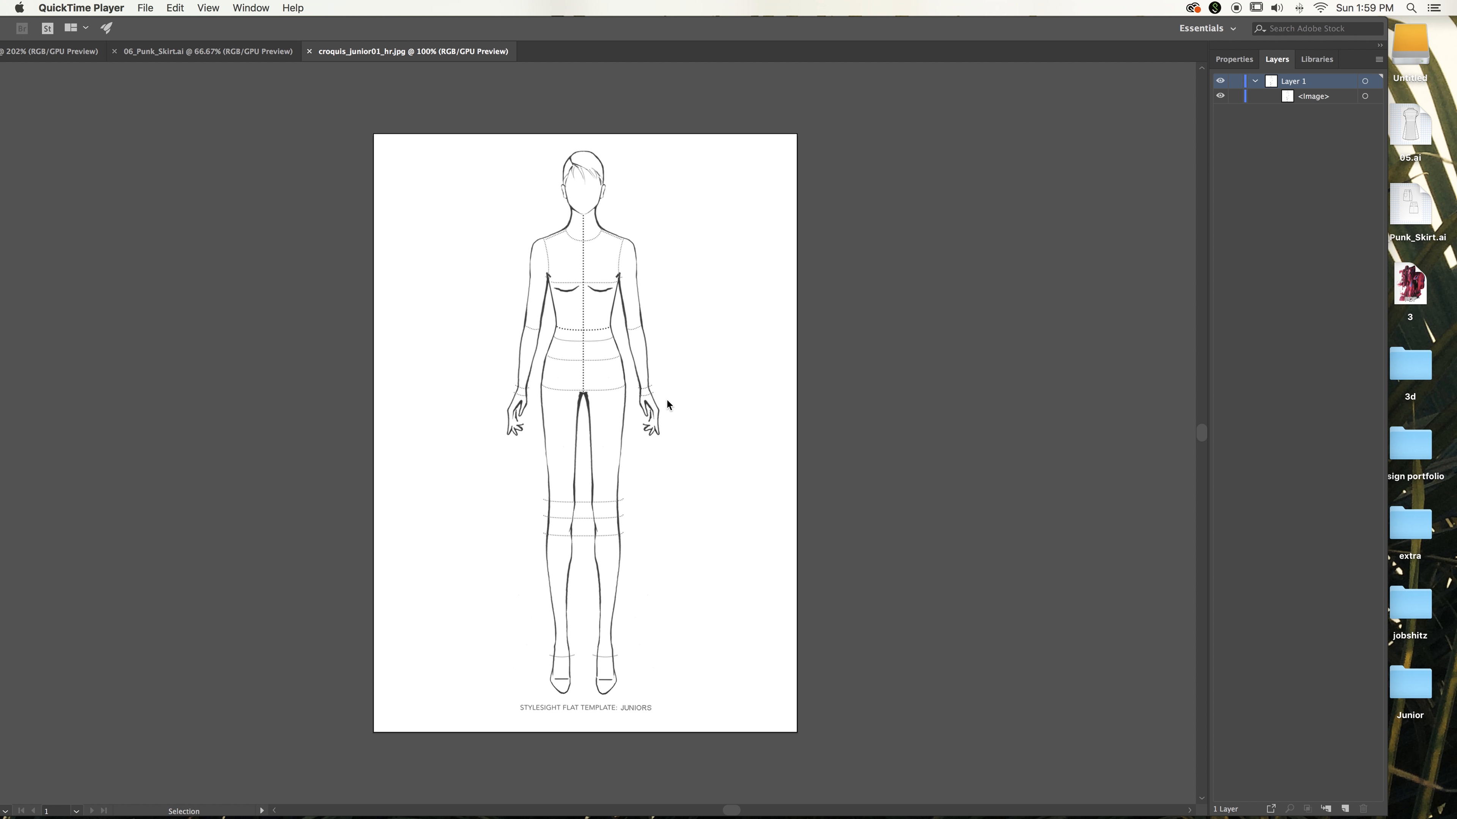
Bring the croquis document to the front, lock its croquis layer, and add a new layer above it
click(451, 24)
drag(475, 25, 530, 22)
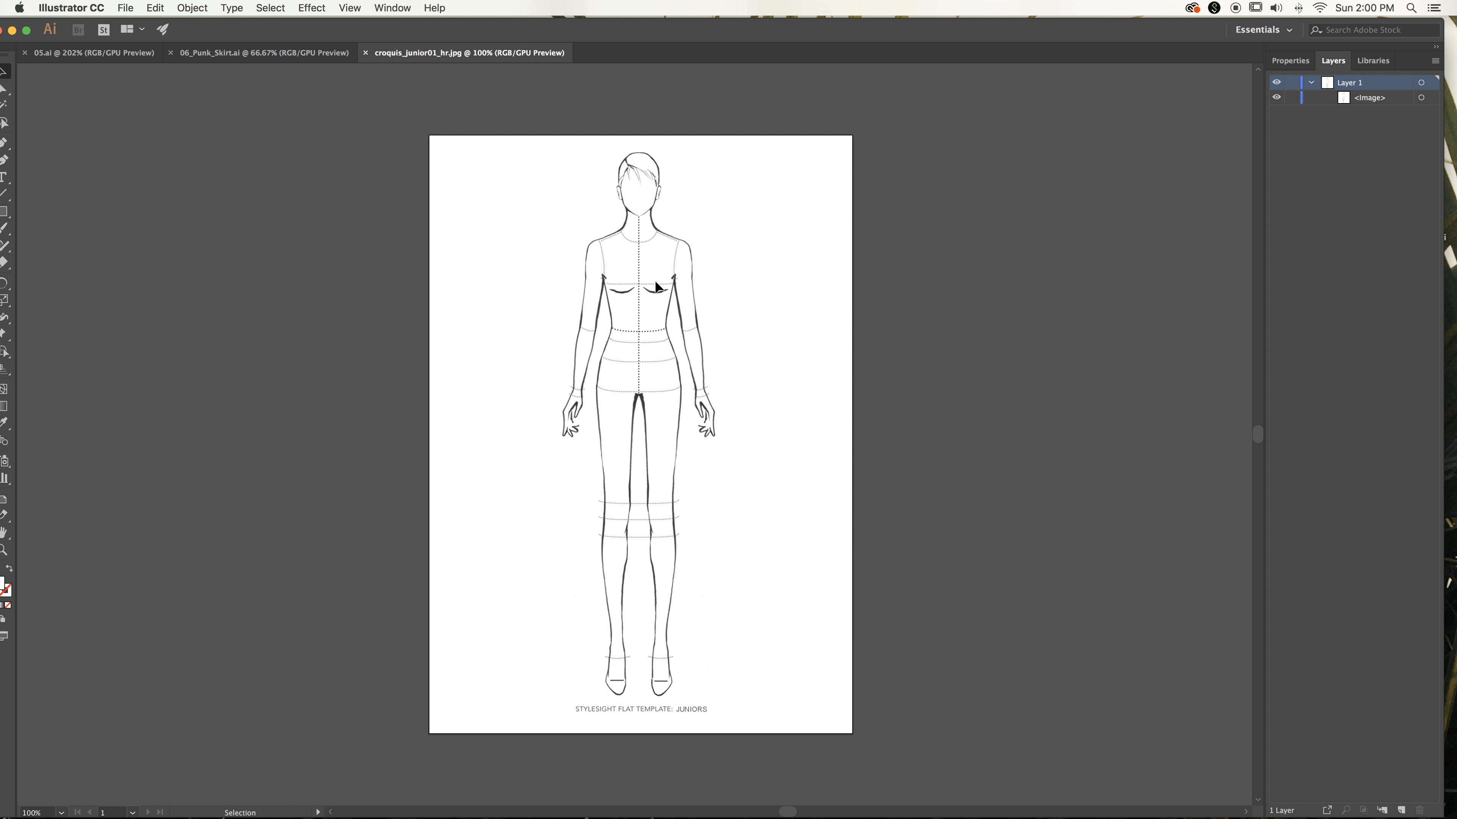
click(1291, 84)
click(1401, 810)
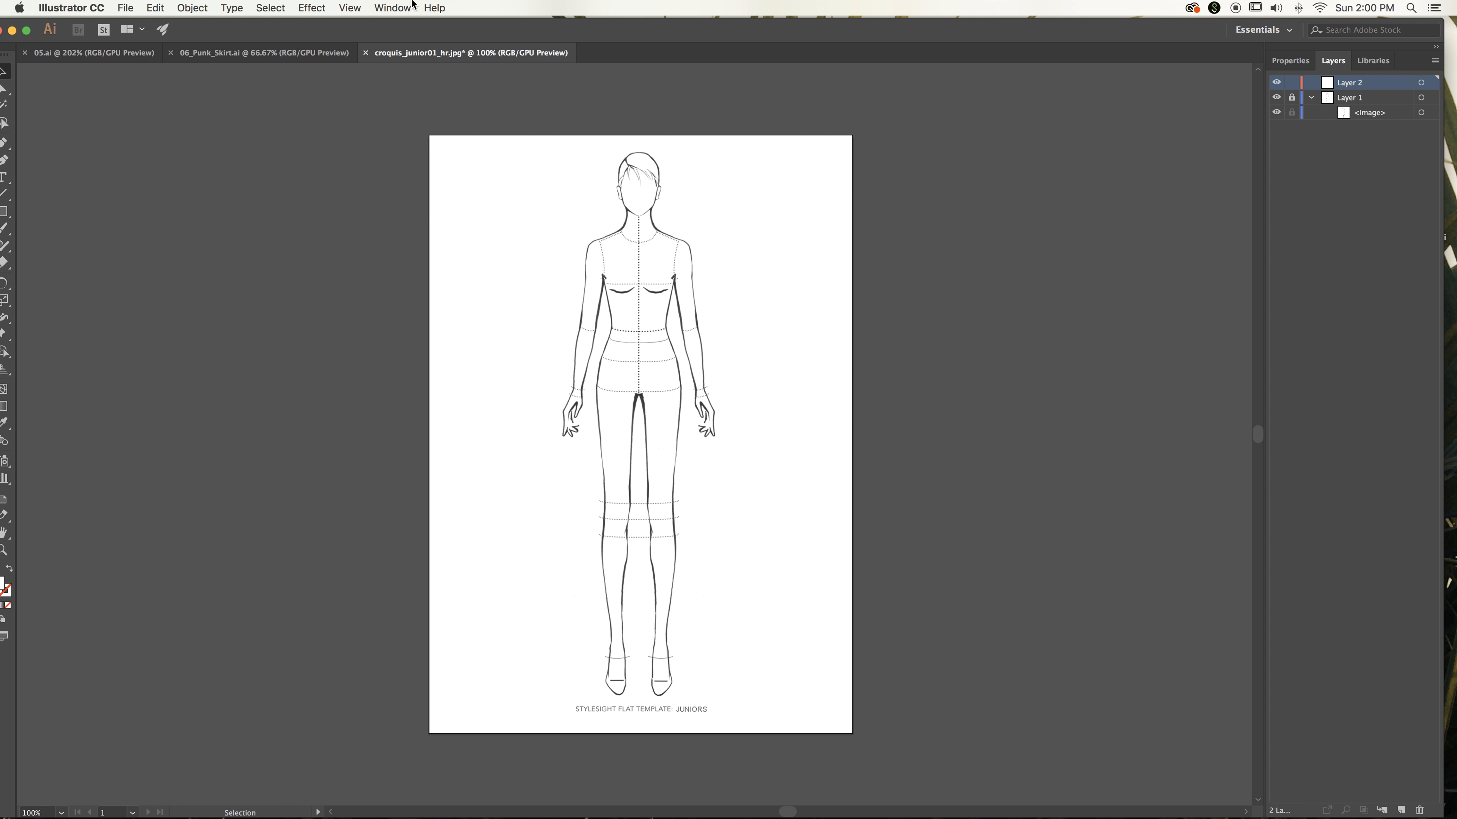
Copy the skirt flat with the patch pocket from 06_Punk_Skirt.ai and paste it onto the croquis document's new layer
click(241, 53)
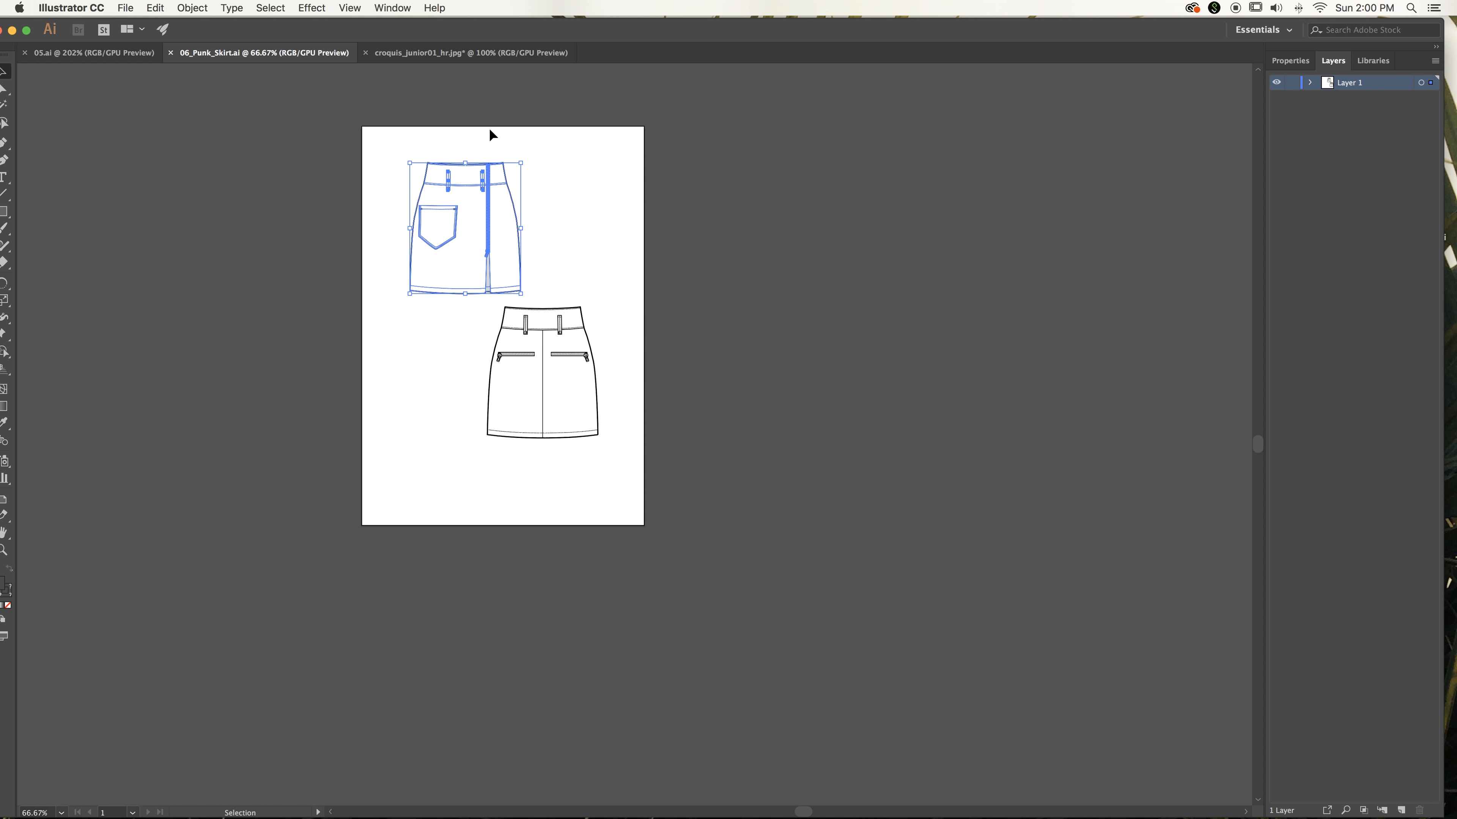
click(474, 58)
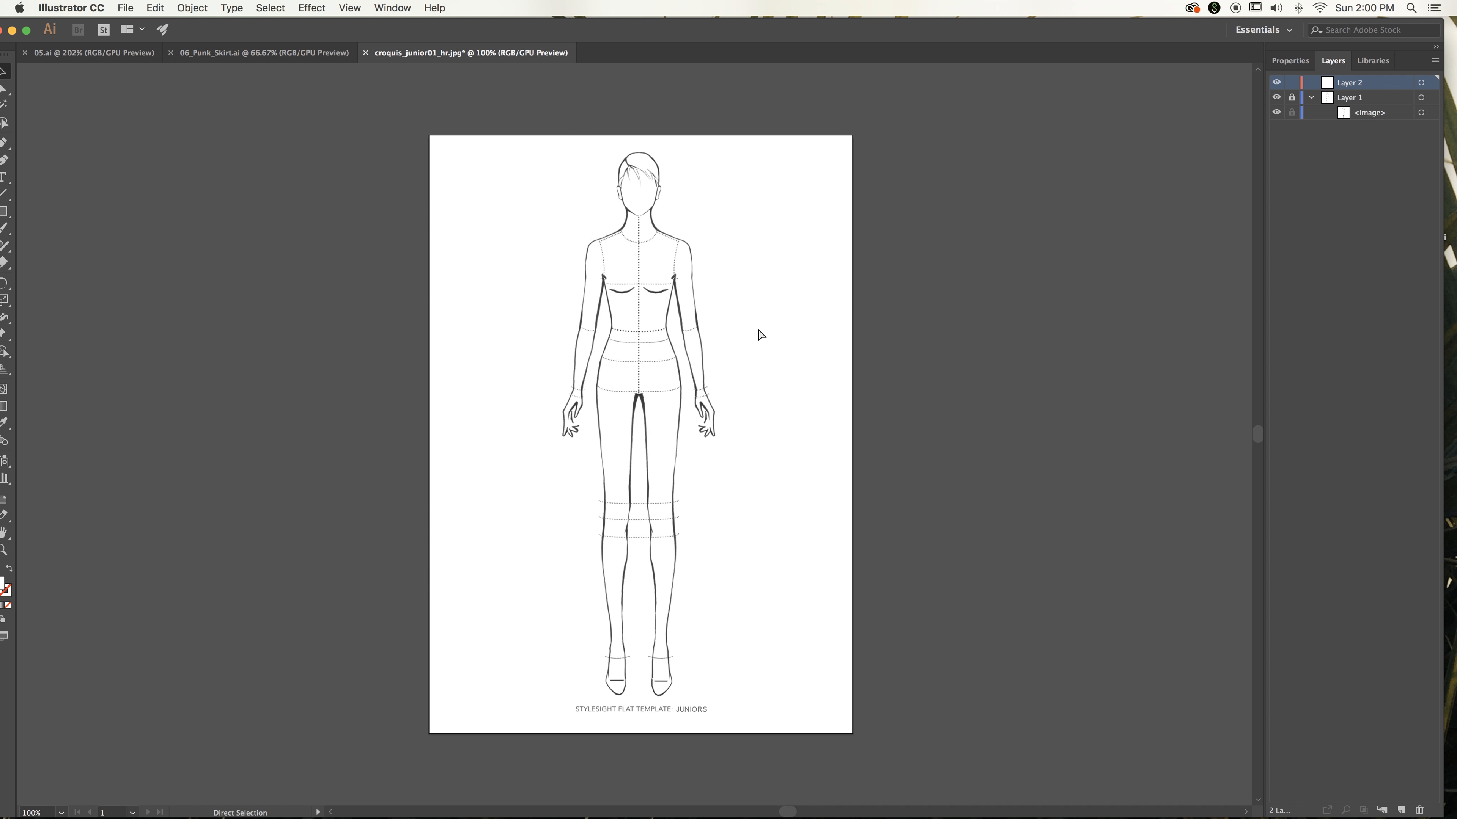
key(super+v)
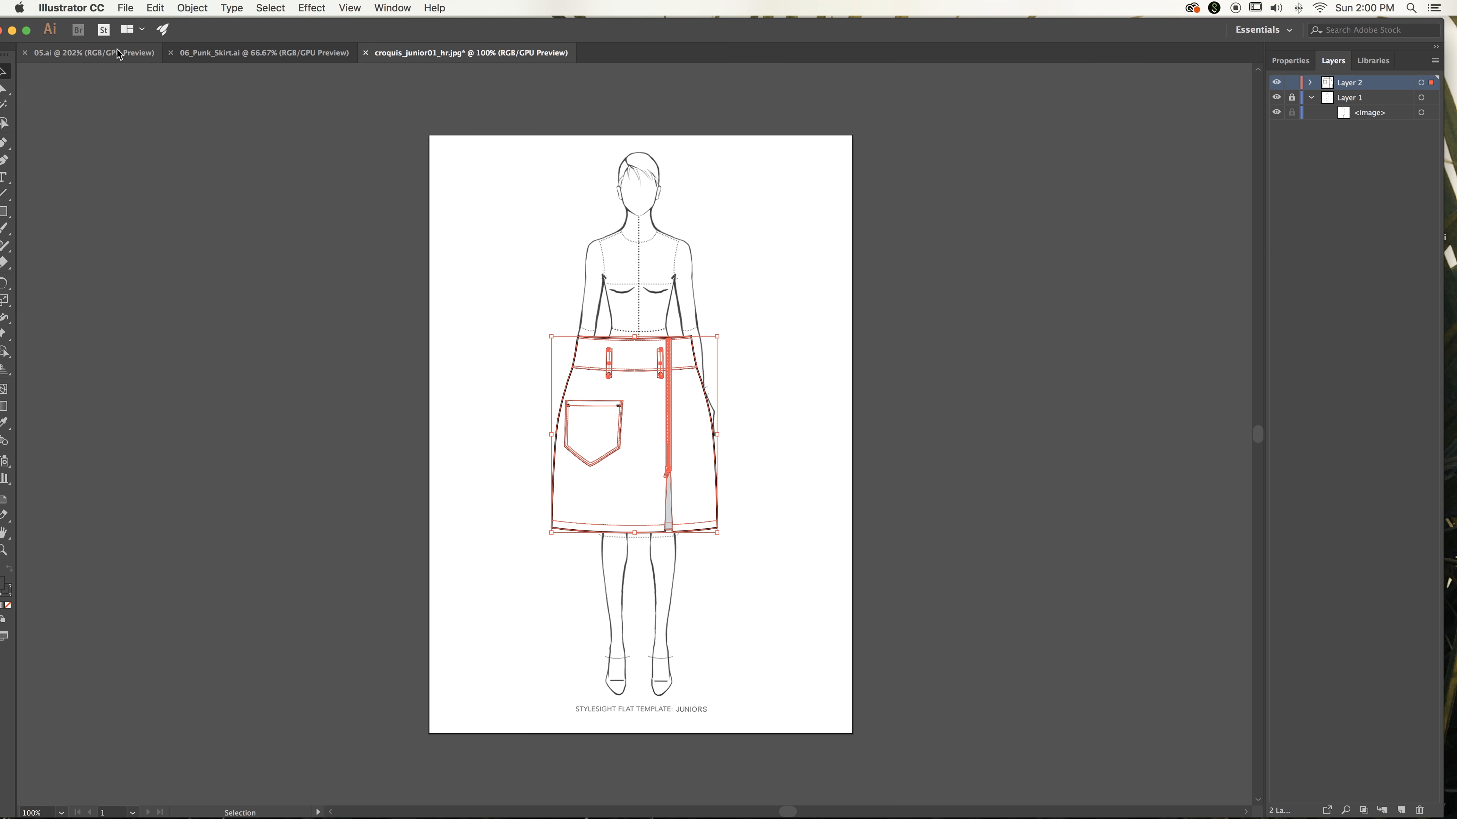
Copy the dress flat from 05.ai, paste it into the croquis document, and place it beside the figure's head and torso
click(92, 52)
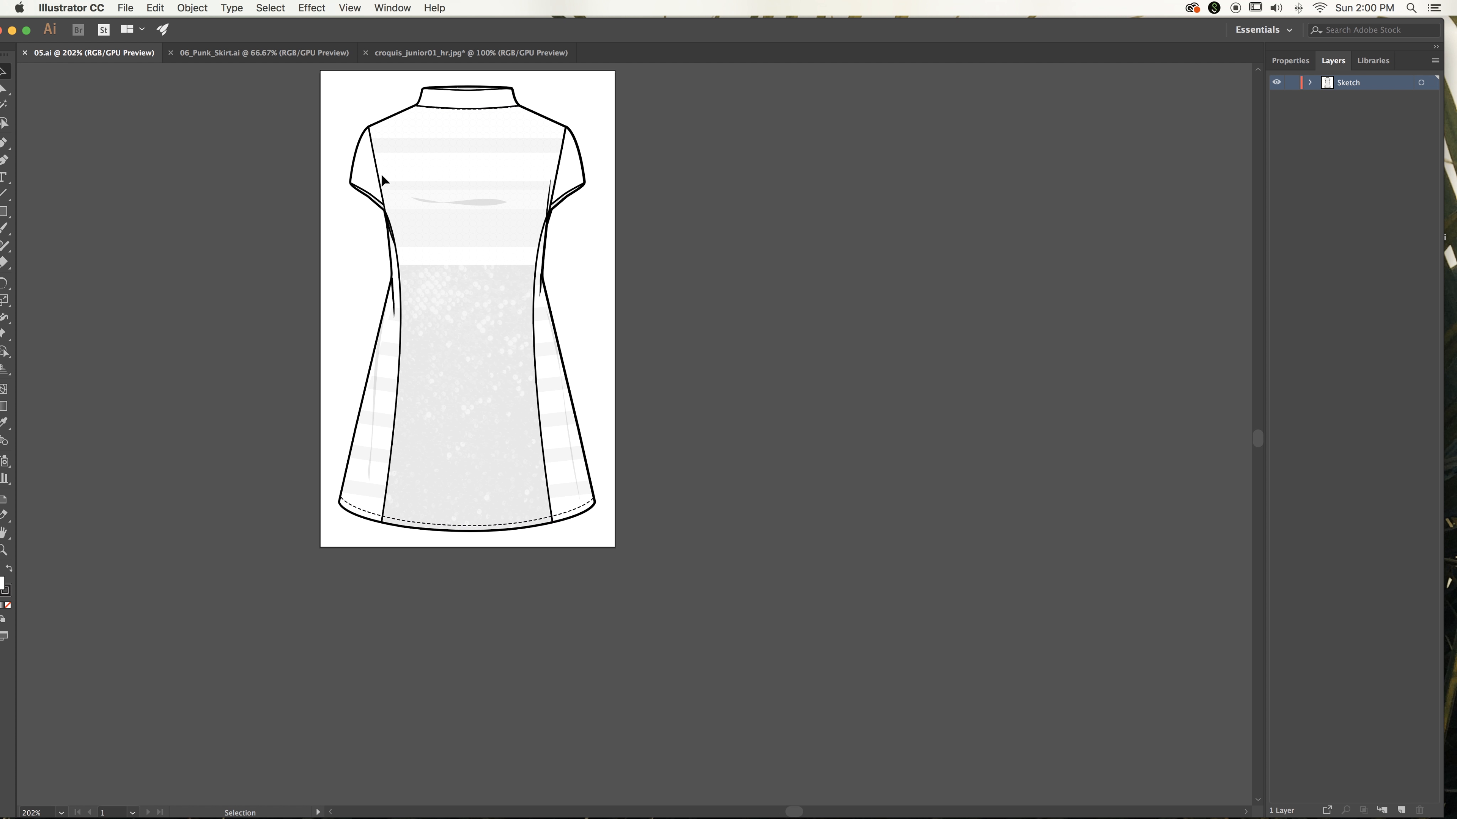
click(368, 124)
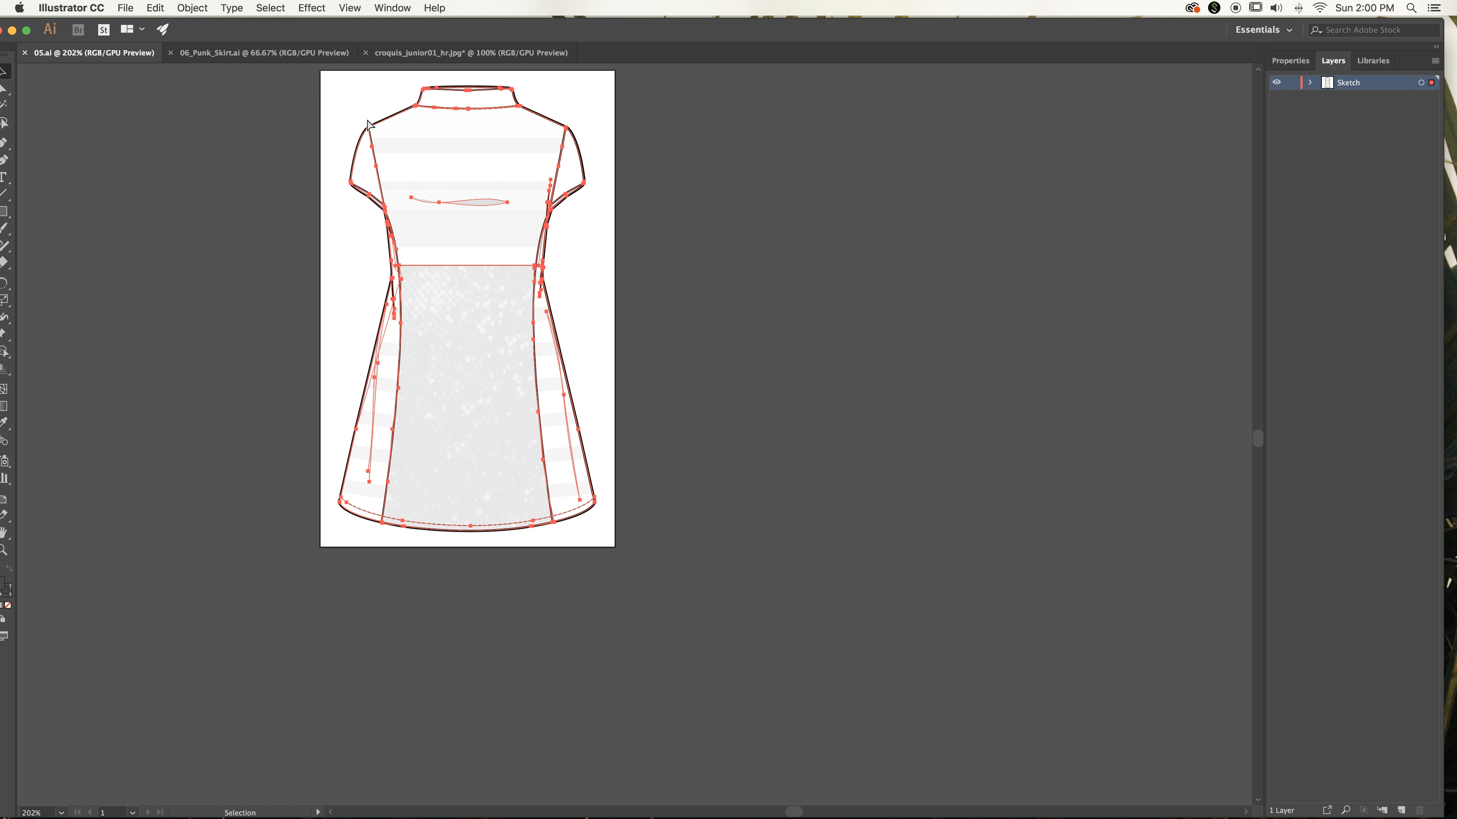
click(550, 53)
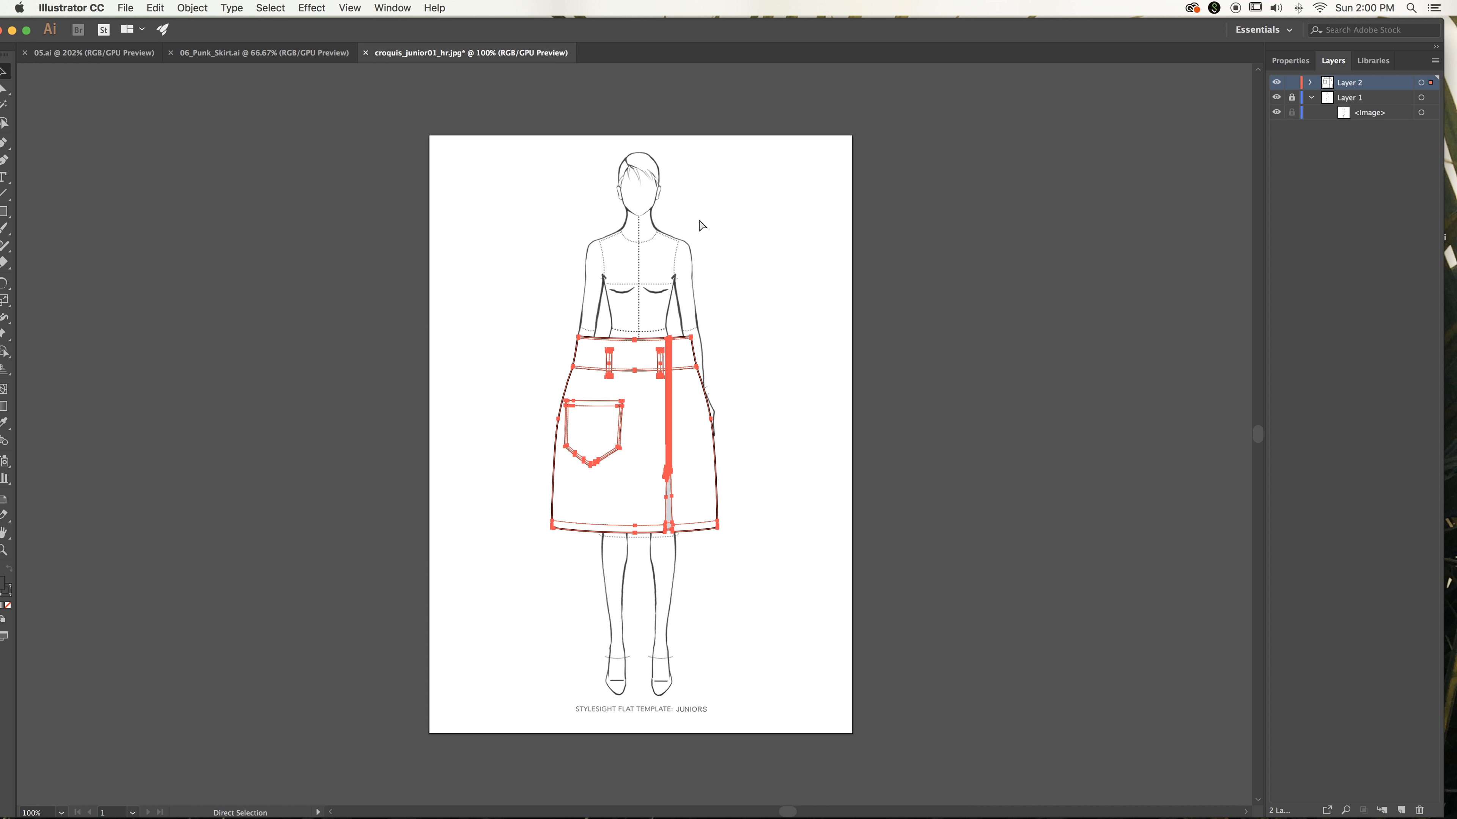
key(super+v)
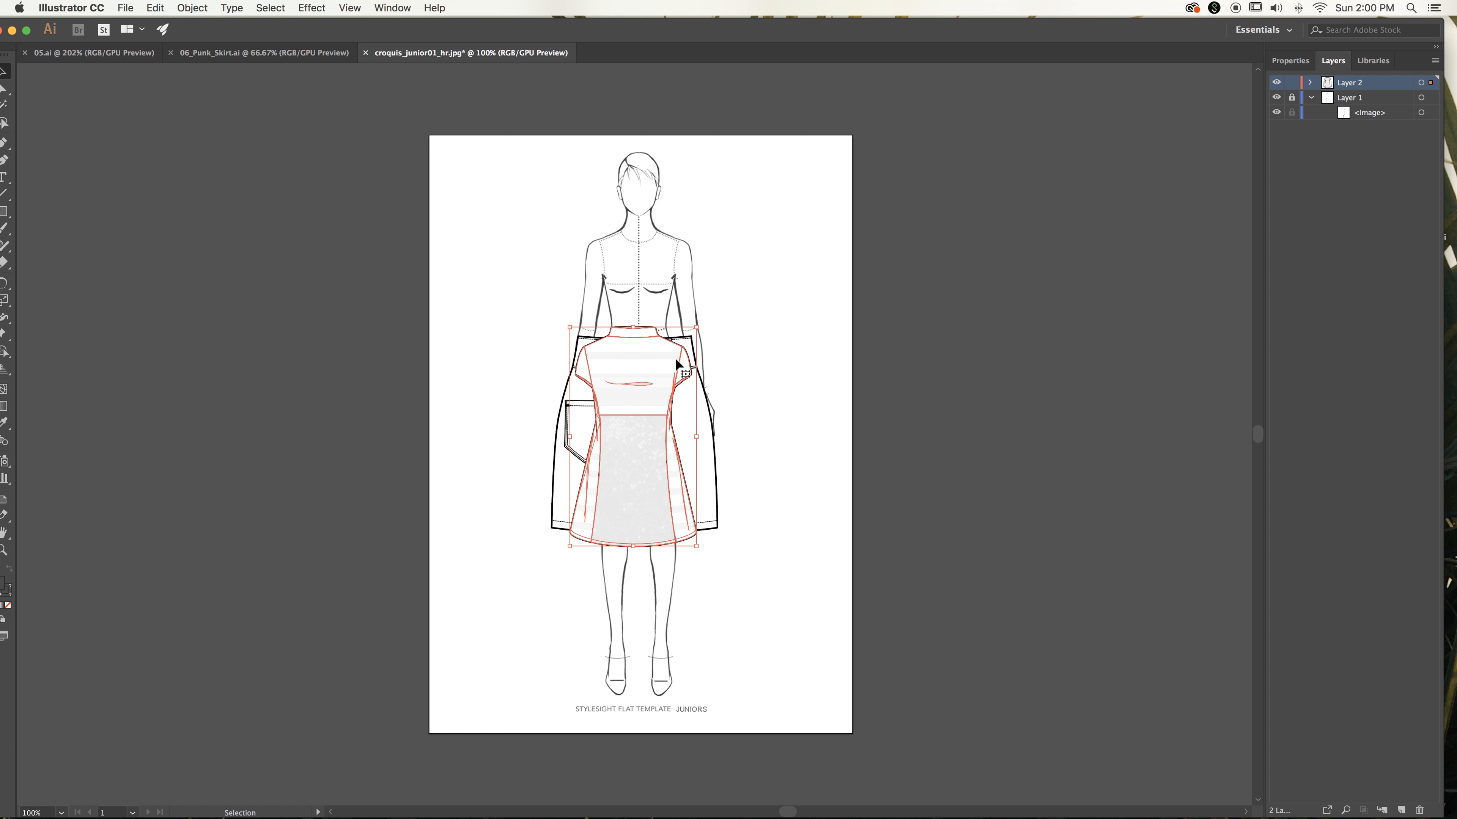
drag(679, 377, 564, 222)
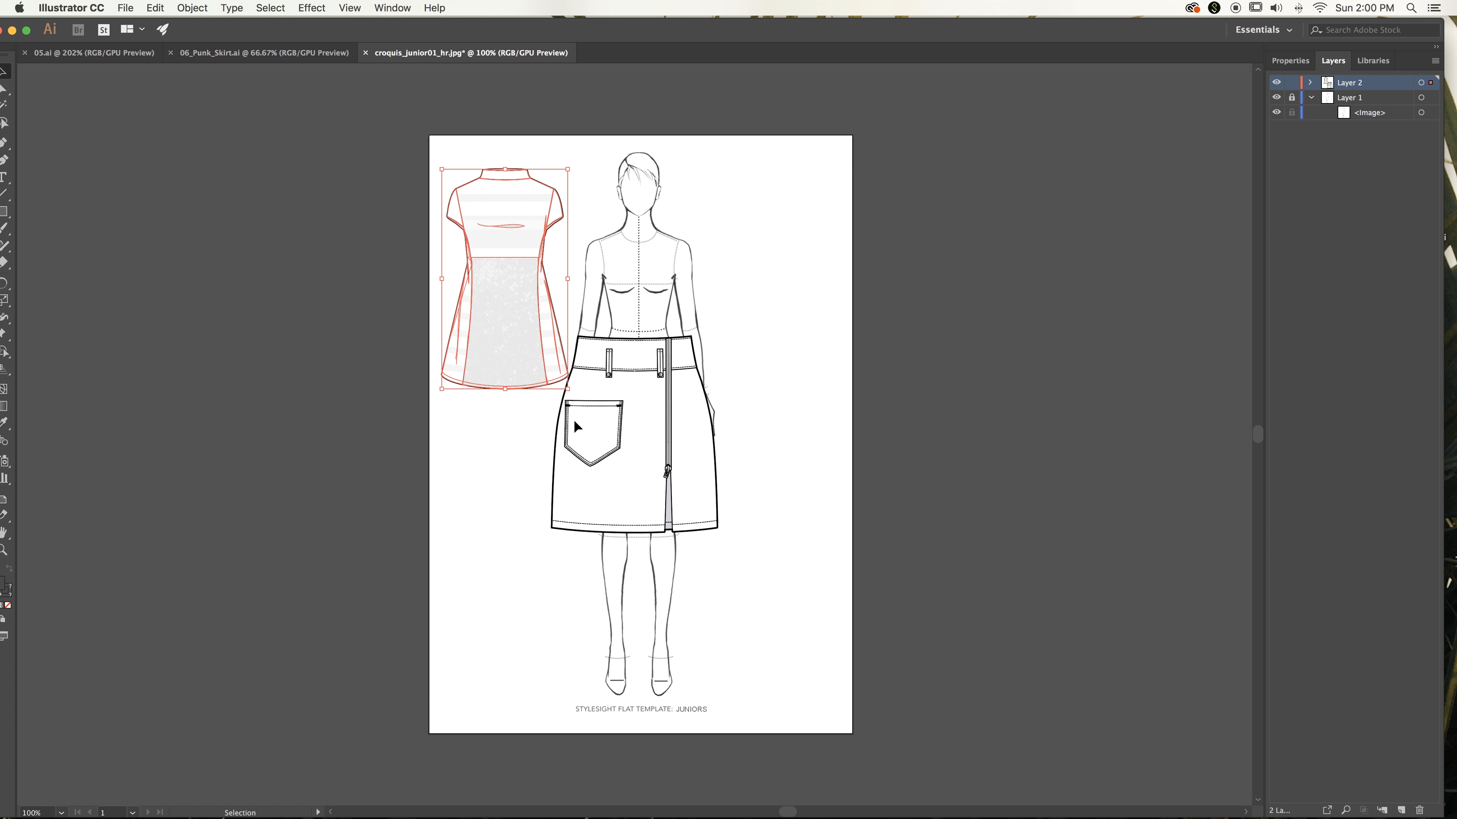
Scale the skirt down proportionally to fit the croquis hips and centre it on the figure
click(653, 530)
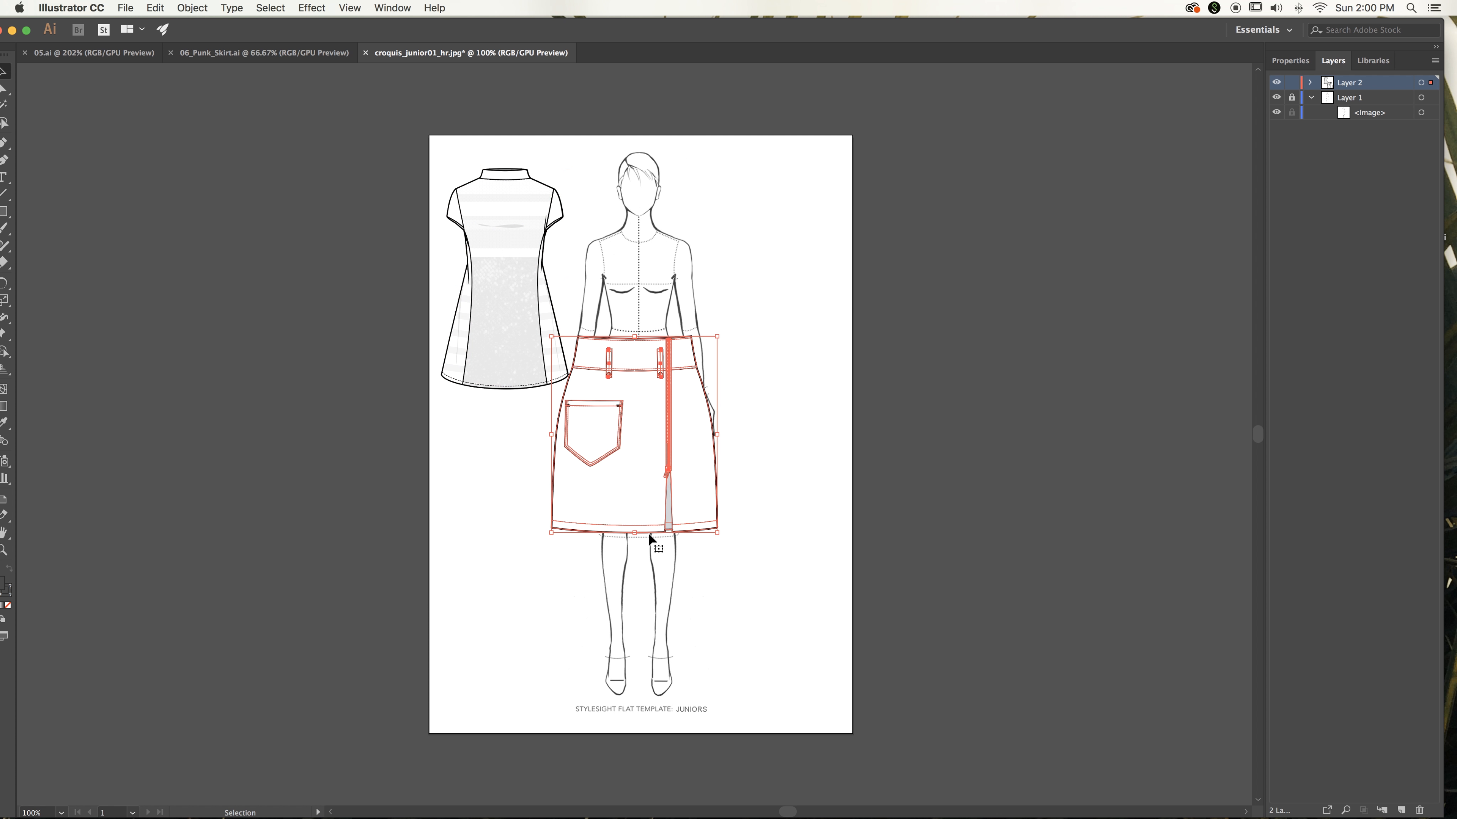
mouse_move(717, 532)
mouse_down()
mouse_move(651, 474)
mouse_move(666, 488)
mouse_move(698, 434)
mouse_move(697, 467)
mouse_move(671, 453)
mouse_up()
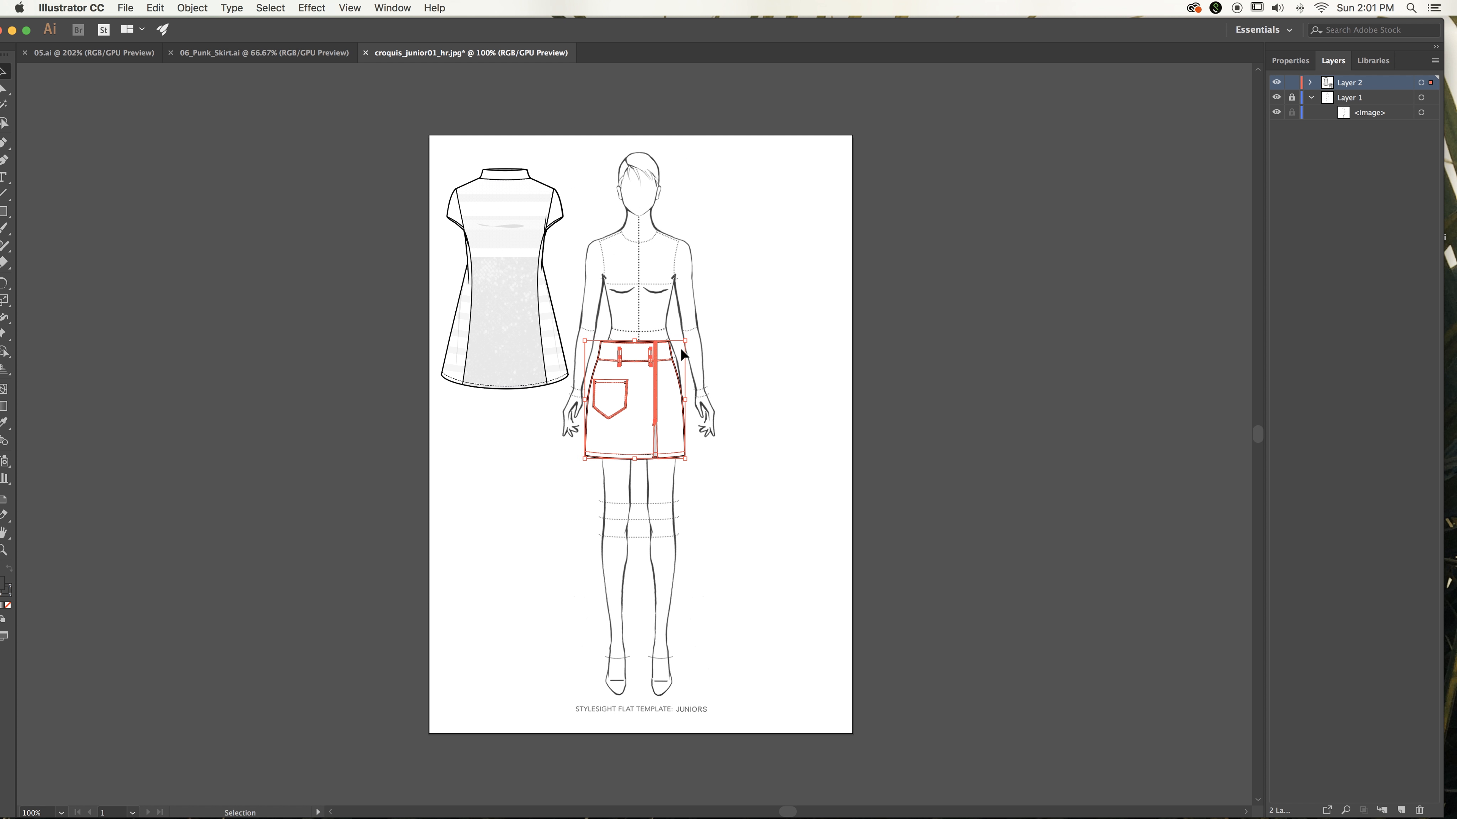
drag(636, 361, 646, 366)
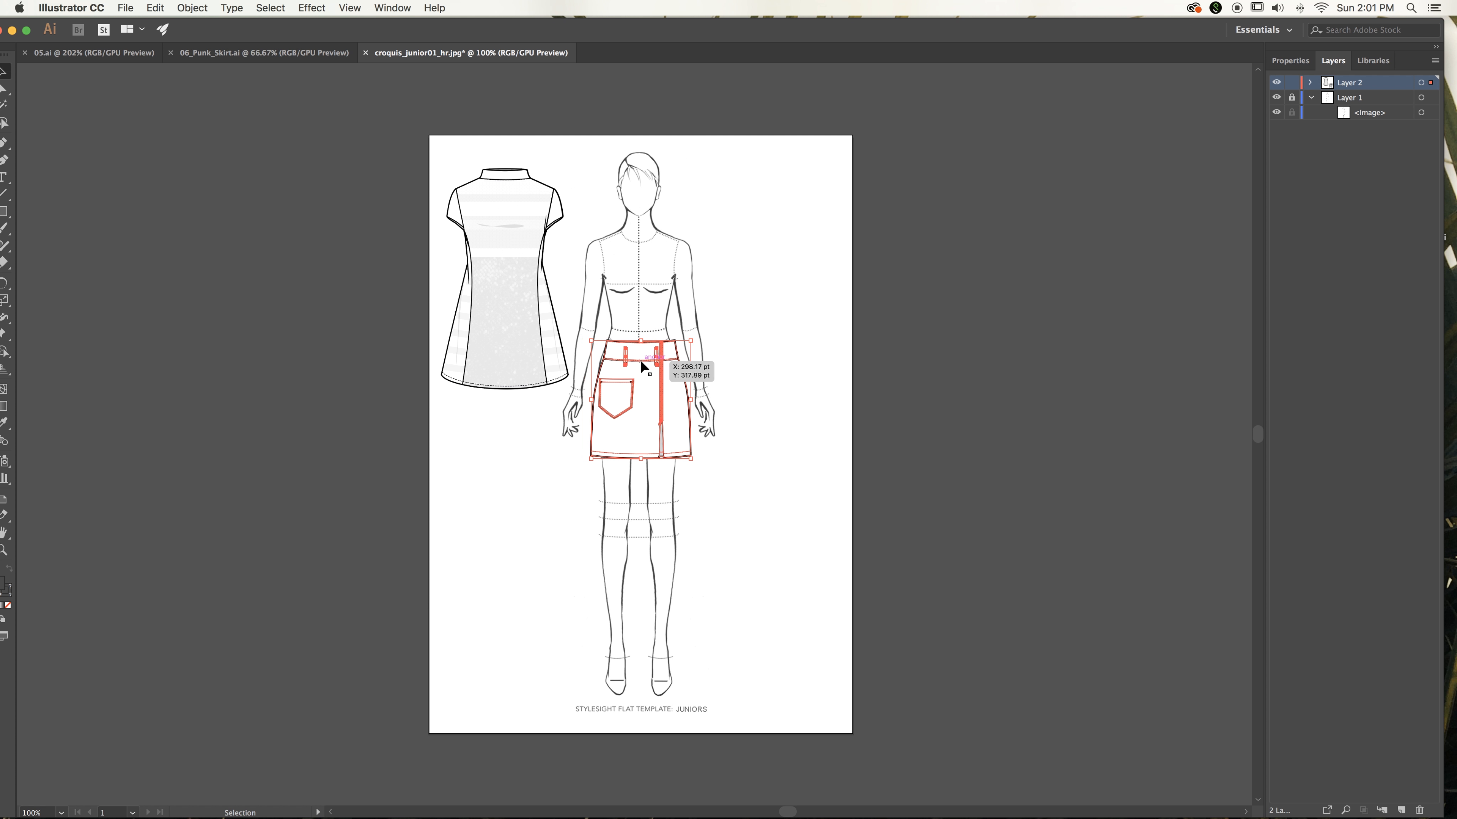
Fine-tune the skirt's position so its waistband sits just below the waist and centres on the croquis's dotted centre line
key(a)
key(super+equal)
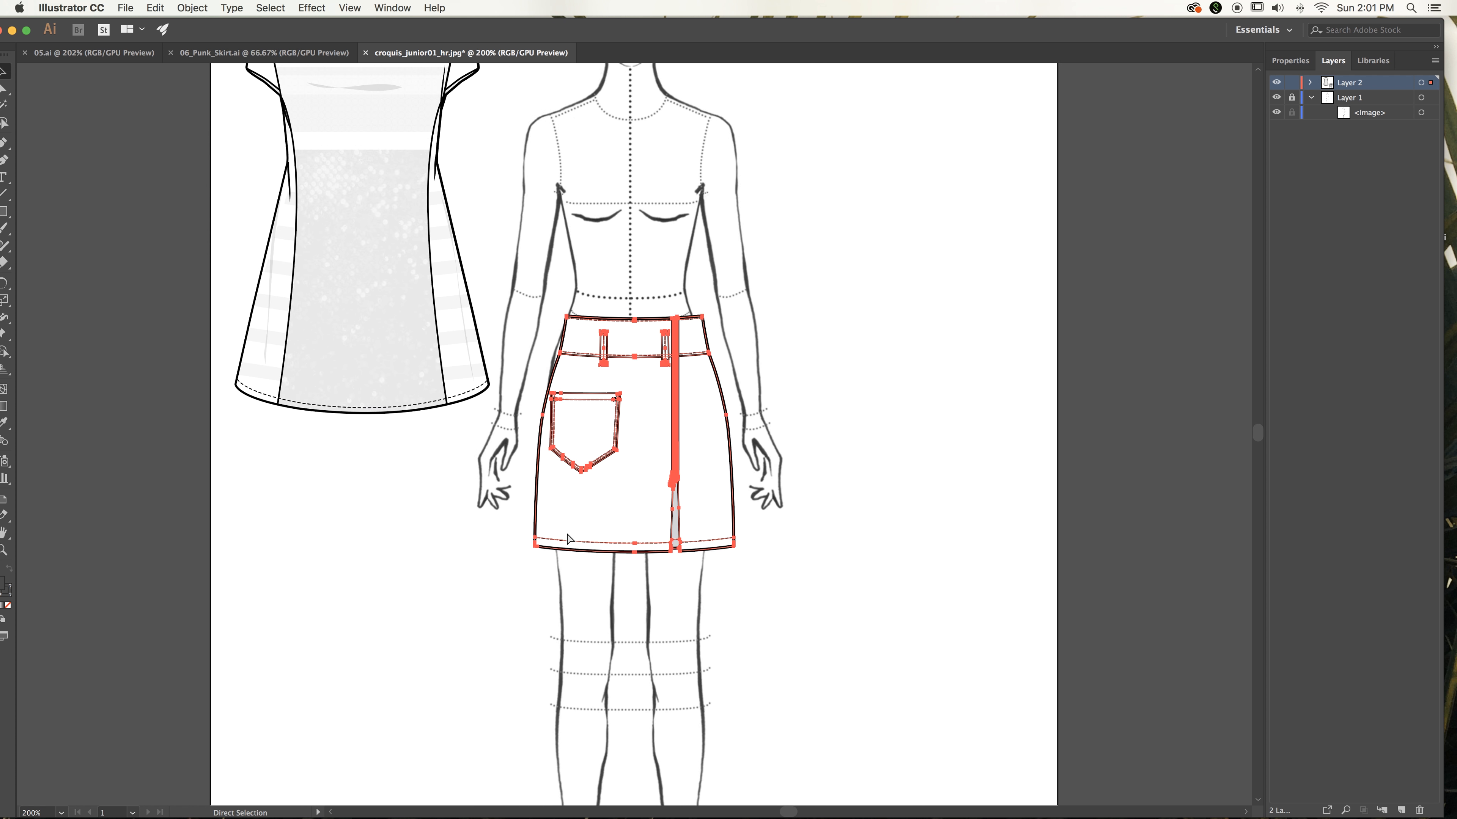
key(v)
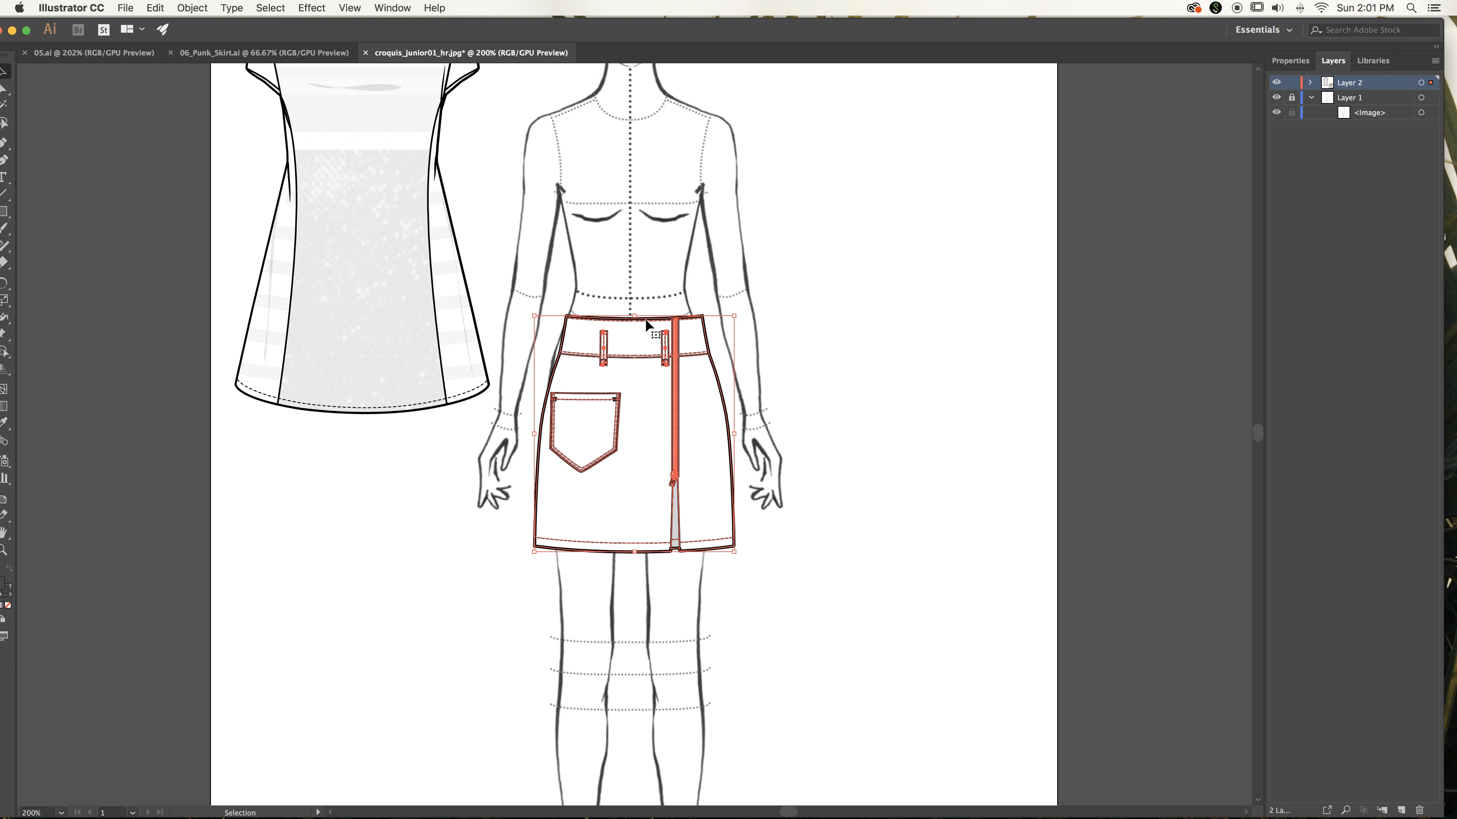
drag(642, 320, 635, 323)
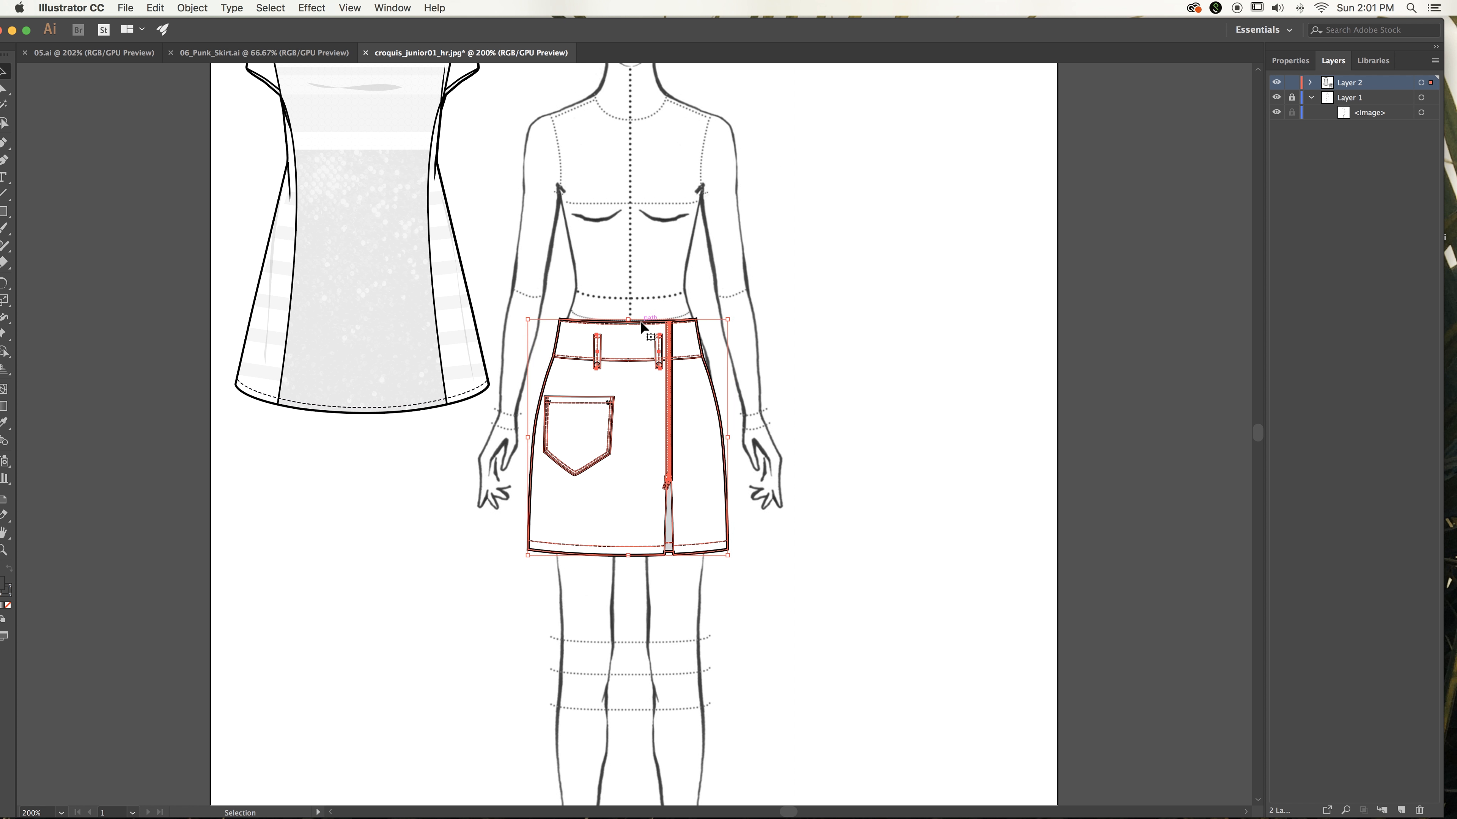
click(817, 332)
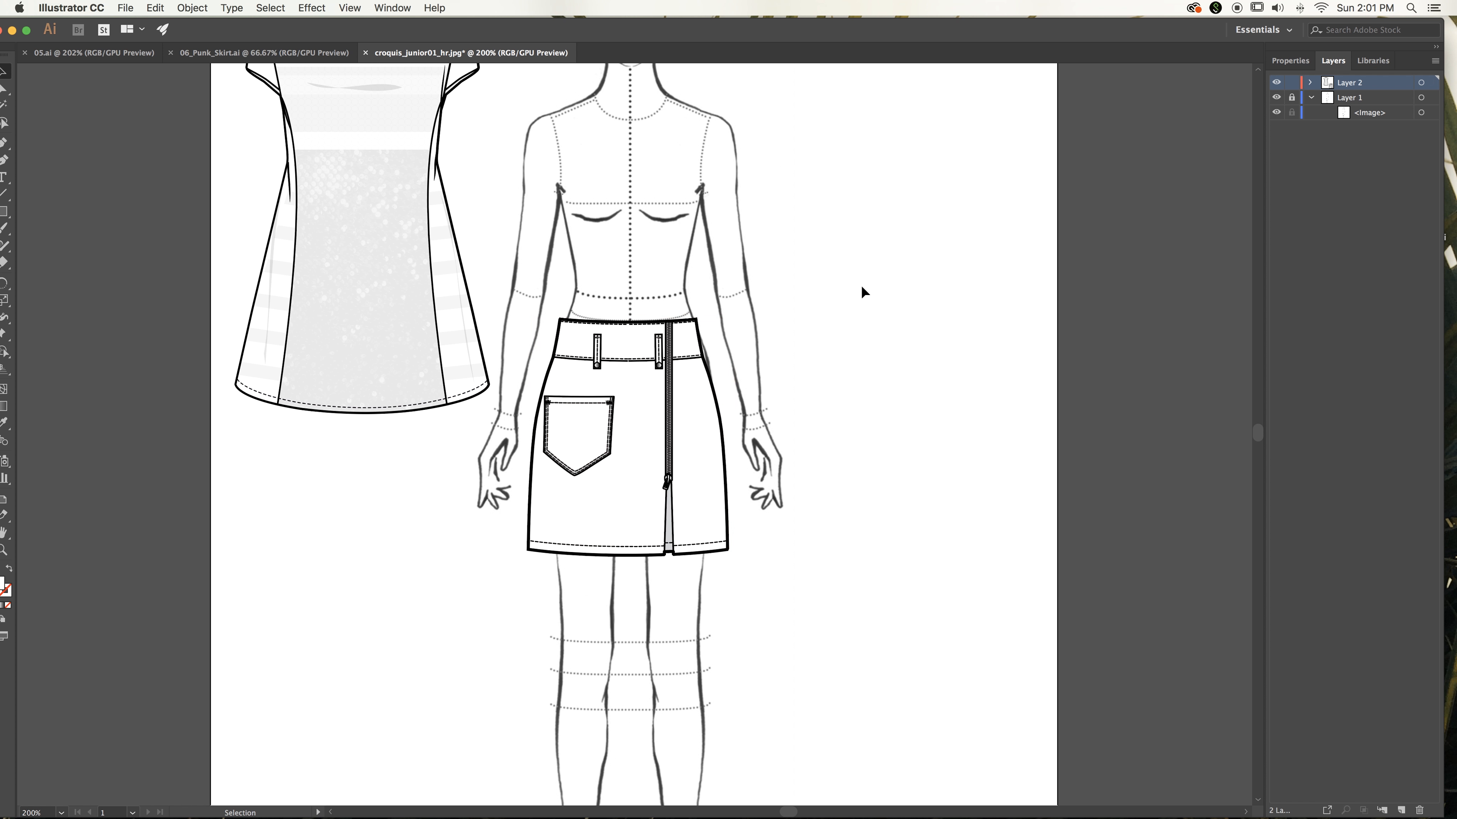
drag(682, 319, 682, 319)
click(823, 344)
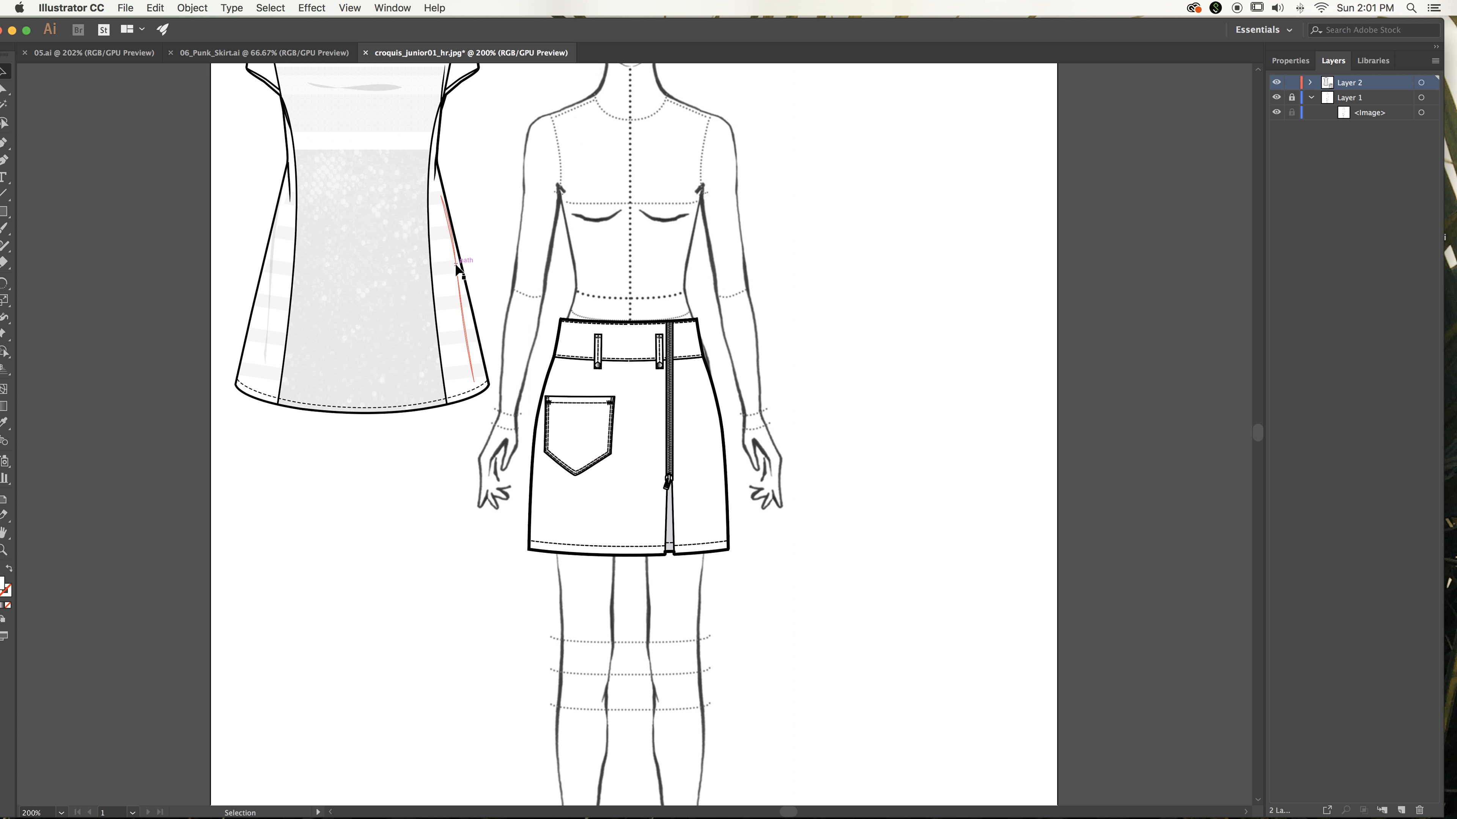
Move the dress flat onto the croquis figure, with its collar at the base of the neck
click(460, 270)
scroll(464, 273, up, 2)
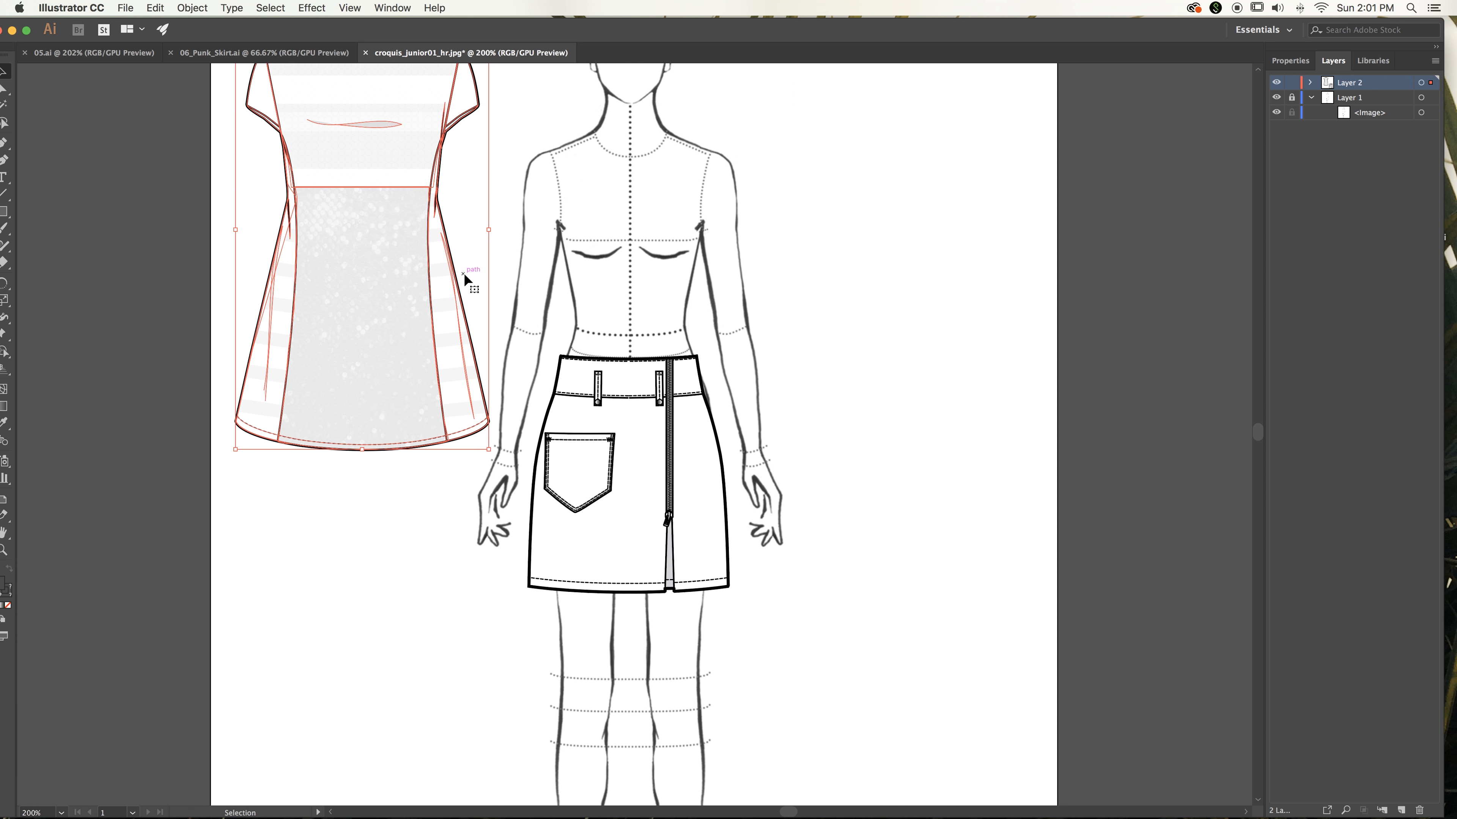
scroll(466, 274, up, 3)
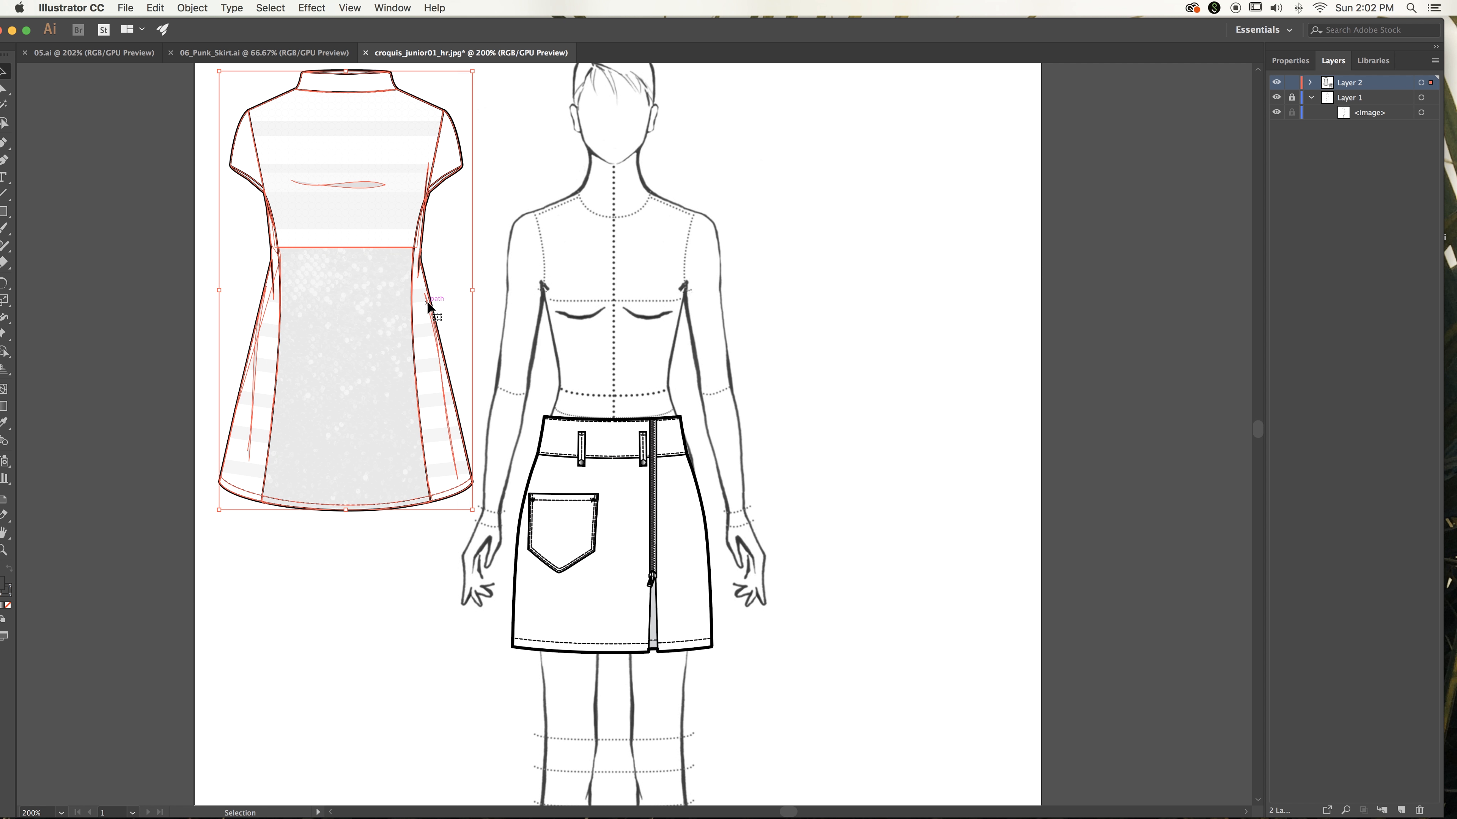
drag(432, 302, 699, 406)
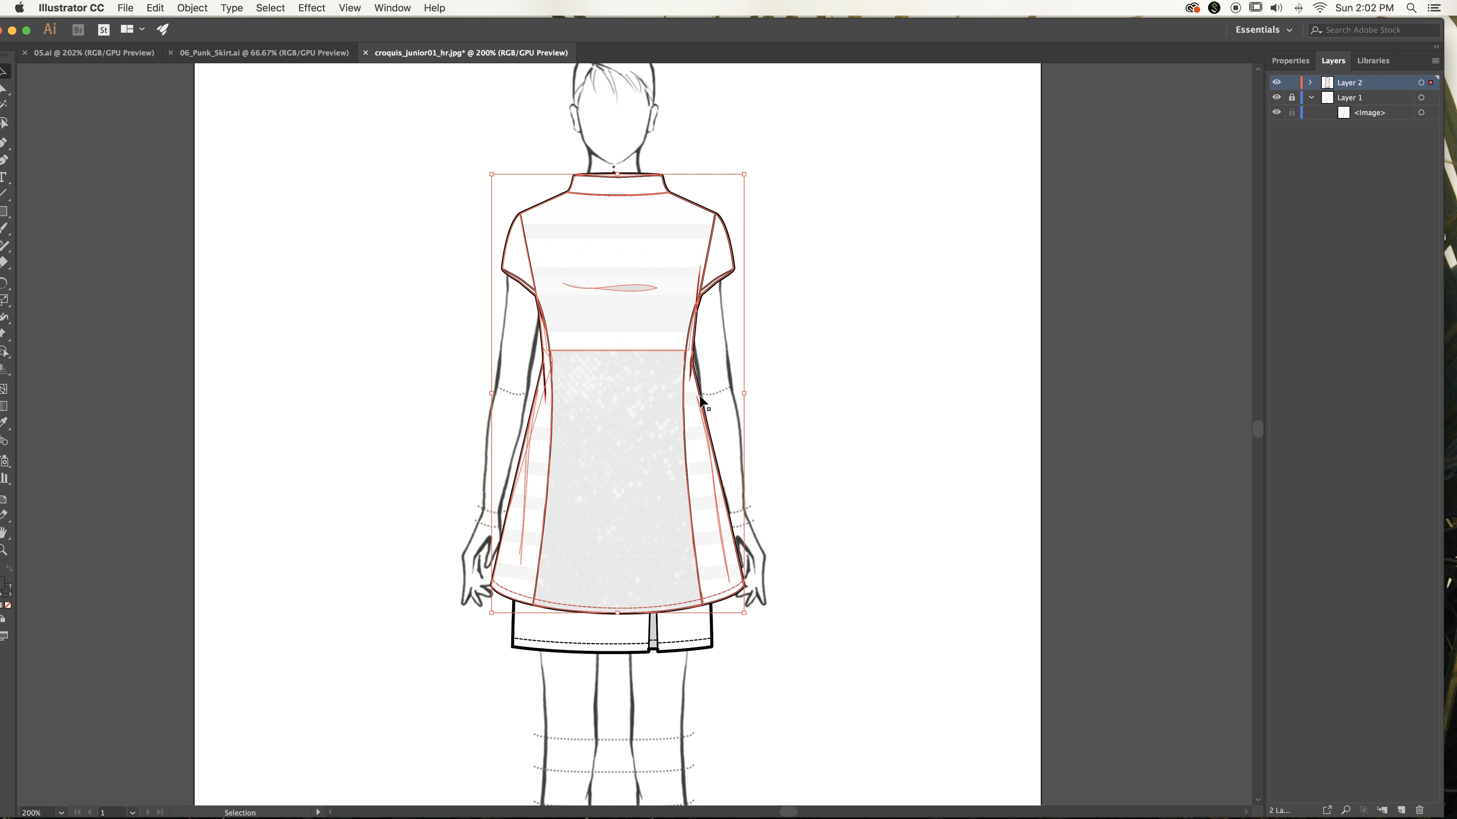
Scale the dress down to match the croquis's shoulder width and align it with the figure's centre line and neck
drag(744, 613, 718, 568)
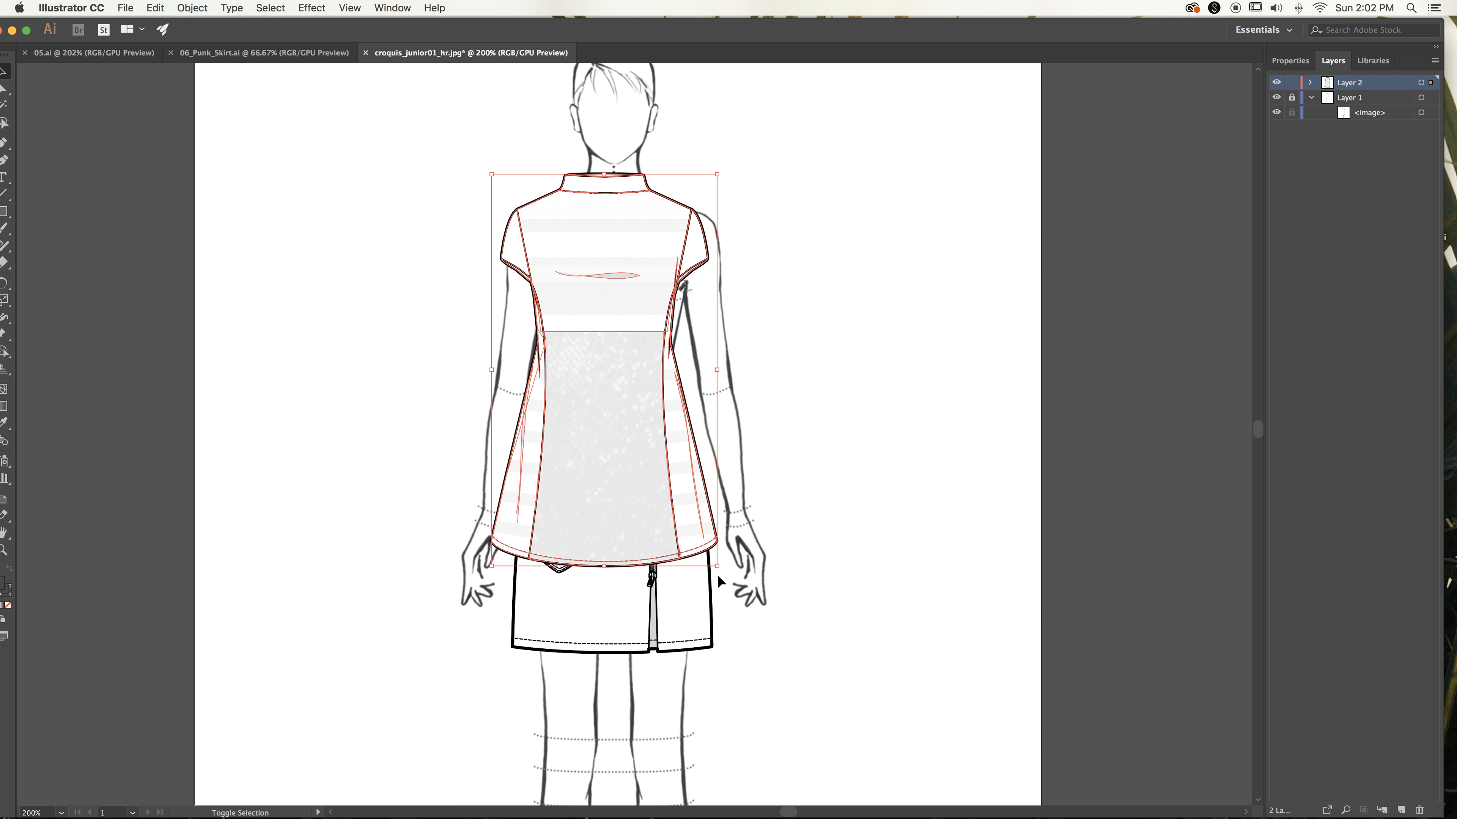
drag(690, 422, 703, 431)
drag(504, 181, 497, 169)
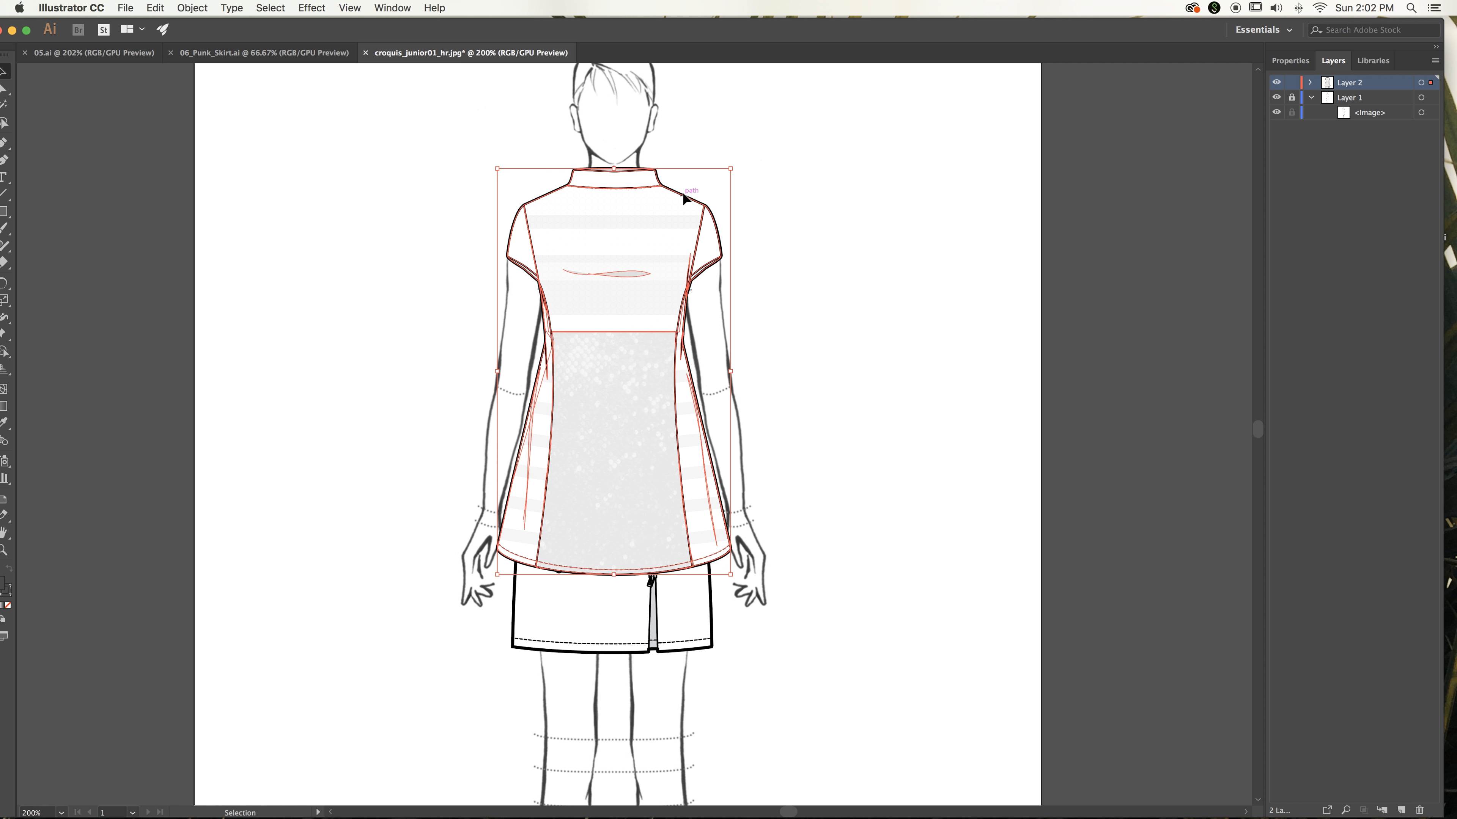
drag(685, 198, 685, 201)
click(860, 261)
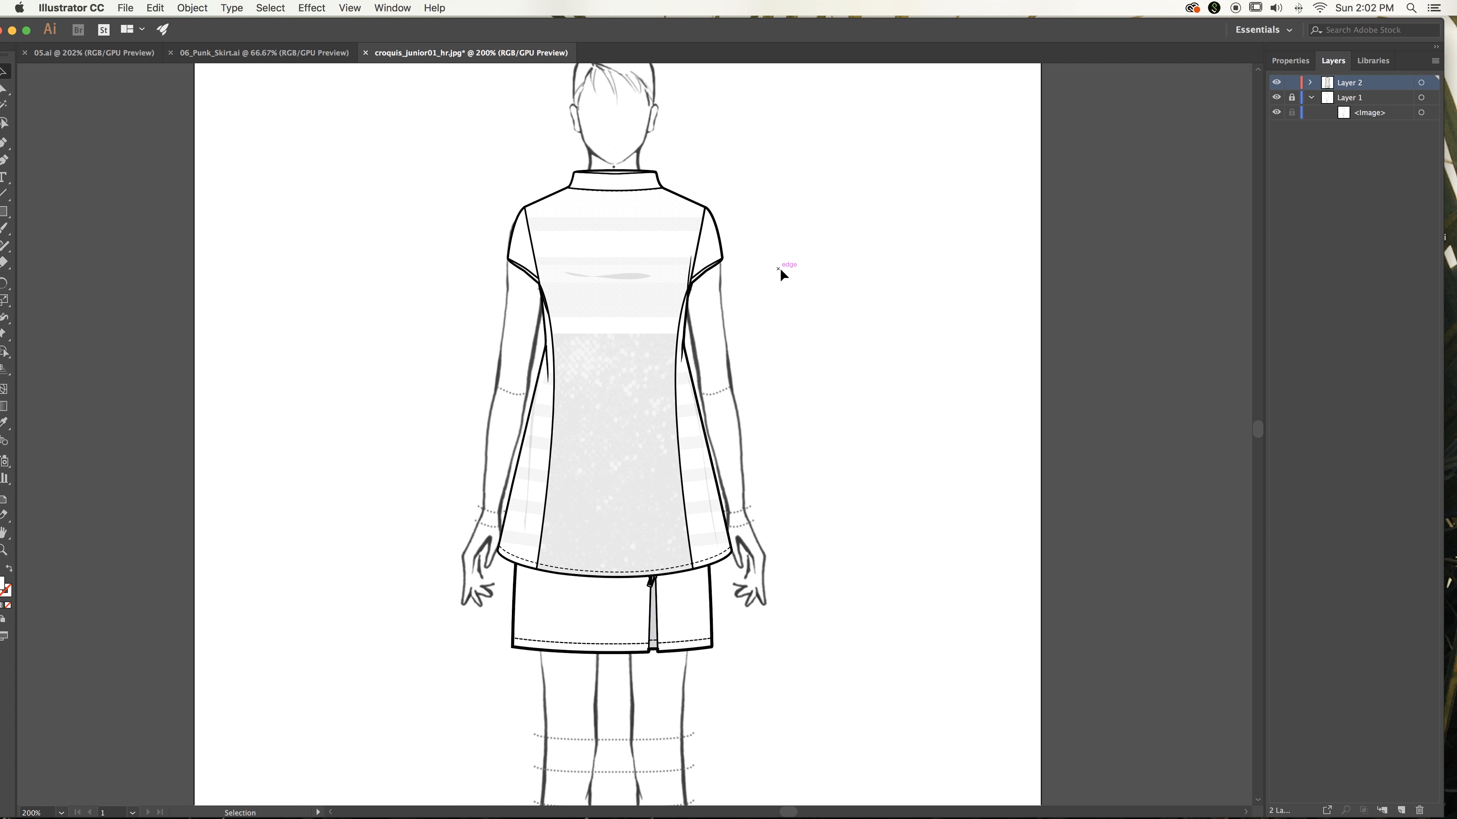
Expand Layer 2 and the dress group, and hide the group's shading sublayer
click(1310, 82)
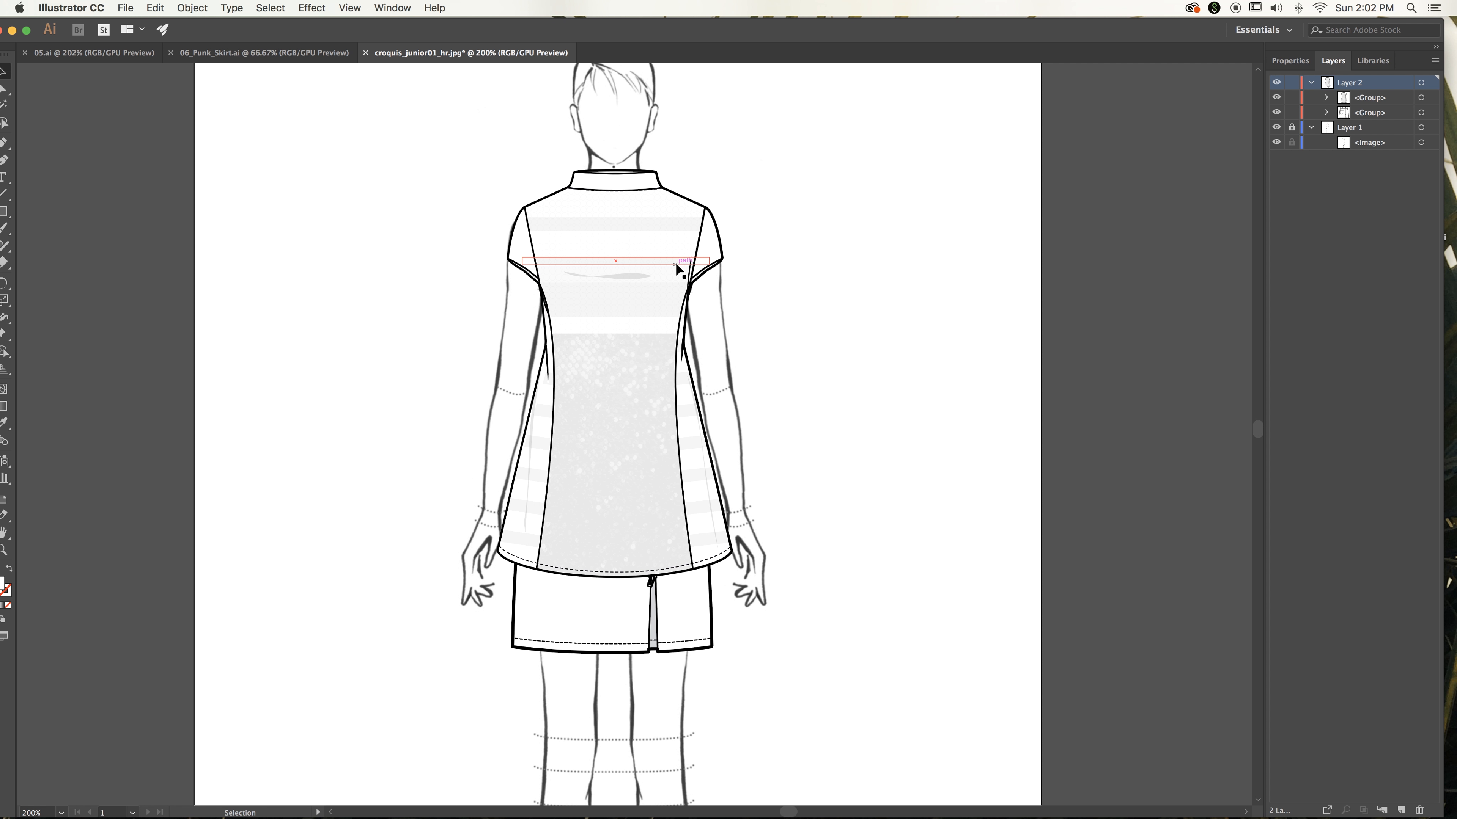
scroll(1032, 218, right, 2)
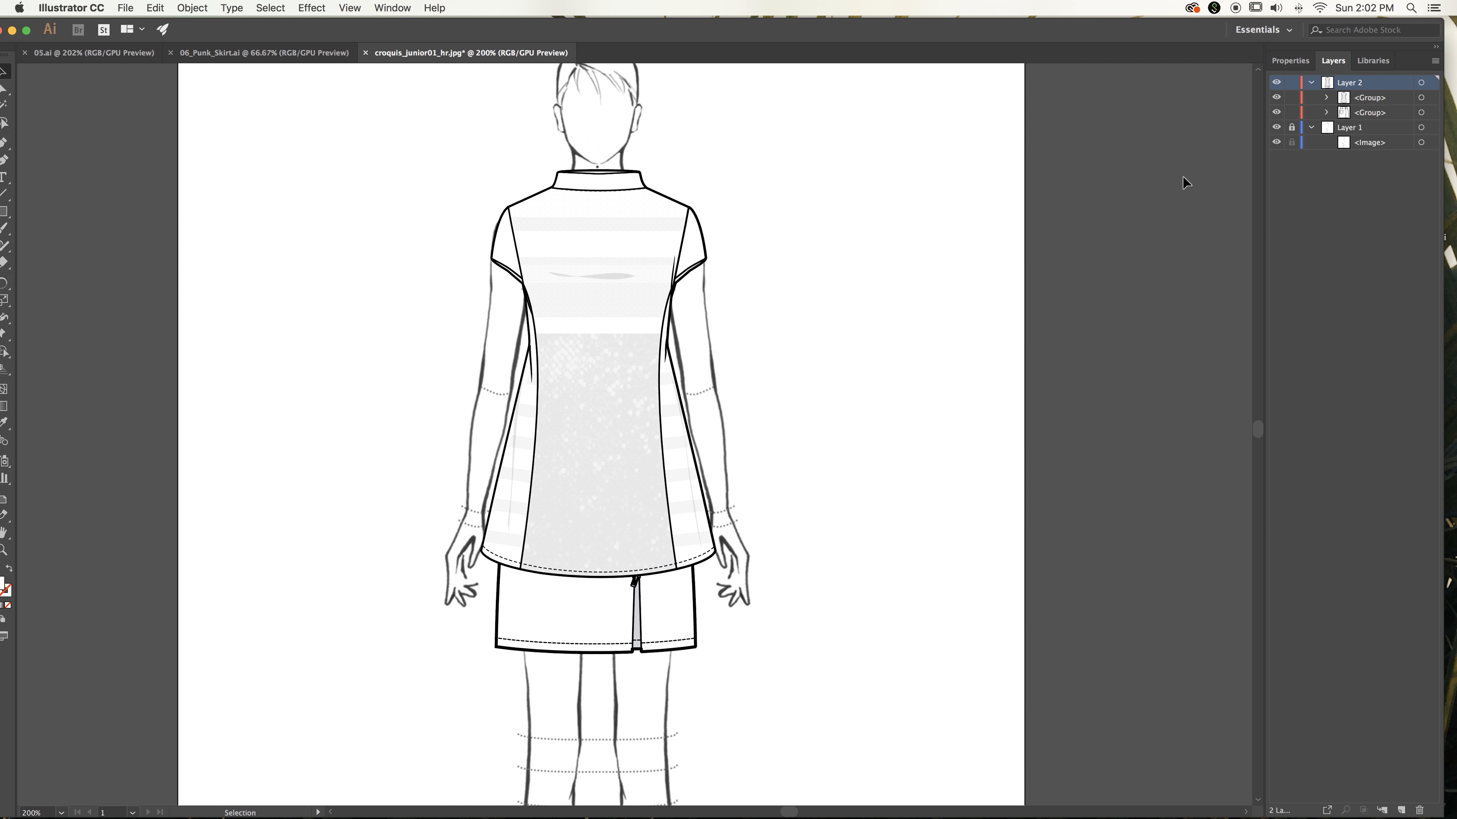
click(1327, 97)
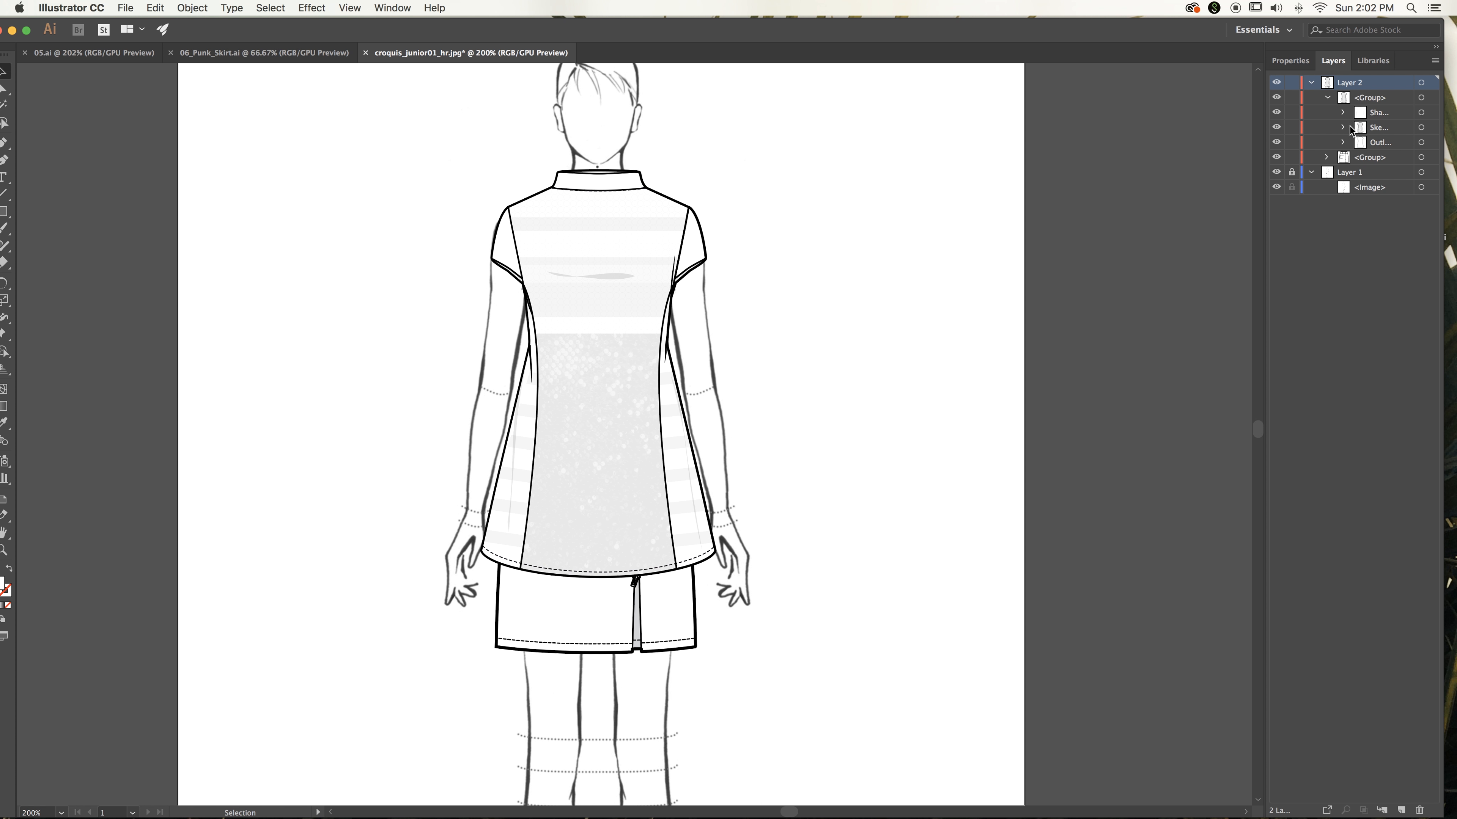
click(677, 208)
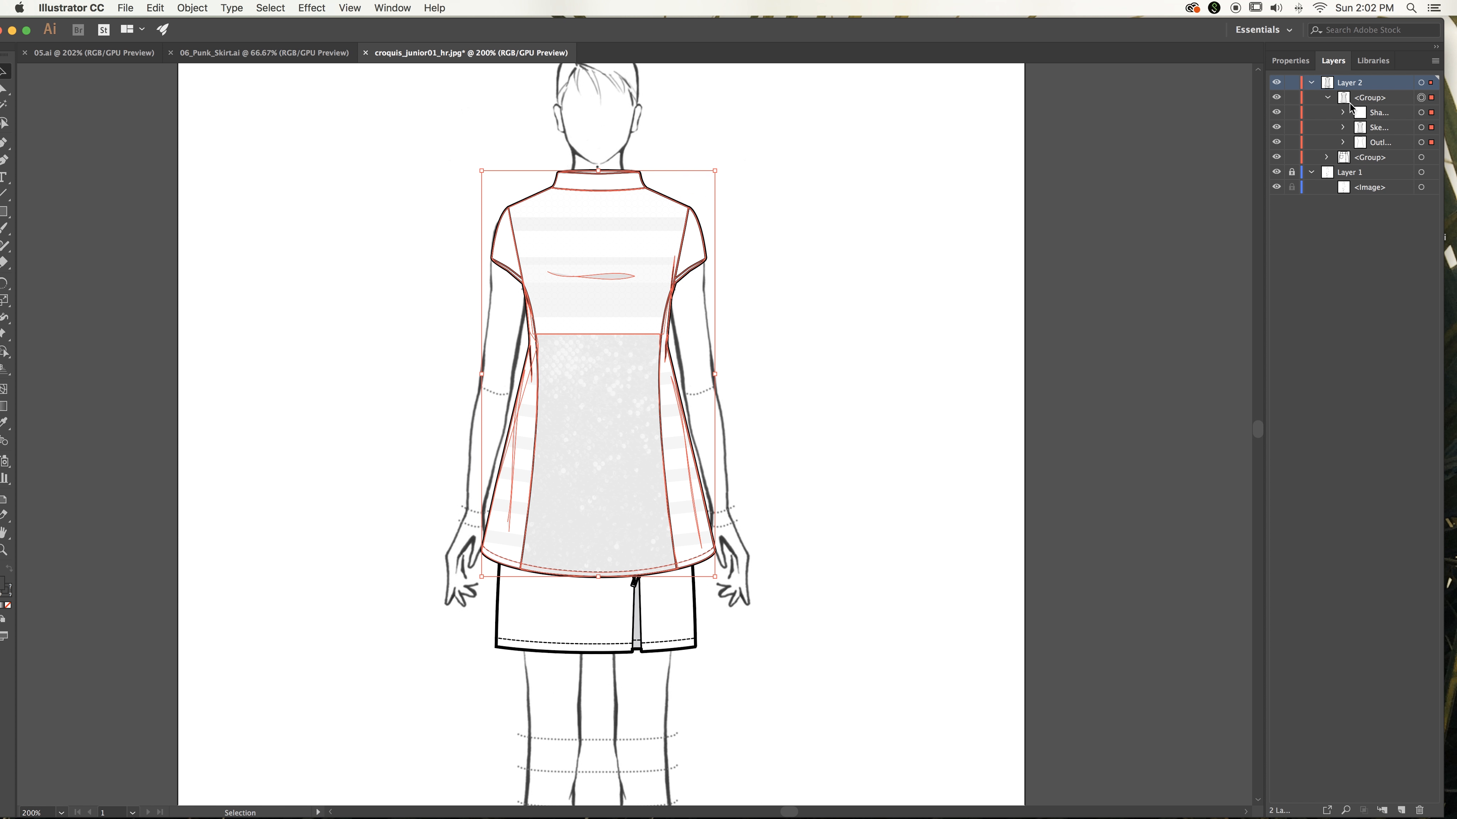
click(1377, 117)
click(1277, 113)
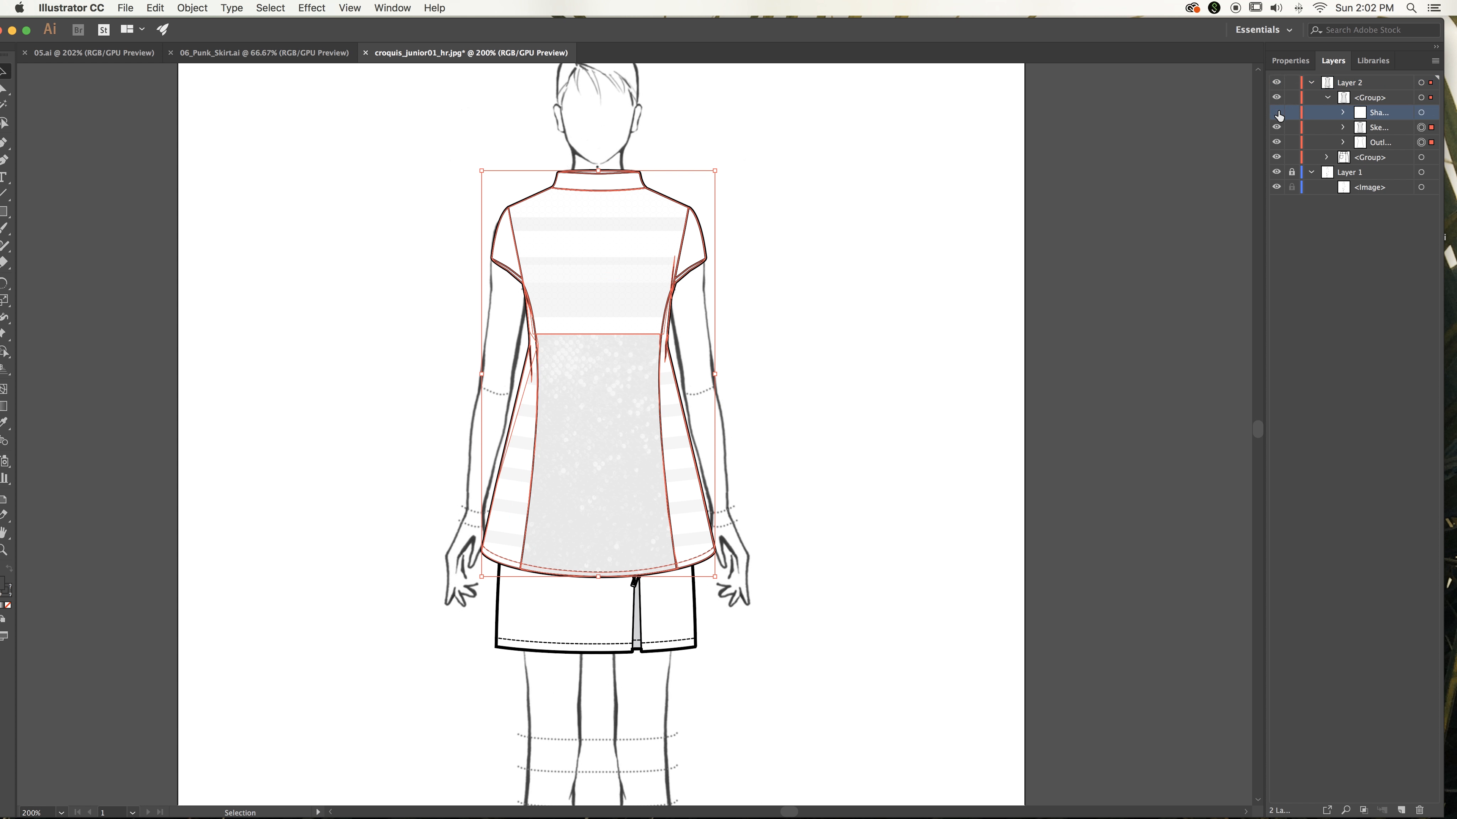
click(1277, 113)
click(1277, 113)
Toggle the visibility of the dress group's sketch sublayer to check which artwork it contains
click(1277, 127)
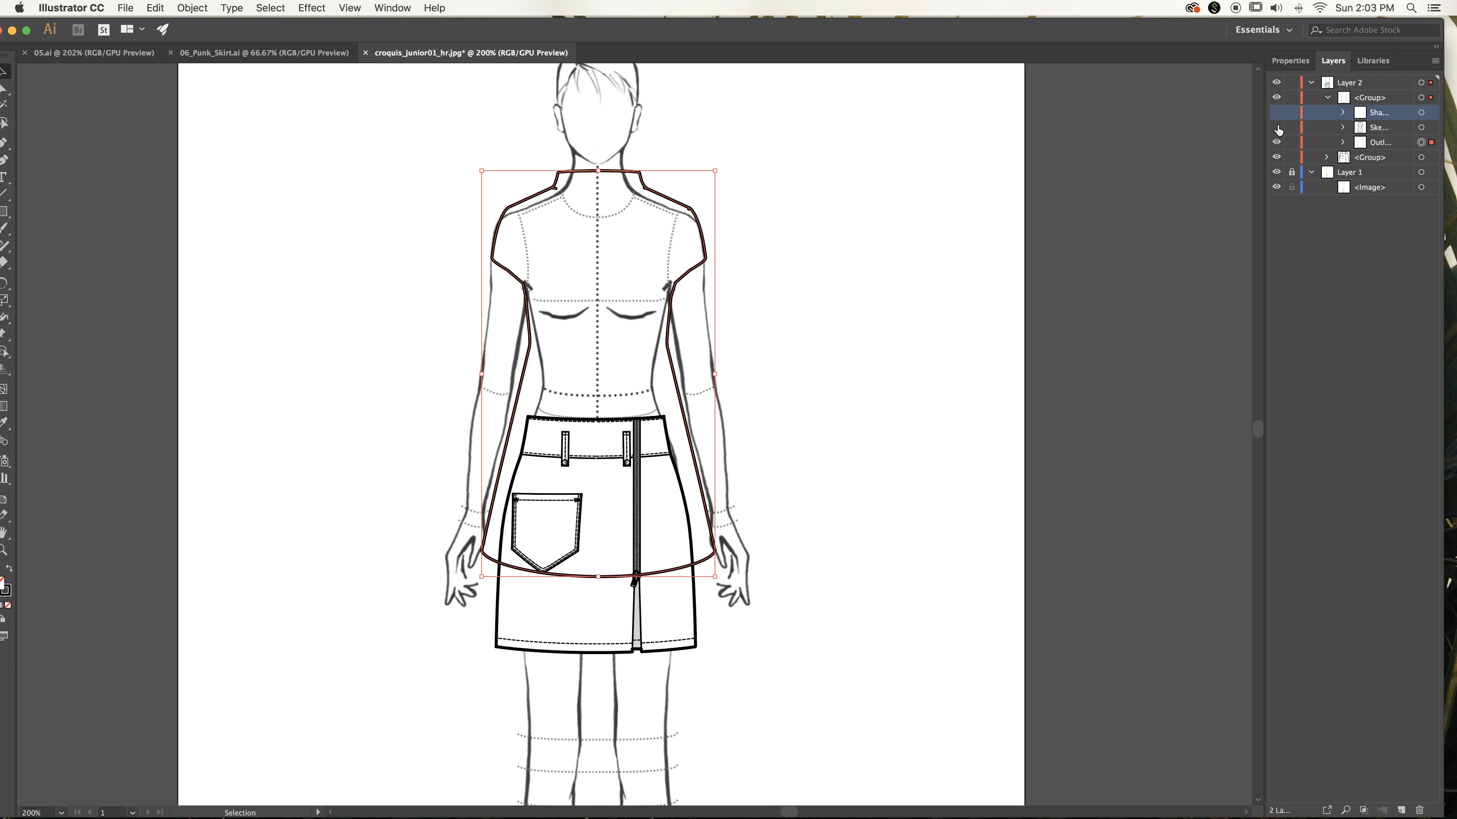
click(1277, 127)
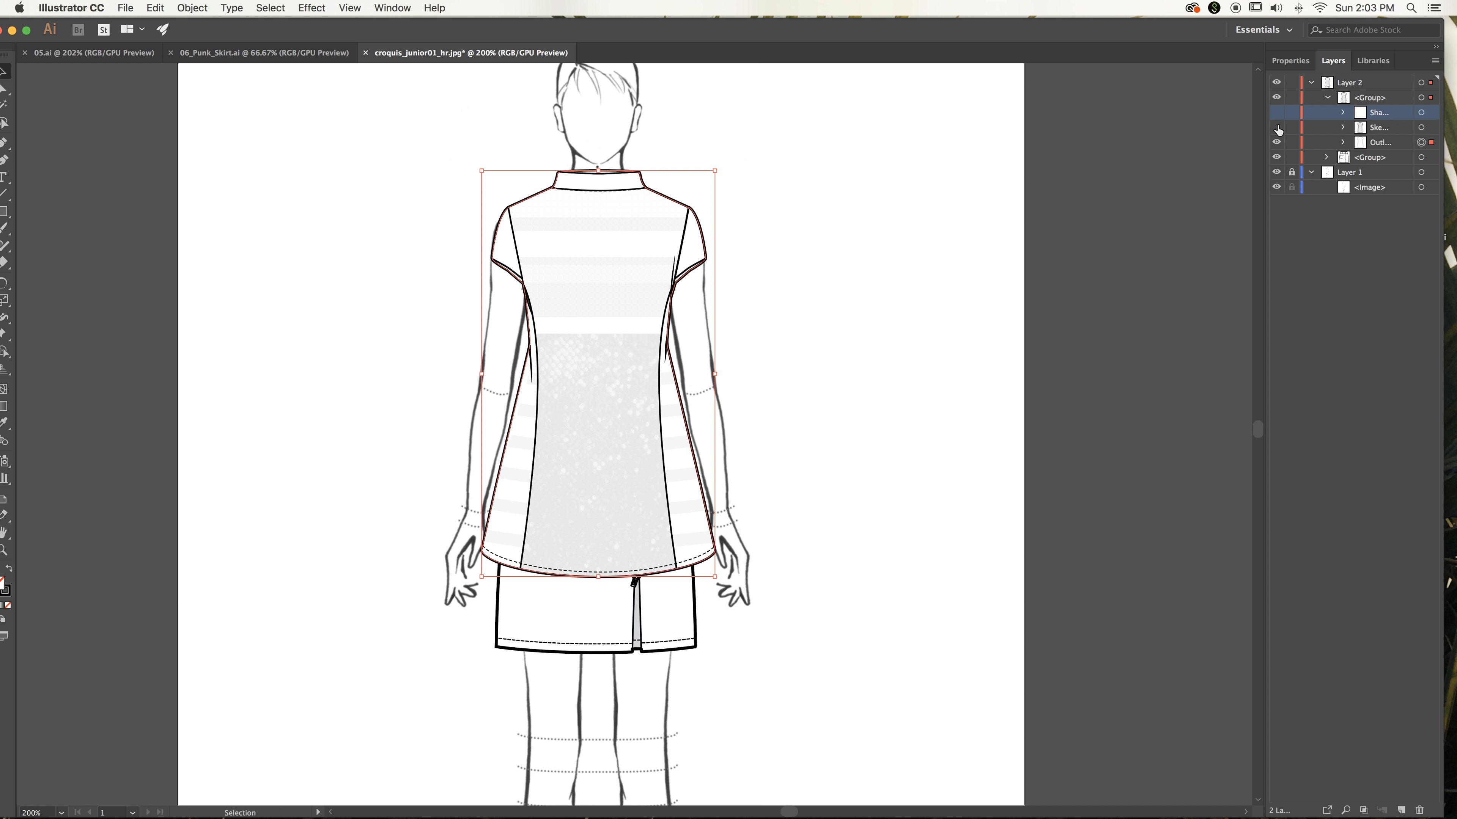
click(1277, 127)
click(1277, 127)
Deselect the dress and collapse its group in the layer list
key(super+plus)
key(super+plus)
key(super+minus)
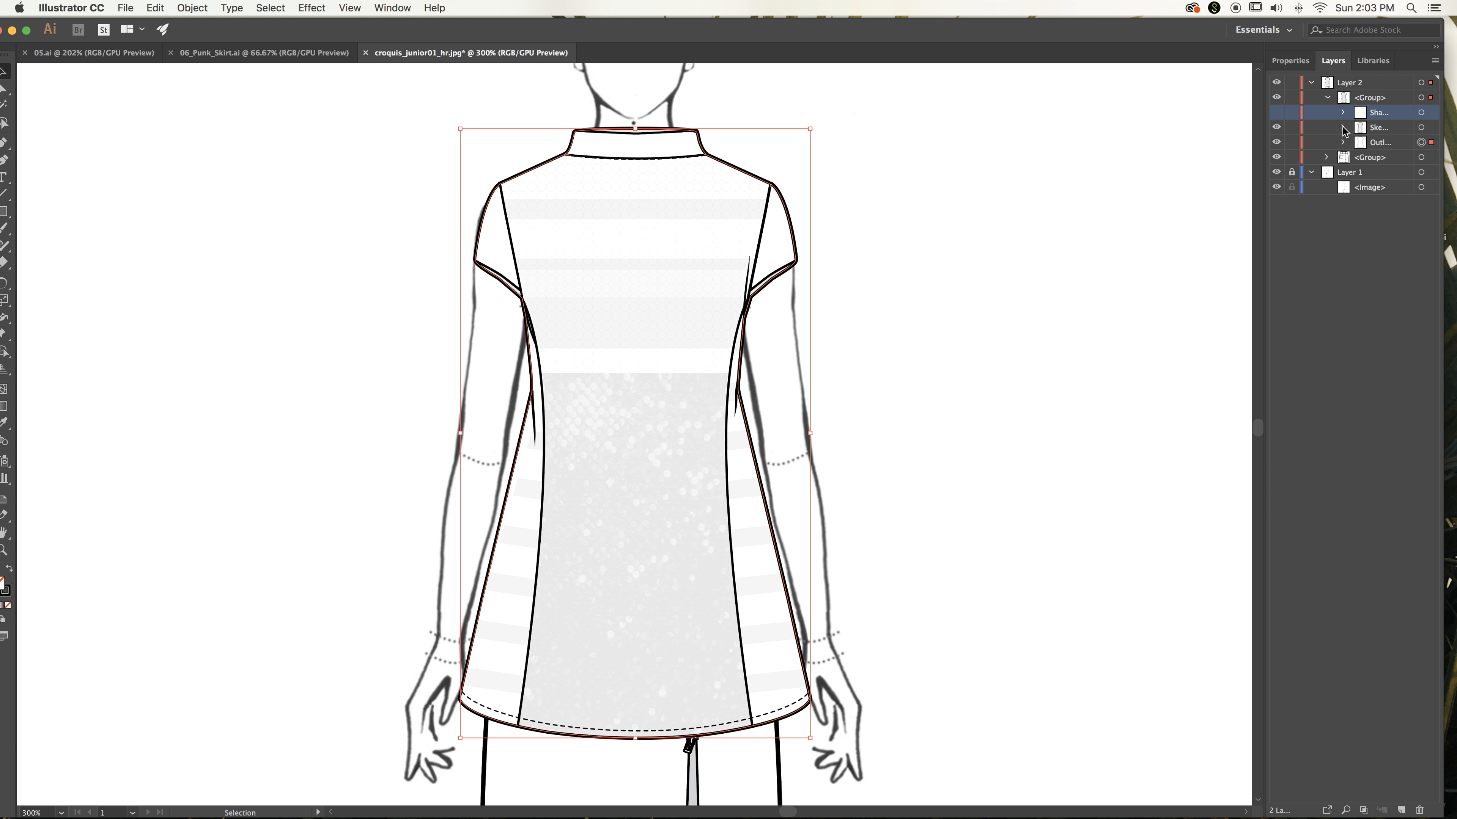
click(959, 229)
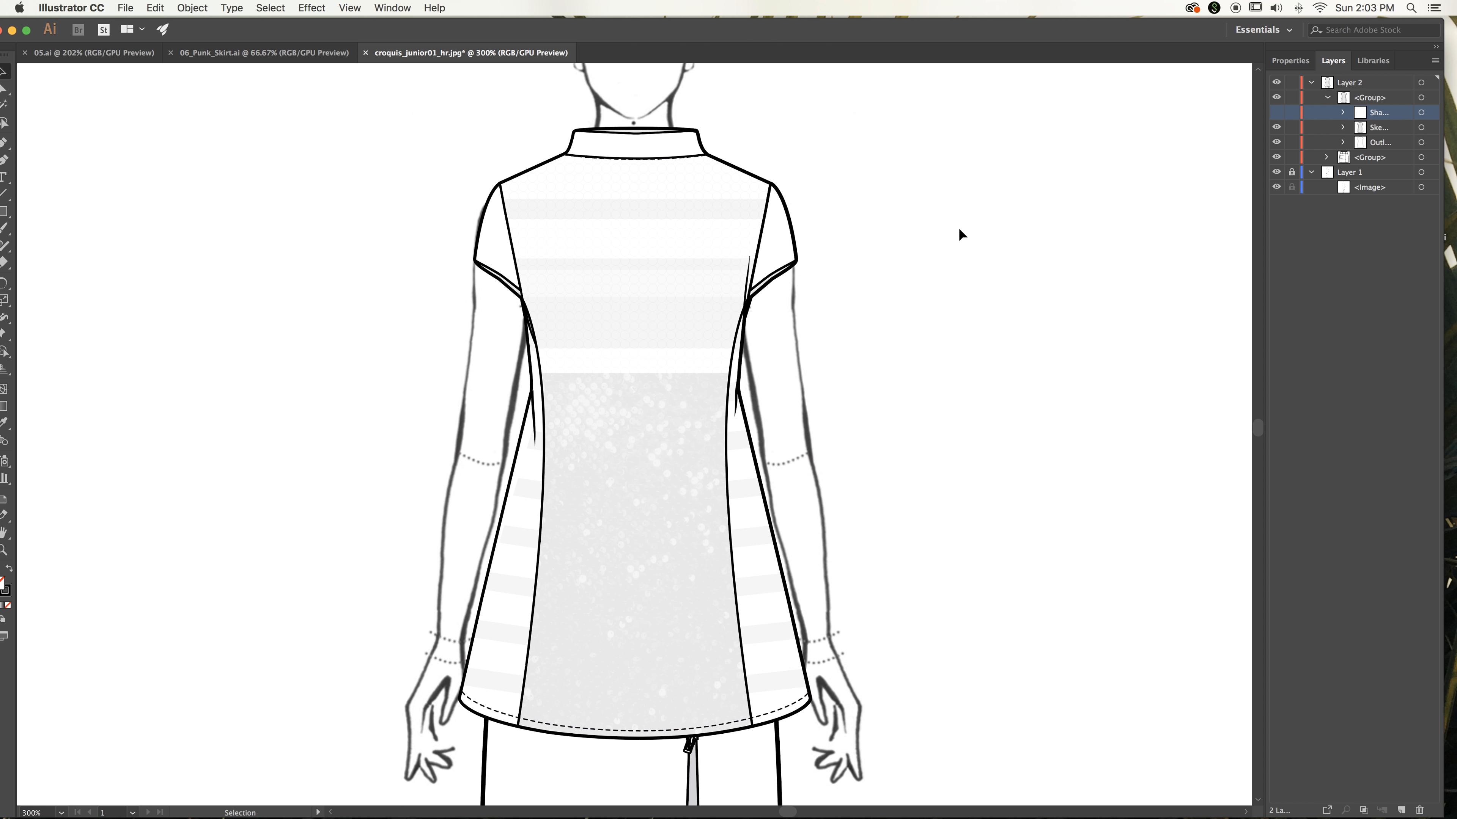
click(1327, 97)
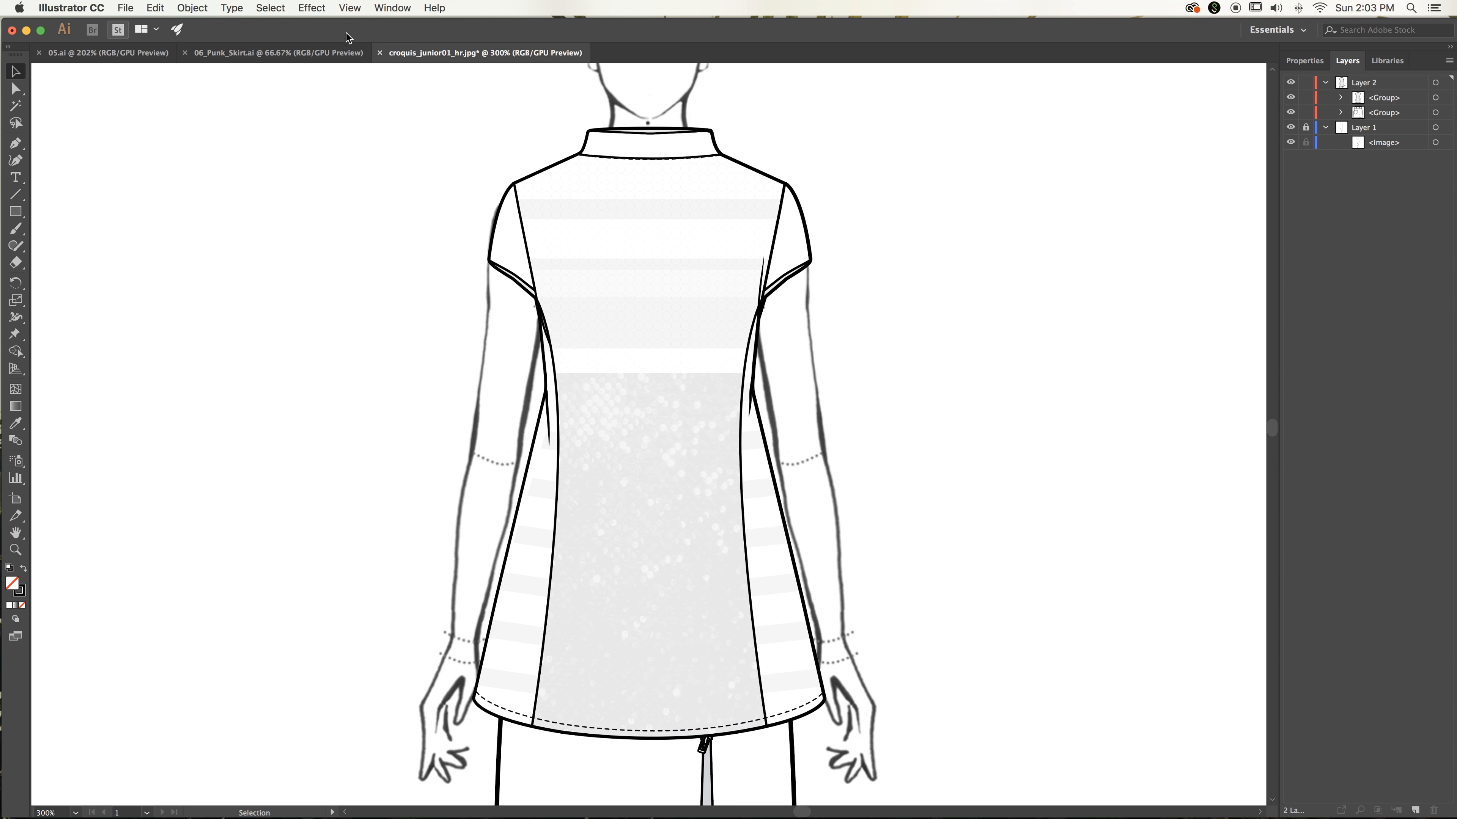
Delete the grey shading stripes, textured fill and side stripes from the dress with the Direct Selection tool, leaving only its line art
drag(346, 33, 399, 32)
click(54, 87)
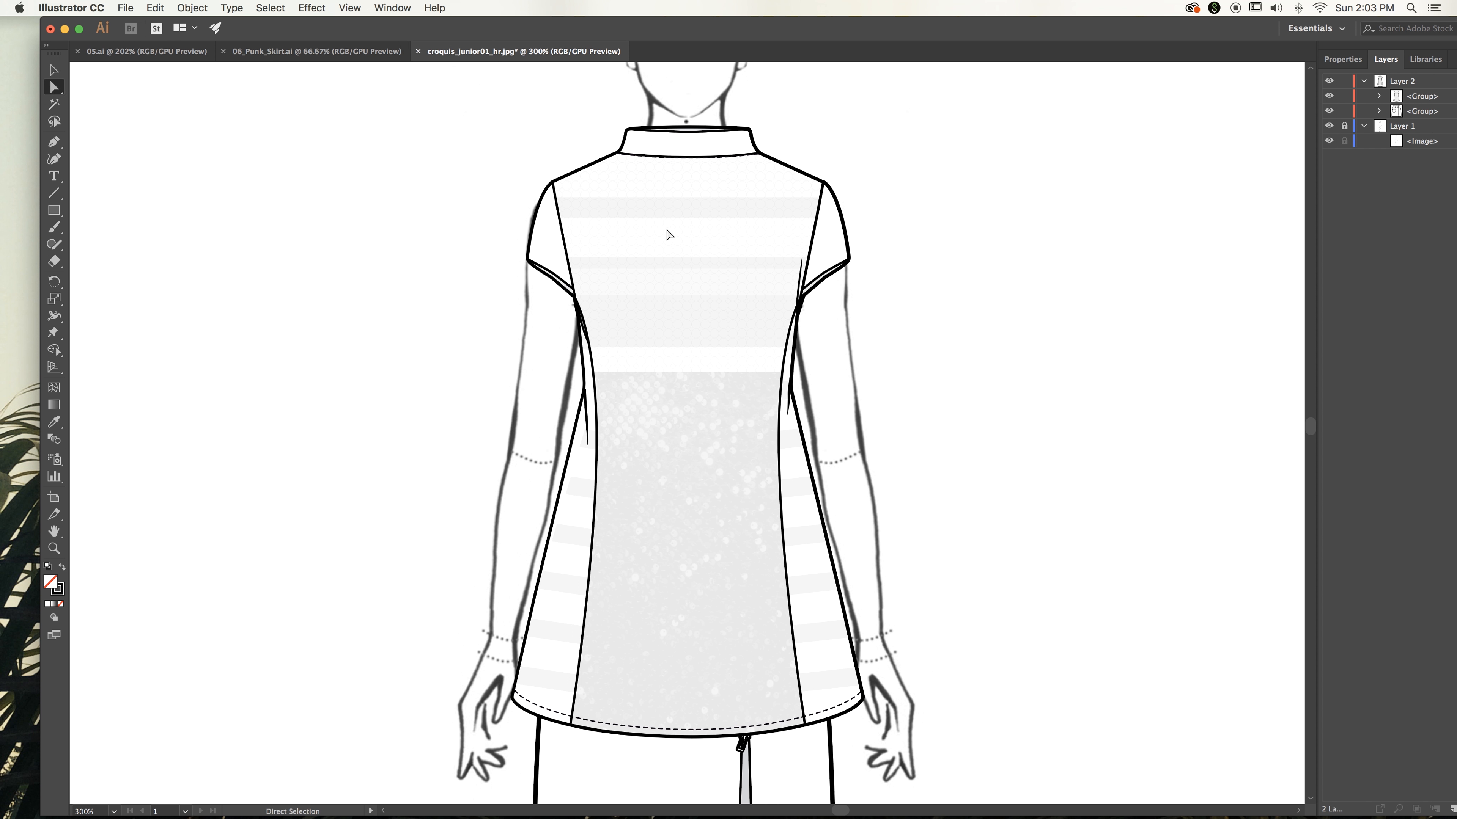
click(669, 217)
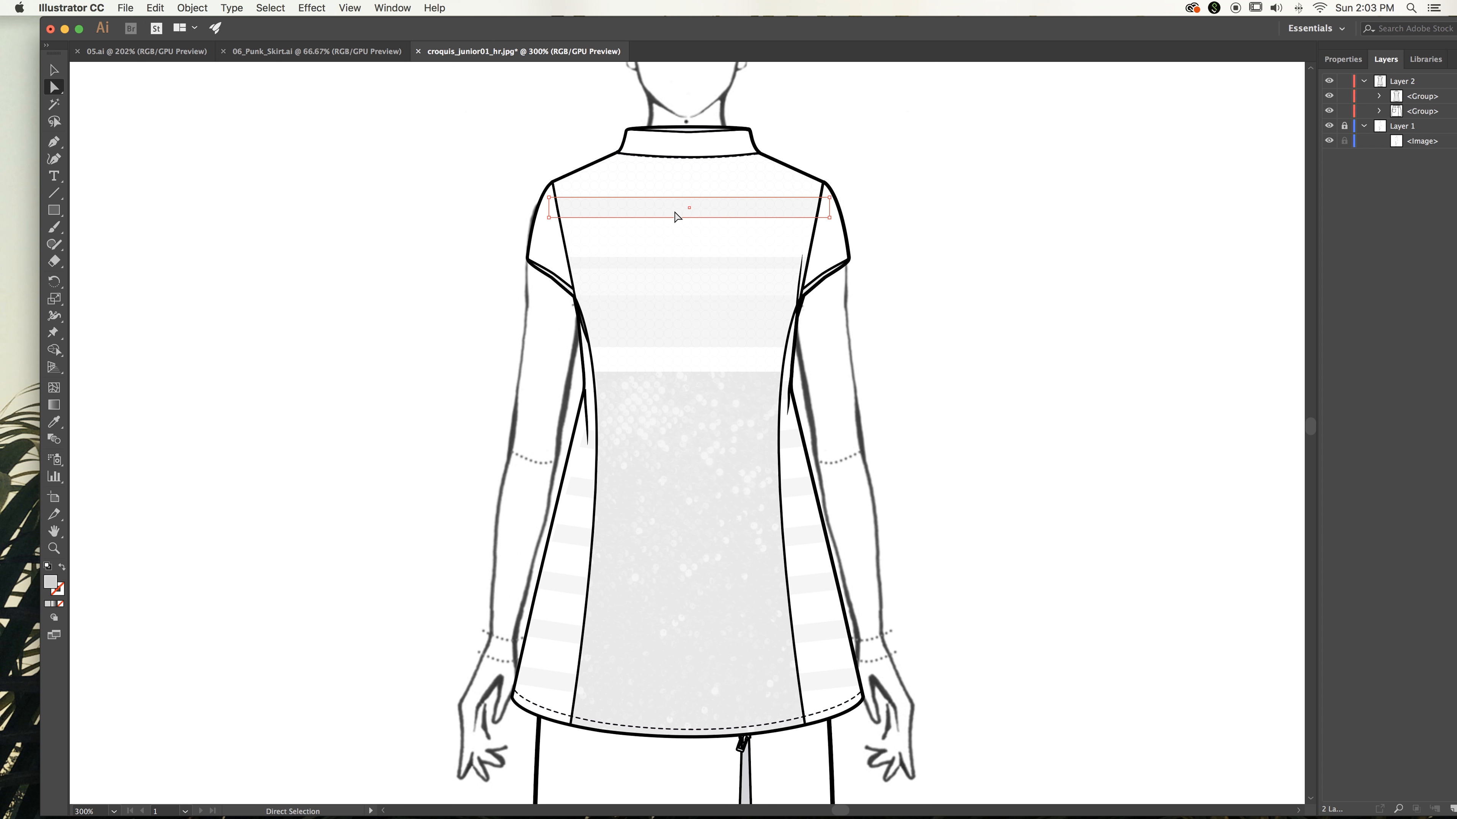
key(Delete)
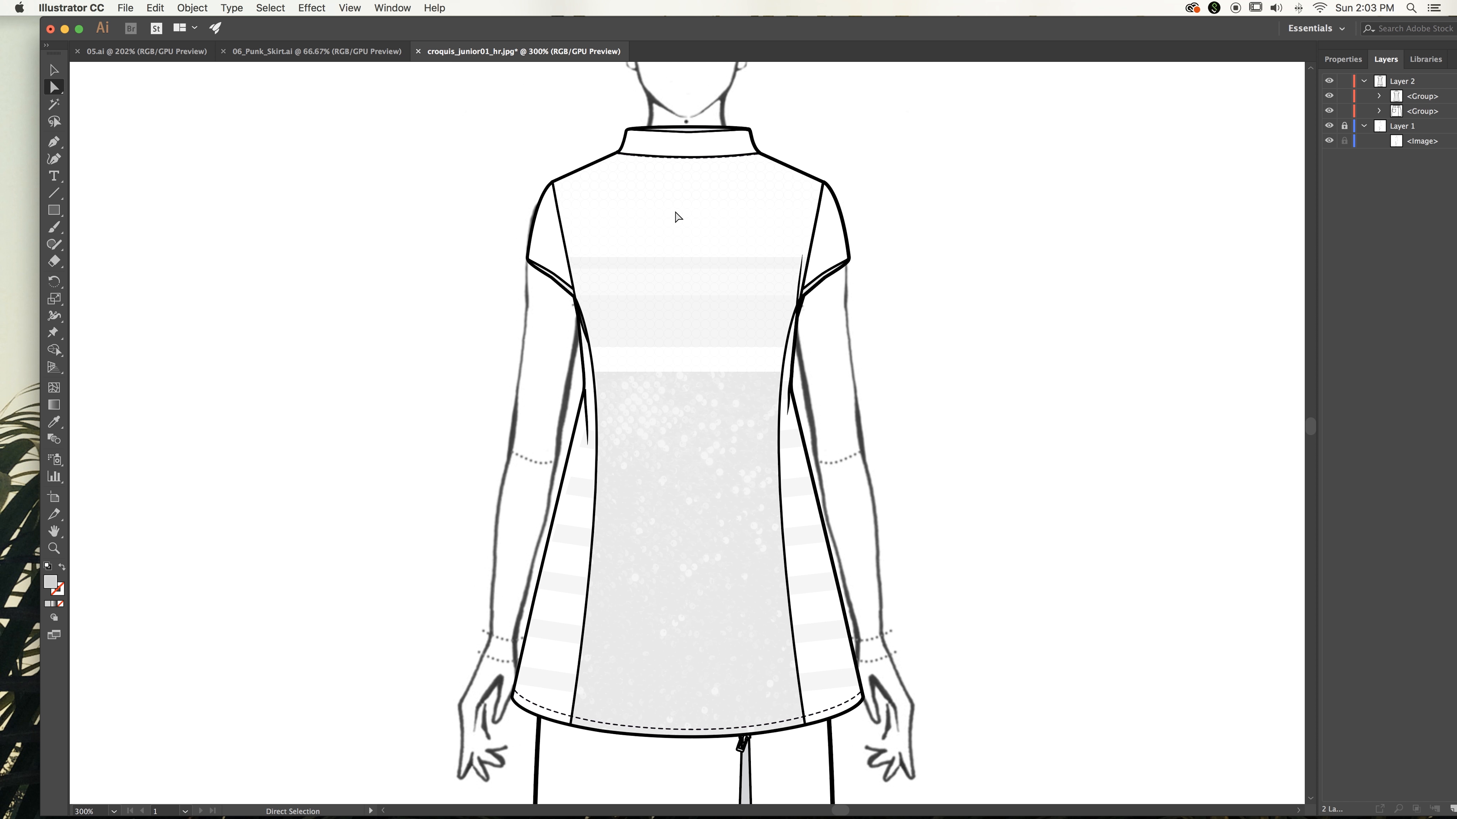
click(658, 270)
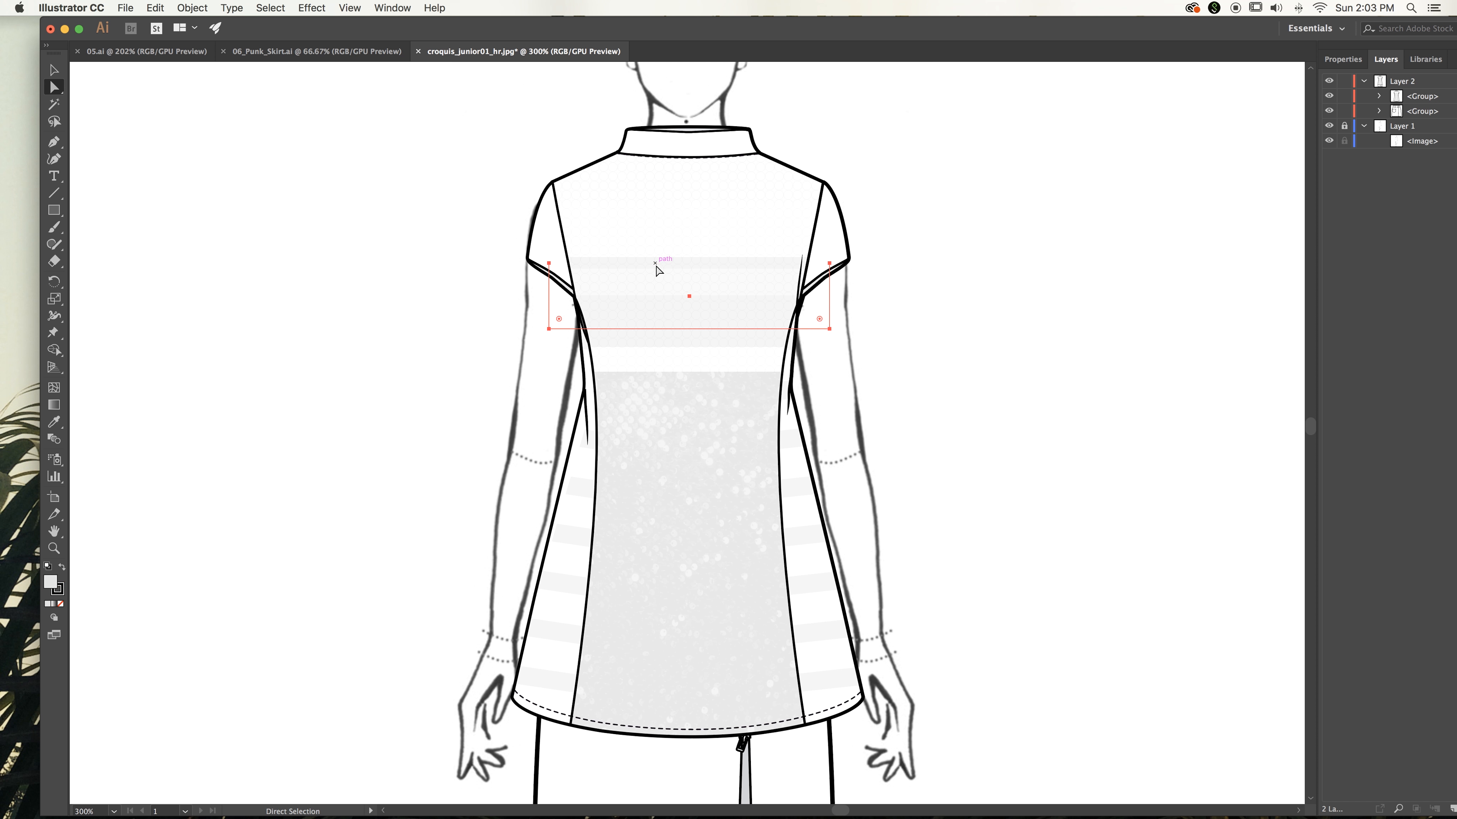
key(Delete)
click(692, 253)
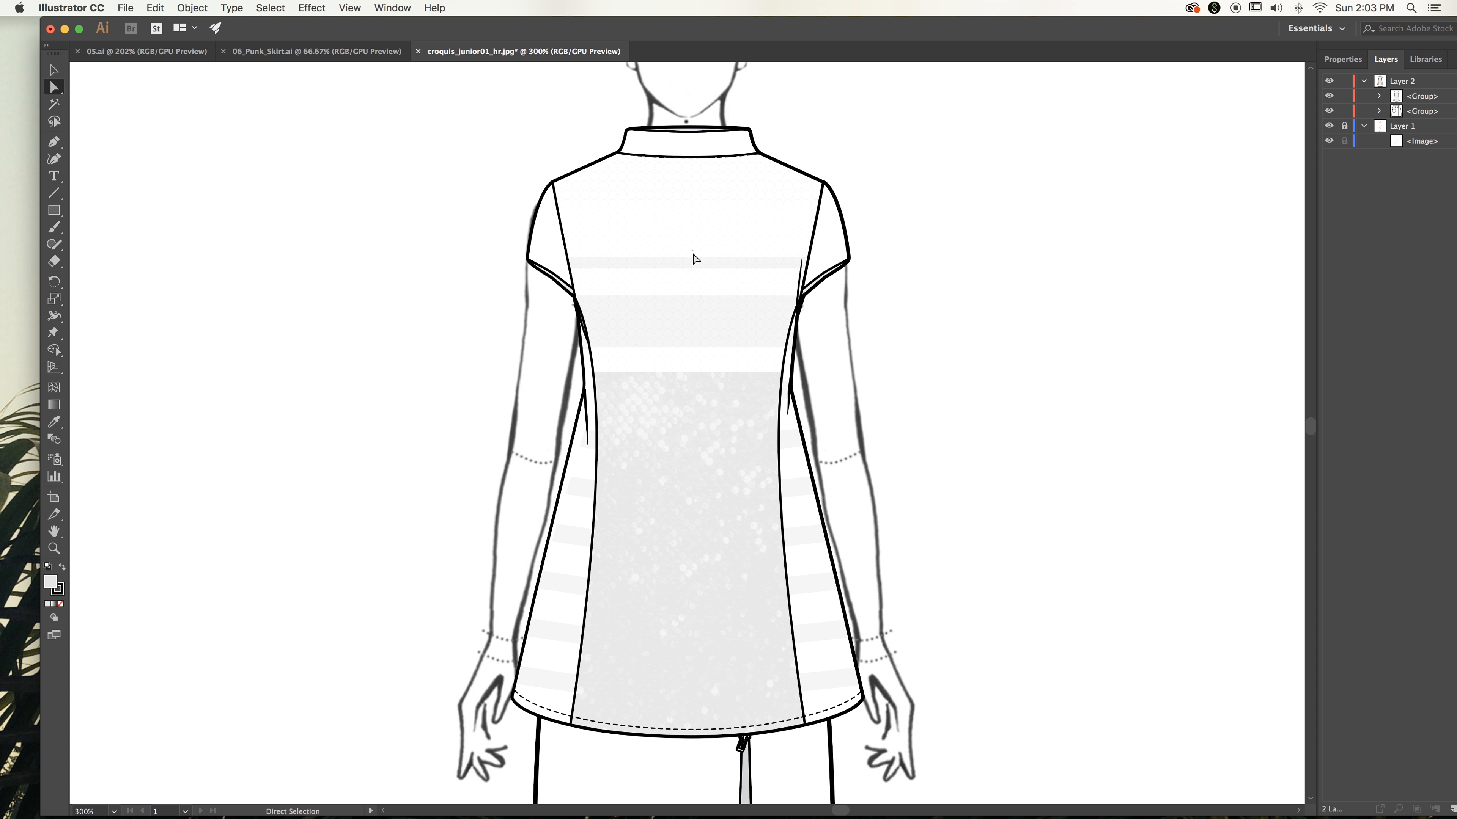
drag(693, 249, 701, 476)
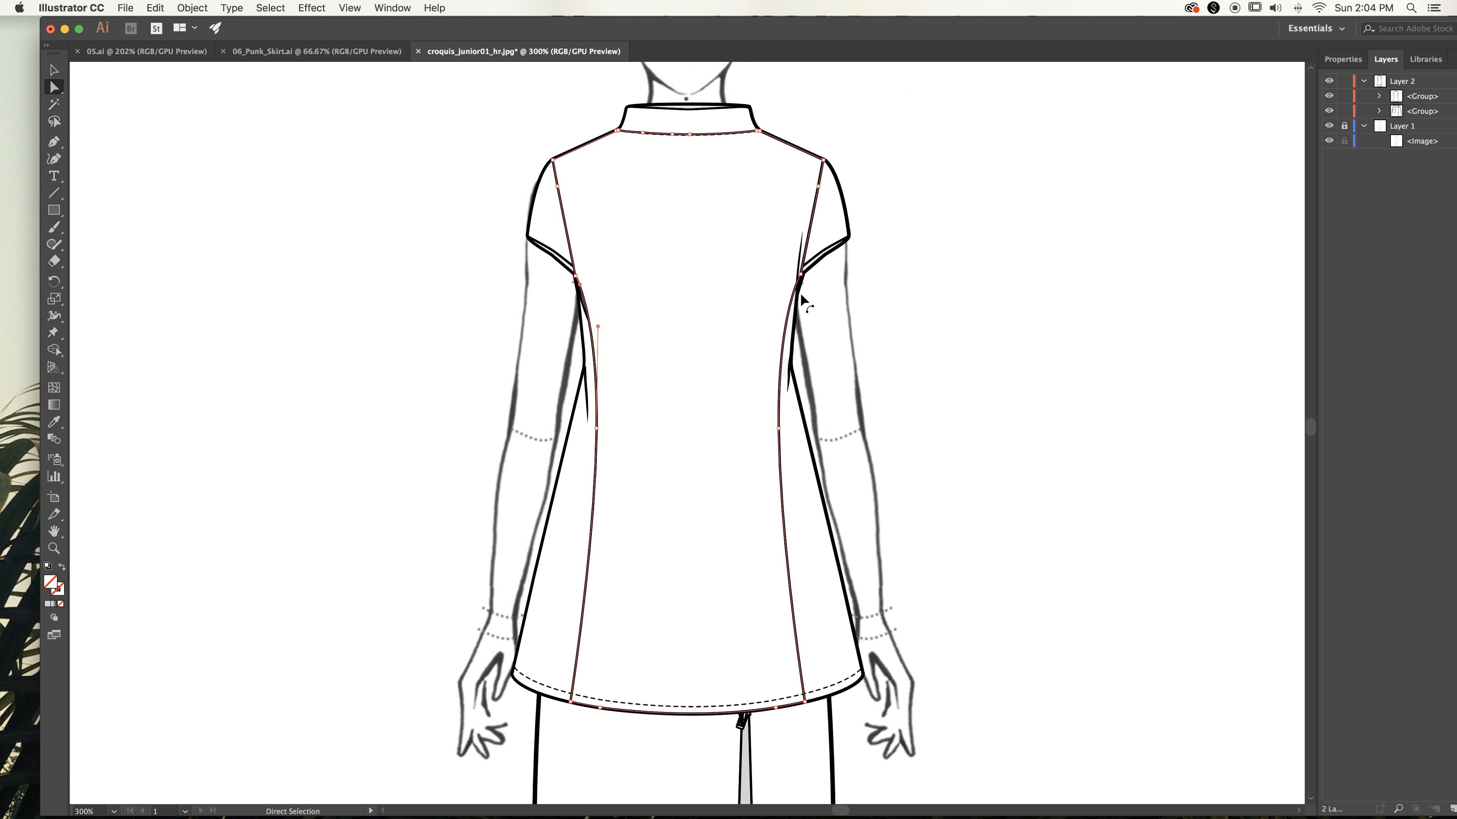
Delete the dashed topstitching line along the dress hem
drag(800, 246, 802, 253)
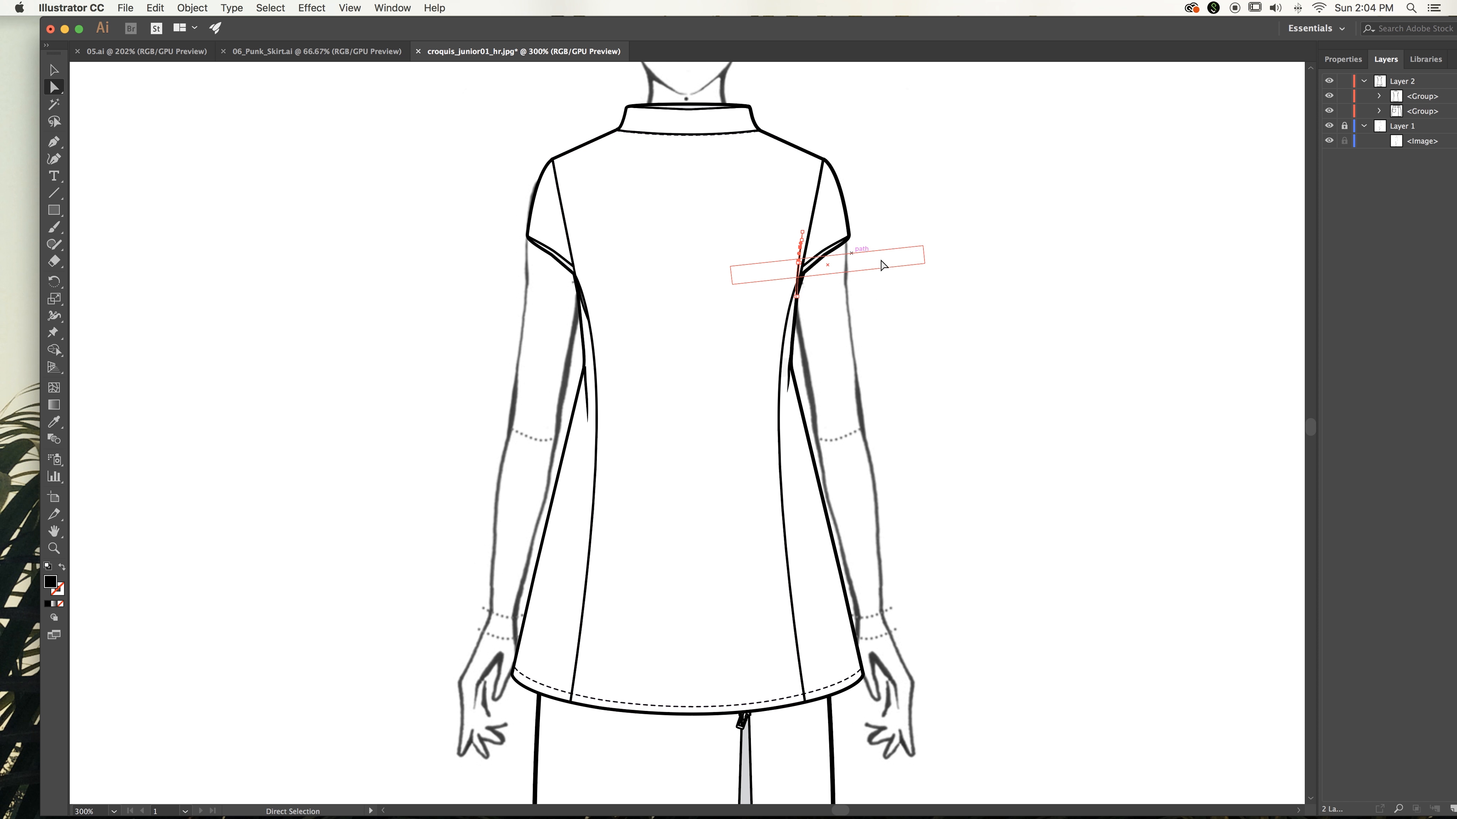
click(948, 265)
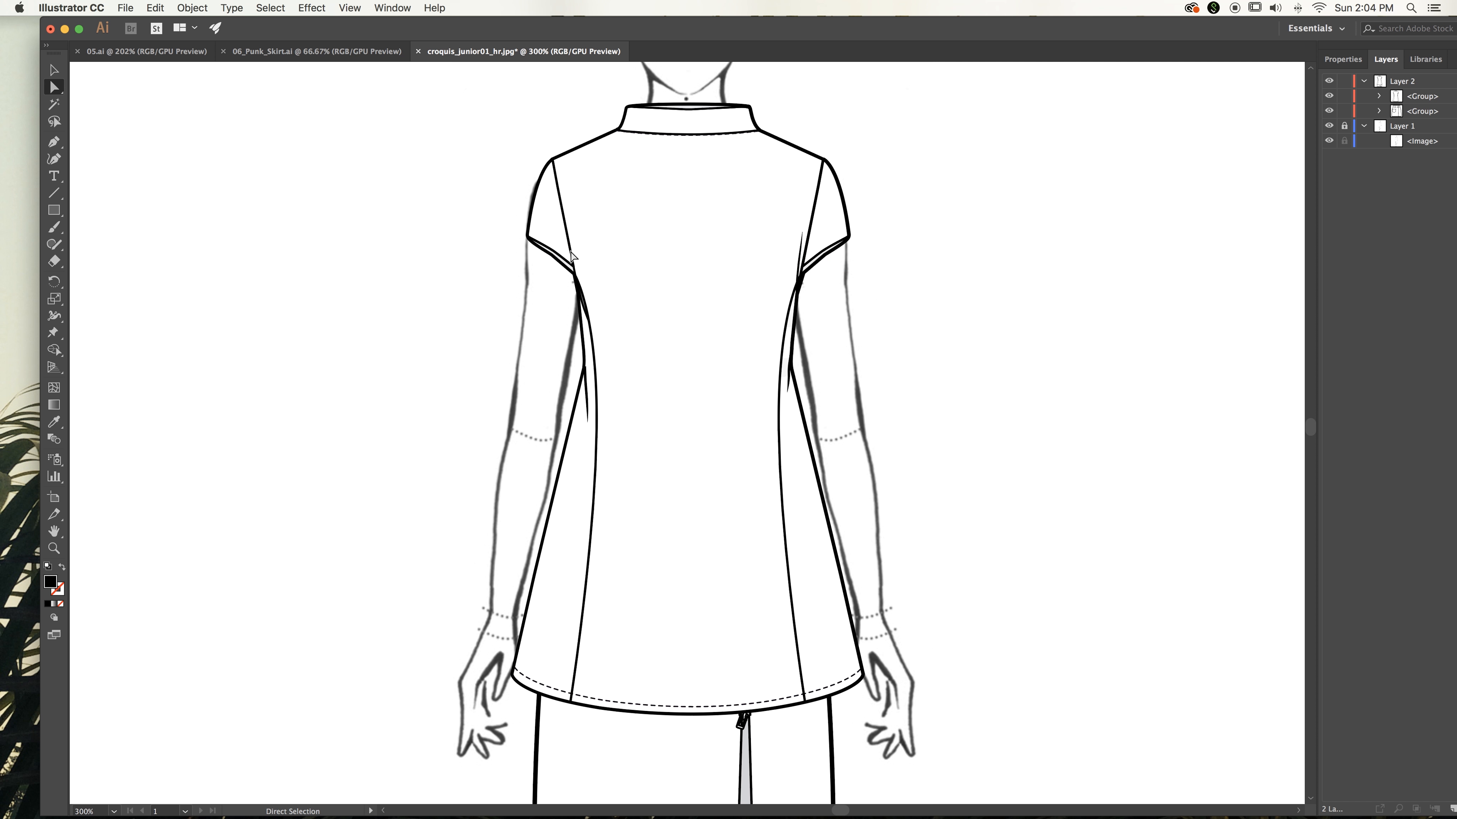
click(663, 134)
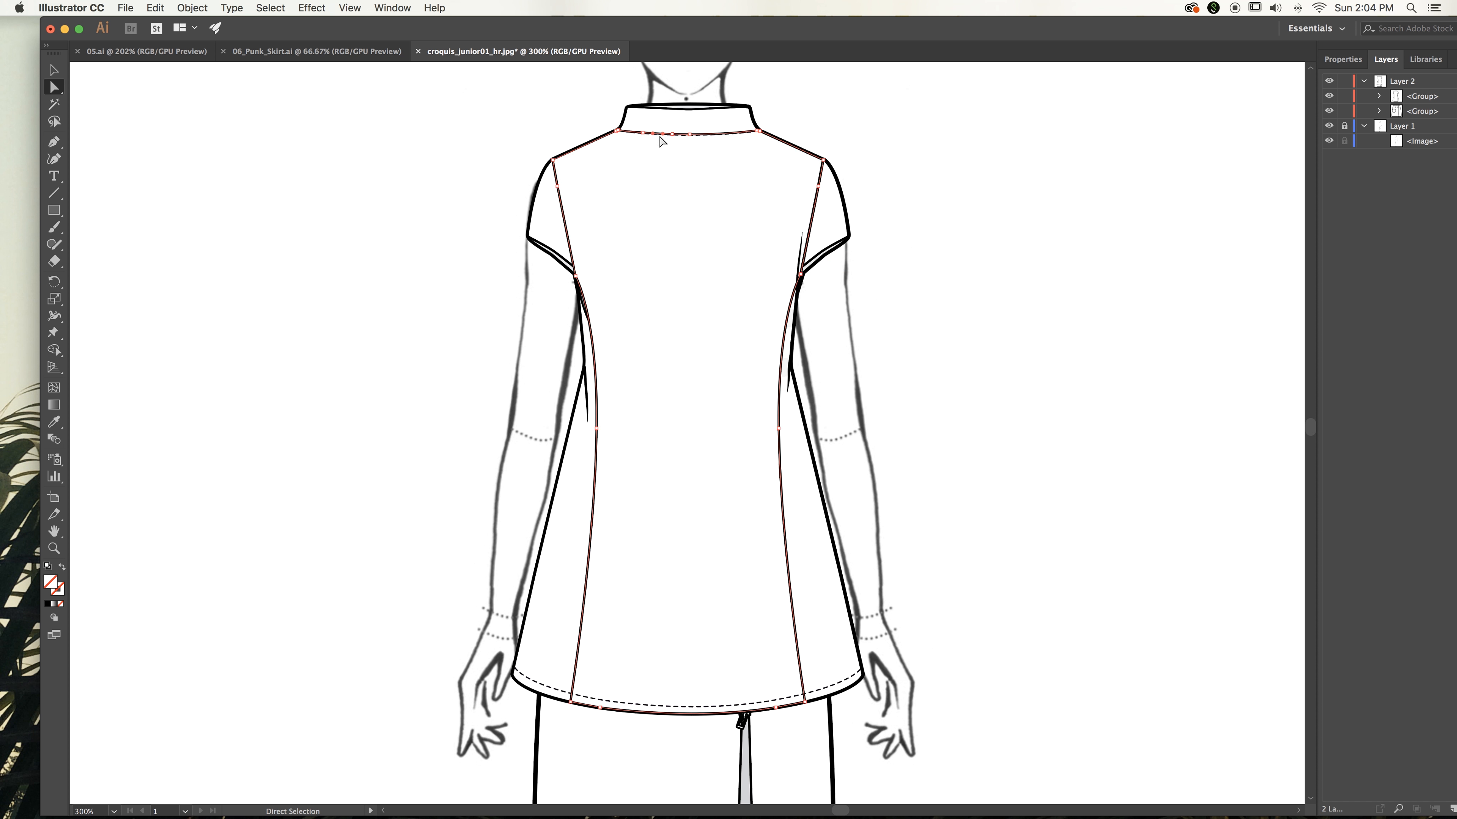
click(692, 707)
key(Delete)
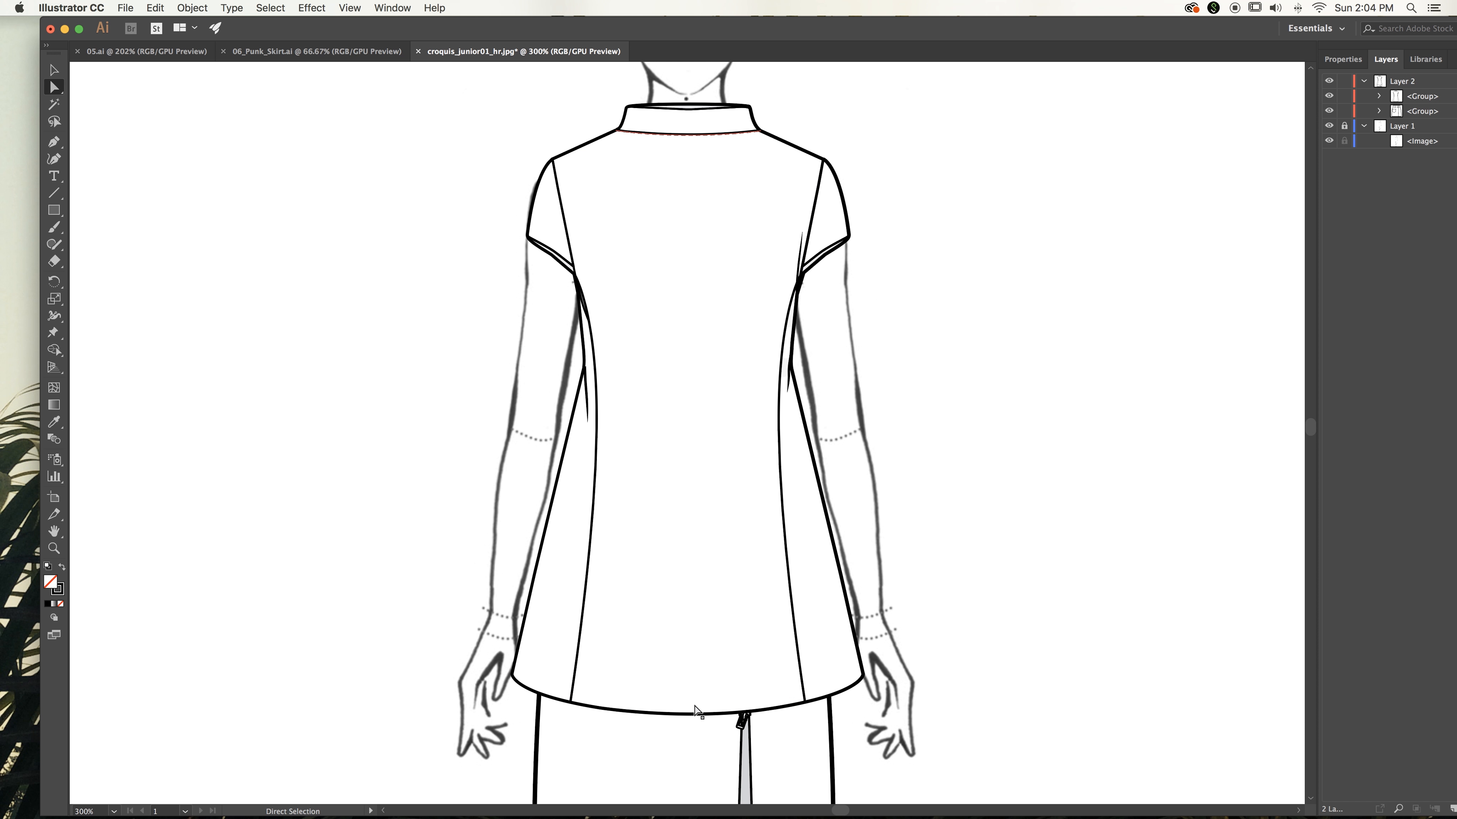
Move the dress group below the skirt group within Layer 2
key(super+minus)
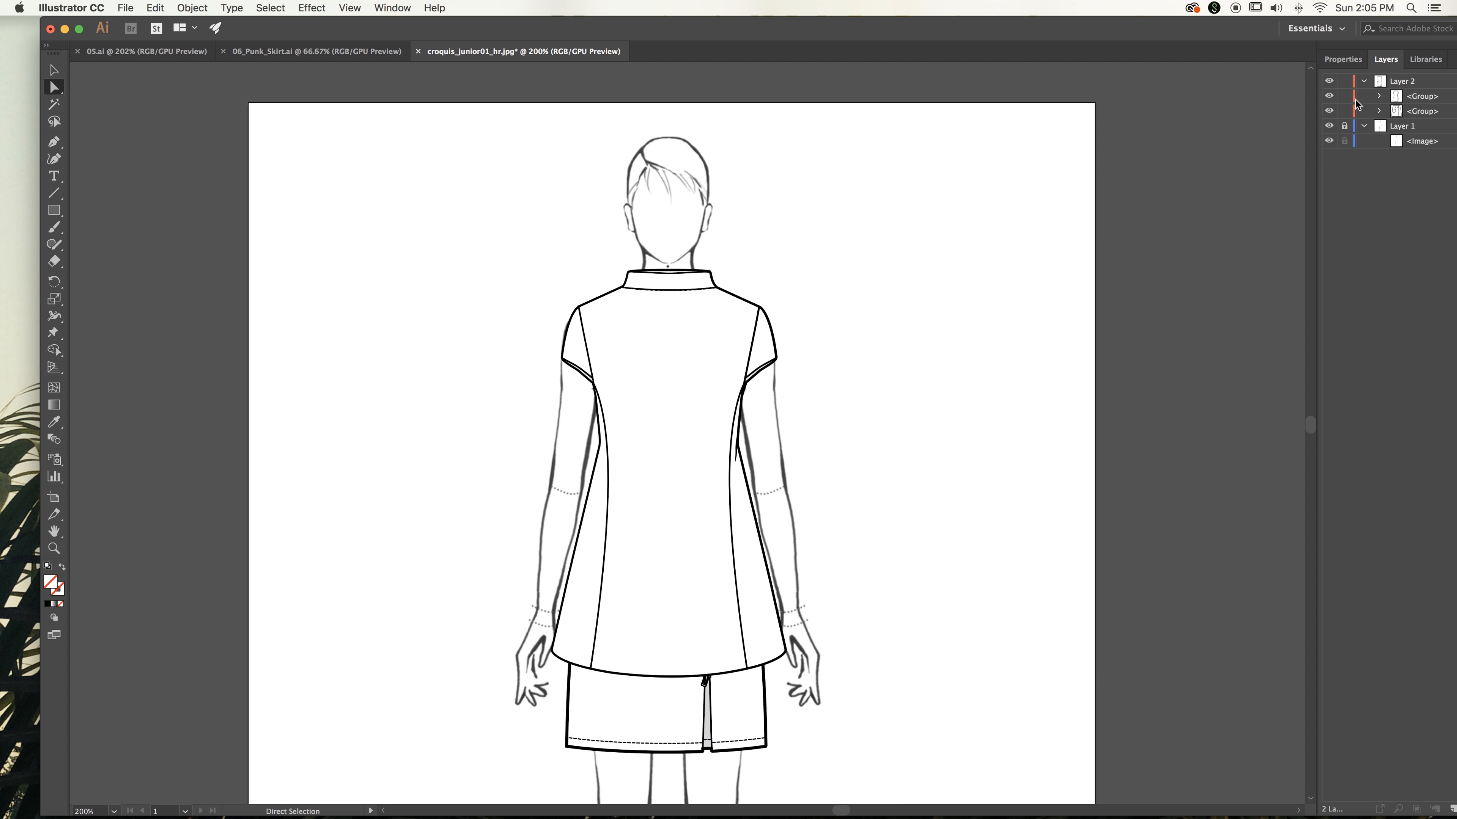
click(1422, 97)
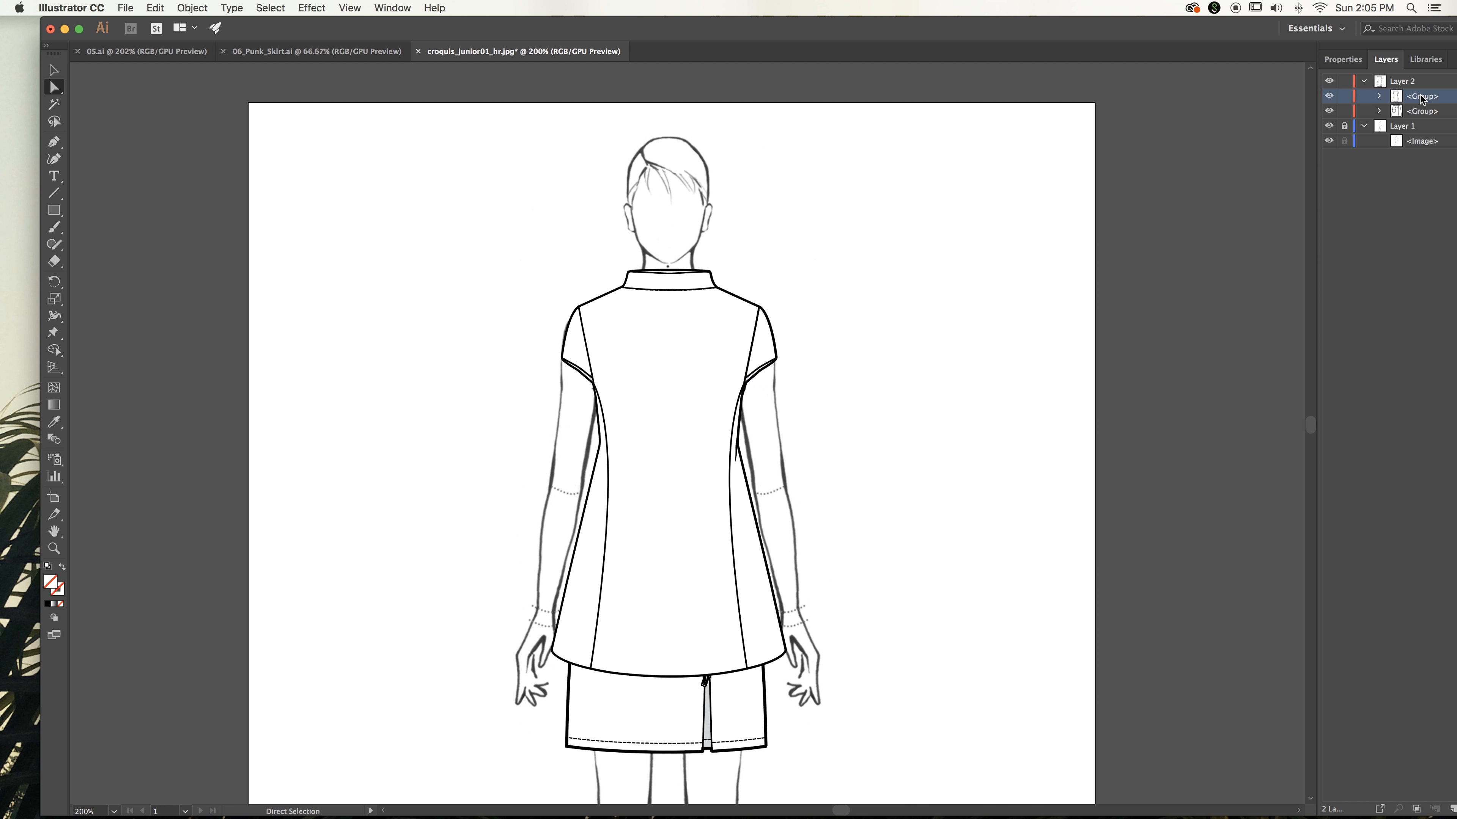
drag(1422, 99, 1421, 120)
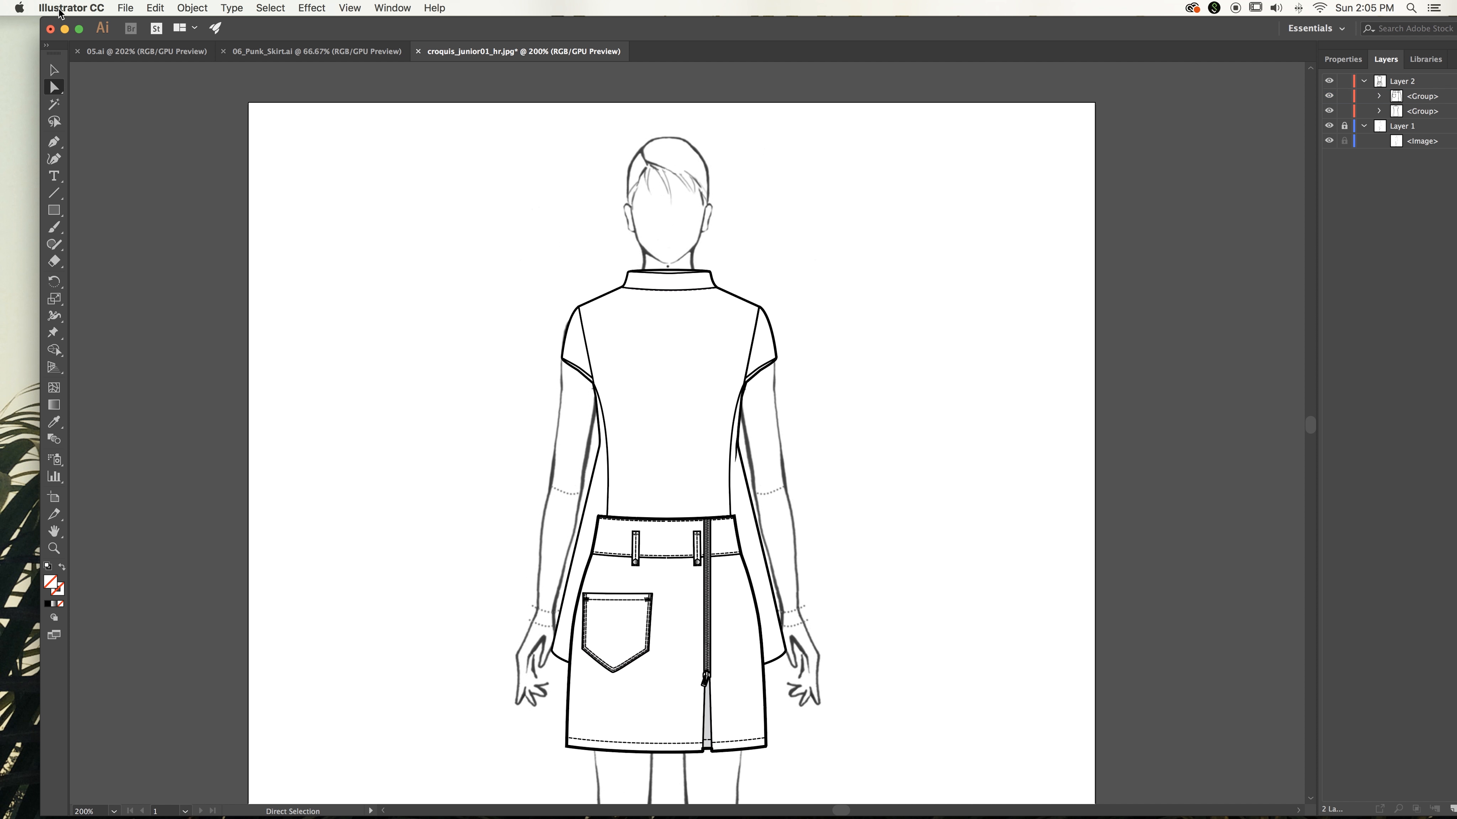
Select the whole skirt and adjust its vertical position at the croquis's waist
click(53, 70)
scroll(723, 459, left, 1)
click(682, 518)
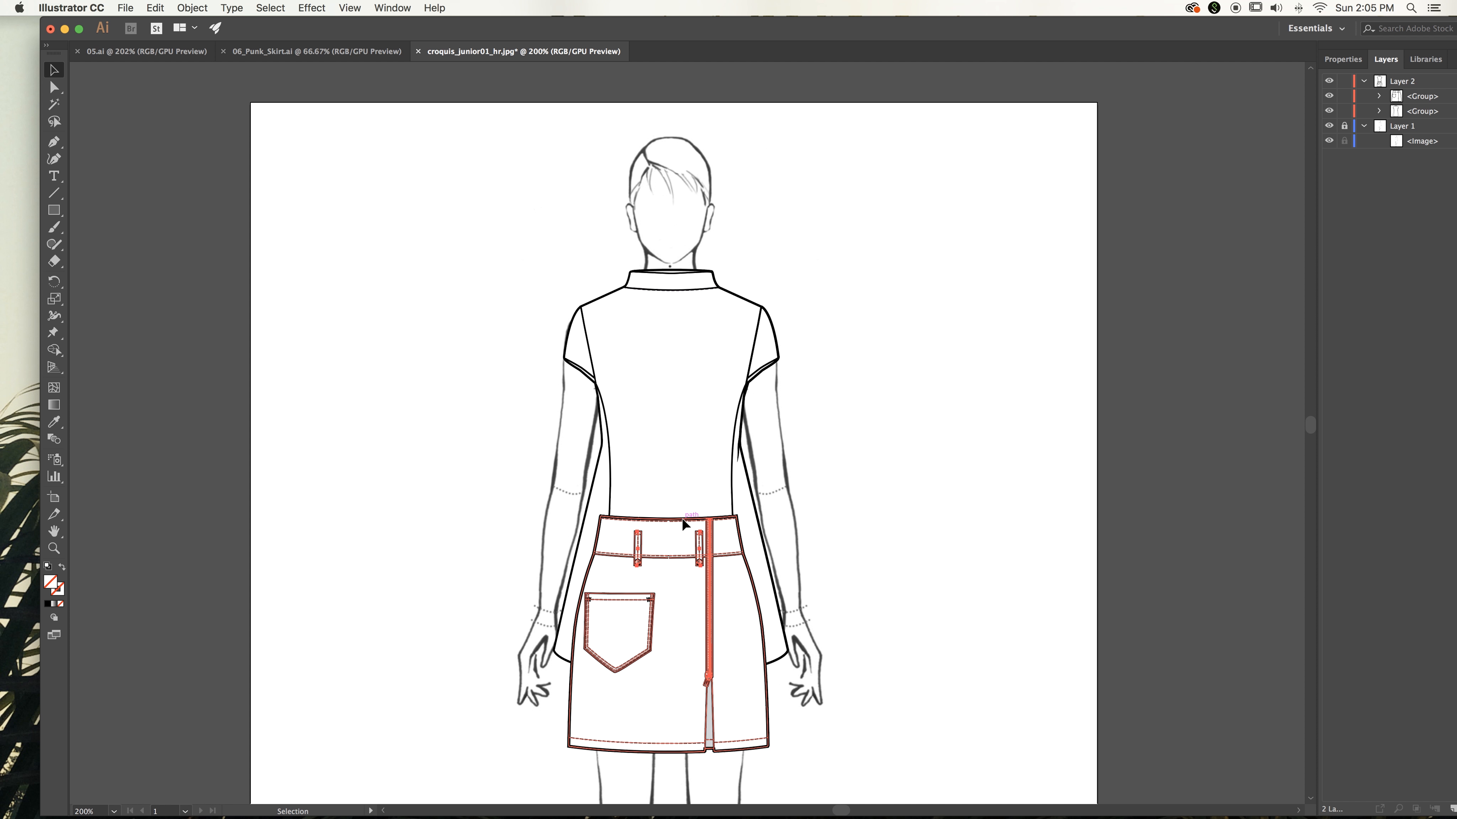
click(682, 518)
drag(681, 517, 688, 490)
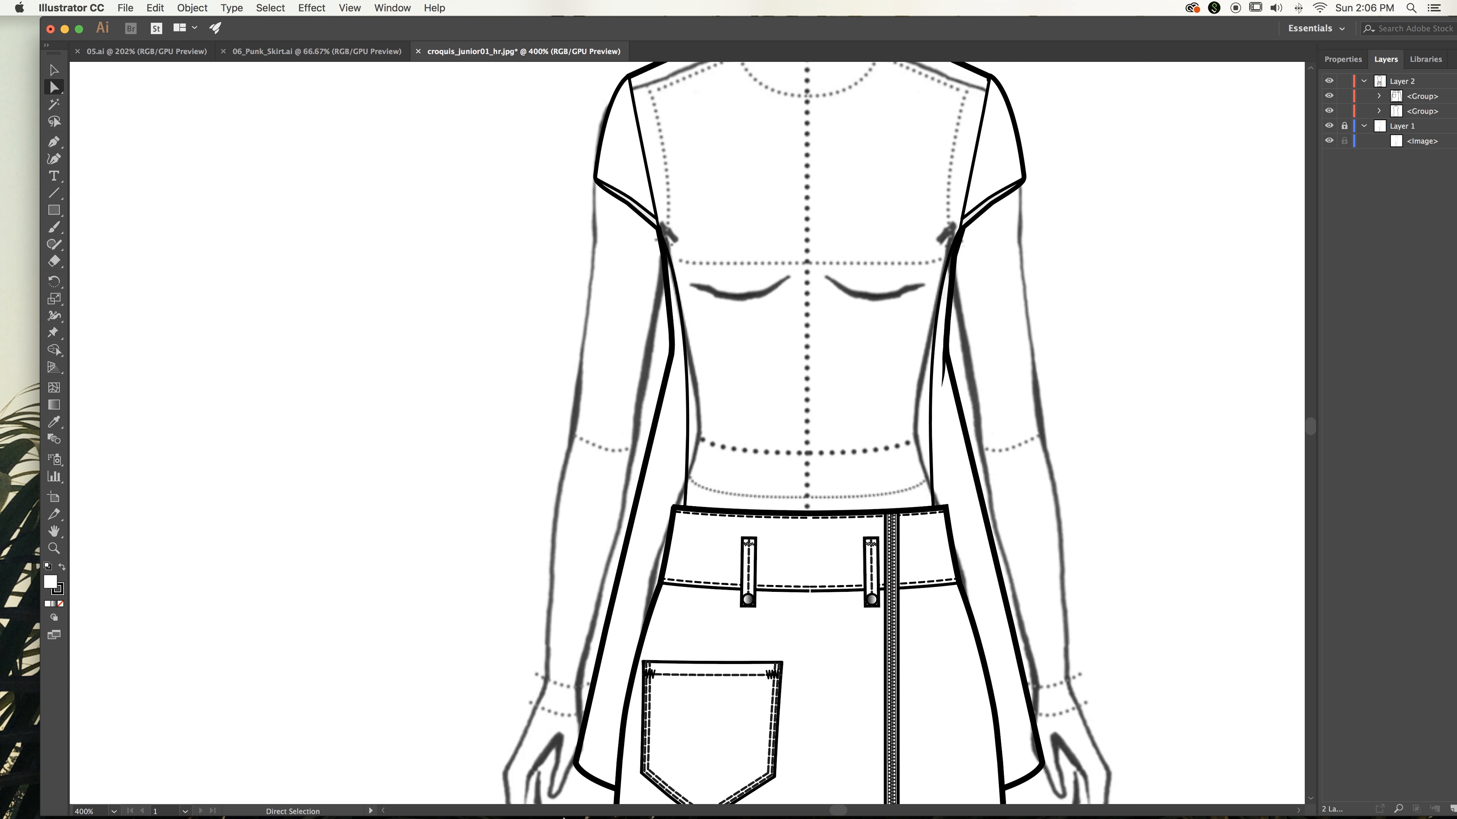
Delete the remaining hem segments of the dress that stick out on both sides of the skirt
click(596, 790)
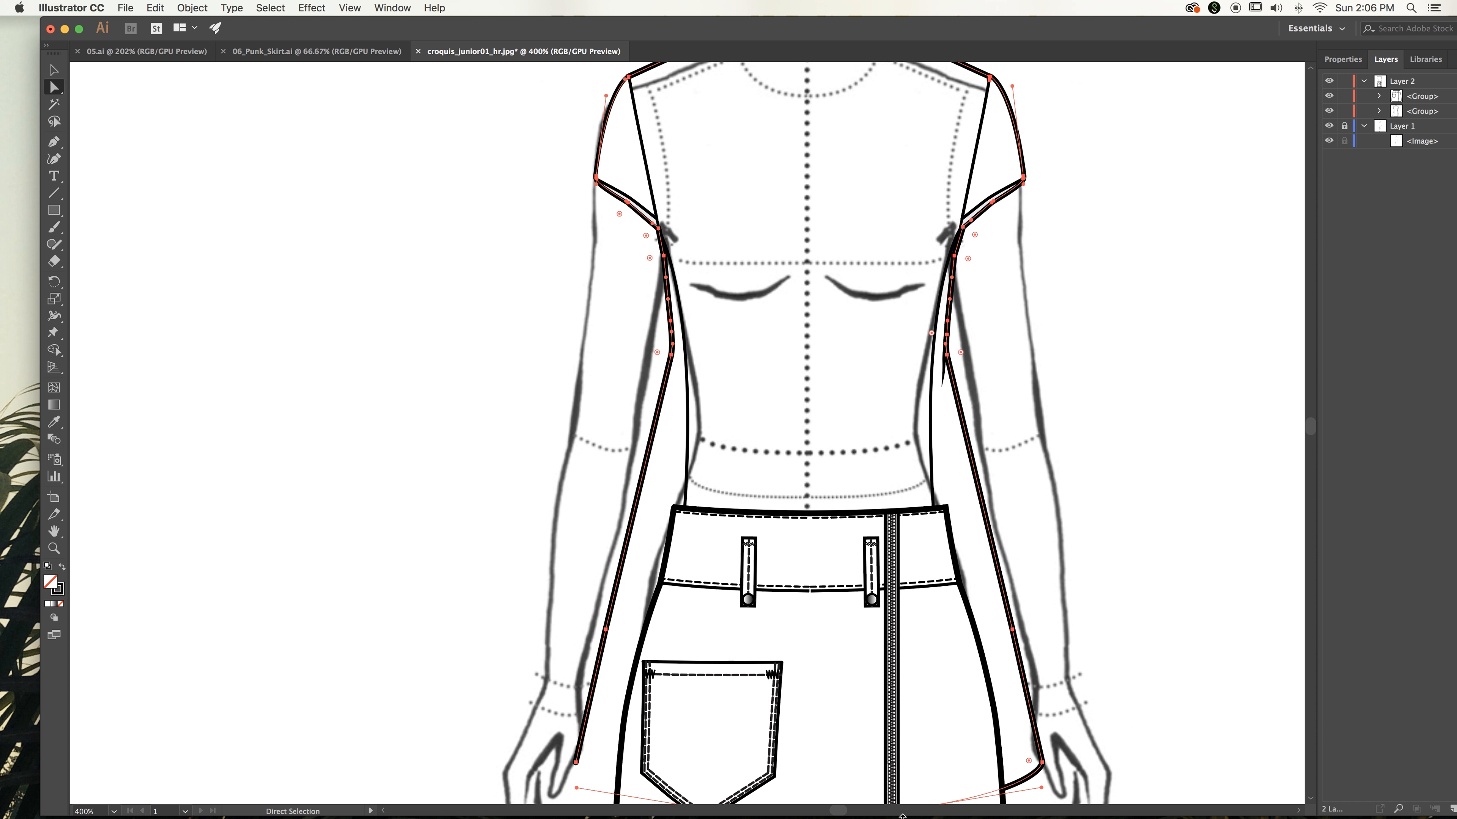
click(1139, 672)
click(1018, 787)
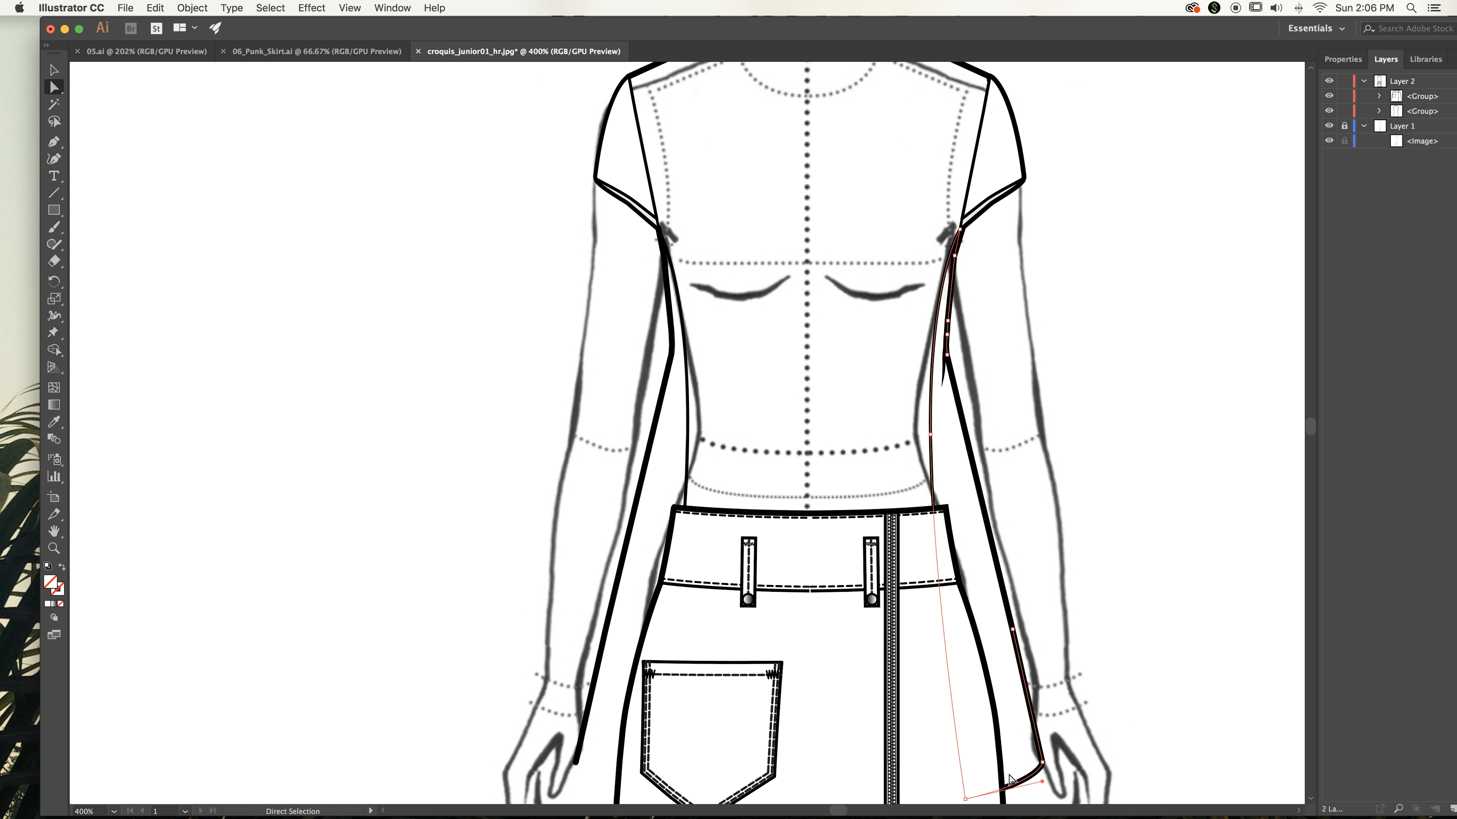
key(Delete)
click(1099, 745)
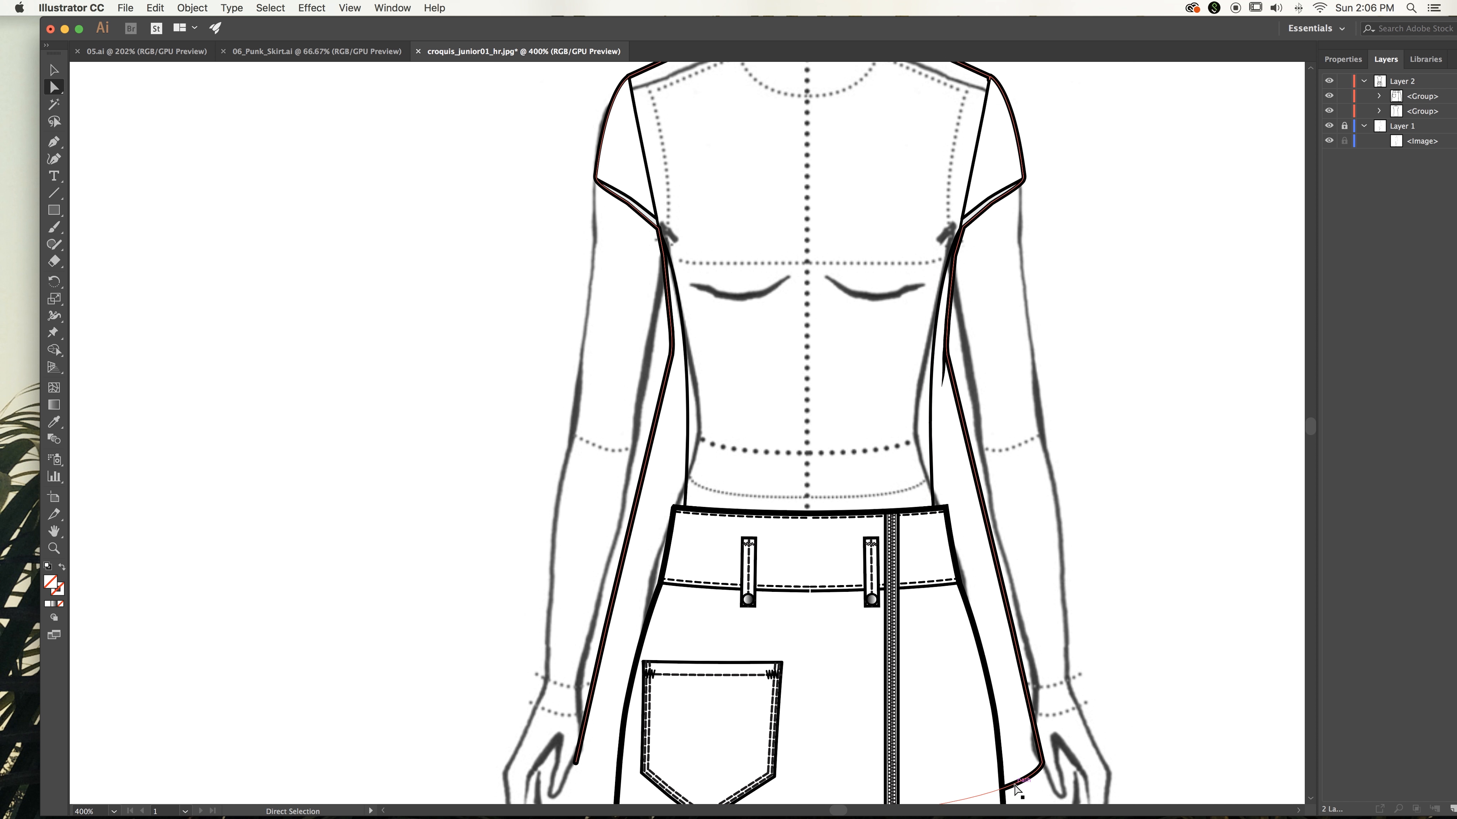
click(1007, 789)
key(Delete)
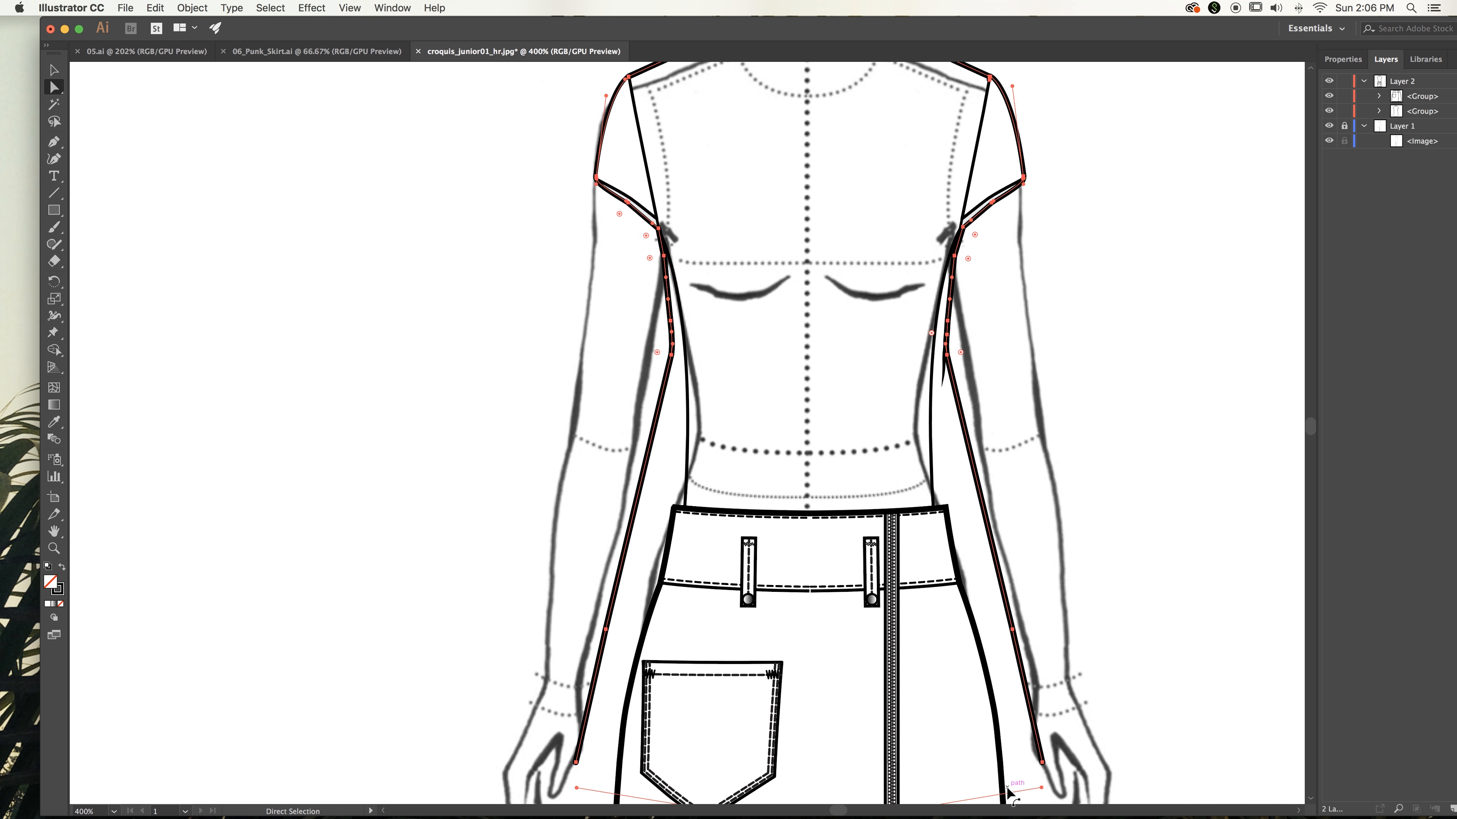
click(1170, 634)
Hide Layer 1, delete the lowest segment of the dress's left side line, and move its new end anchor to the skirt's left waist corner
click(1328, 125)
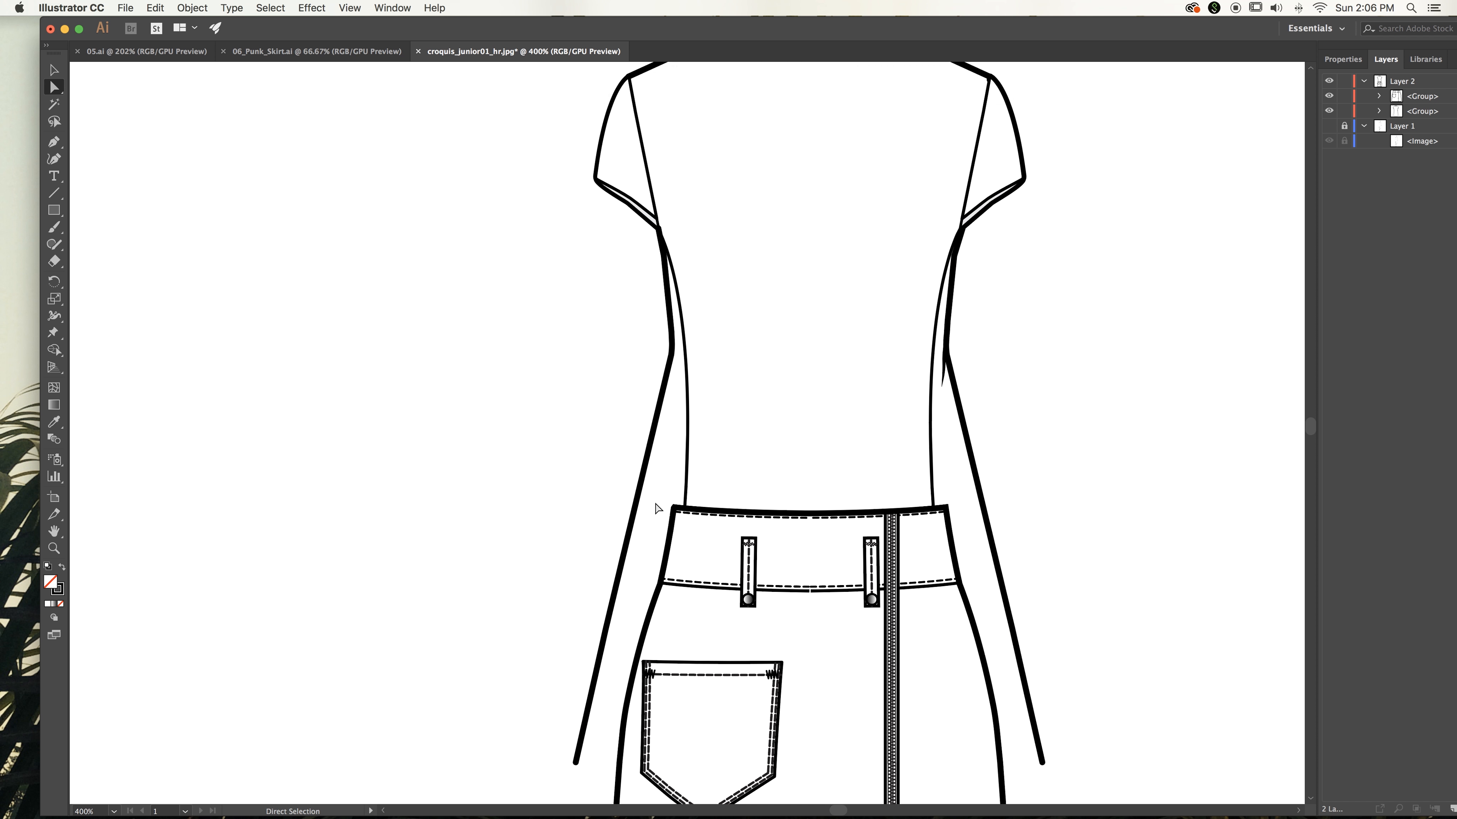
click(576, 763)
drag(575, 763, 604, 675)
key(Delete)
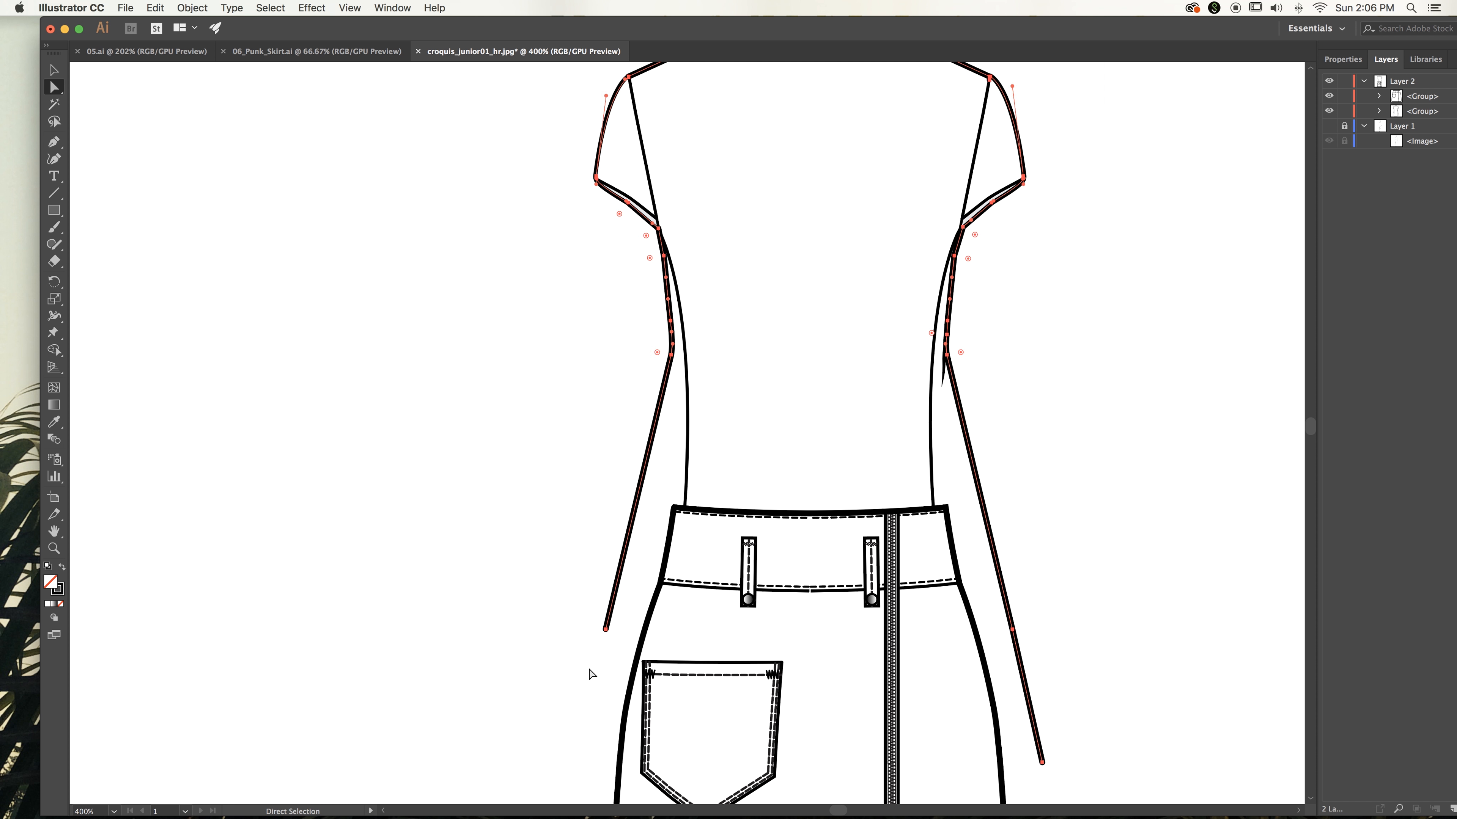
click(604, 630)
drag(604, 629, 673, 508)
click(529, 348)
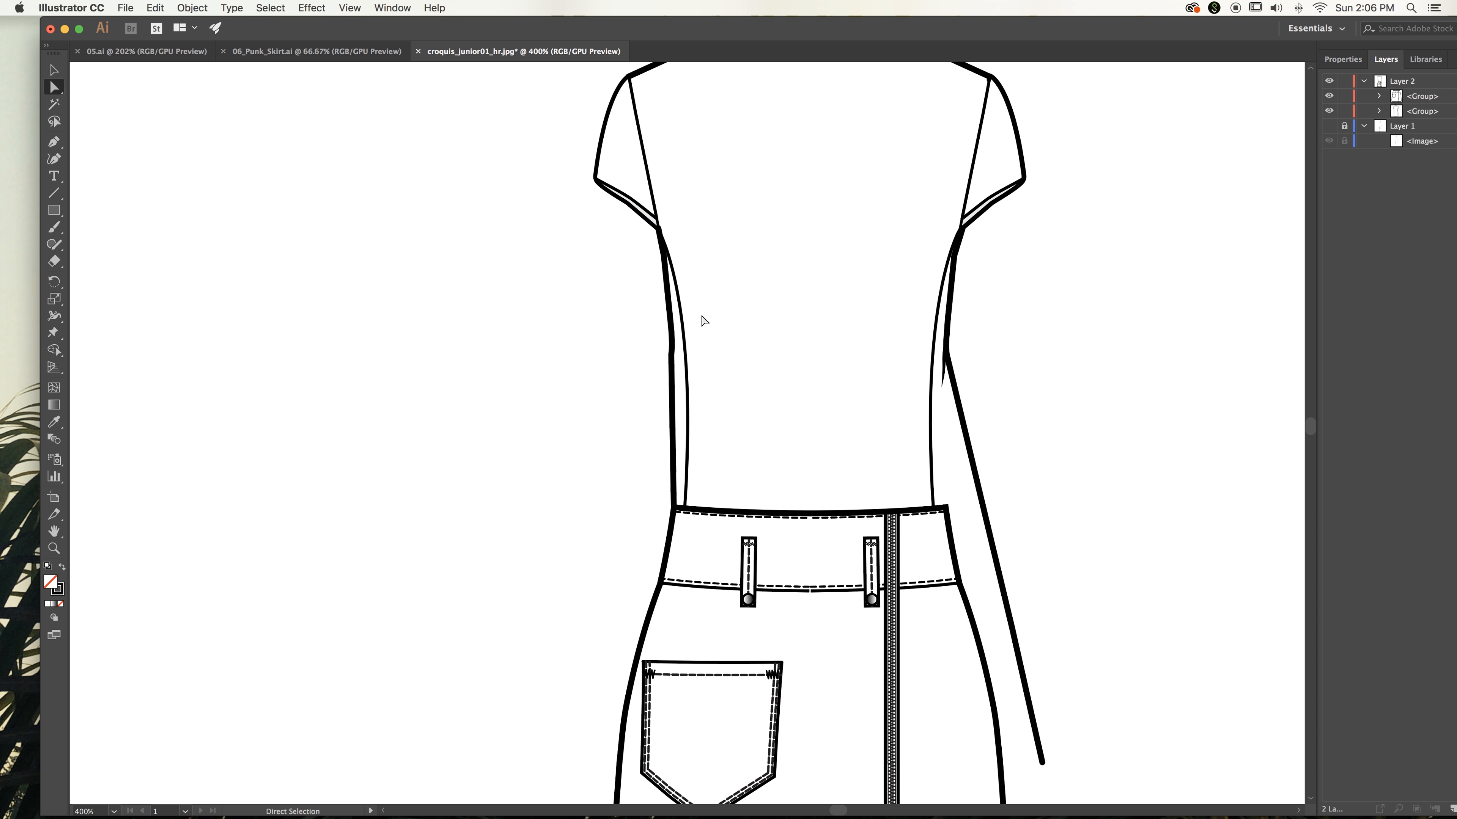
Delete the short kinked segment of the dress's left side line below the armhole
click(673, 337)
key(Delete)
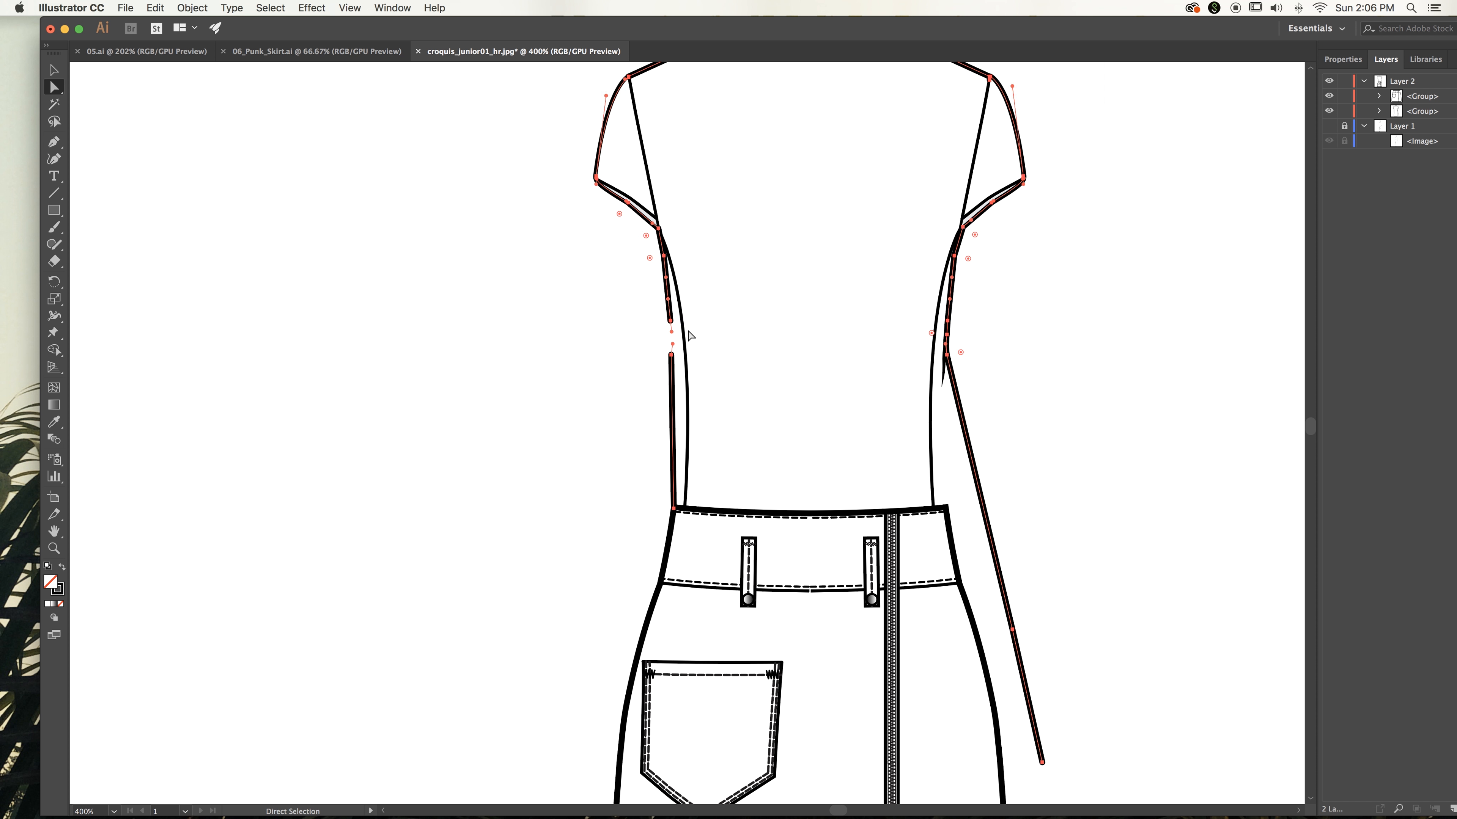
click(640, 337)
key(super+minus)
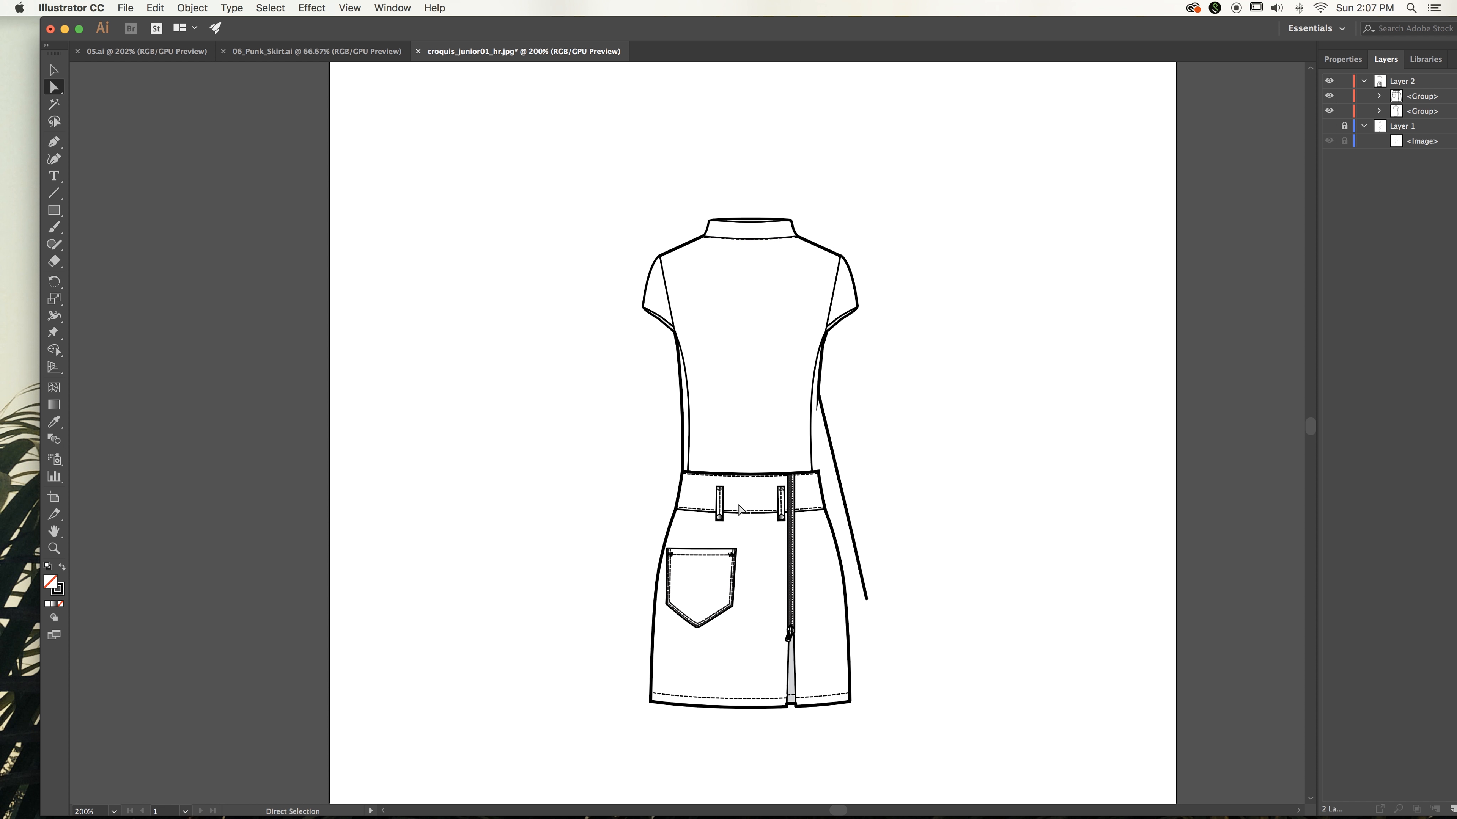
Delete the lowest segment of the dress's right side line beside the skirt
click(753, 496)
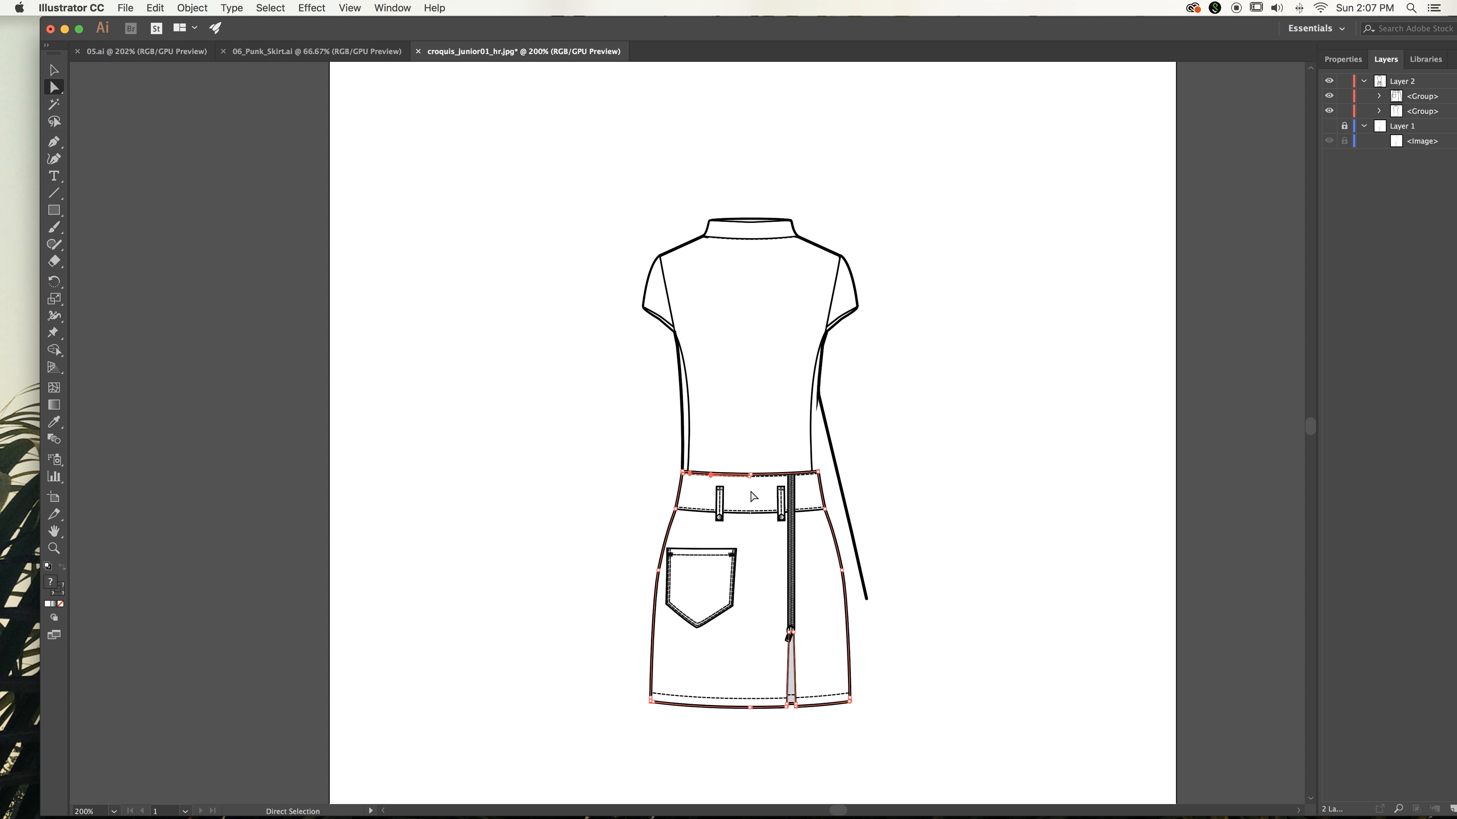
click(896, 491)
drag(866, 598, 854, 541)
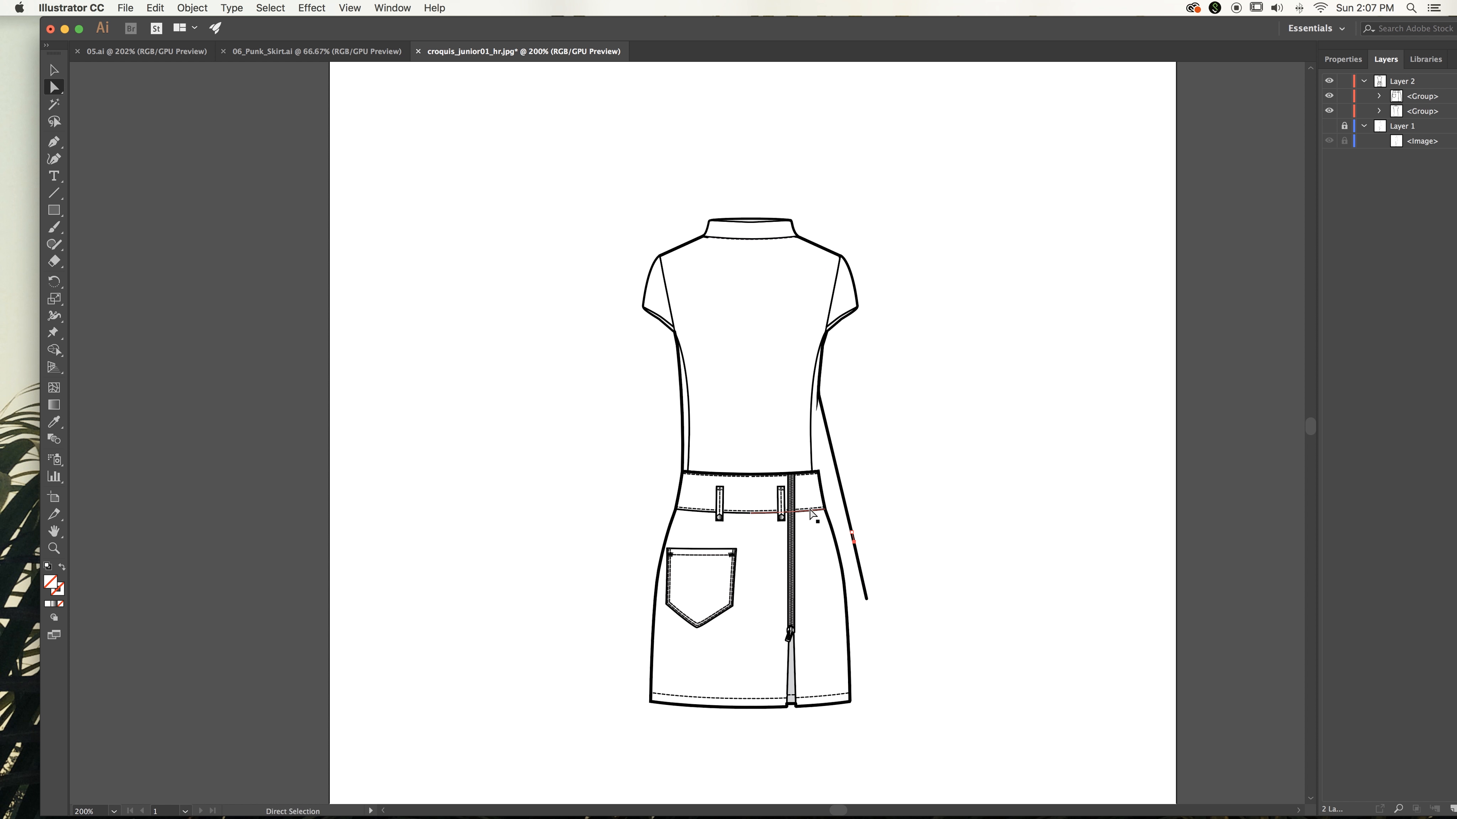
click(858, 563)
key(Delete)
click(870, 558)
Move the end anchor of the dress's right side line to the skirt's right waist corner
drag(851, 532, 818, 471)
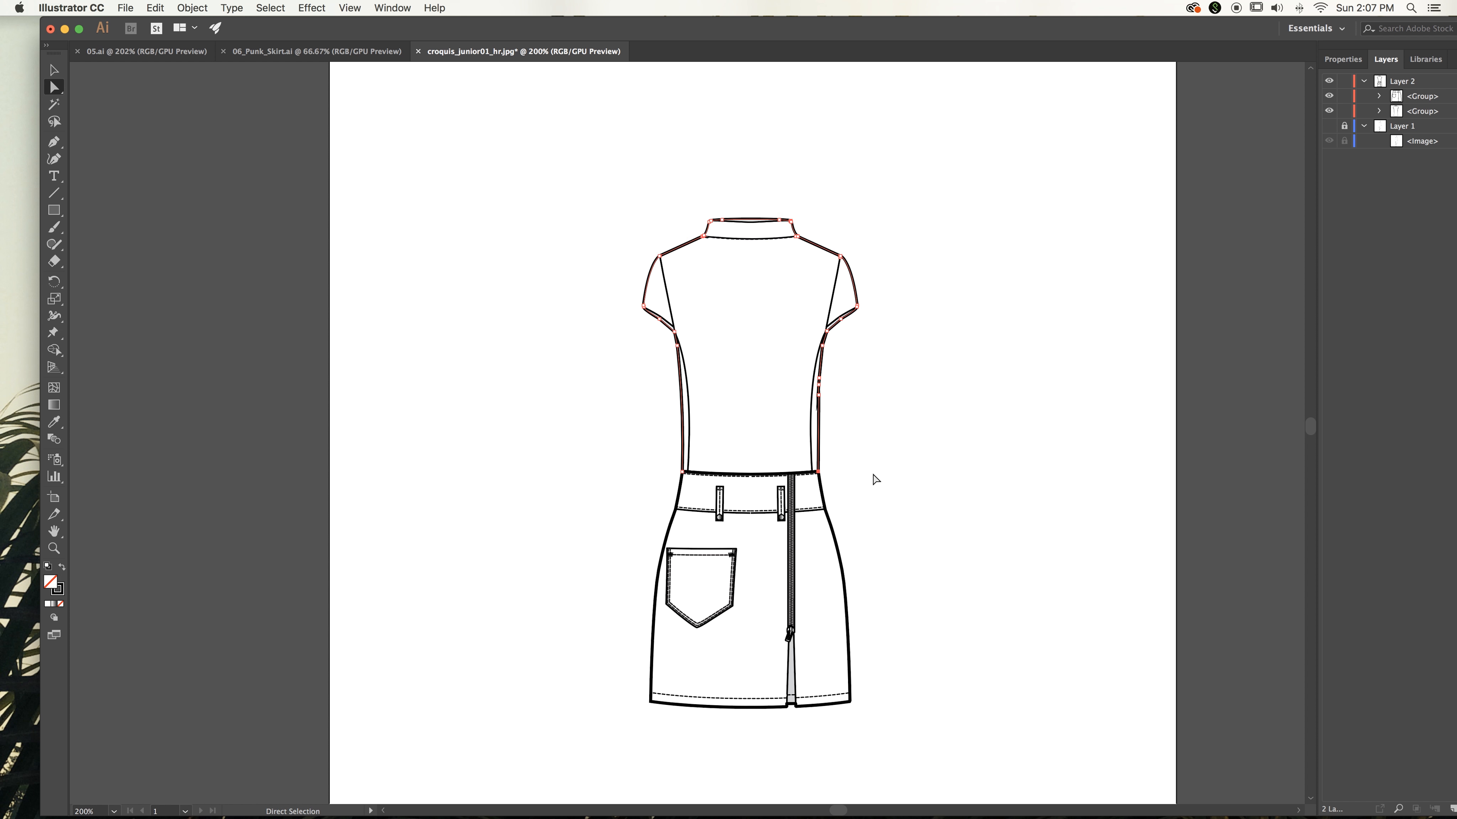
click(902, 471)
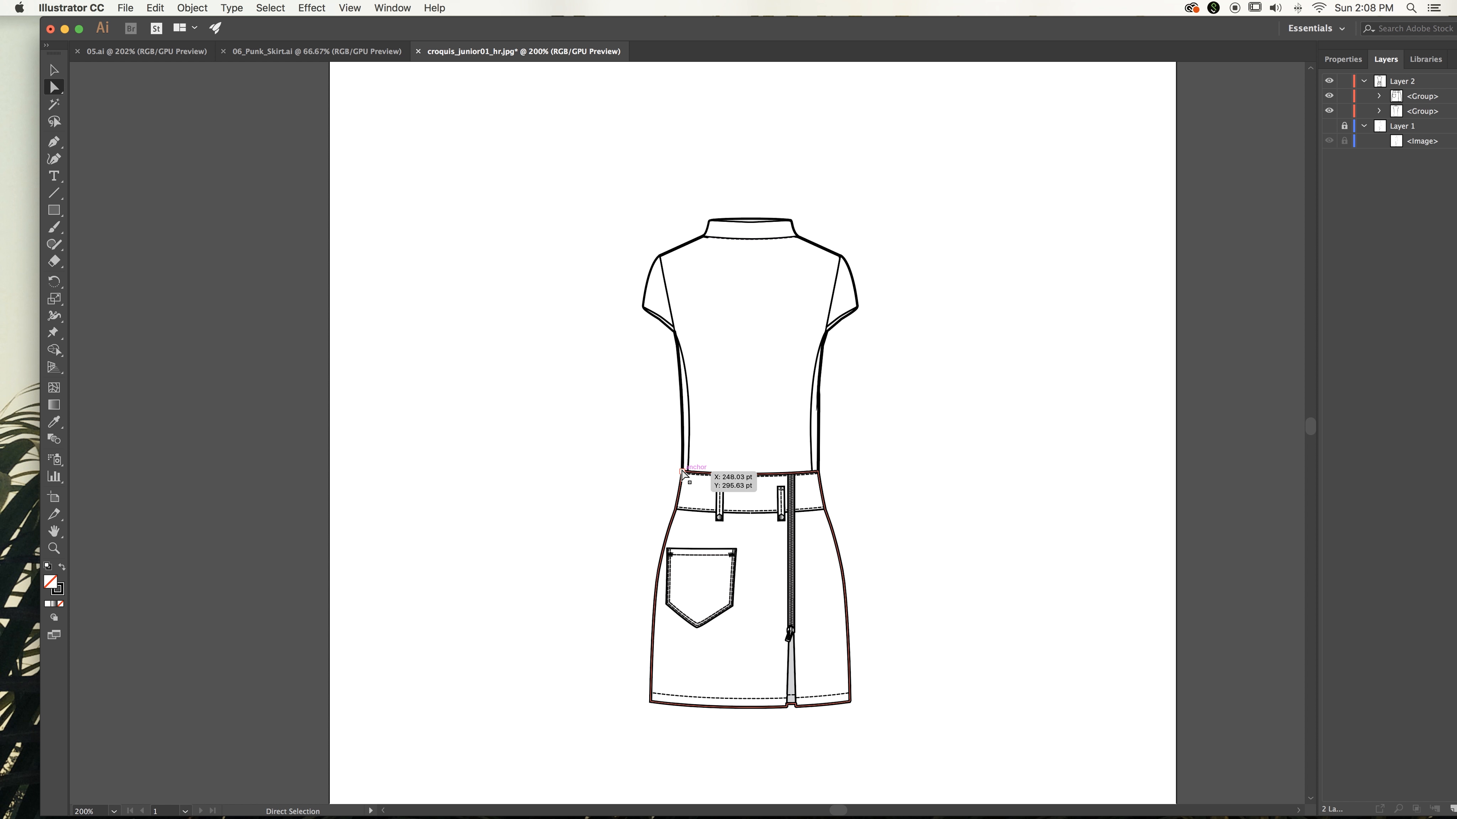
Try to move the anchor where the dress and skirt outlines meet at the left waist corner, and undo the move
click(683, 457)
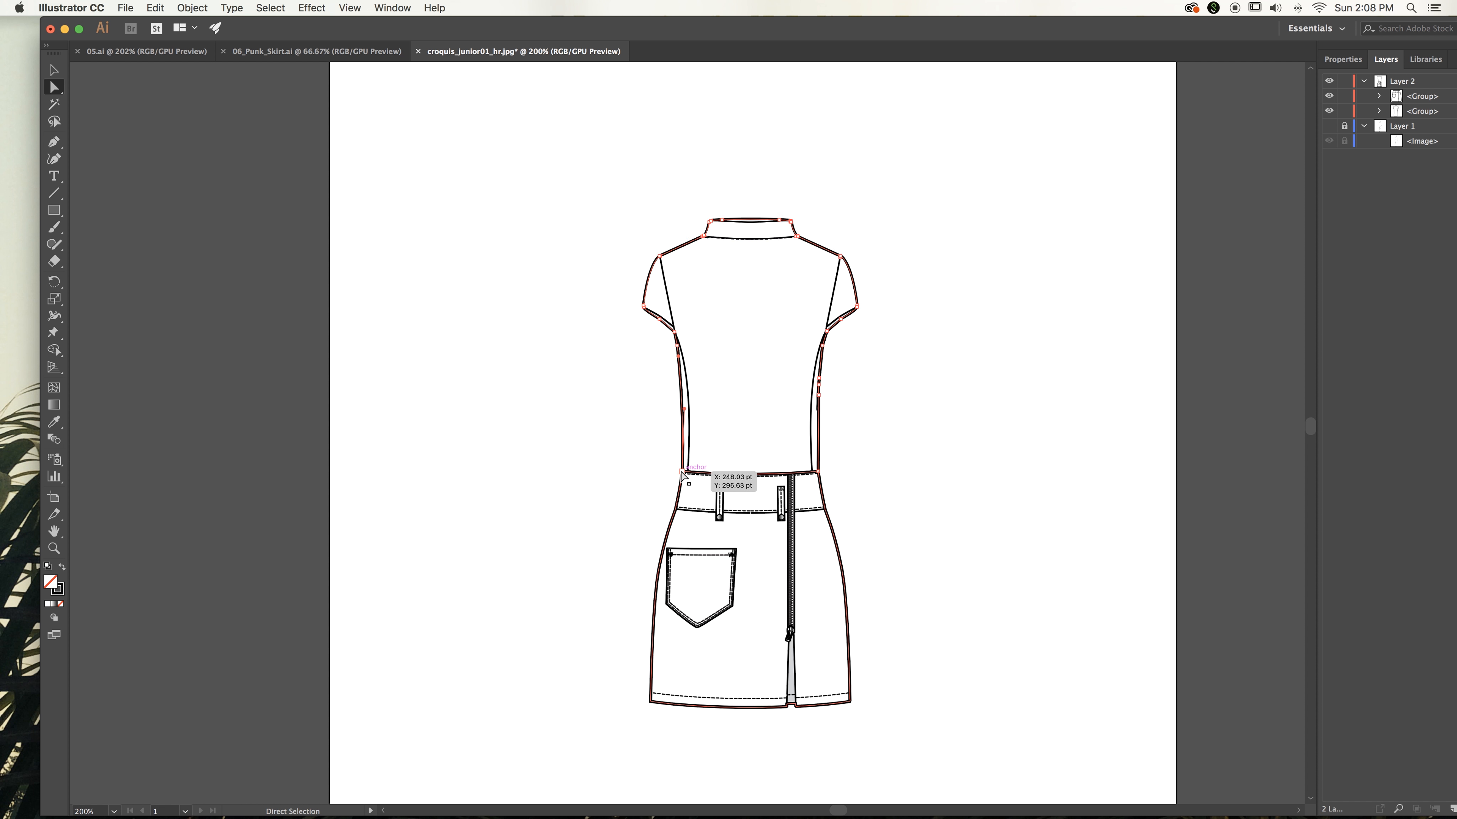
click(682, 473)
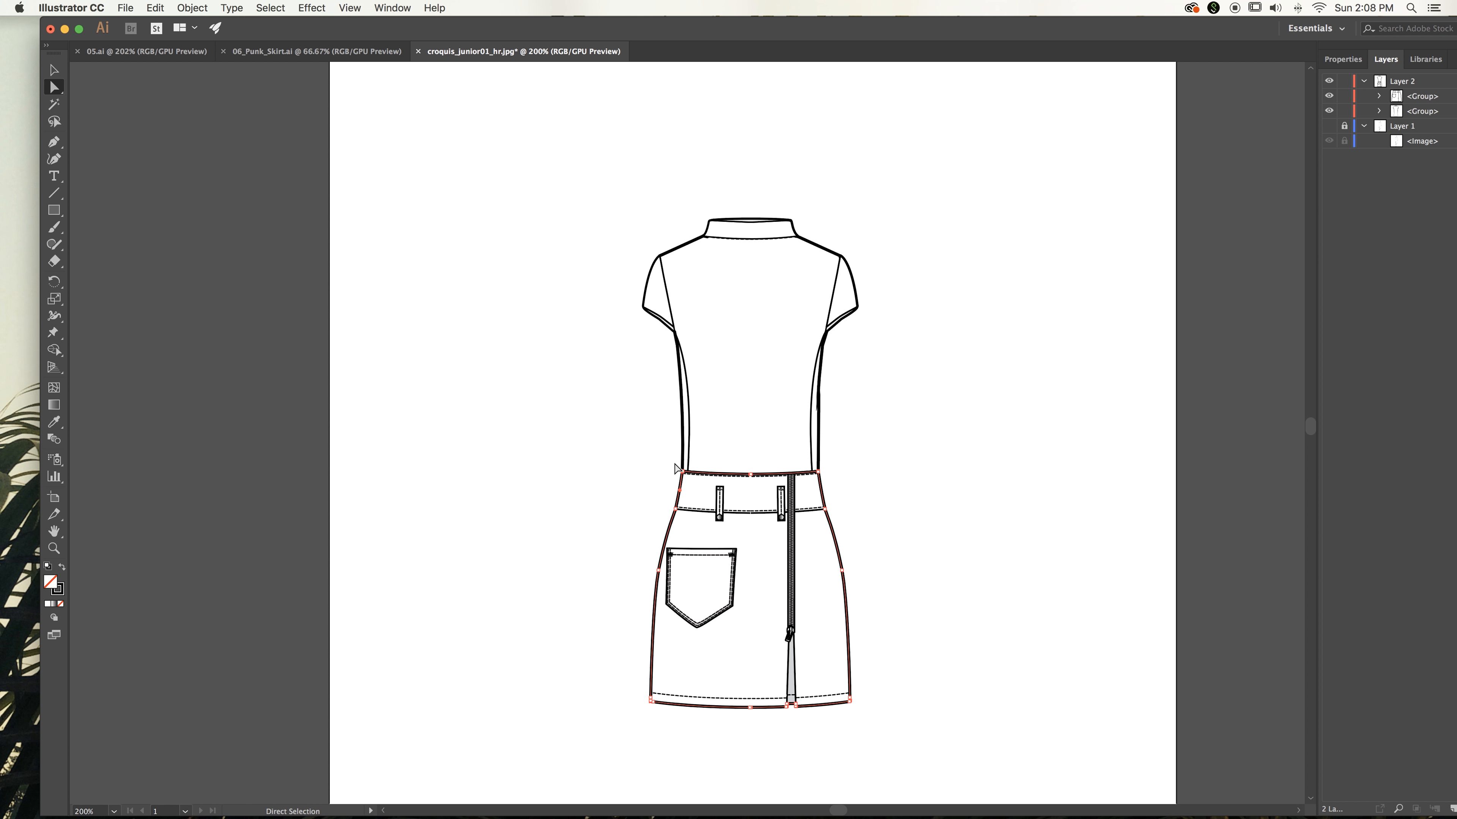
click(684, 451)
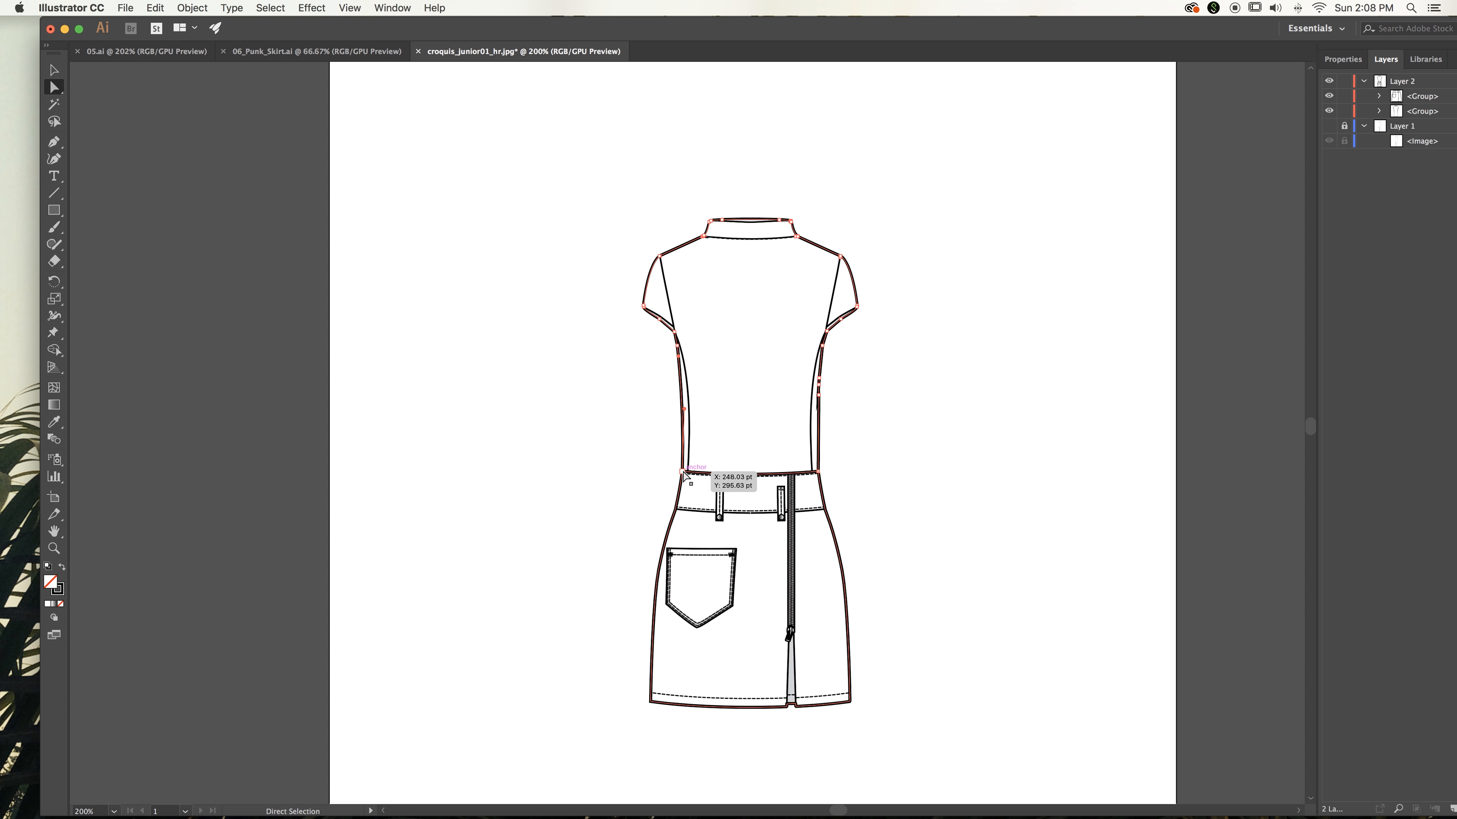
drag(682, 471, 685, 493)
key(super+z)
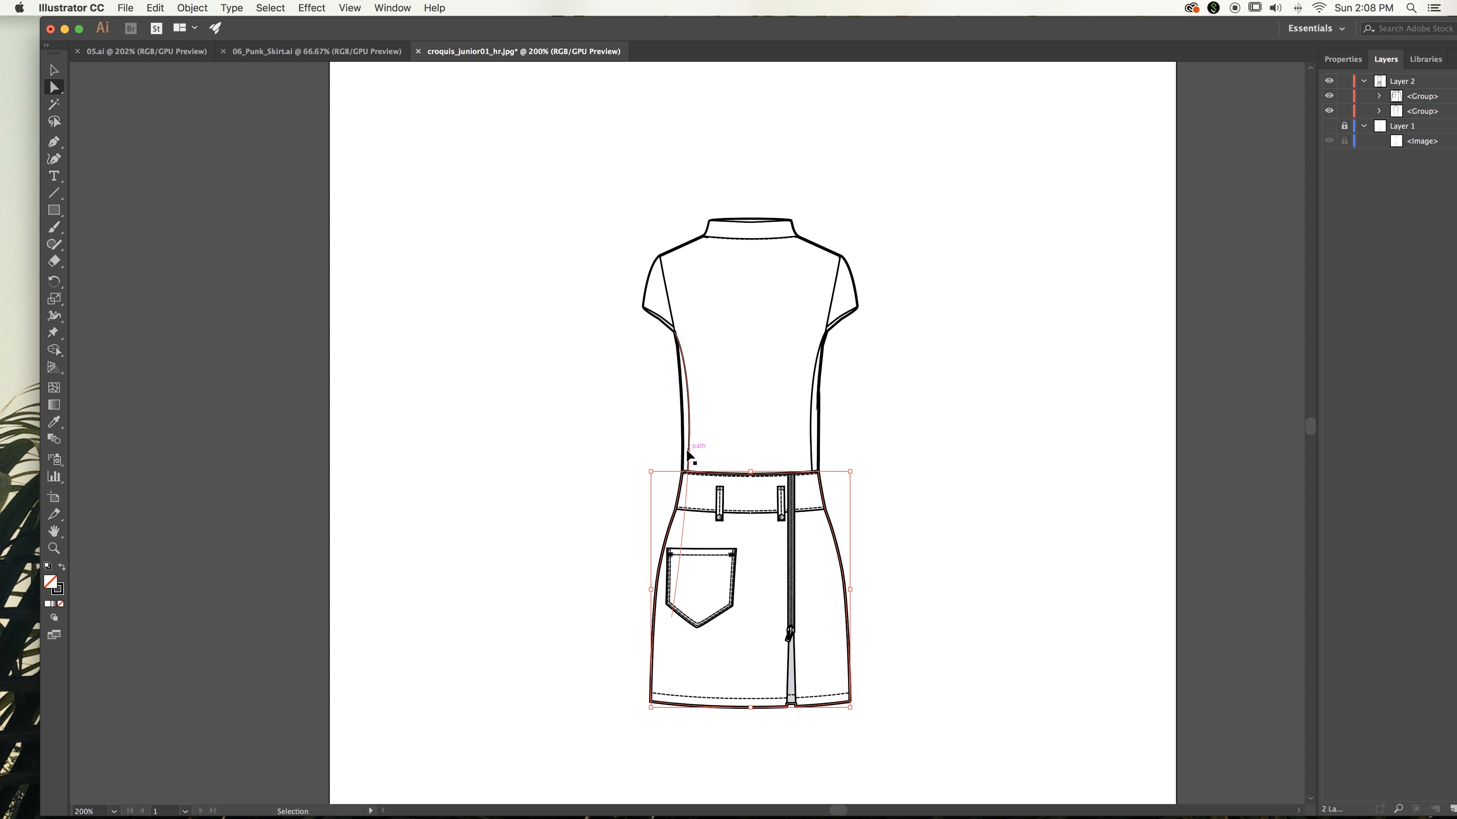
Cancel the revert to the saved version and undo the latest edits, including the move of the right side line's end anchor
key(F12)
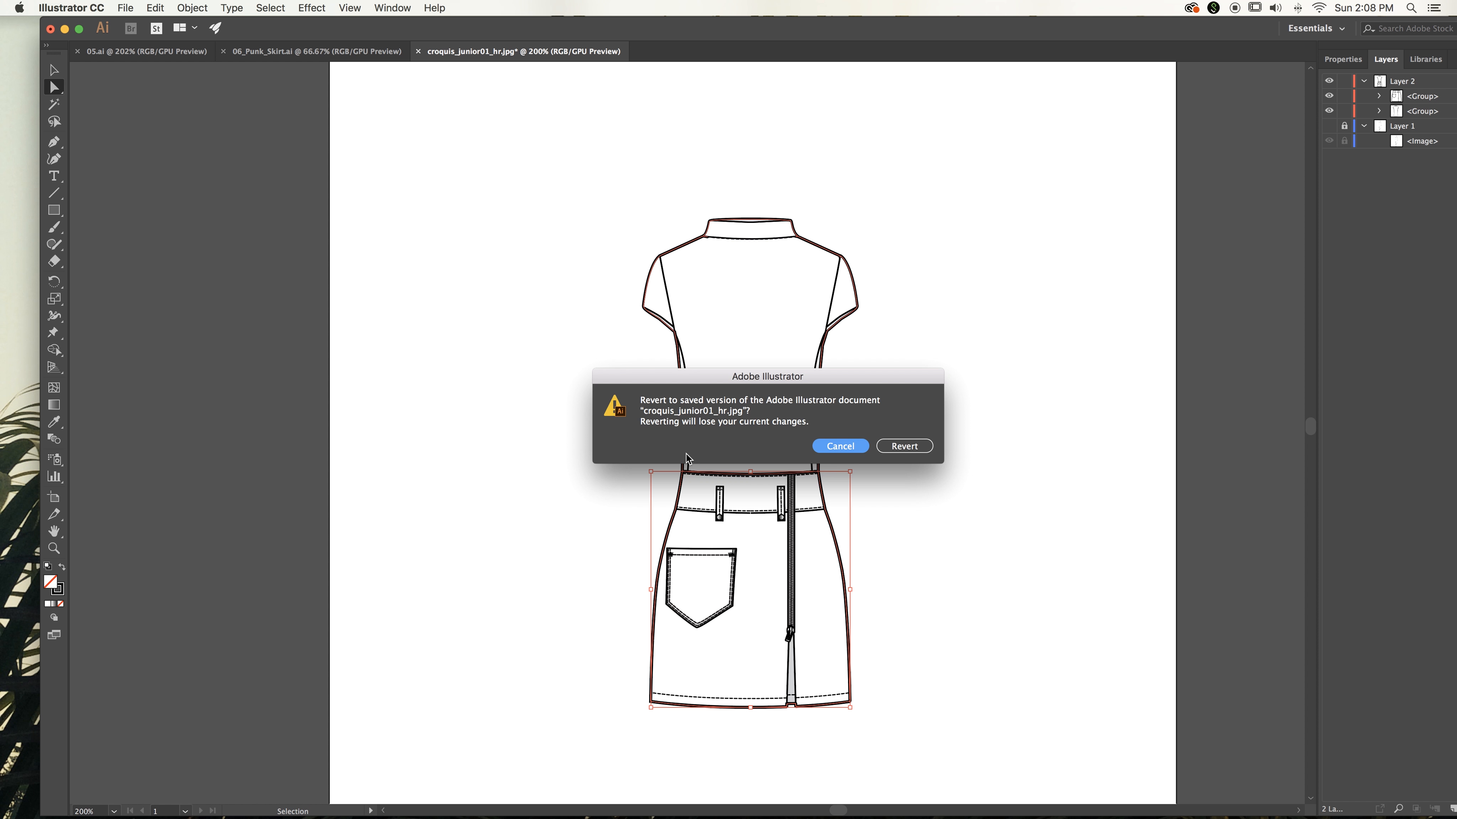
click(855, 446)
click(940, 458)
key(super+z)
key(super+z)
key(super+z)
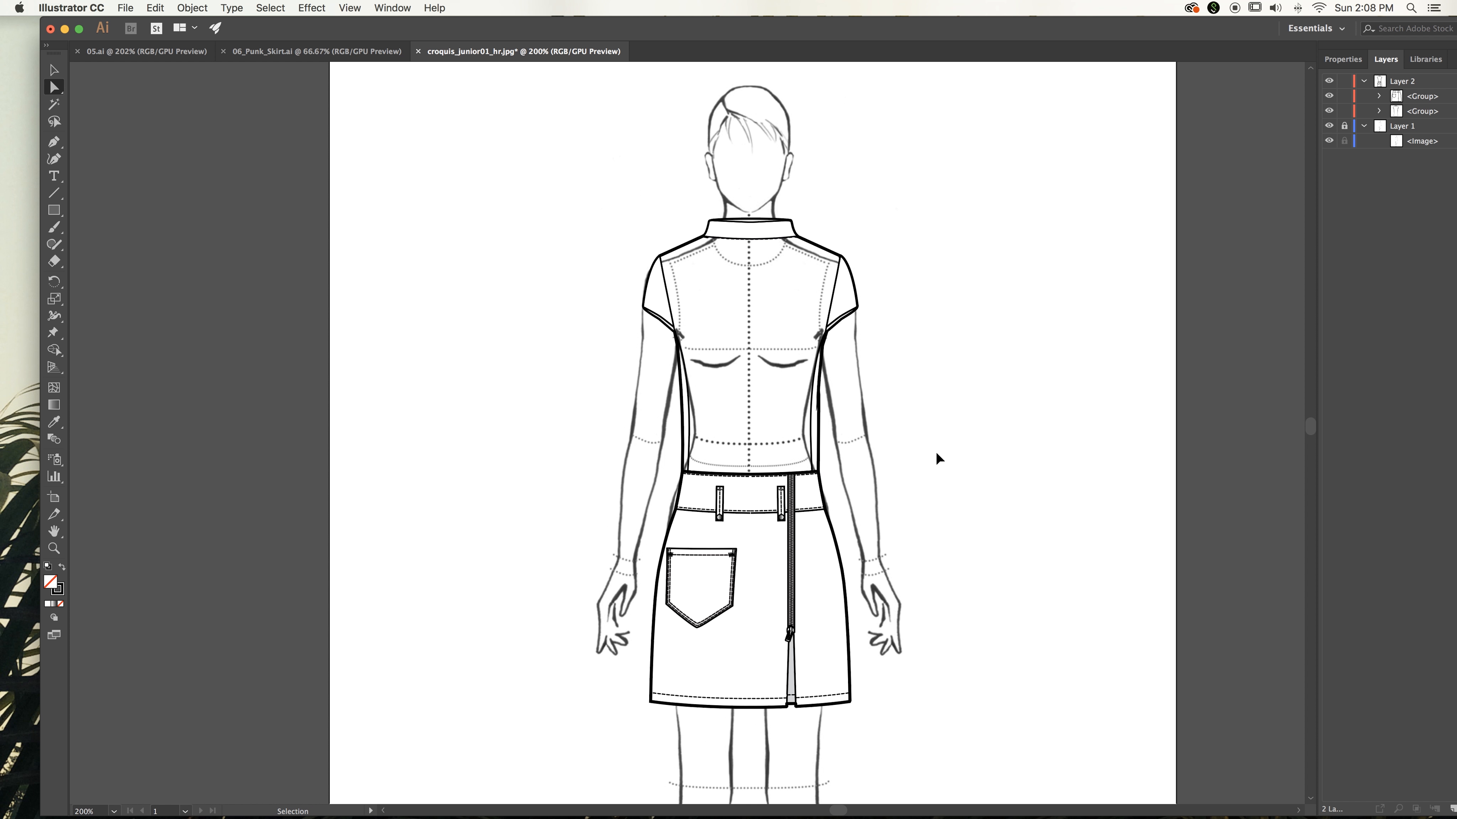
Extend the dress's right side line by moving its end anchor down to the skirt's right hem corner
click(906, 458)
click(852, 534)
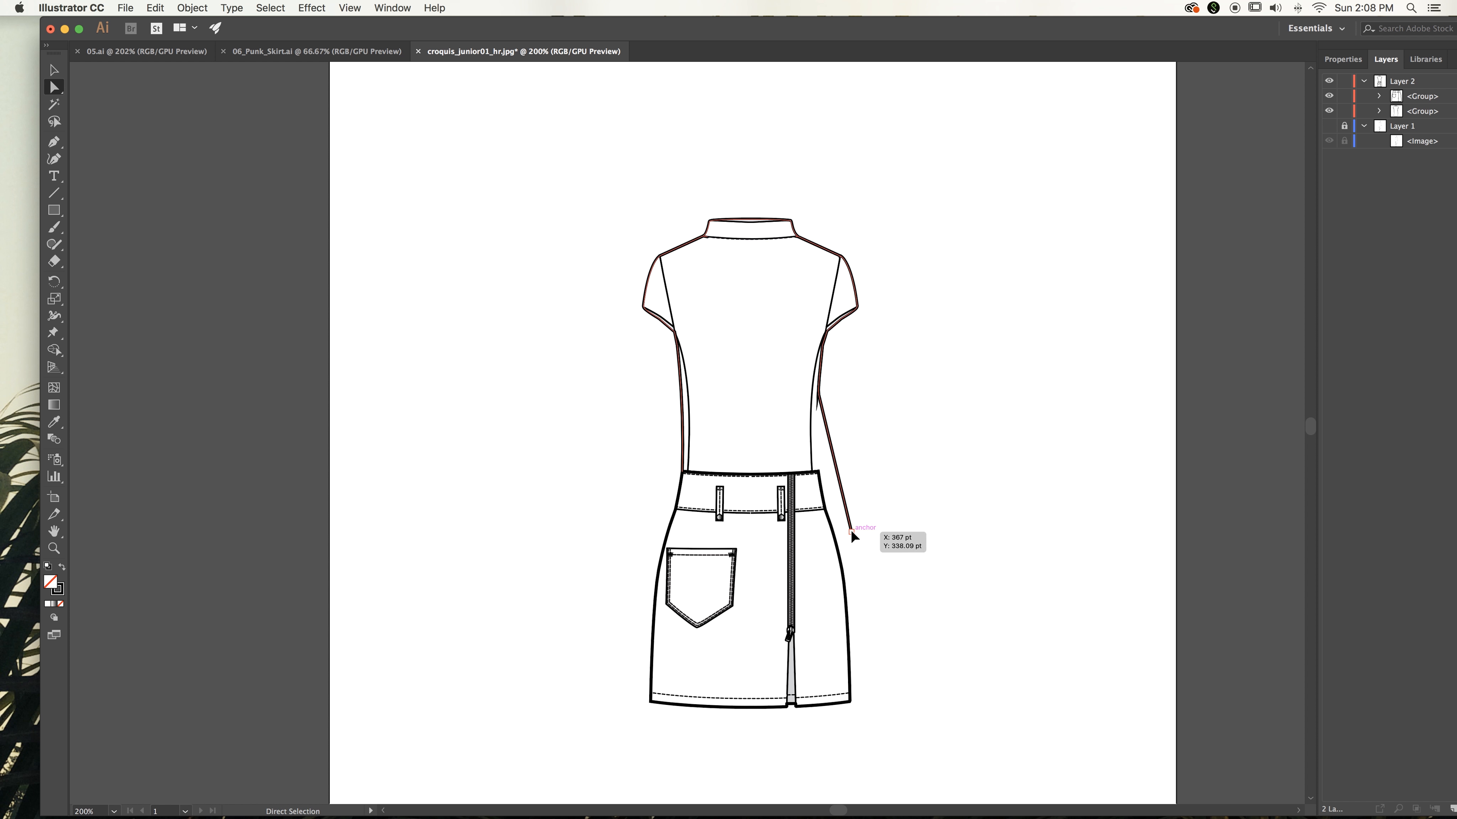
drag(852, 534, 857, 703)
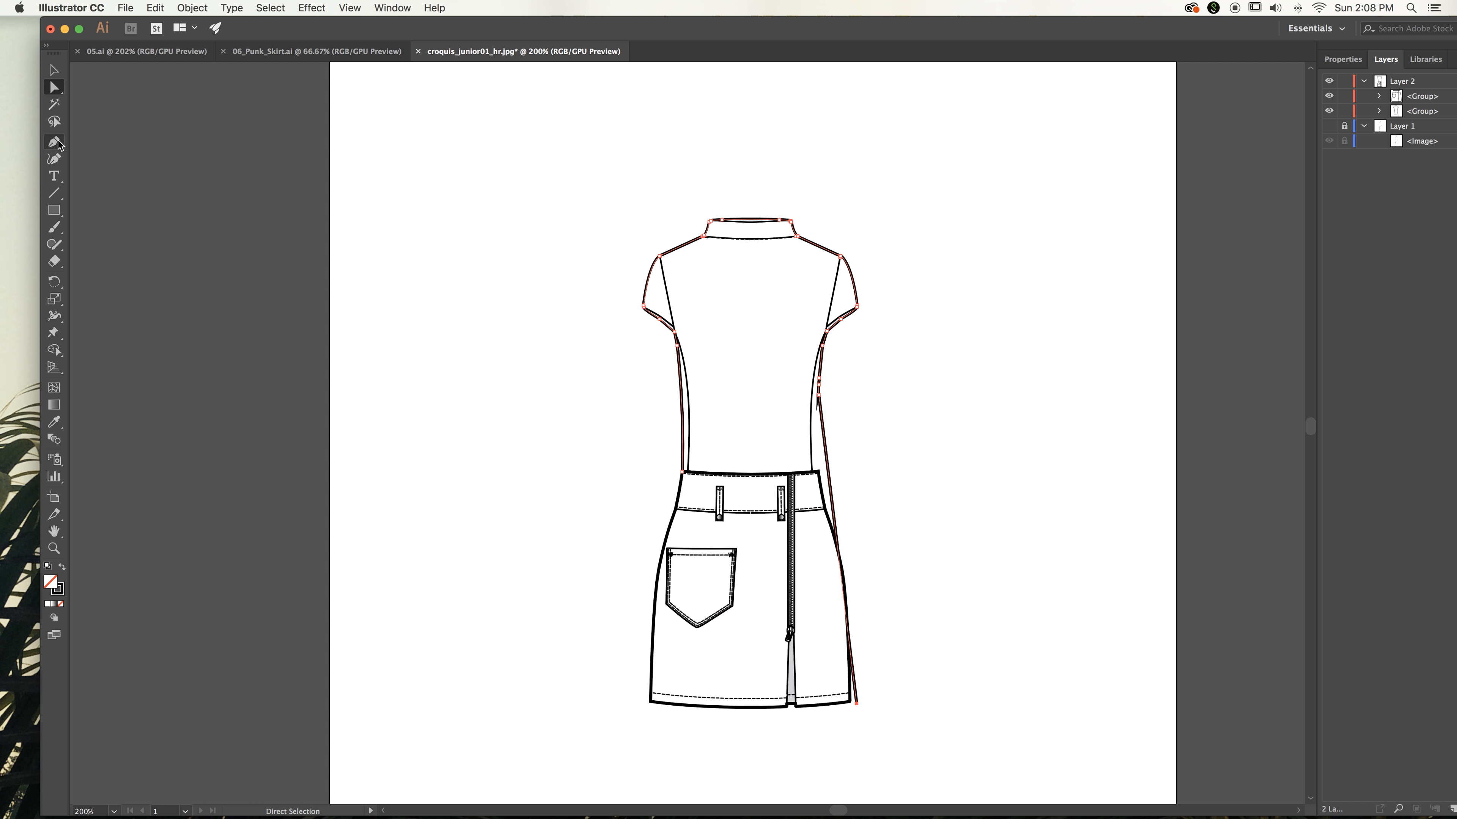
Add an anchor point on the extended right side line at hip level and try to reshape the hip curve there
drag(57, 144, 114, 160)
click(834, 526)
click(51, 86)
click(834, 527)
click(837, 528)
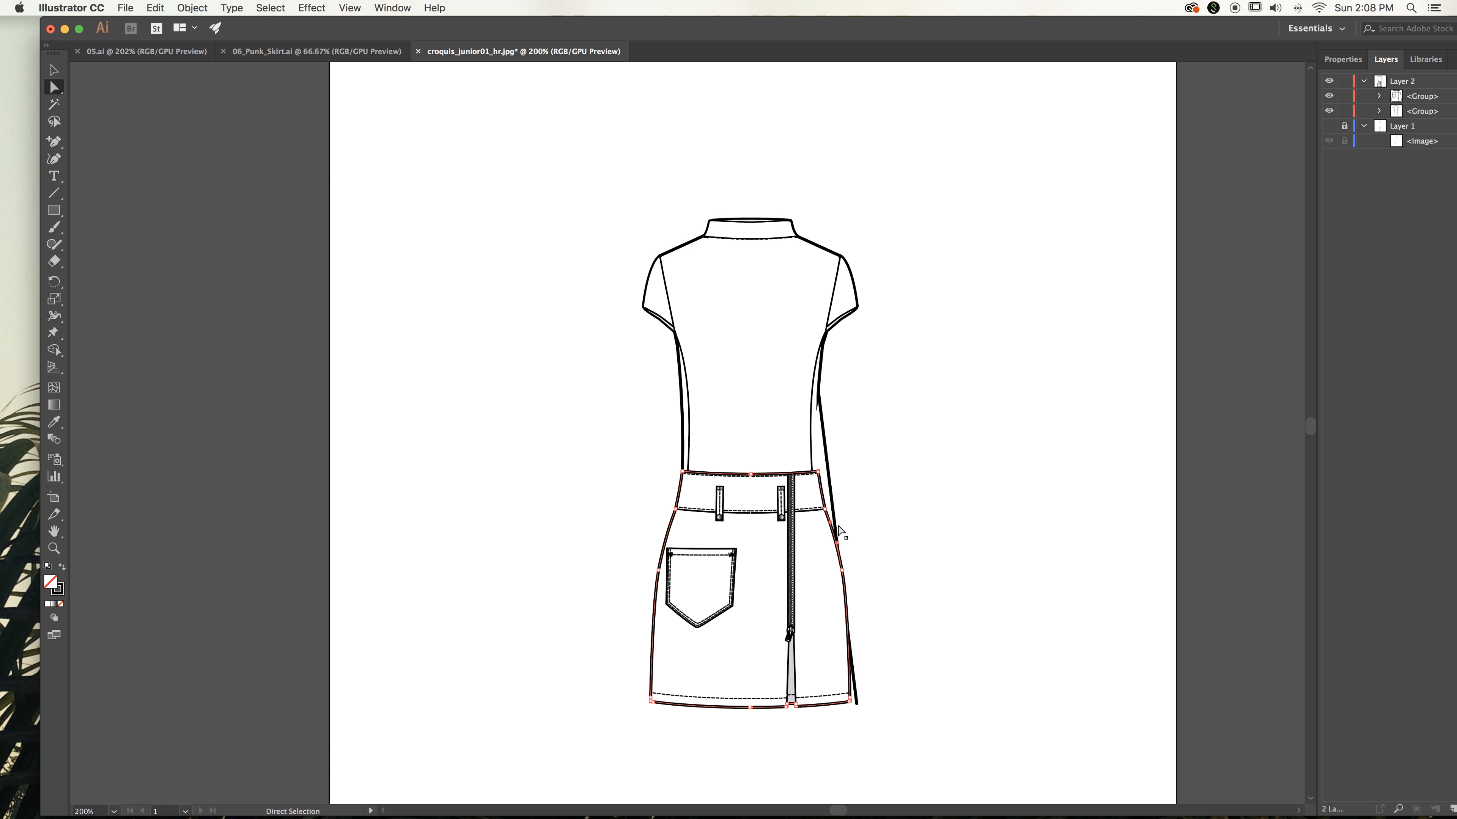
click(836, 526)
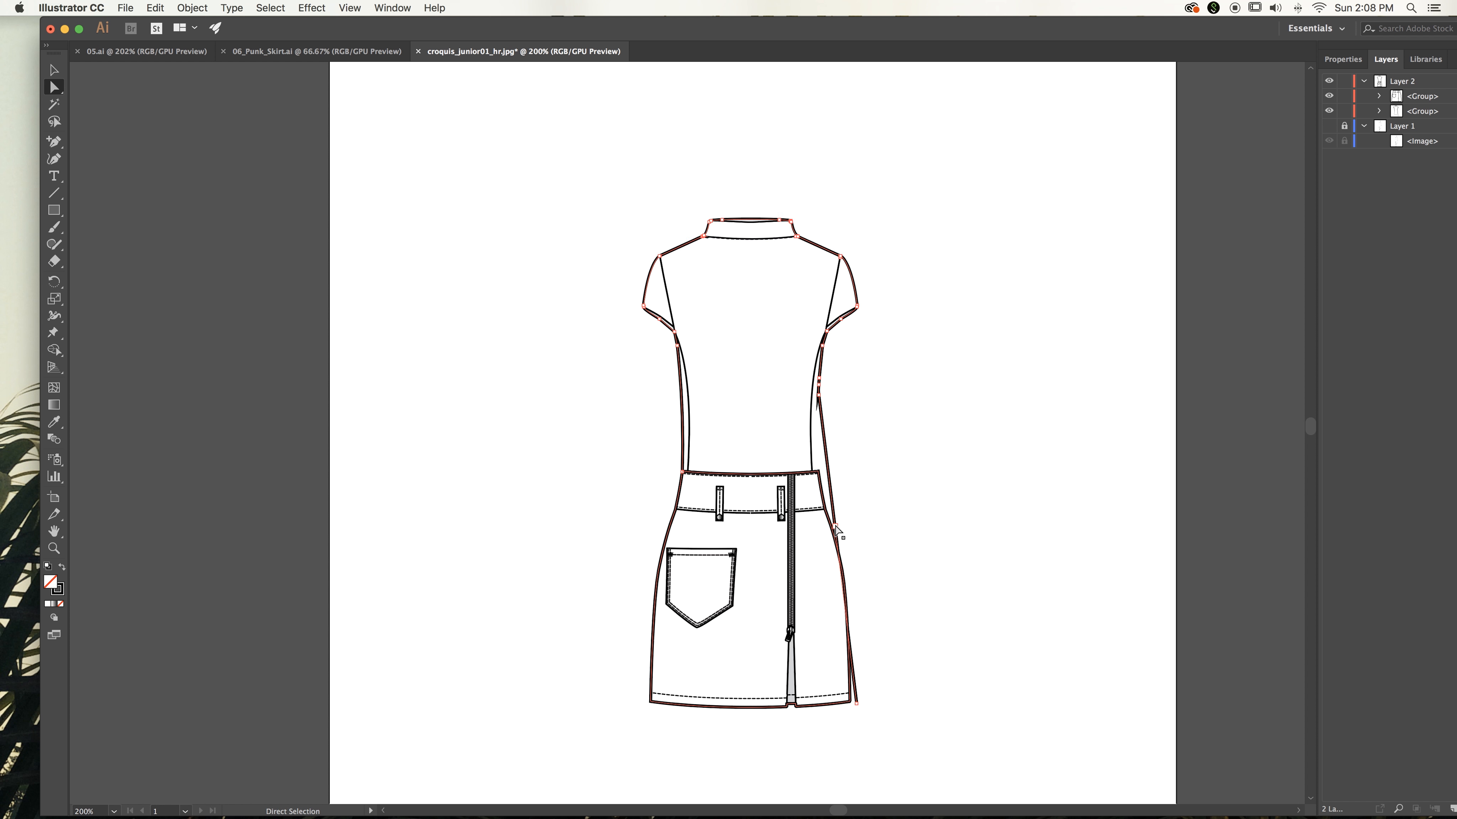
drag(836, 527, 824, 531)
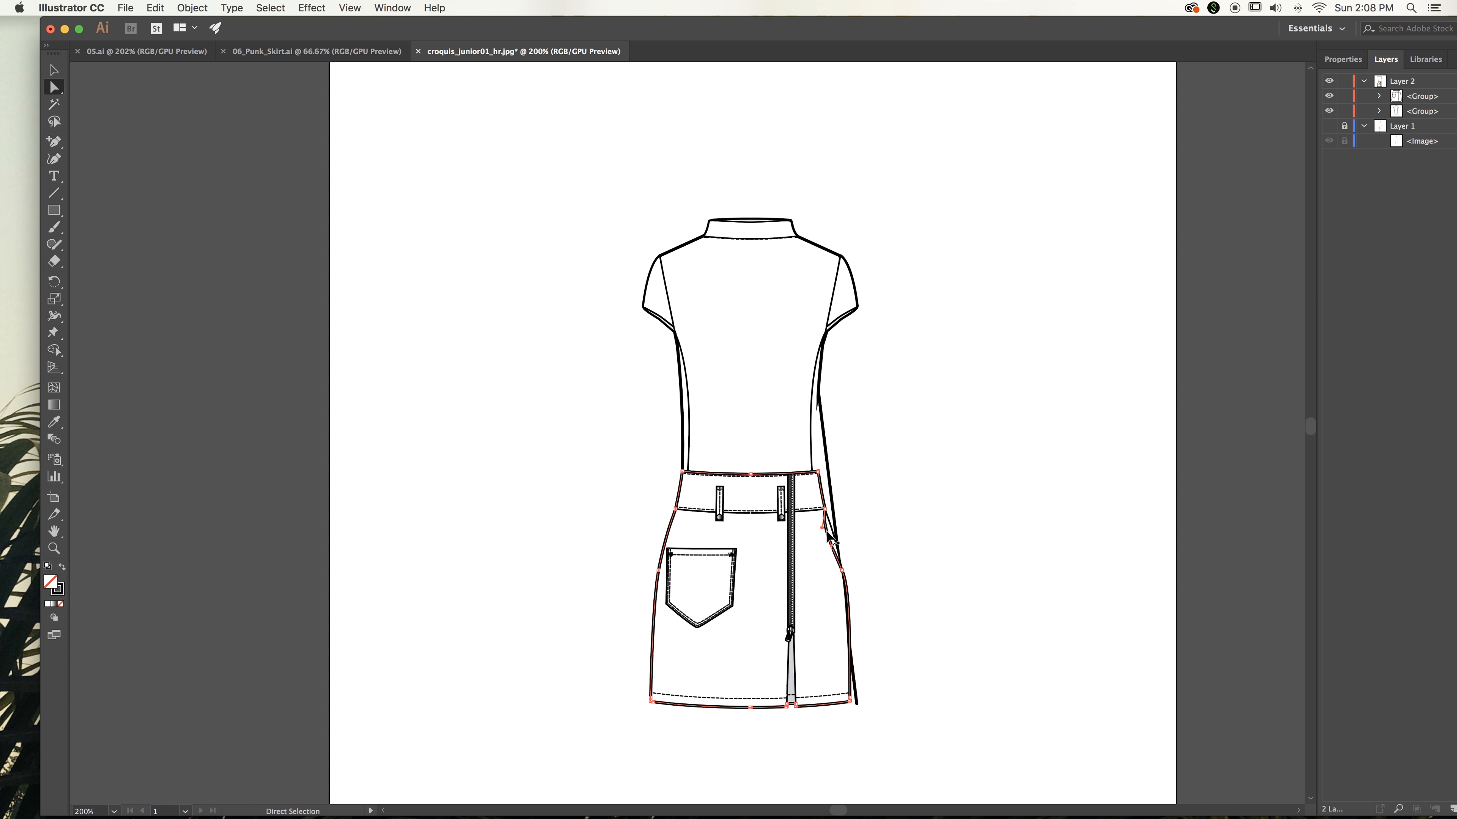
Delete the skirt outline's right side segments between the waistband and the hem
click(878, 513)
click(835, 526)
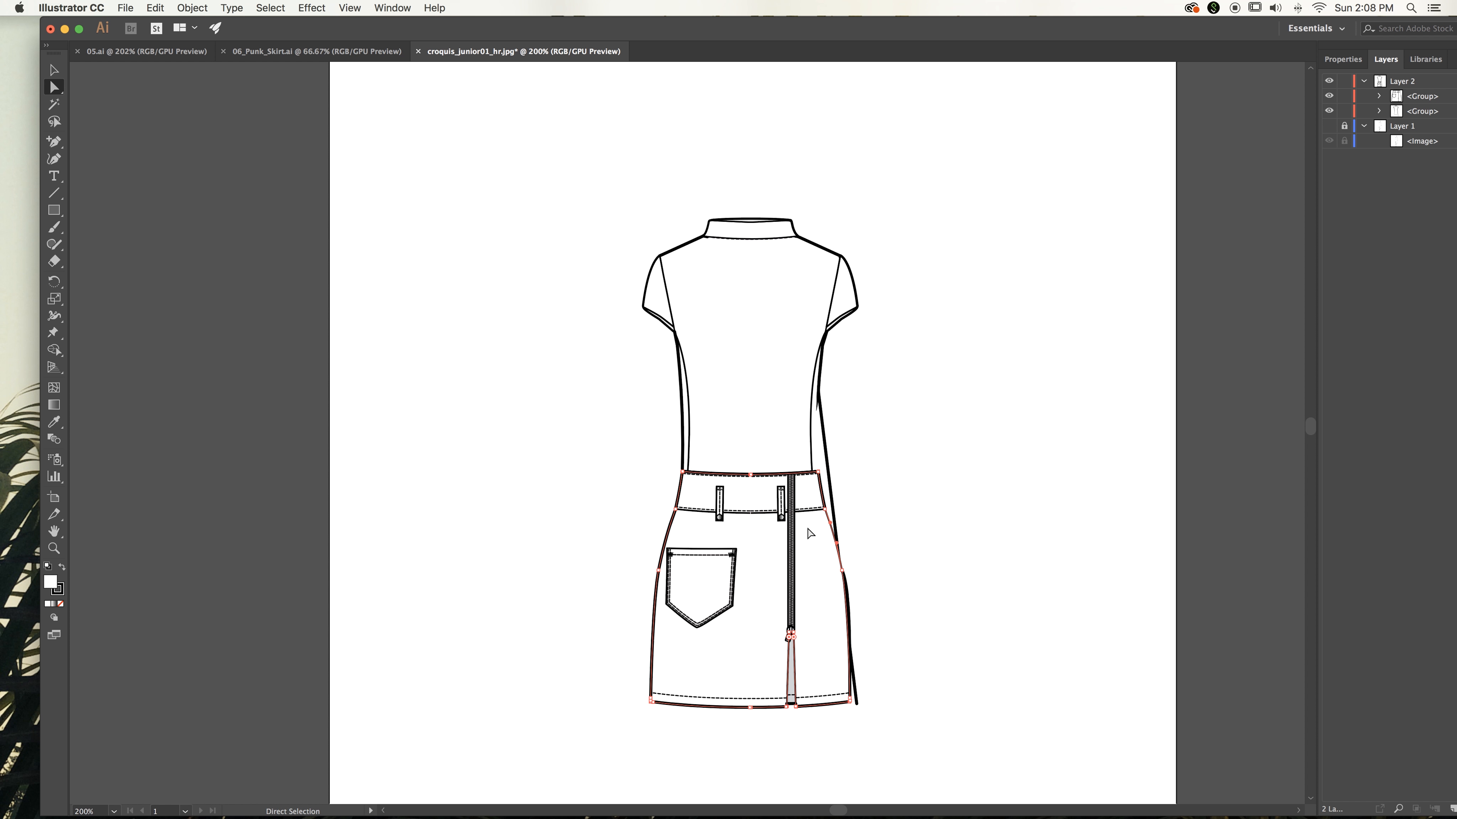
click(890, 543)
click(854, 690)
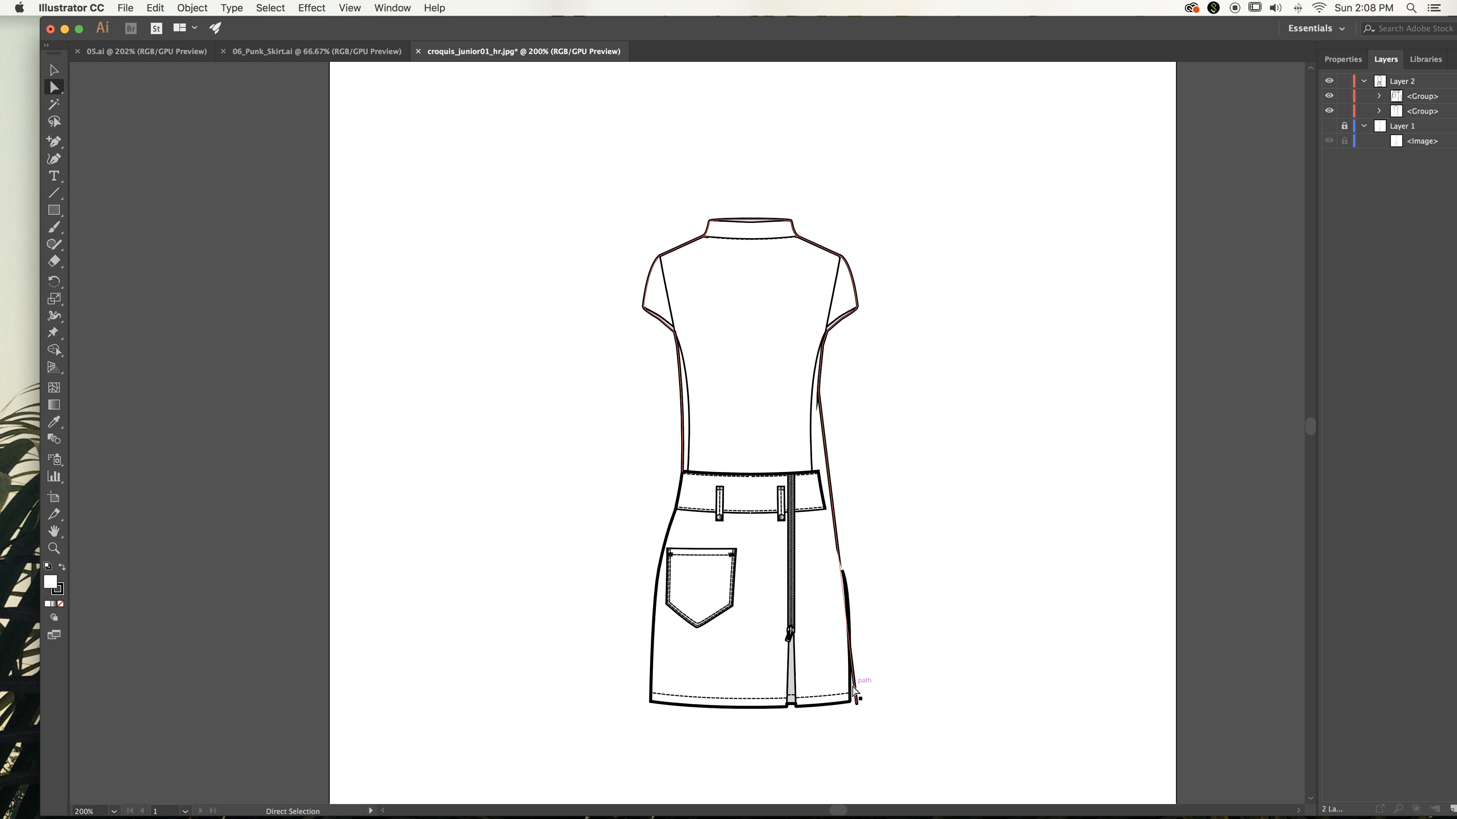
click(852, 693)
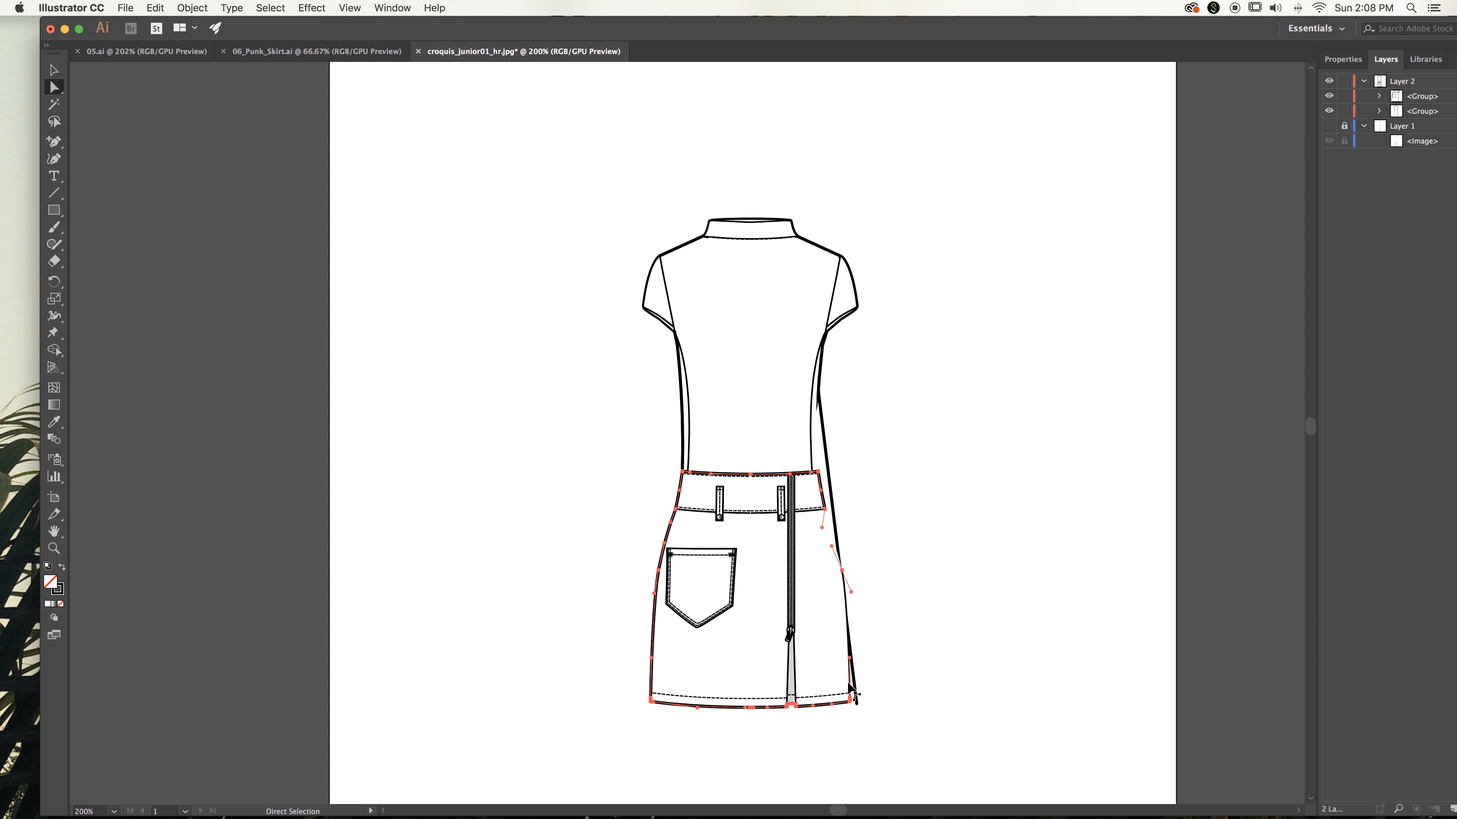
click(860, 697)
click(850, 682)
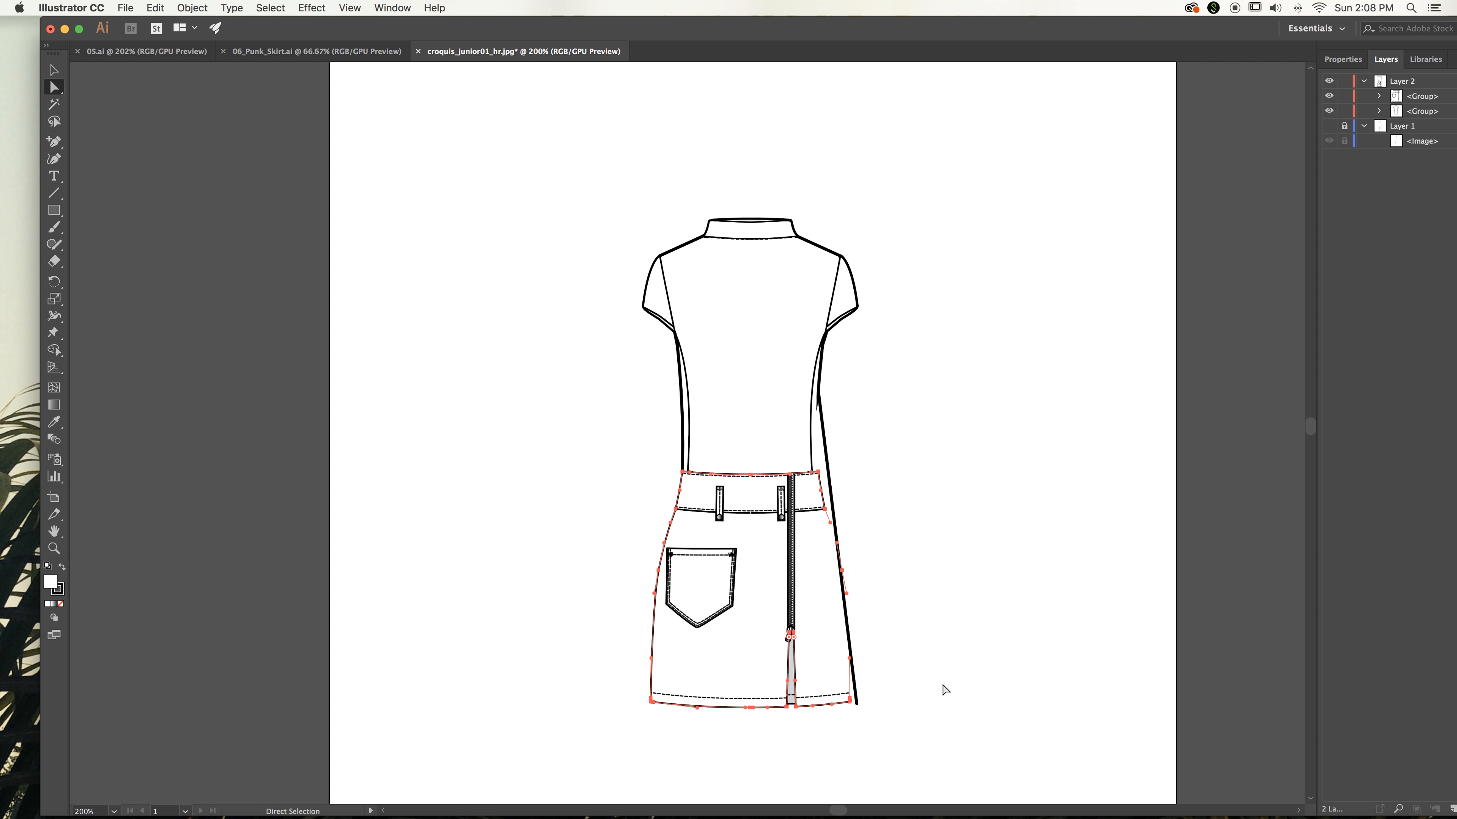
click(957, 678)
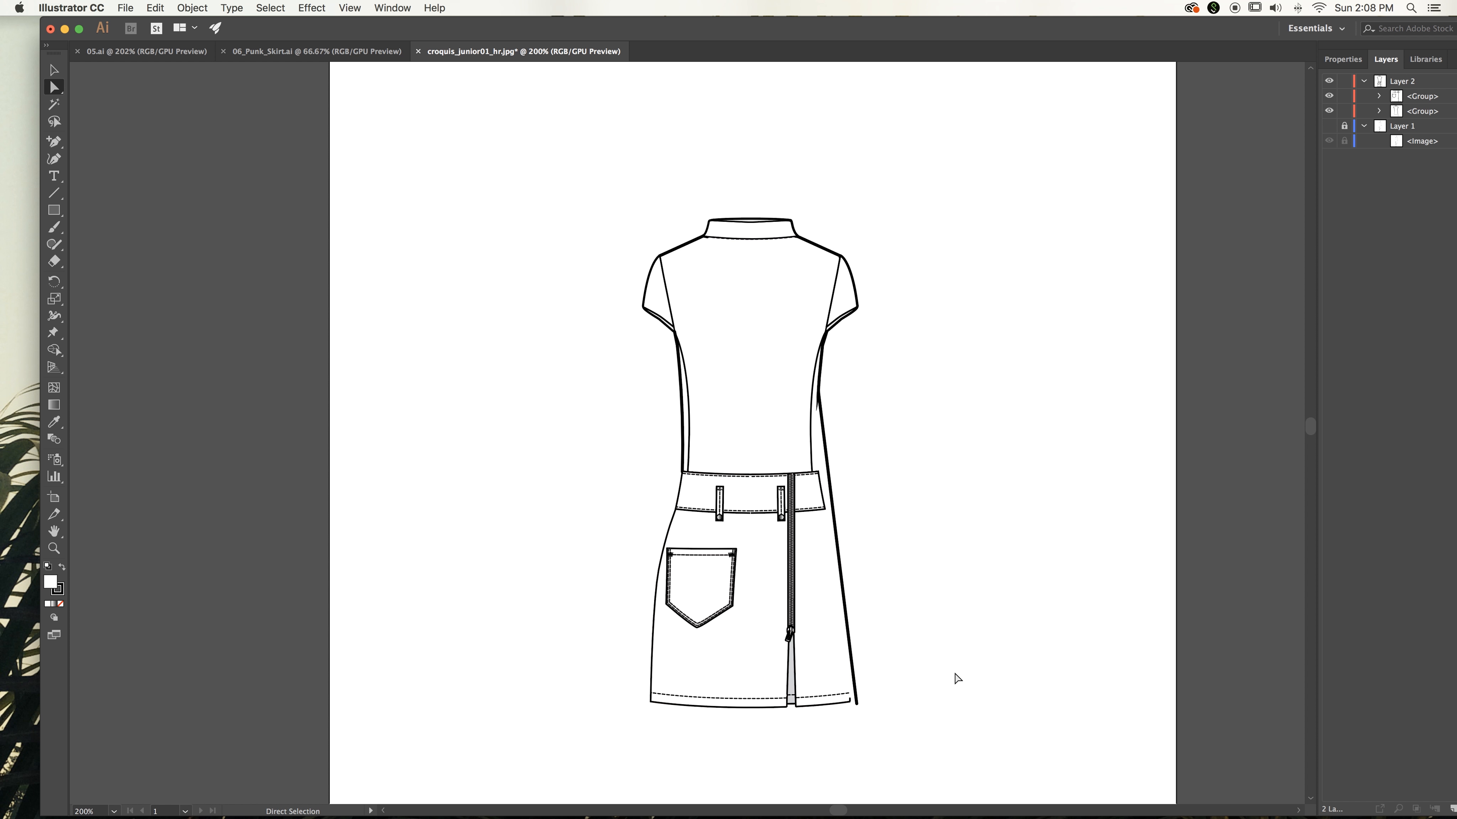
Delete the waistband's right edge and the dashed stitching along its upper edge
click(824, 493)
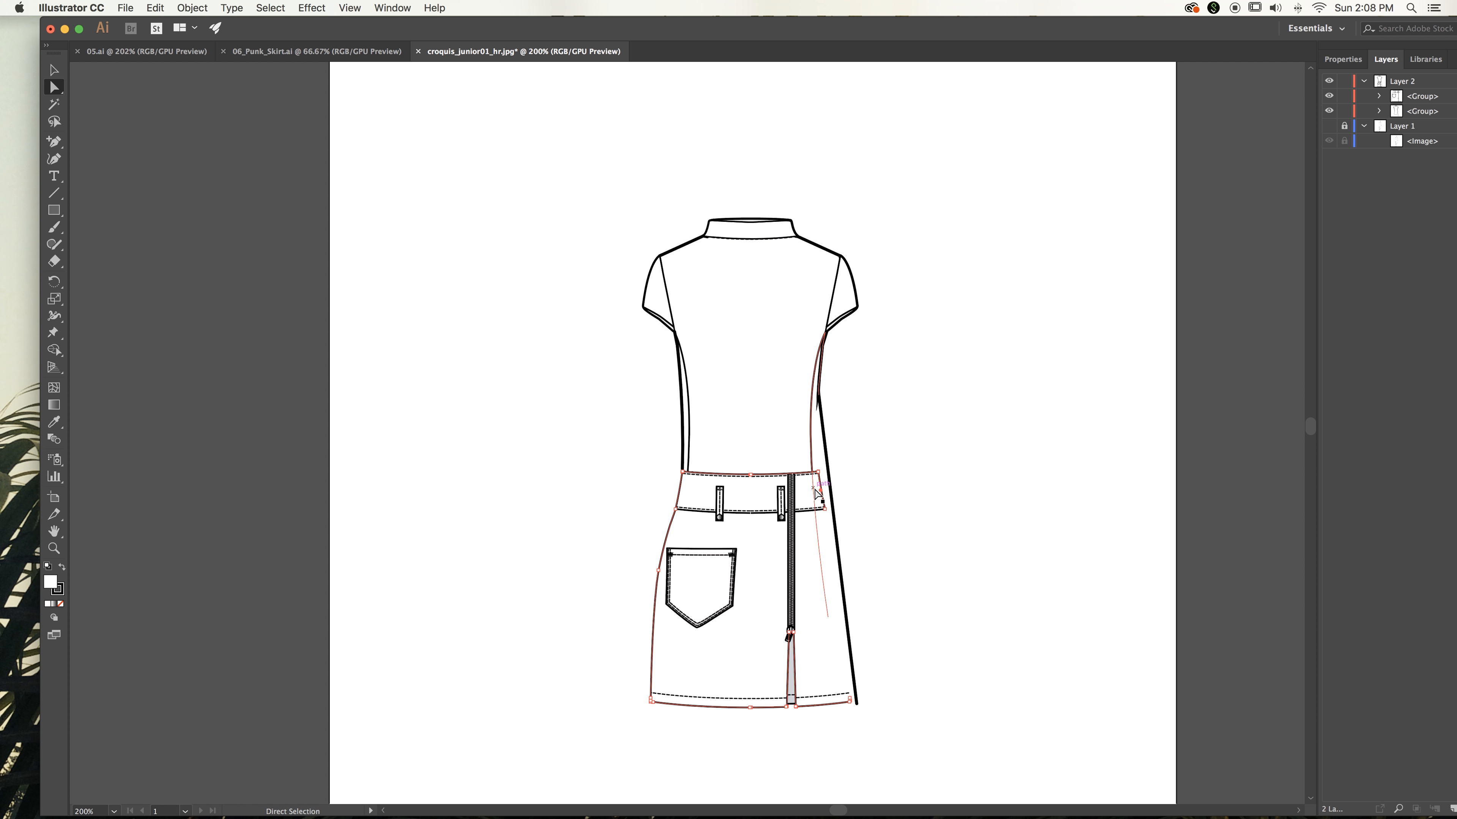
click(849, 456)
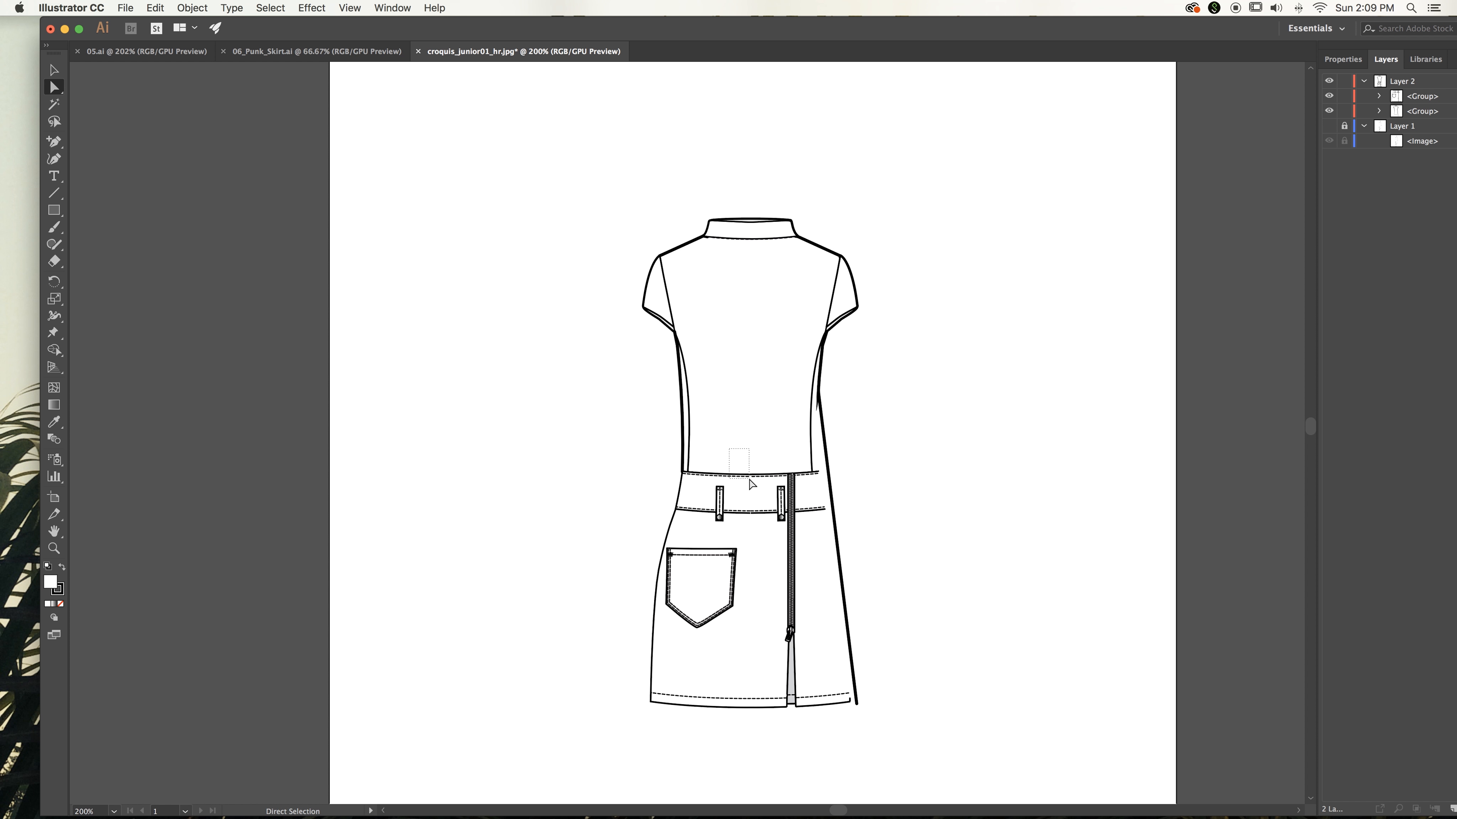
click(737, 477)
key(Delete)
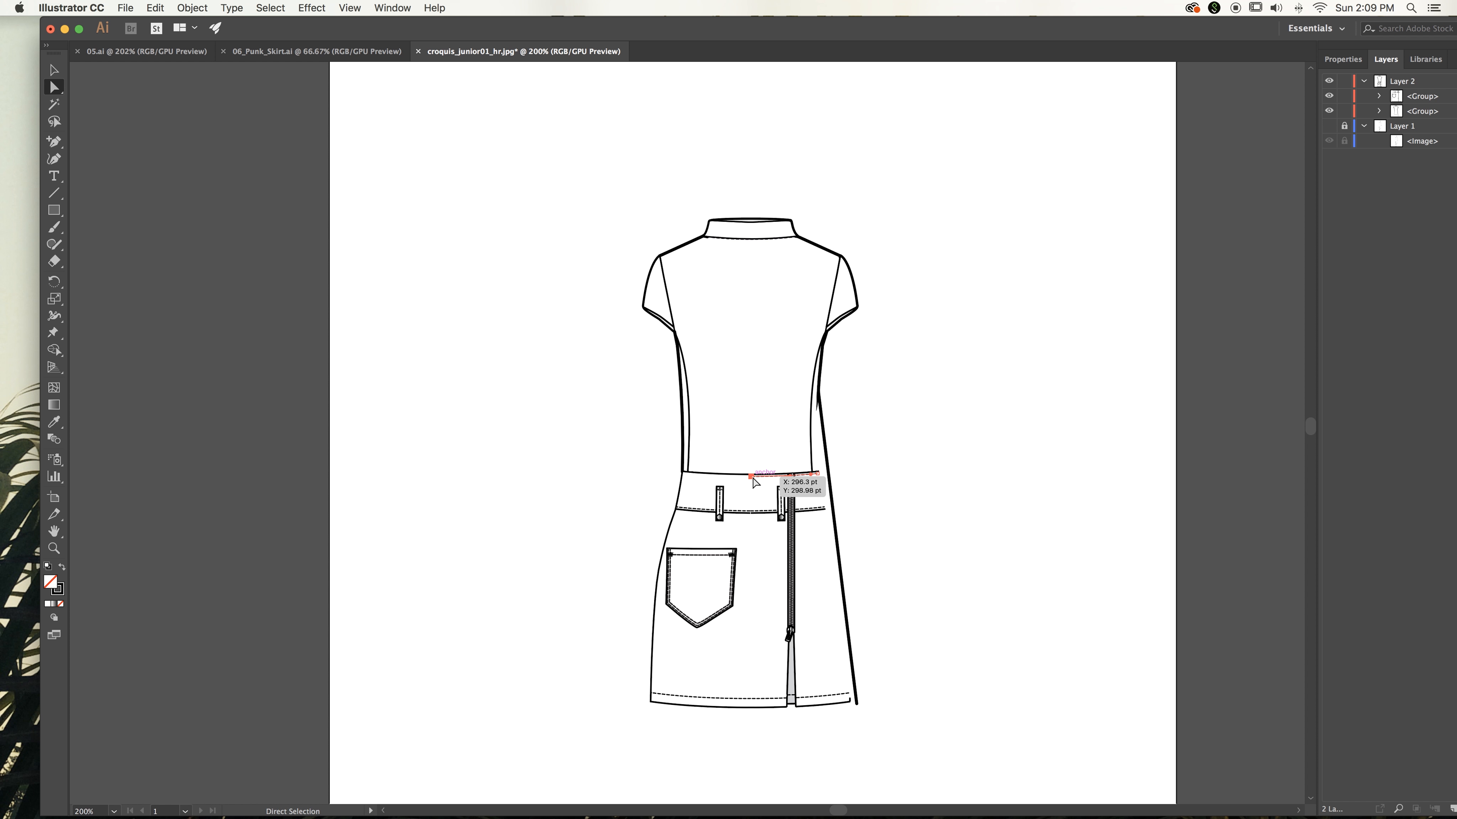
click(753, 479)
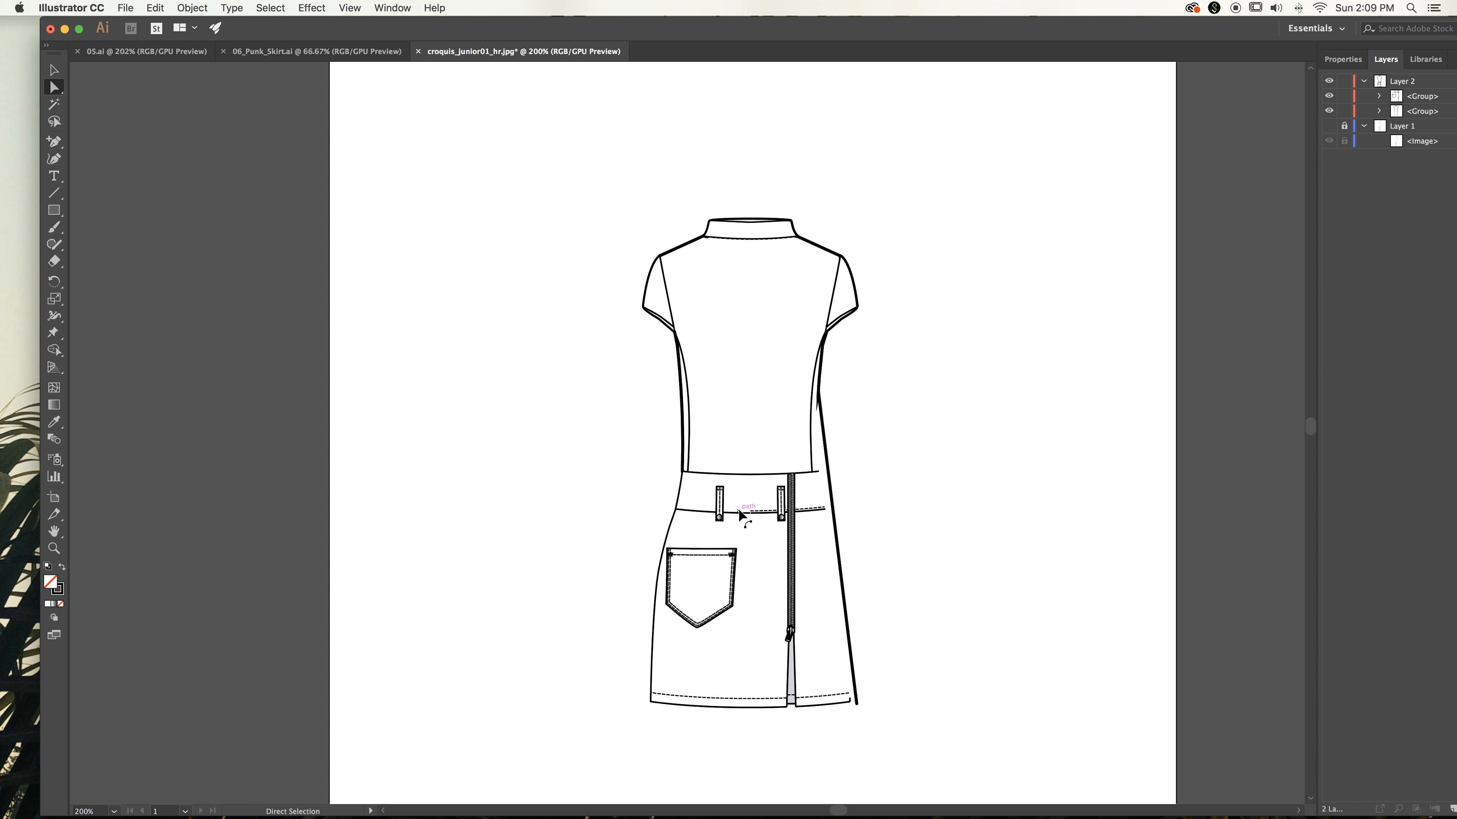
Delete both belt loops together with the waistband's lower seam and stitching
click(764, 509)
drag(706, 482, 784, 505)
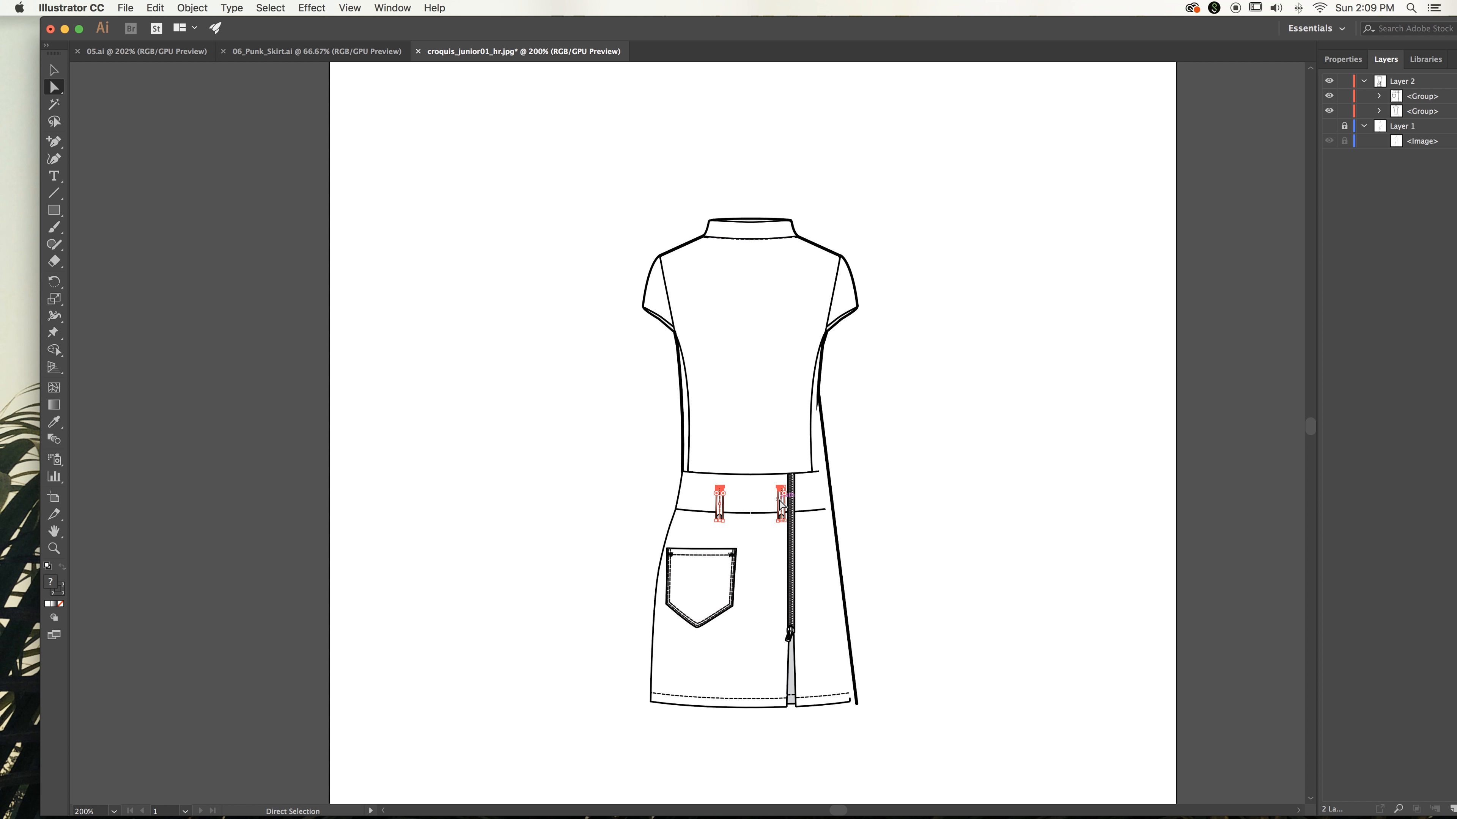
key(Delete)
key(Delete)
mouse_move(781, 530)
mouse_down()
mouse_move(705, 523)
mouse_move(710, 505)
mouse_move(657, 499)
mouse_up()
key(Delete)
key(Delete)
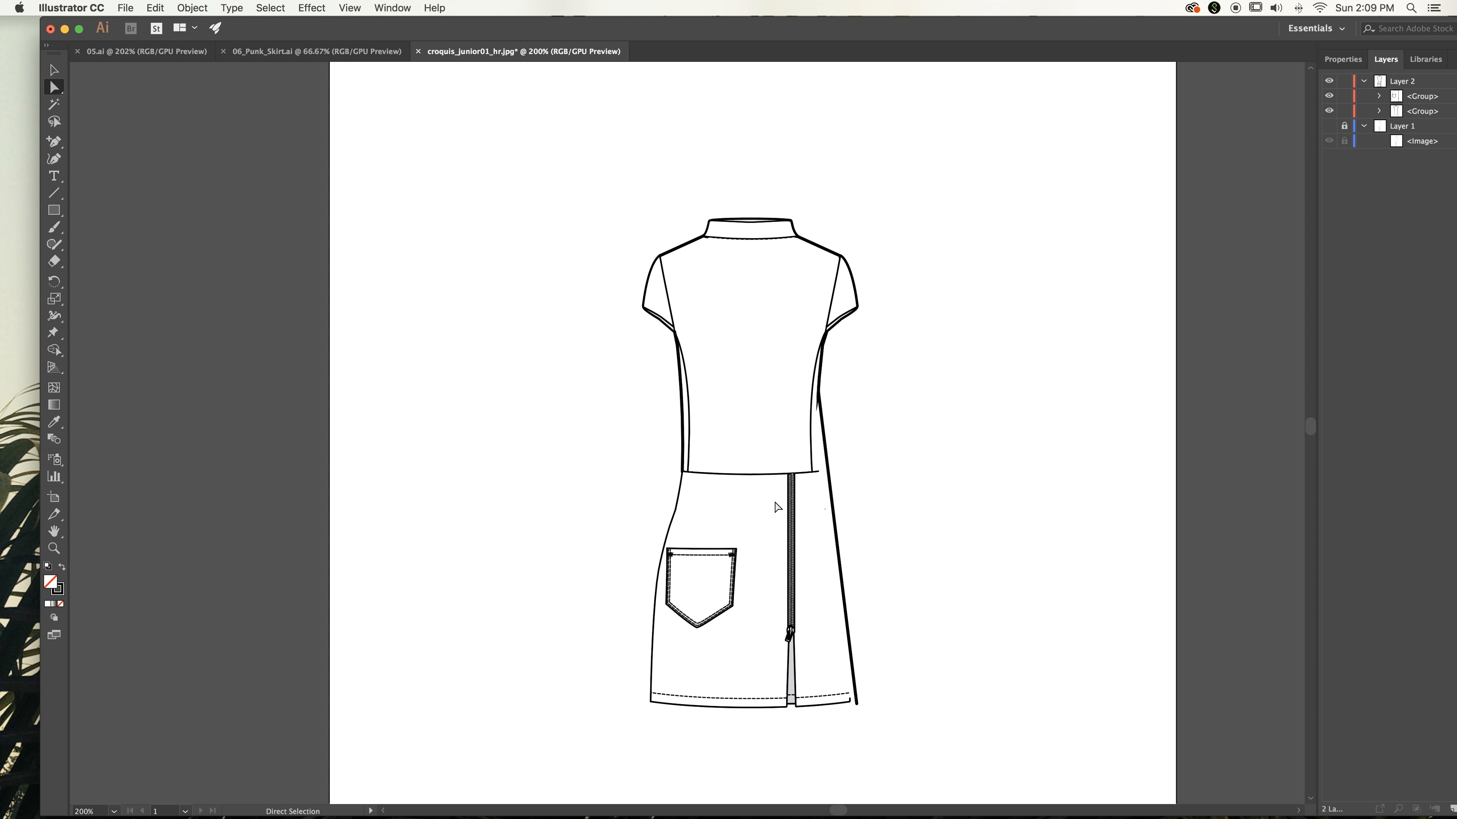
Delete the skirt's left side segment above the pocket opening, and undo the deletion of the remaining skirt outline
click(818, 505)
click(875, 543)
click(826, 511)
key(Delete)
click(678, 511)
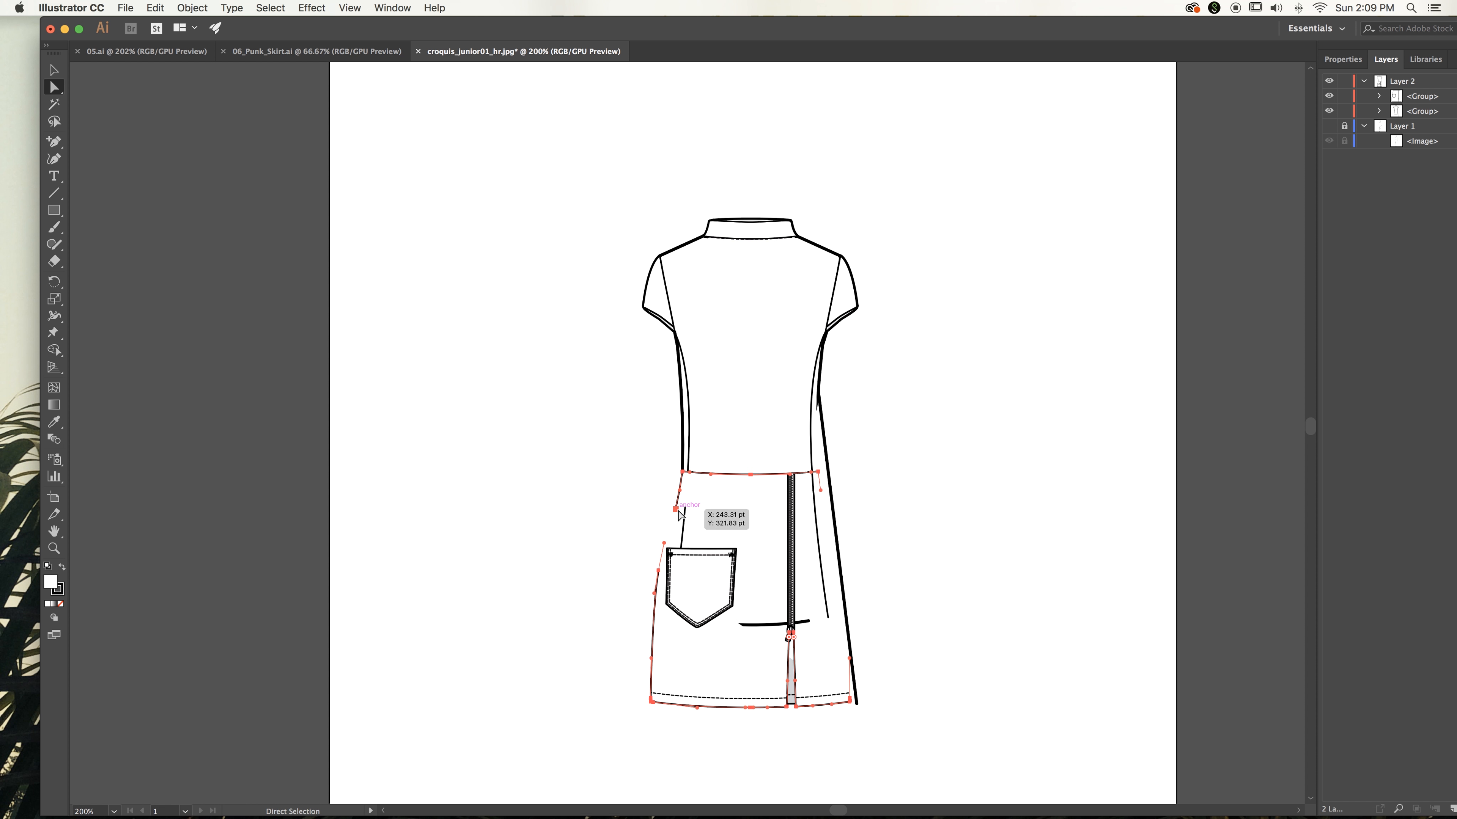
key(Delete)
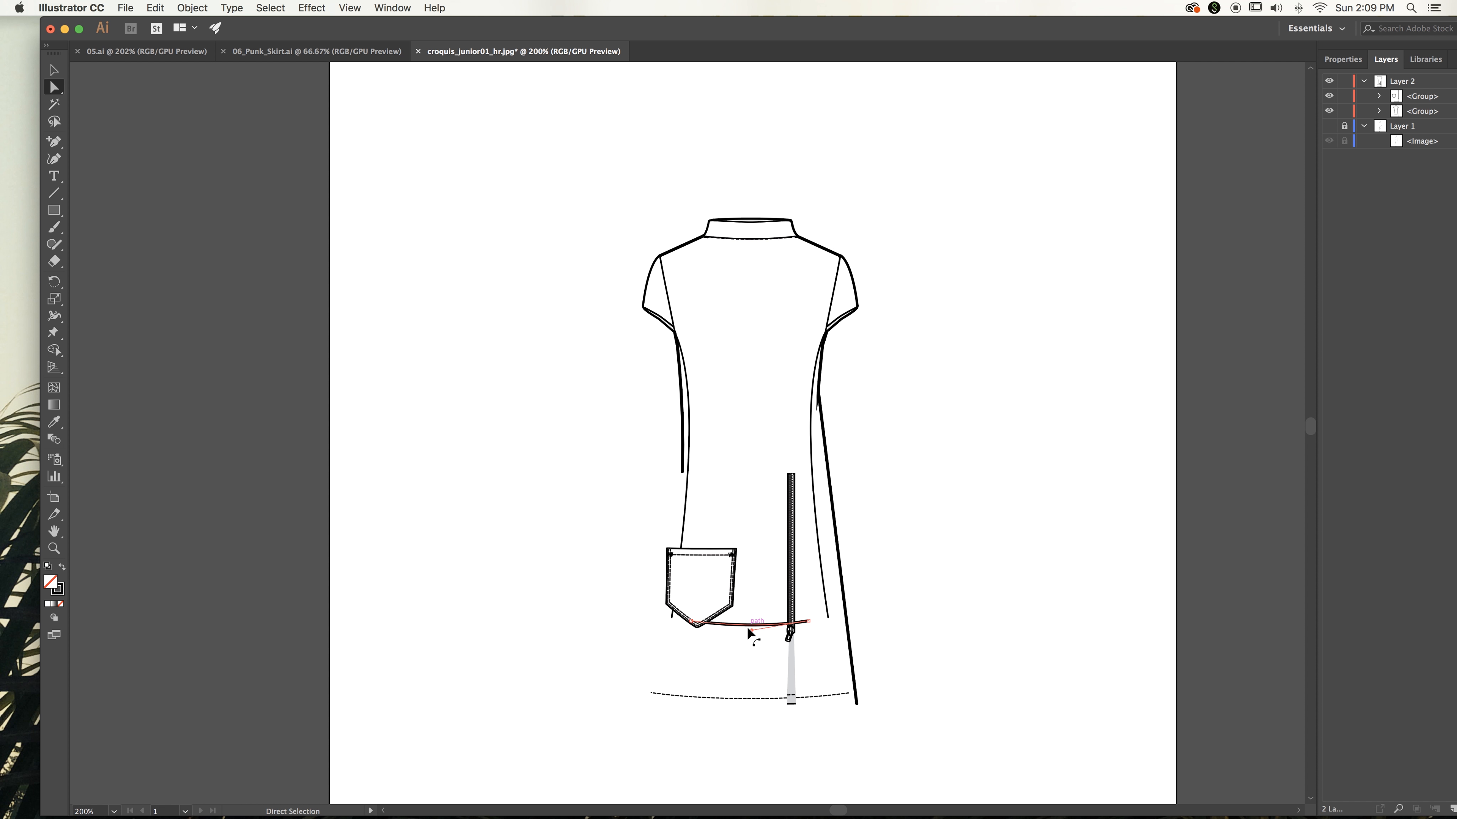
key(super+z)
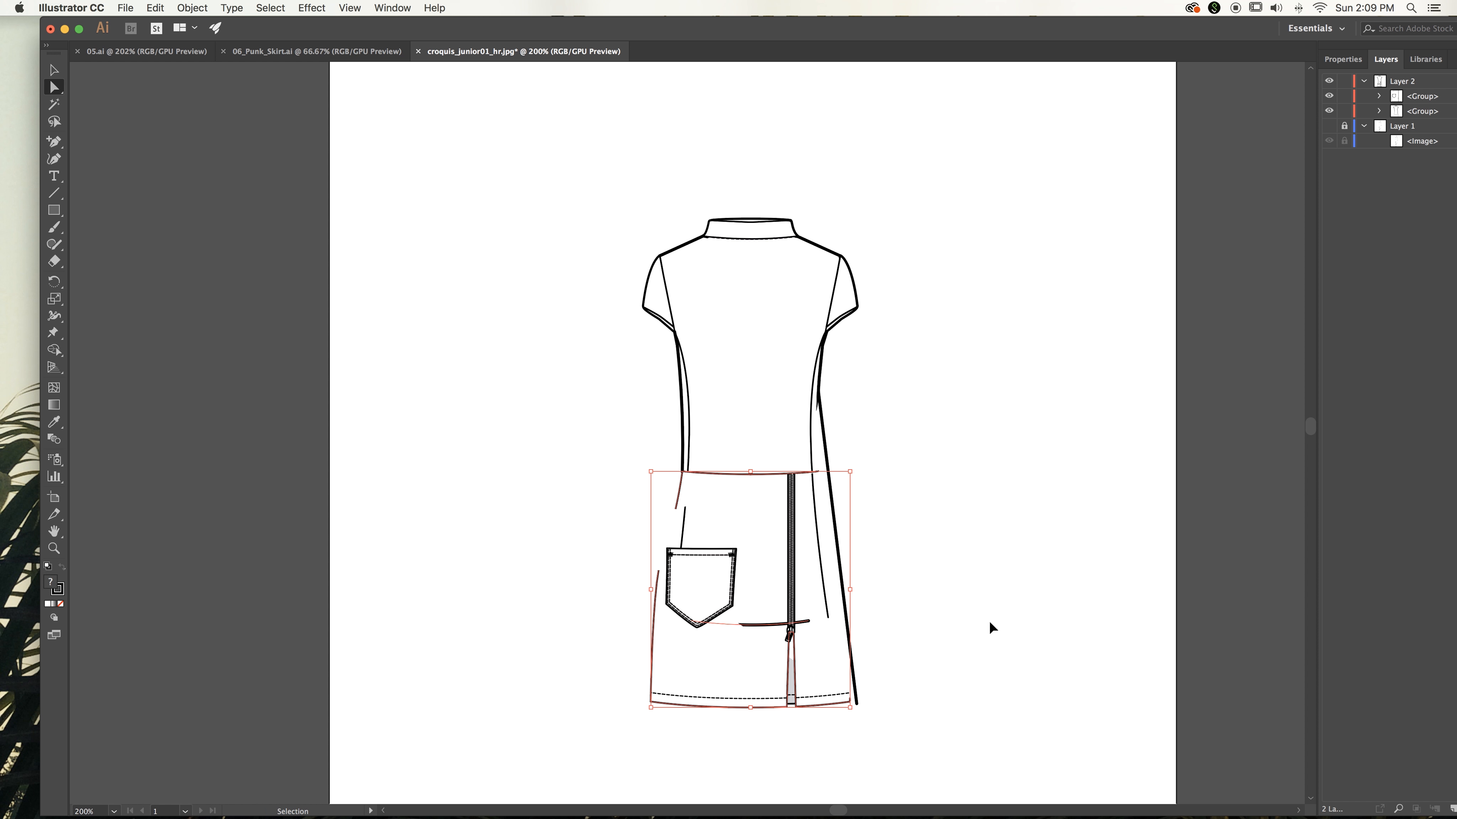
click(967, 626)
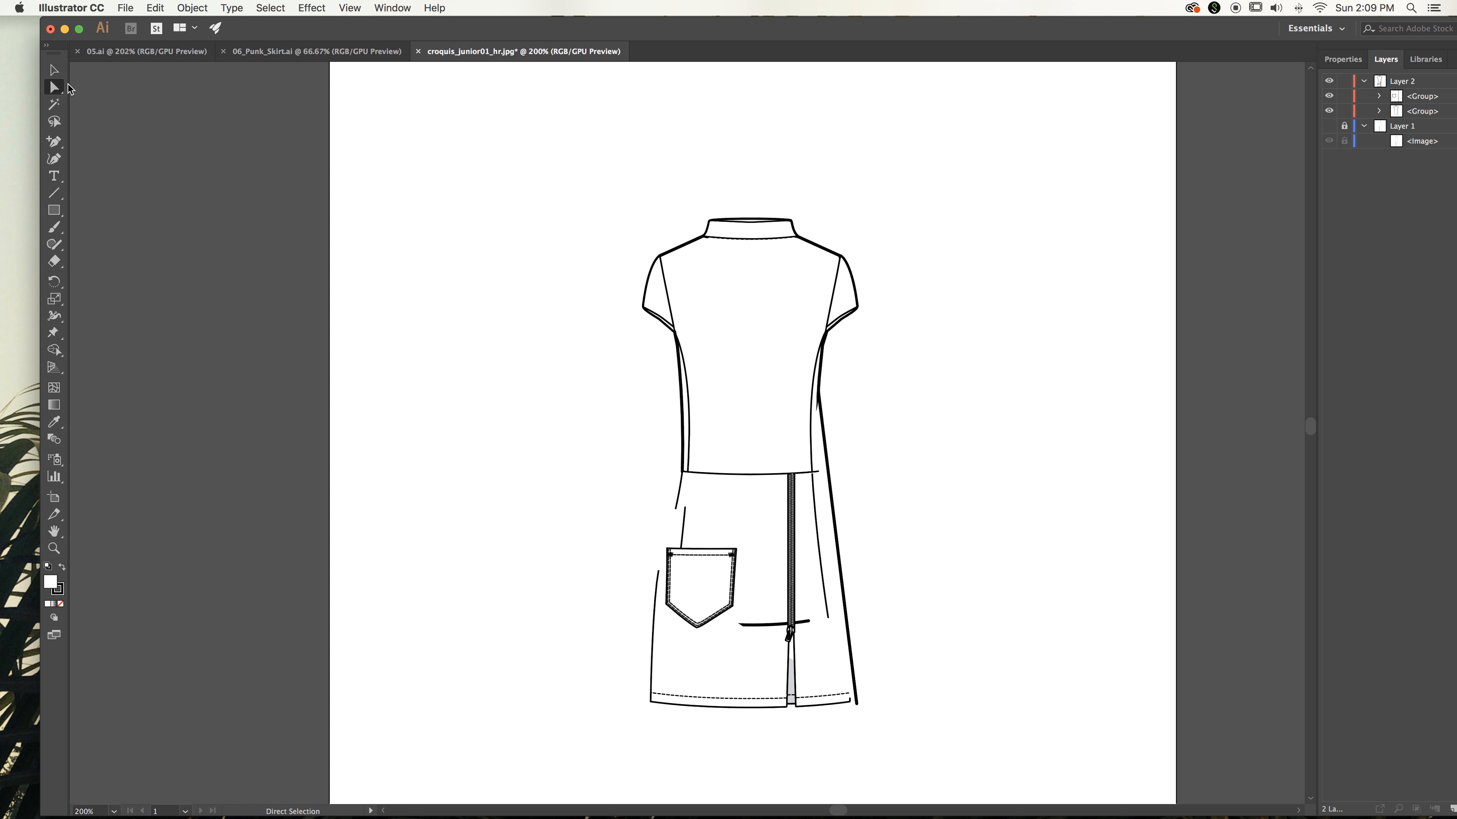
click(53, 71)
click(724, 476)
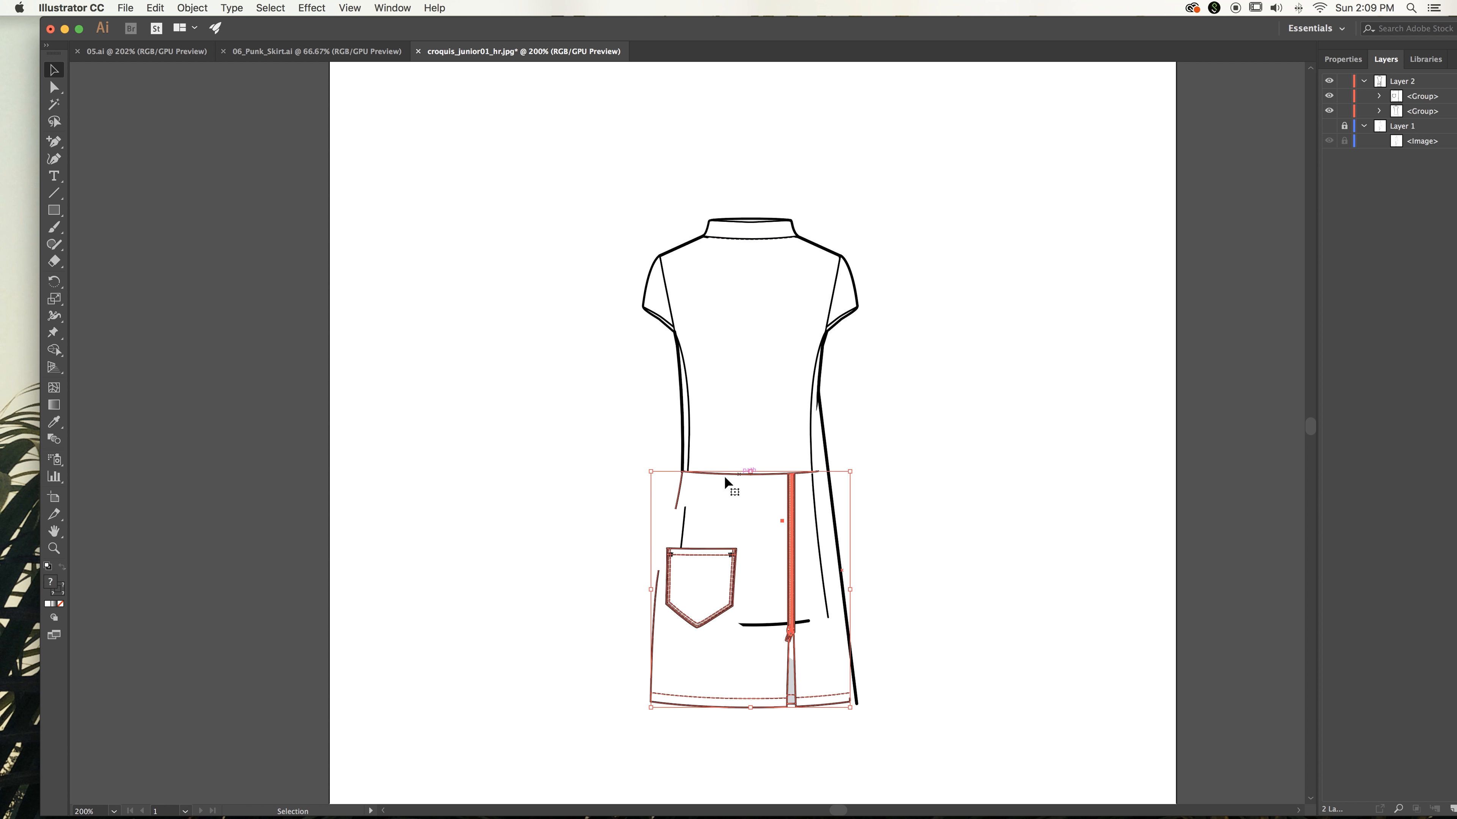
click(54, 87)
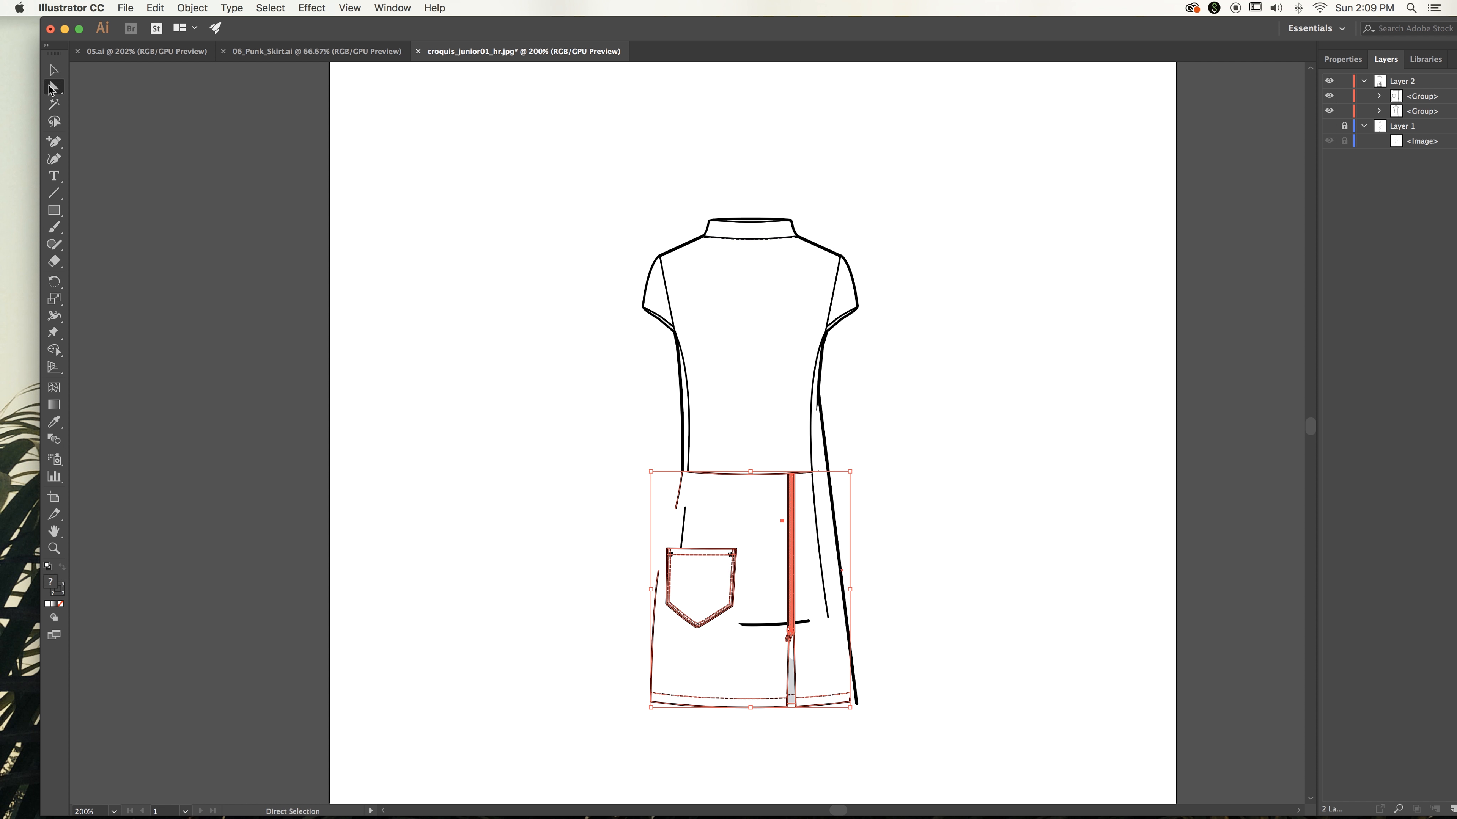
click(389, 353)
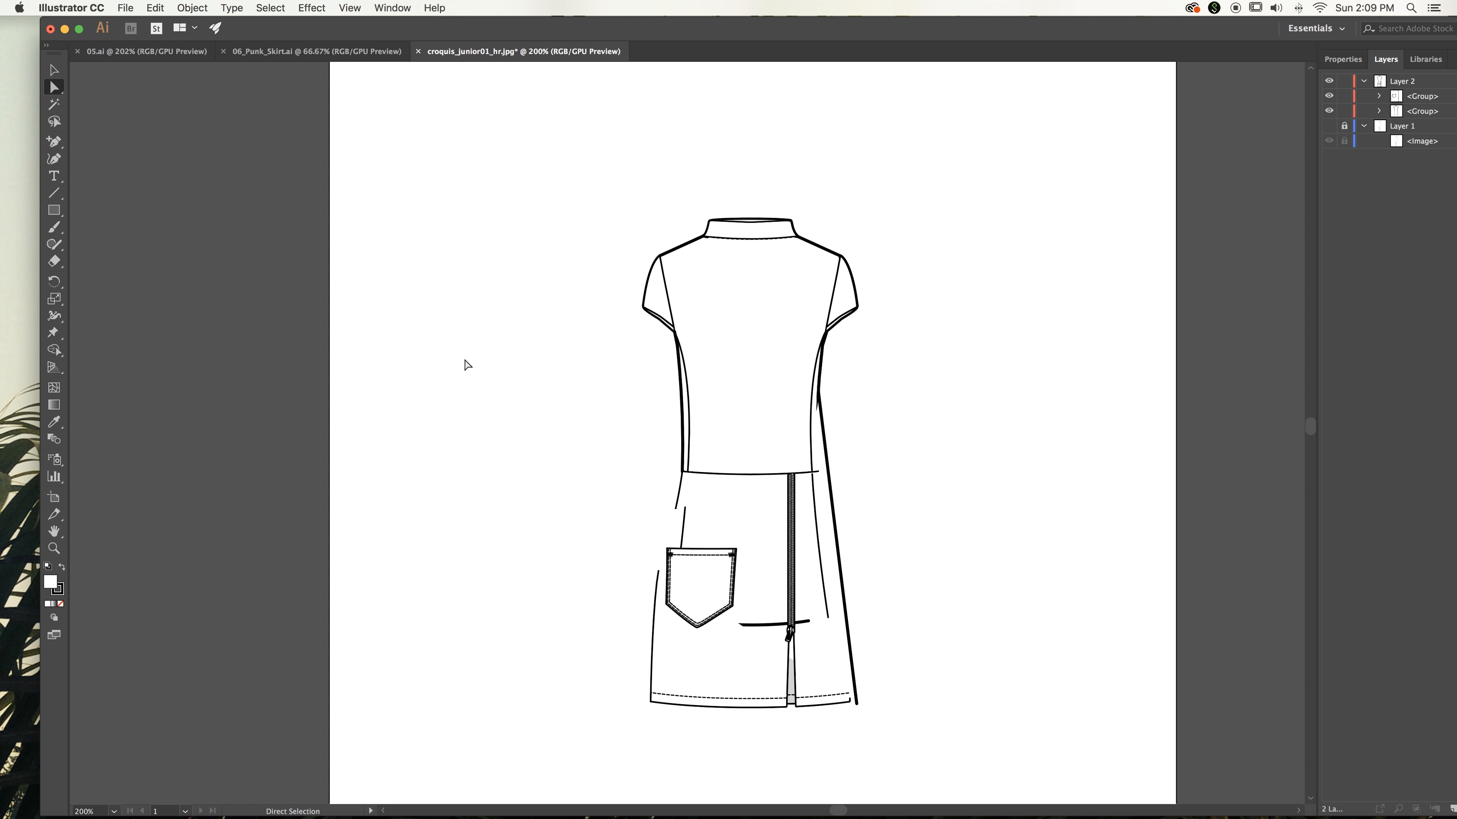
Remove the short left side segment below the waist and extend the waist seam to the right side line
click(679, 498)
click(623, 499)
drag(818, 474, 830, 474)
click(877, 498)
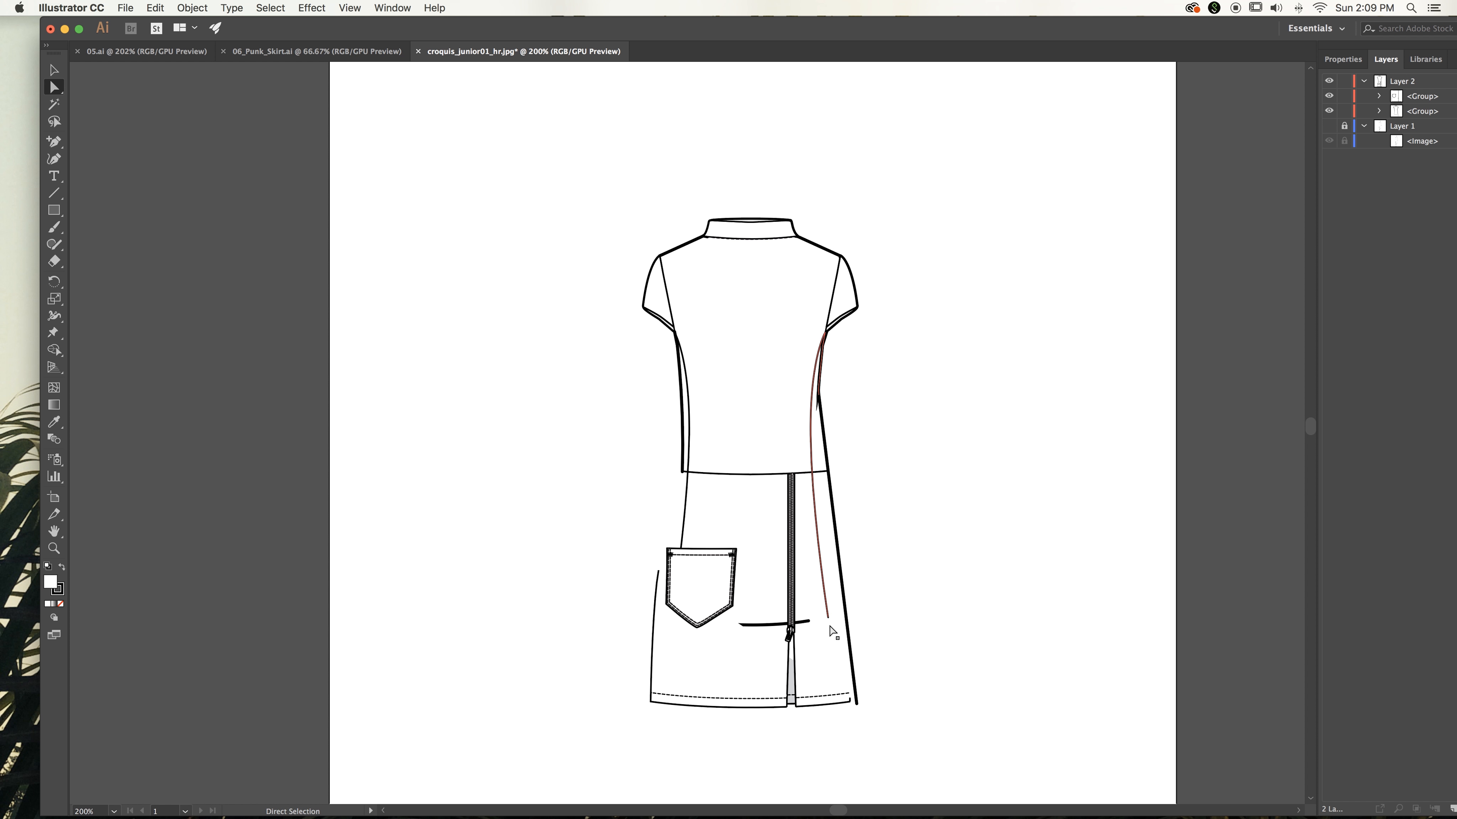
Delete the leftover dress hem line and reshape the left princess seam to end at the waist seam
click(763, 623)
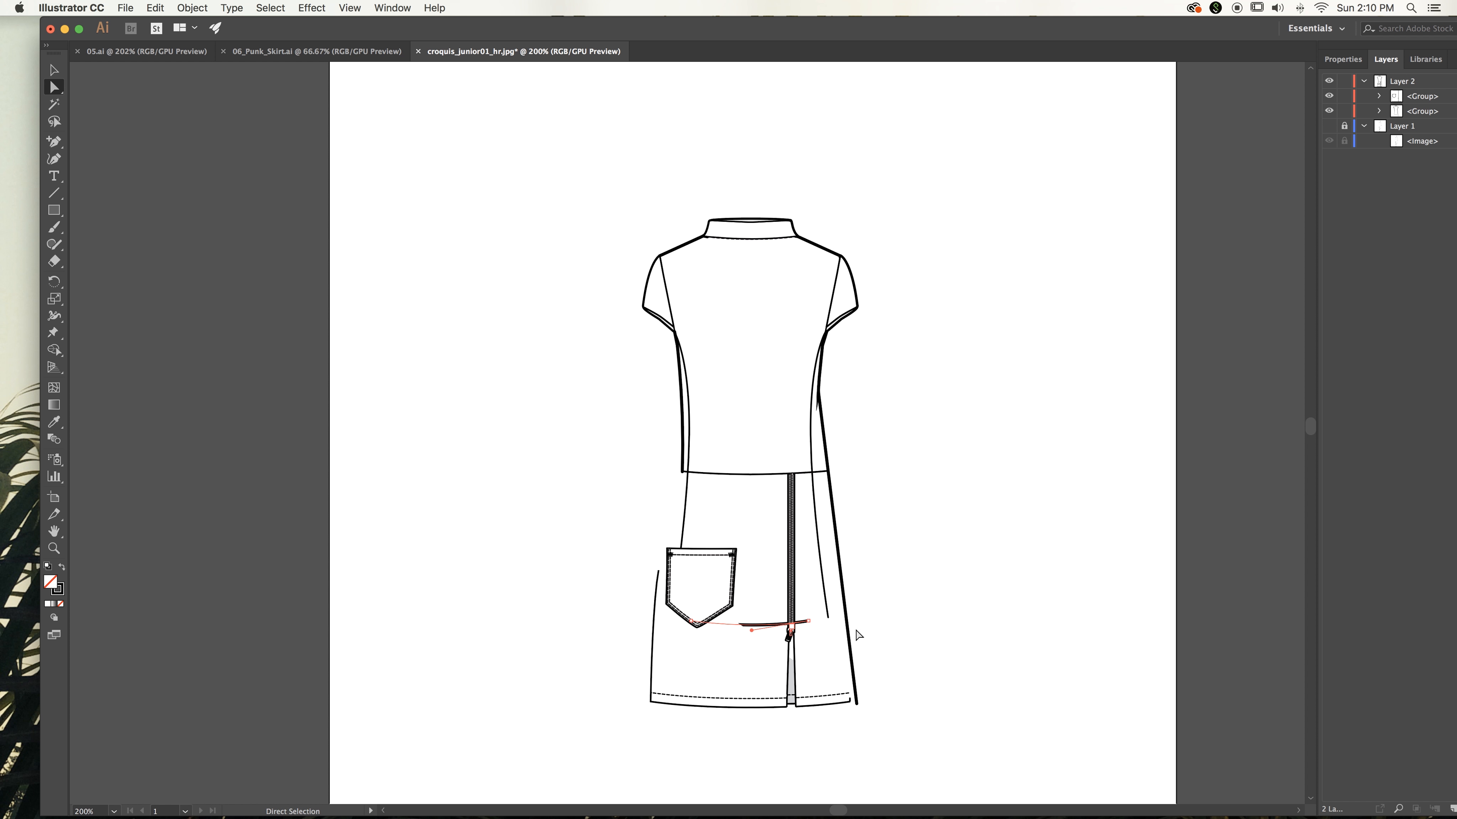
key(Delete)
click(686, 505)
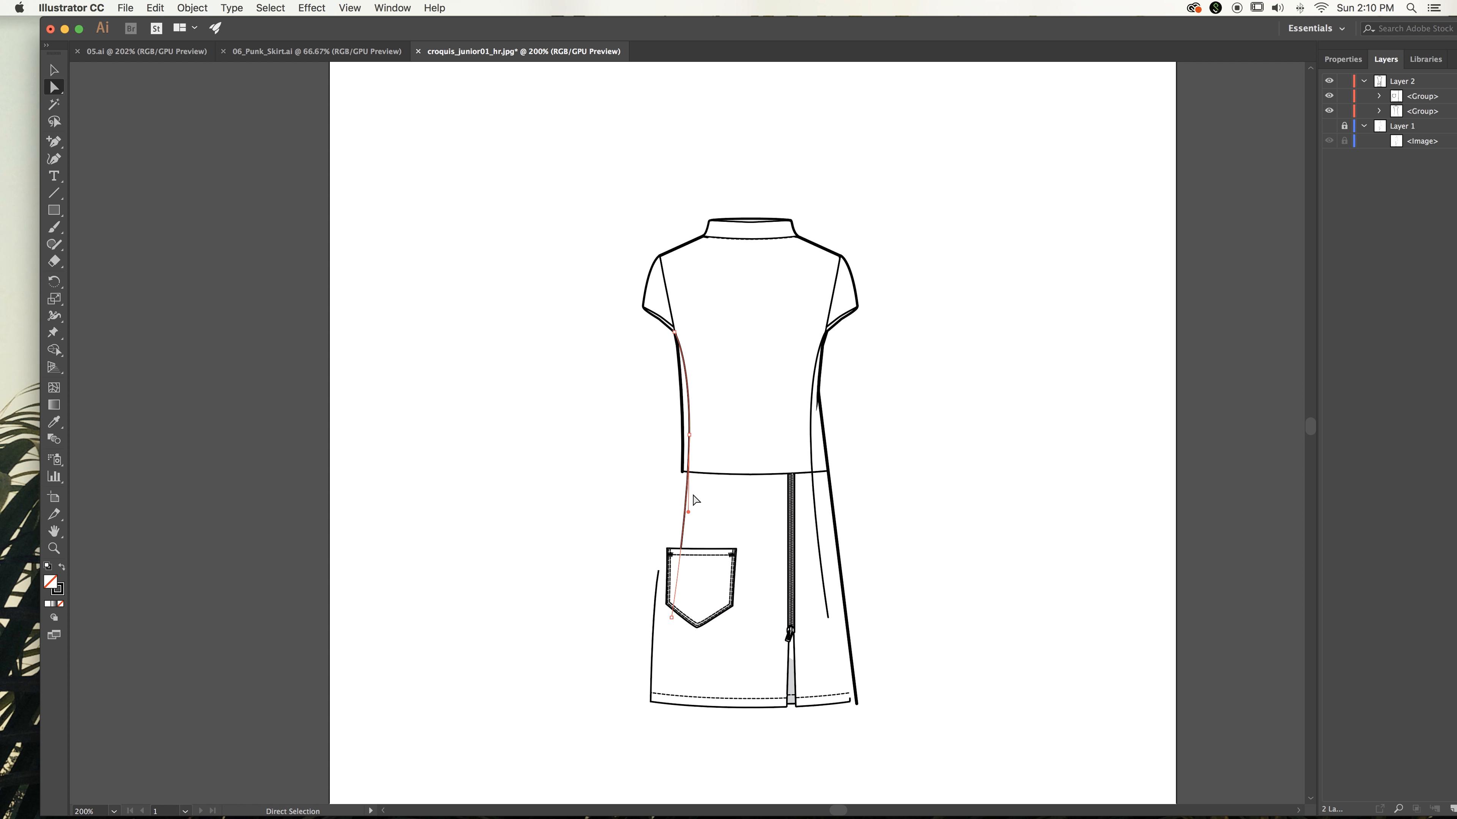
click(689, 435)
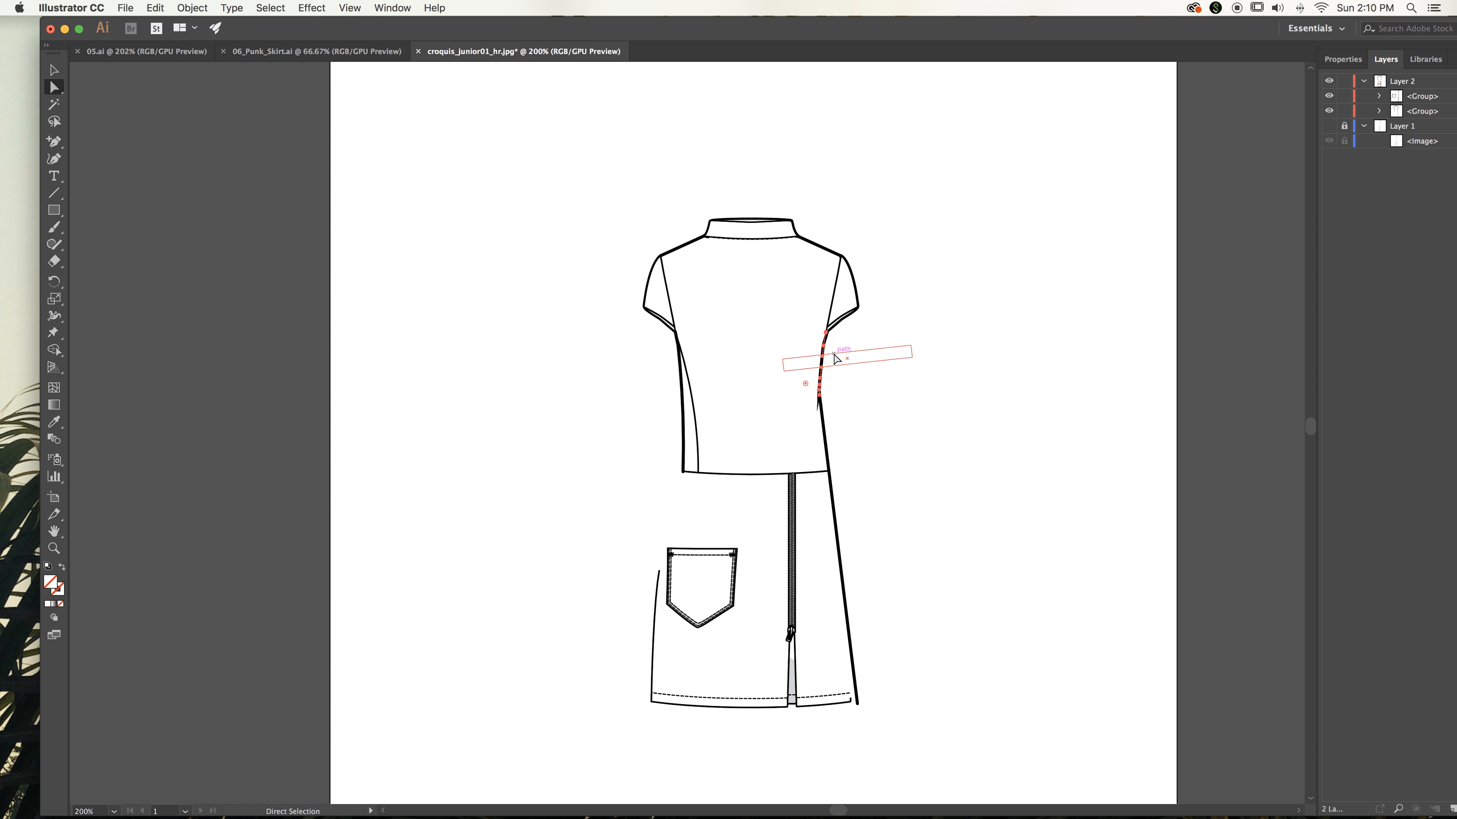
Delete the dress's entire right side line from the underarm down to the skirt hem
click(842, 347)
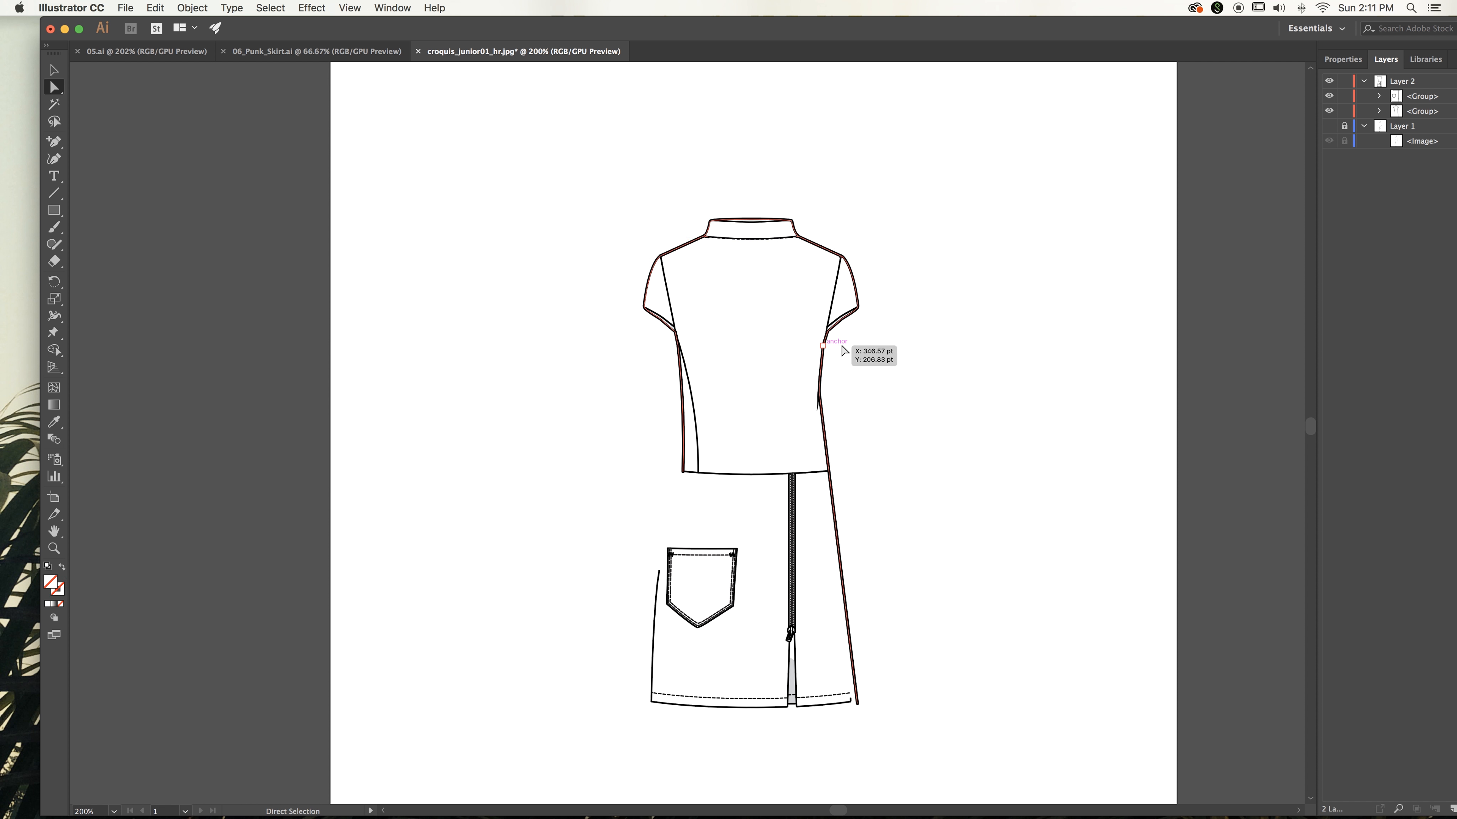
drag(848, 388, 792, 348)
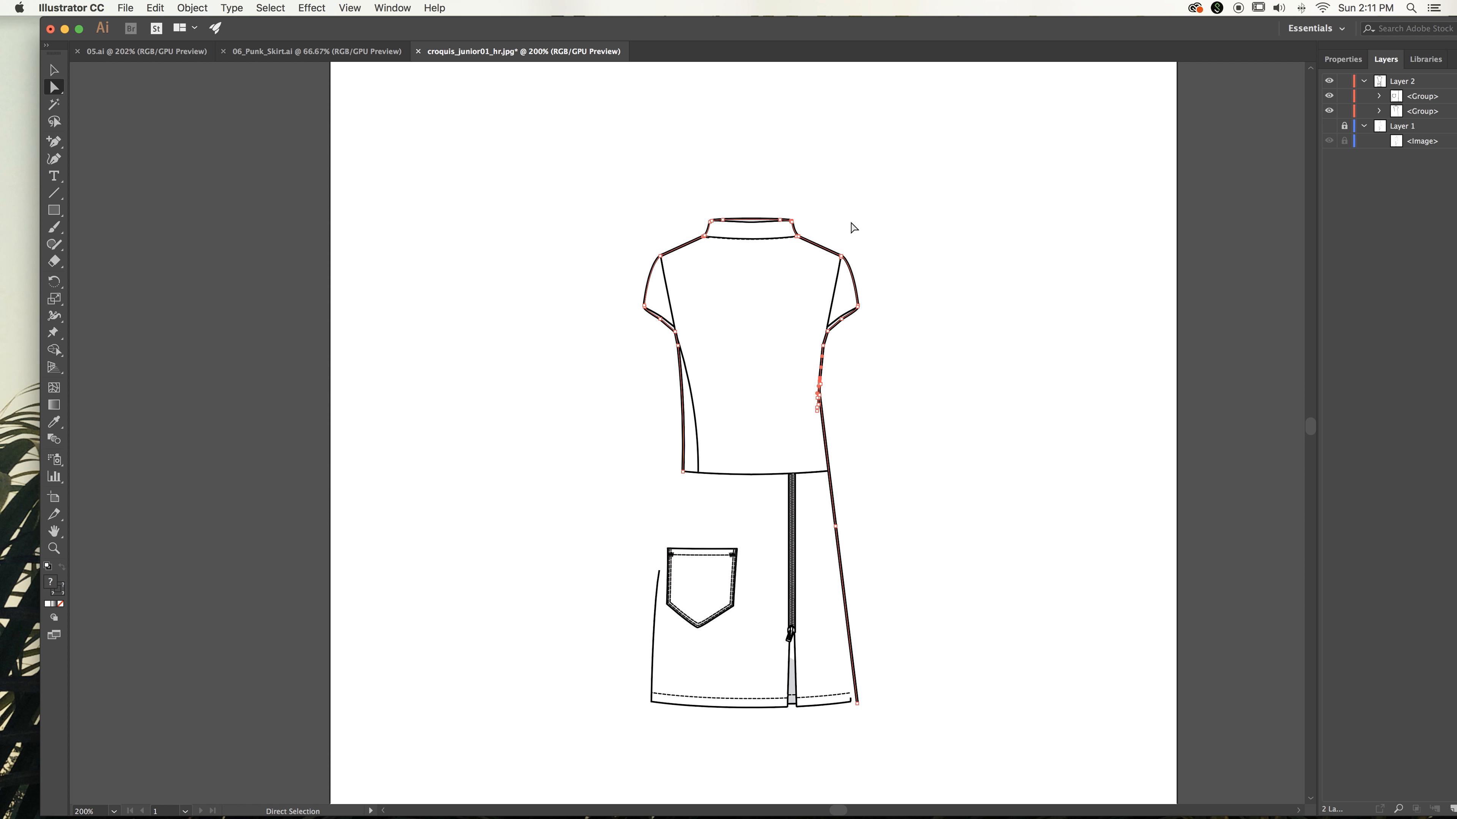
click(869, 361)
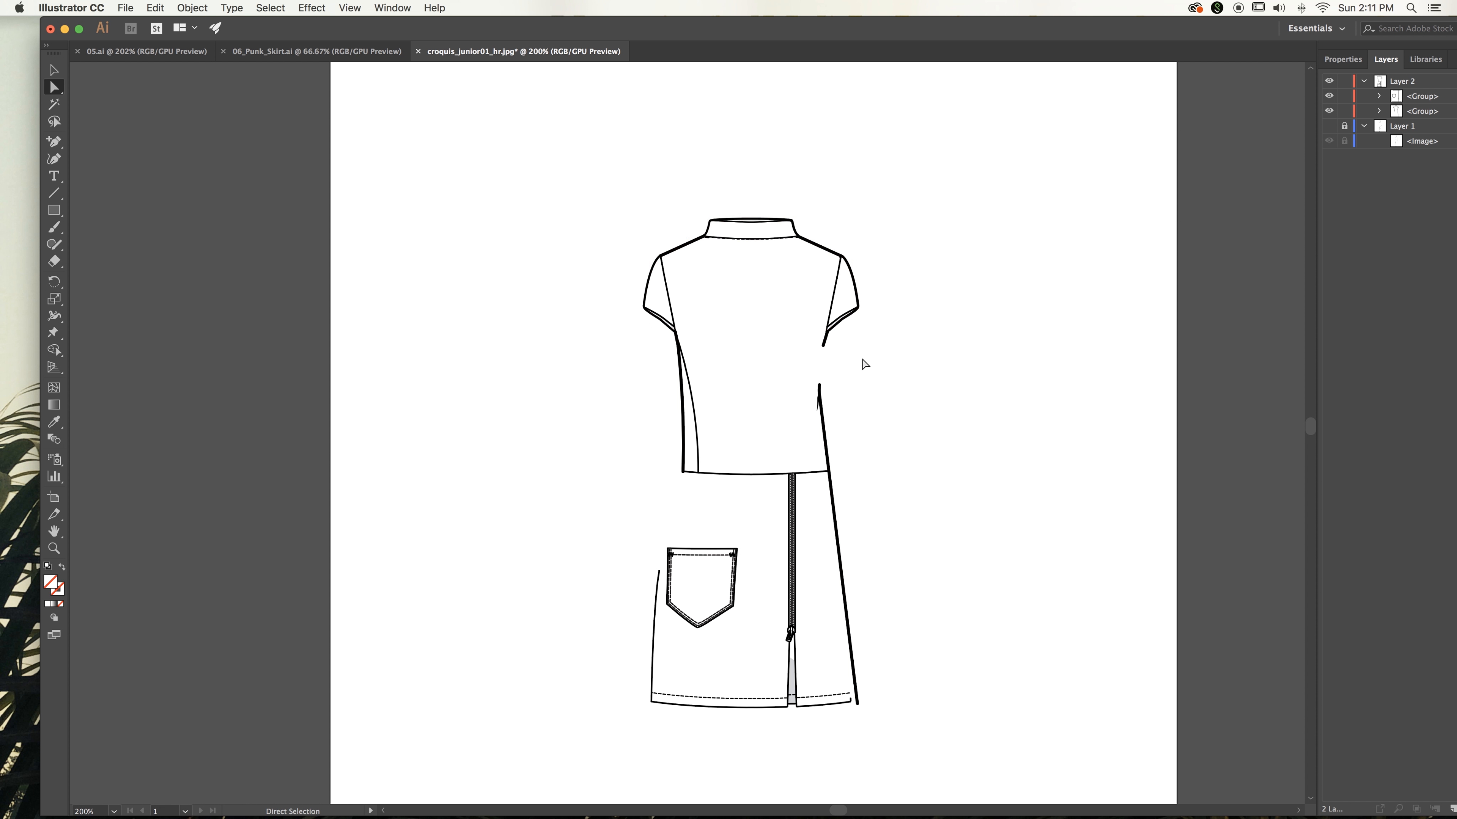
click(822, 345)
key(Delete)
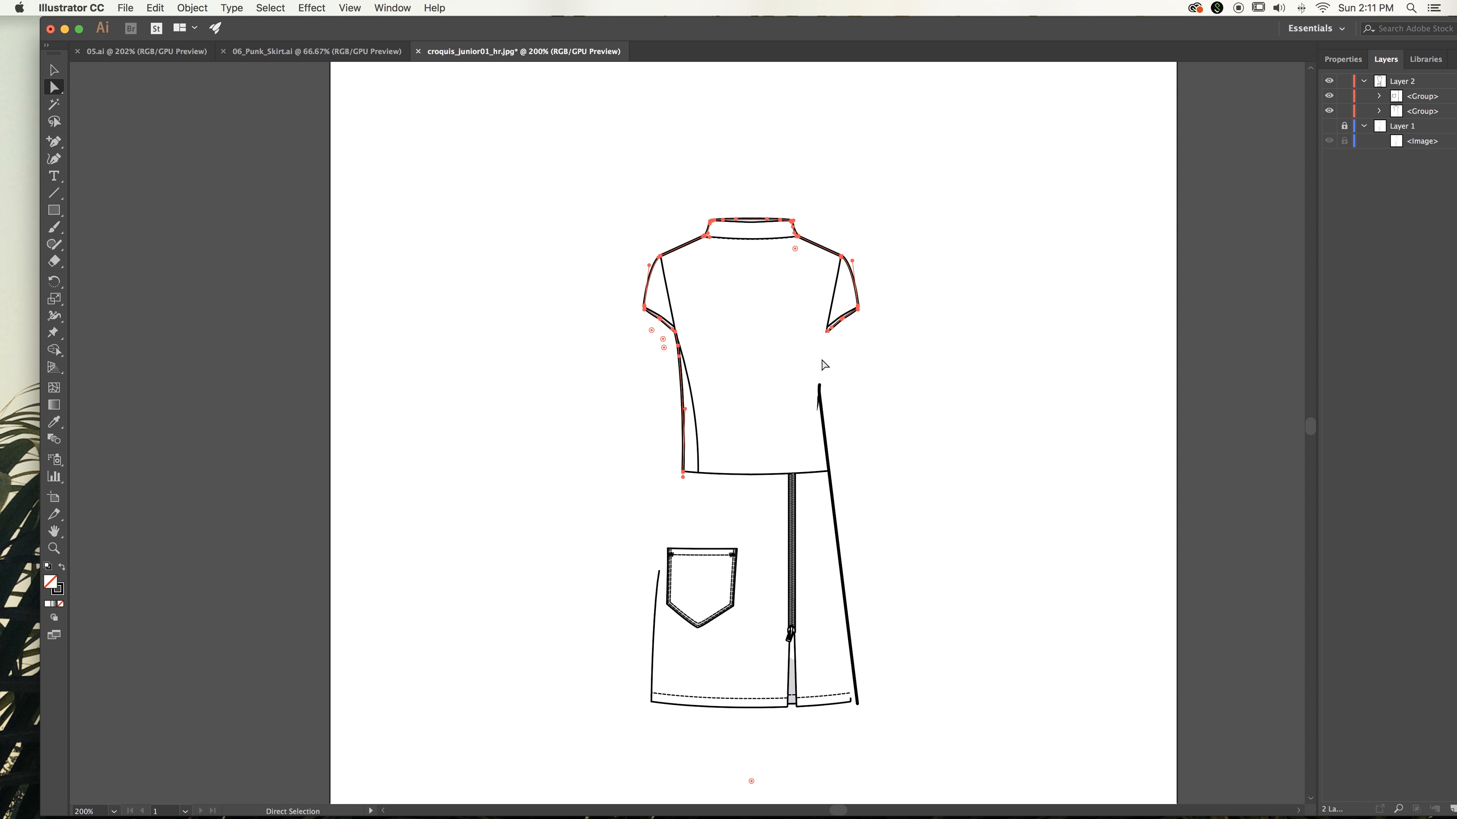
click(794, 367)
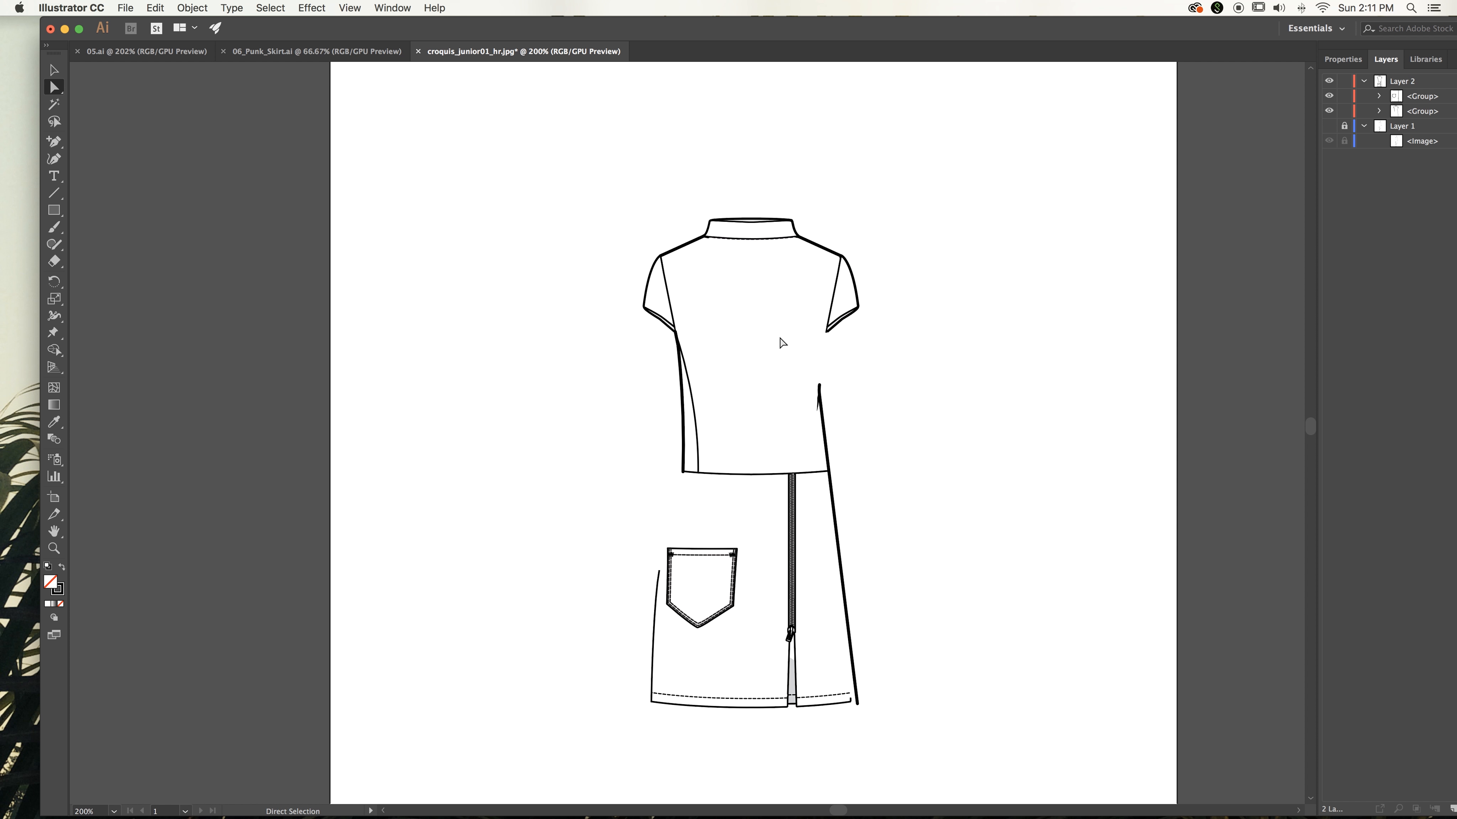
drag(779, 333, 826, 450)
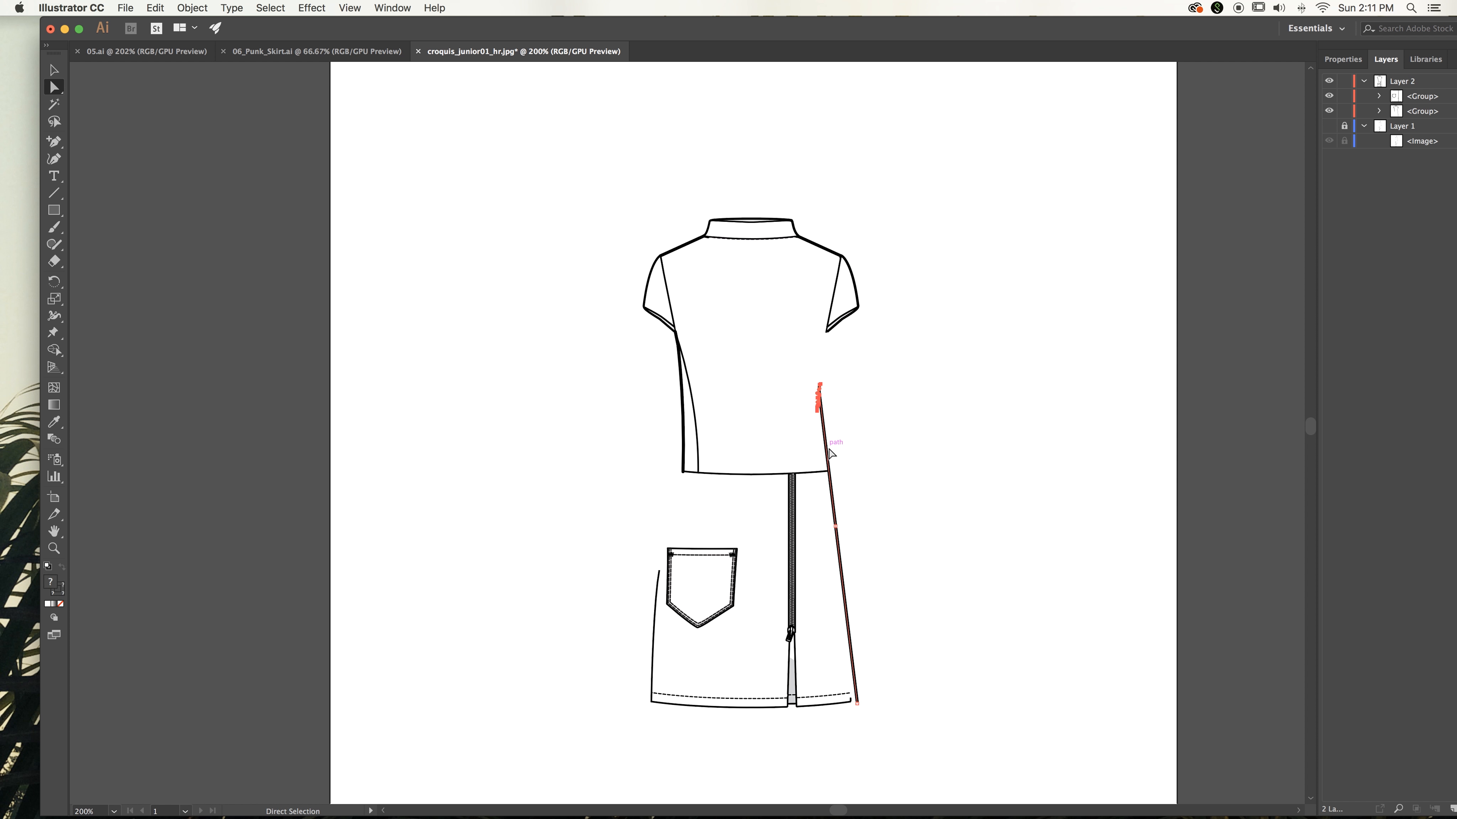
key(Delete)
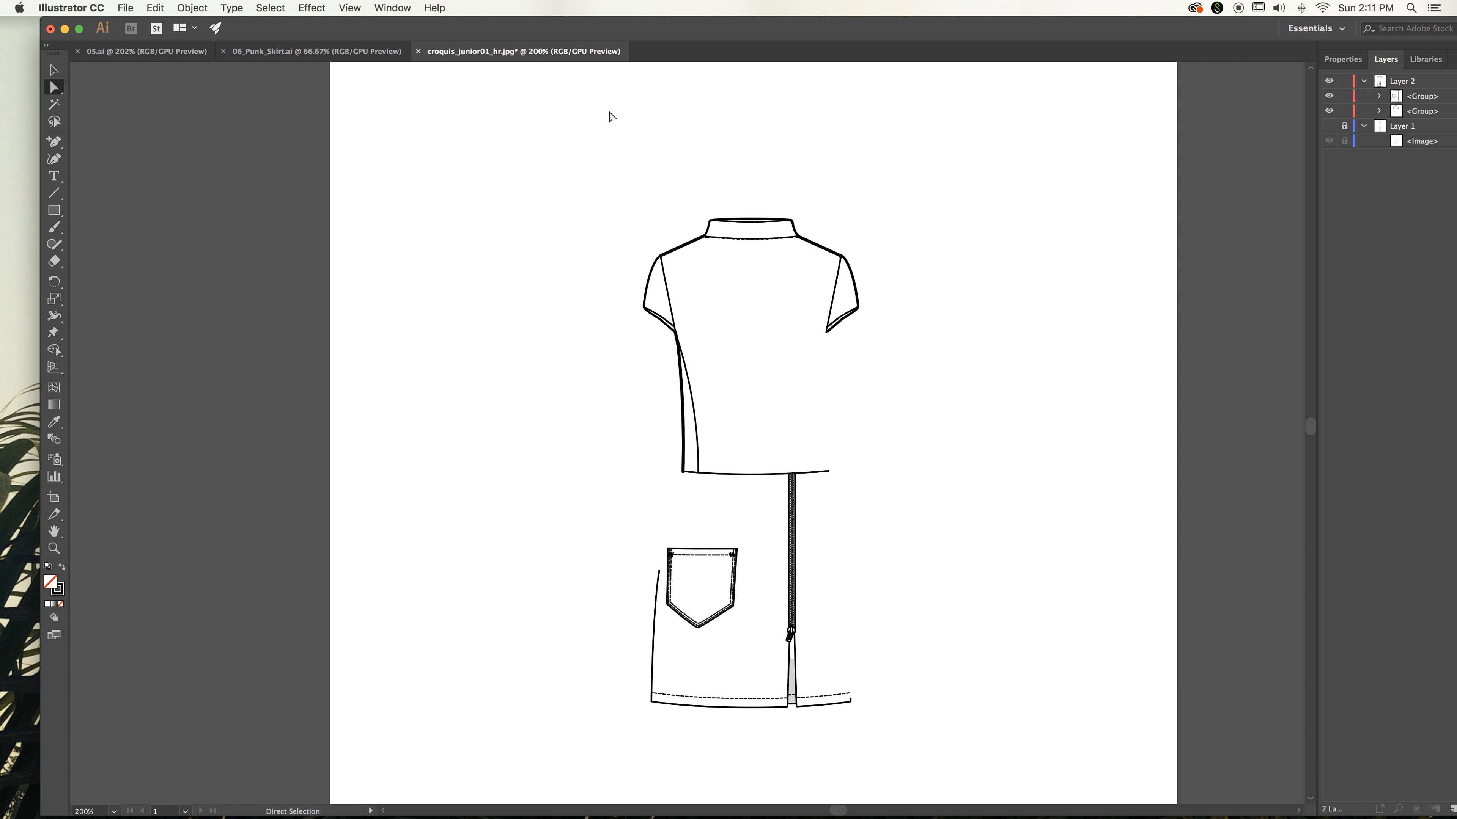
drag(606, 146, 745, 474)
key(super)
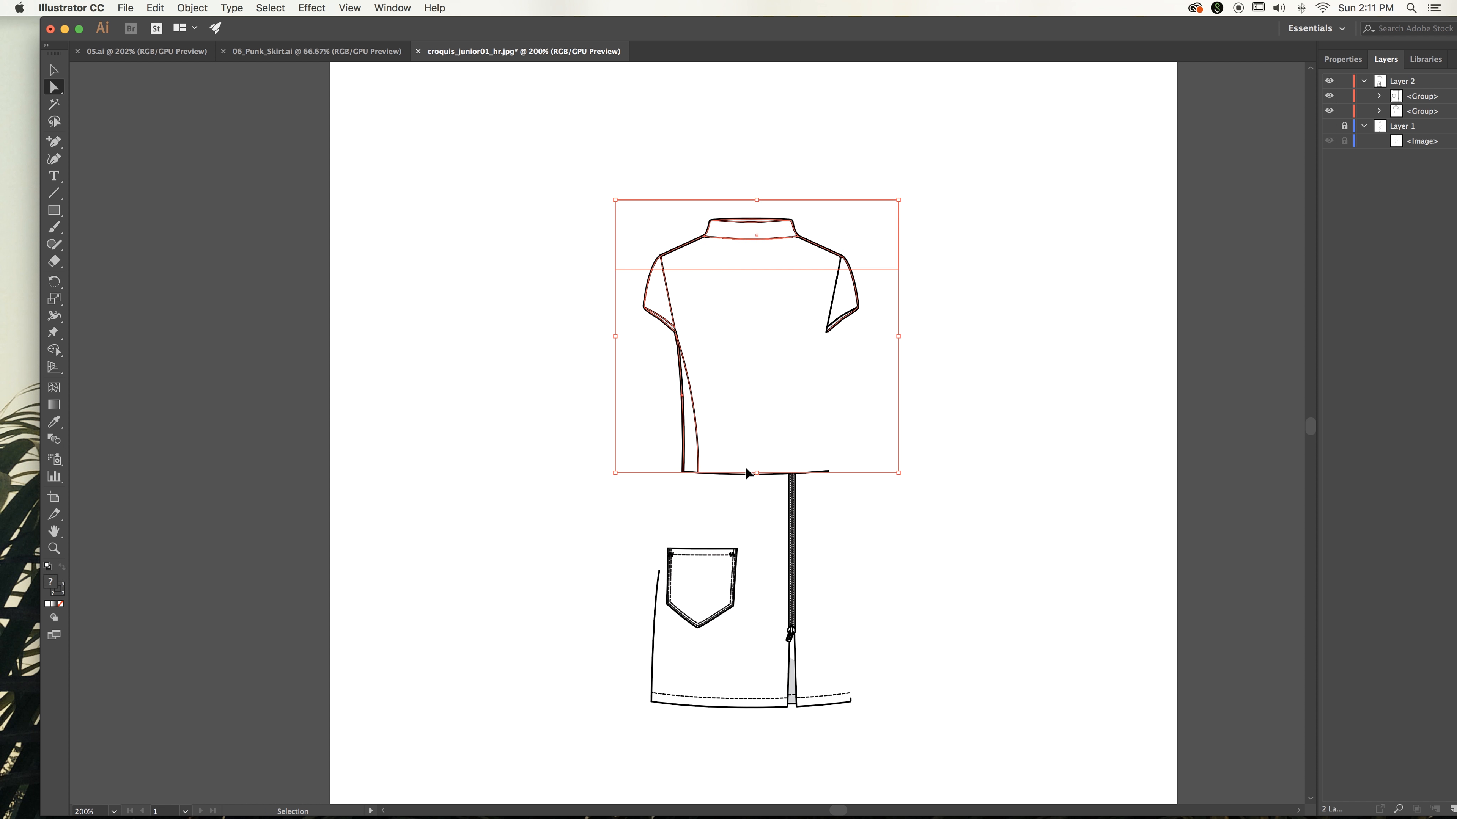
key(super+v)
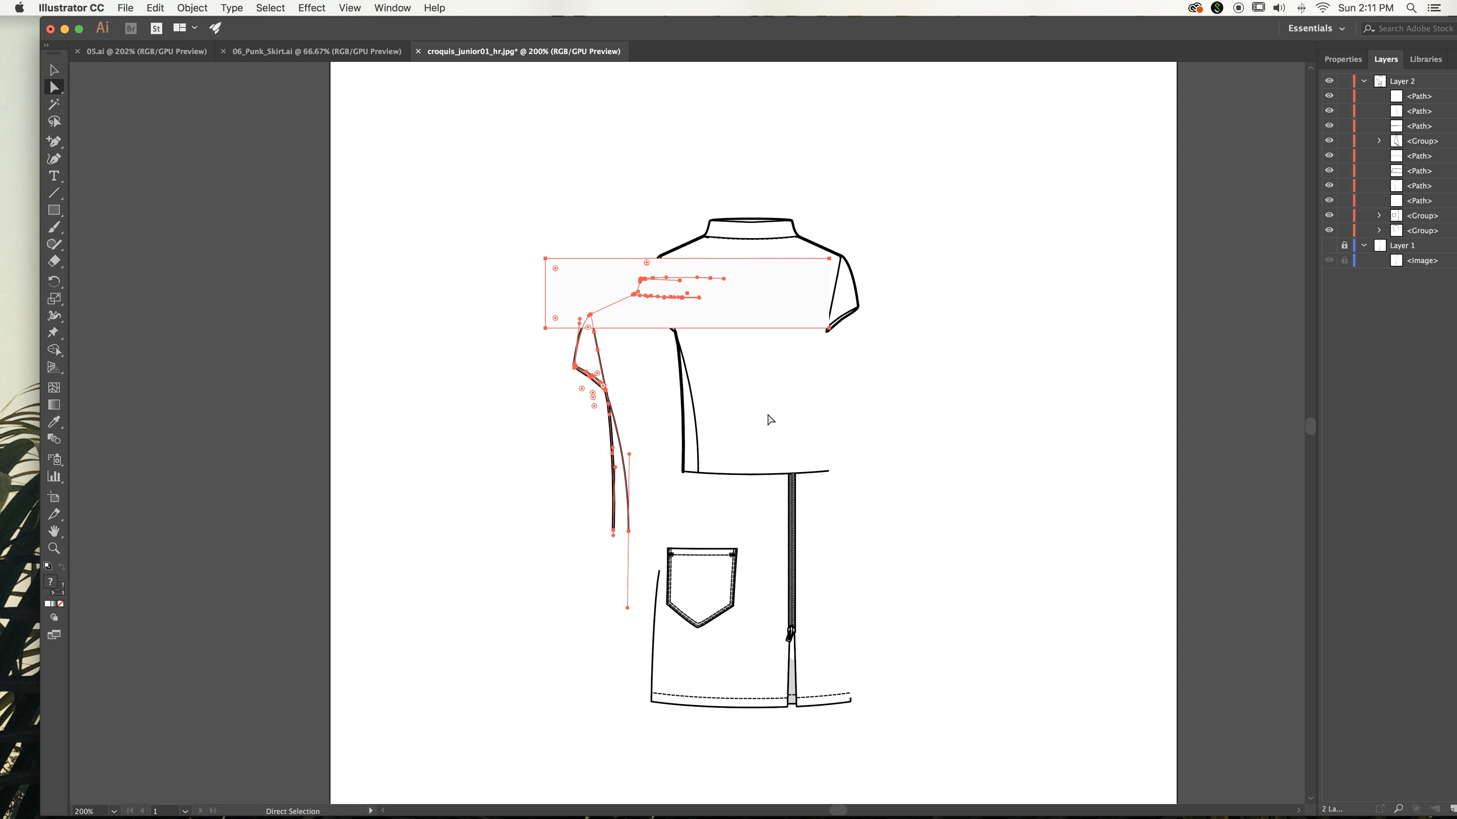
drag(608, 411, 500, 434)
key(super+z)
key(super+z)
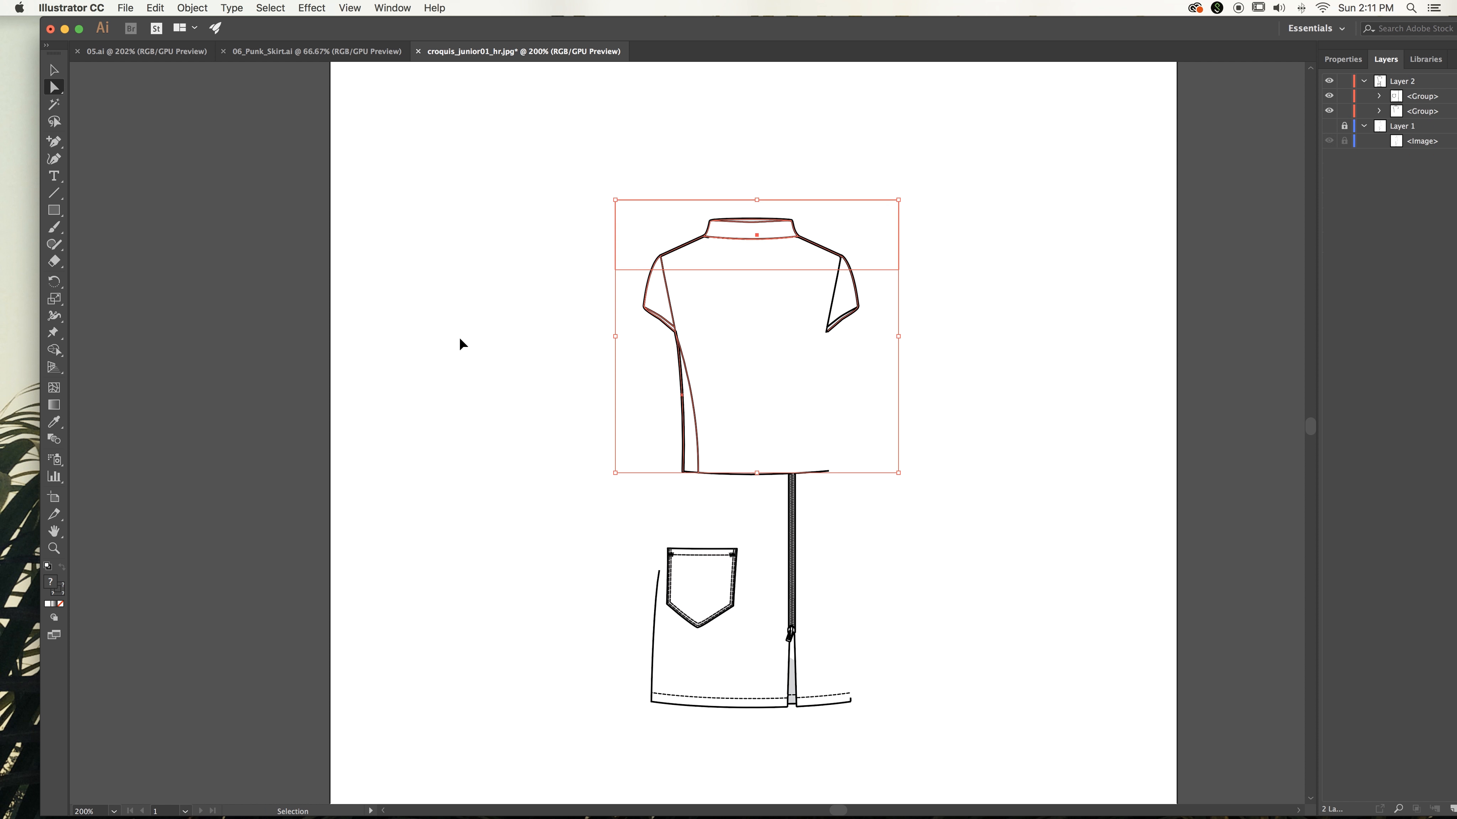
Duplicate the left bodice half with its sleeve and collar, excluding the white rectangle, and place the copy in empty space beside the dress
click(625, 153)
click(623, 273)
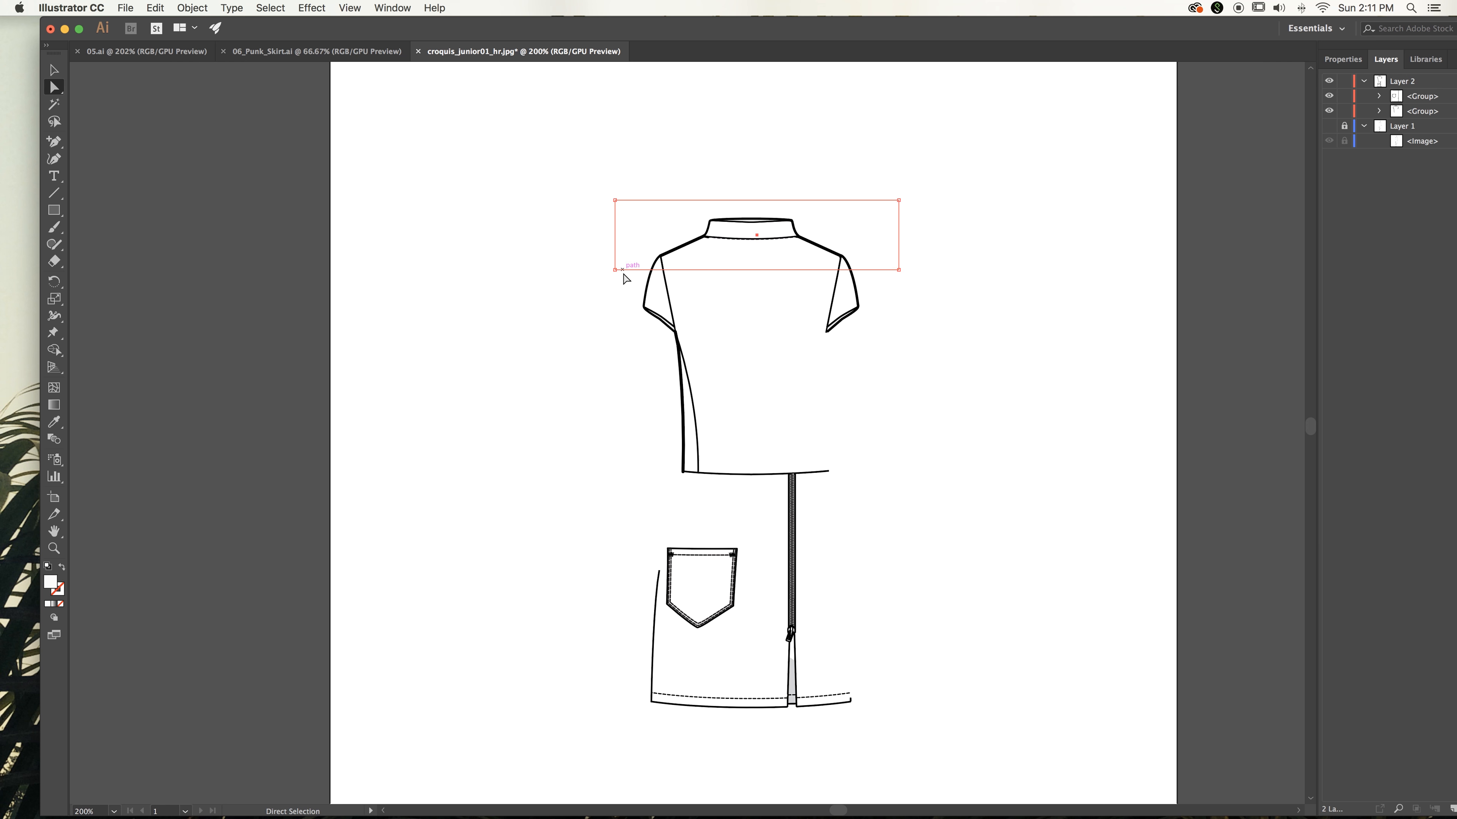
key(super+v)
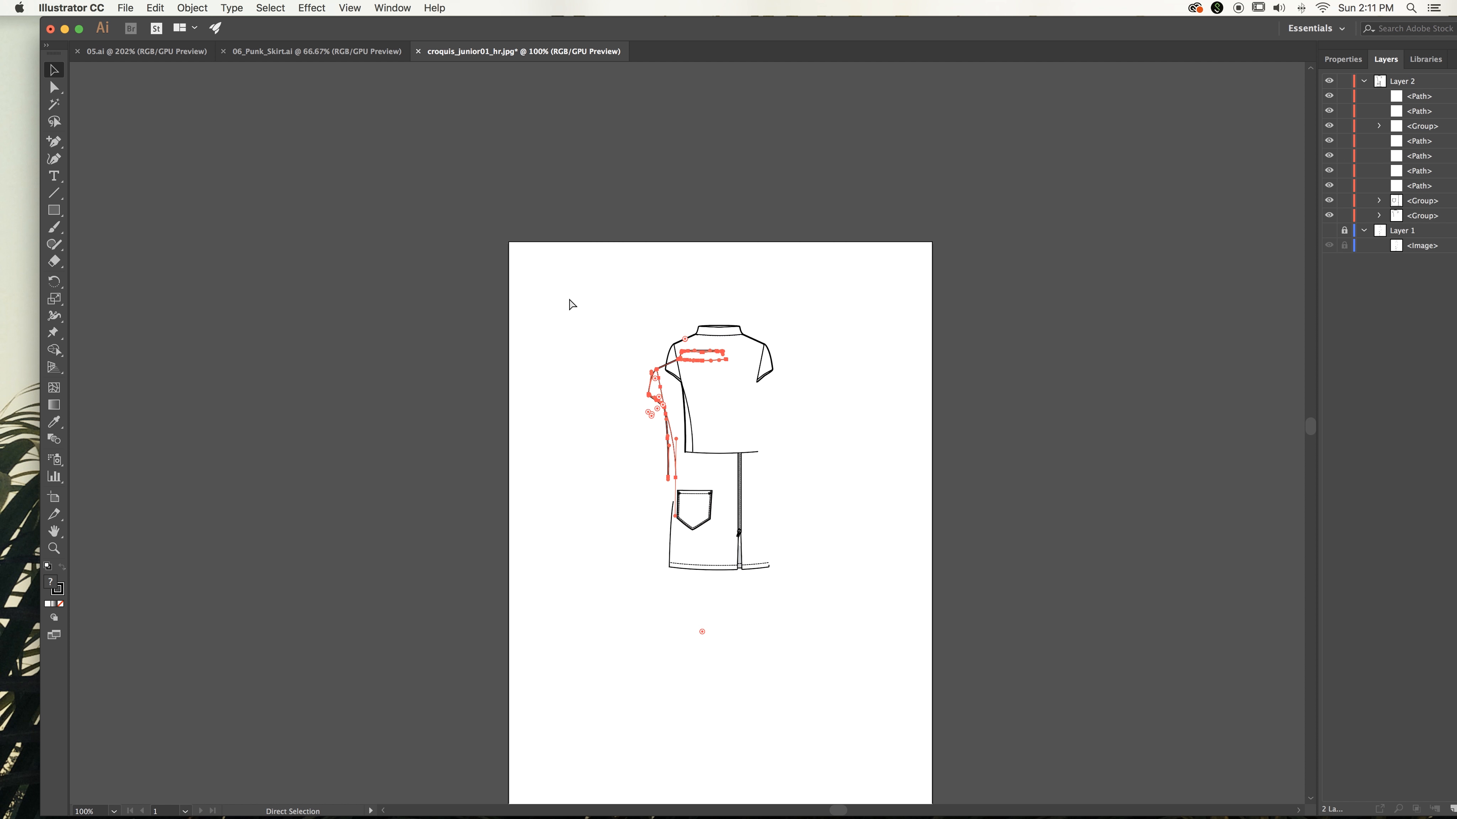
key(v)
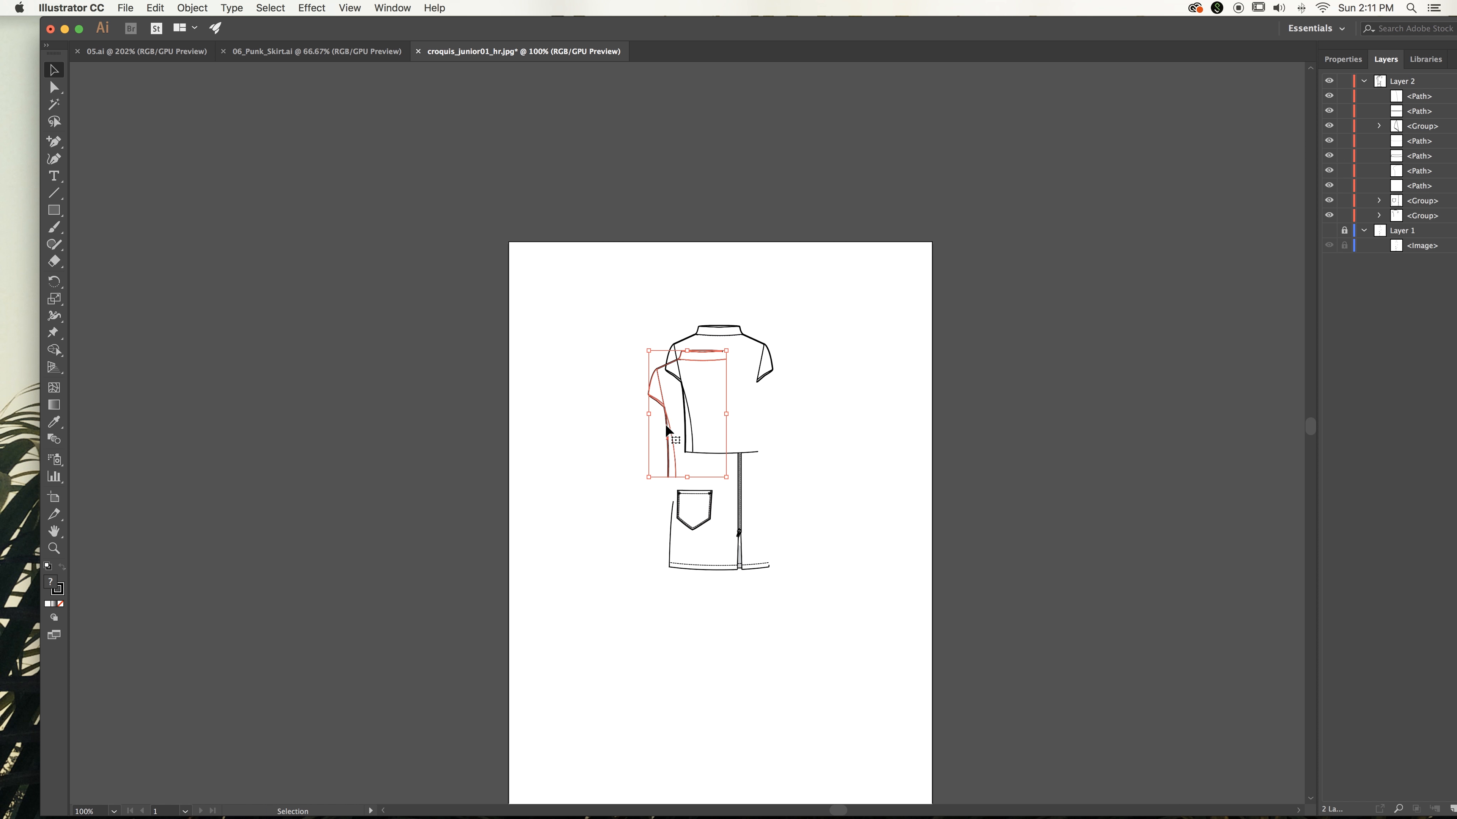
drag(665, 424, 574, 369)
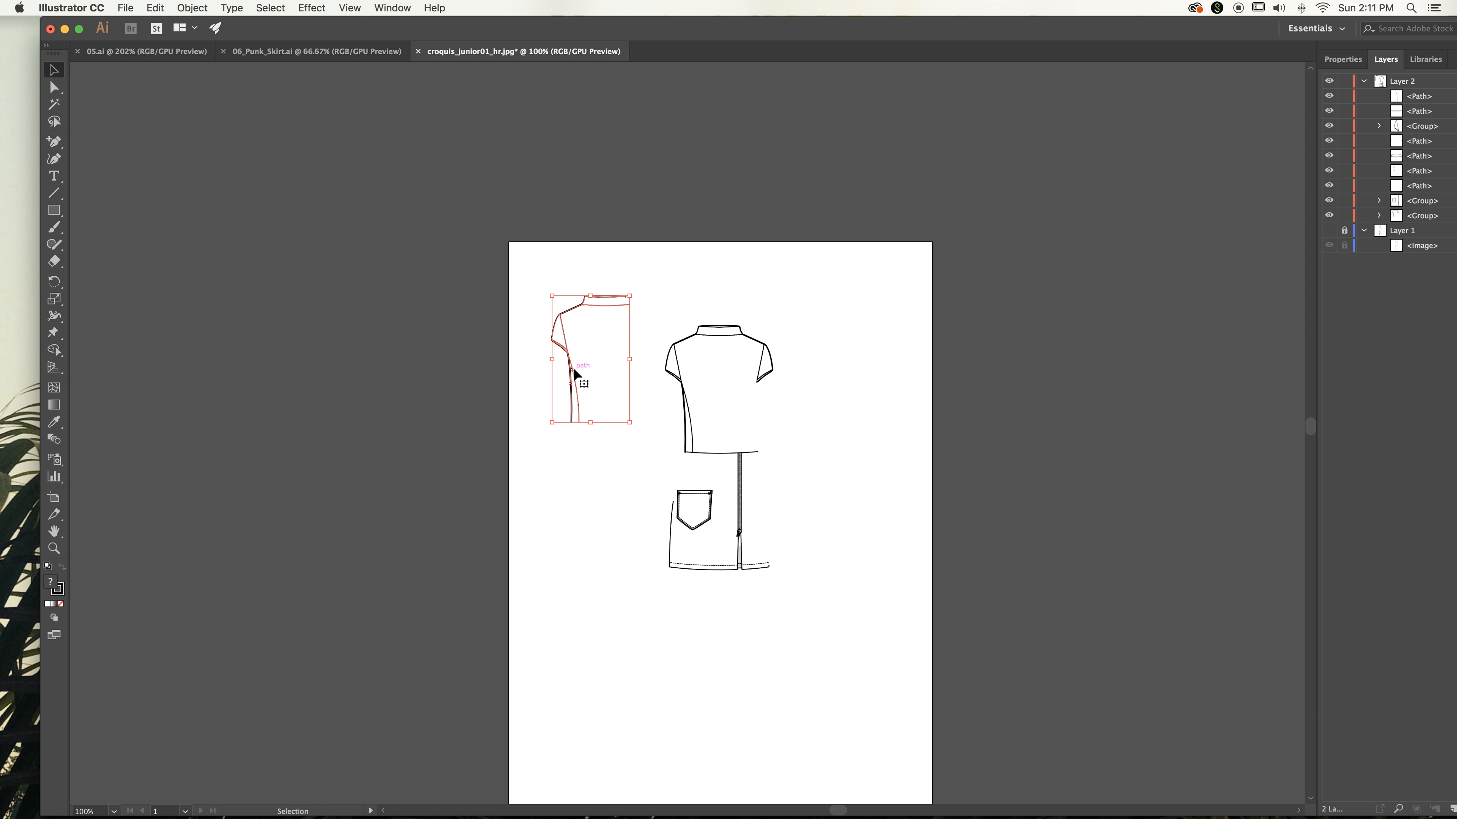
Reflect the copied bodice half across the vertical axis and position it as the right half of the dress
right_click(573, 370)
mouse_move(642, 498)
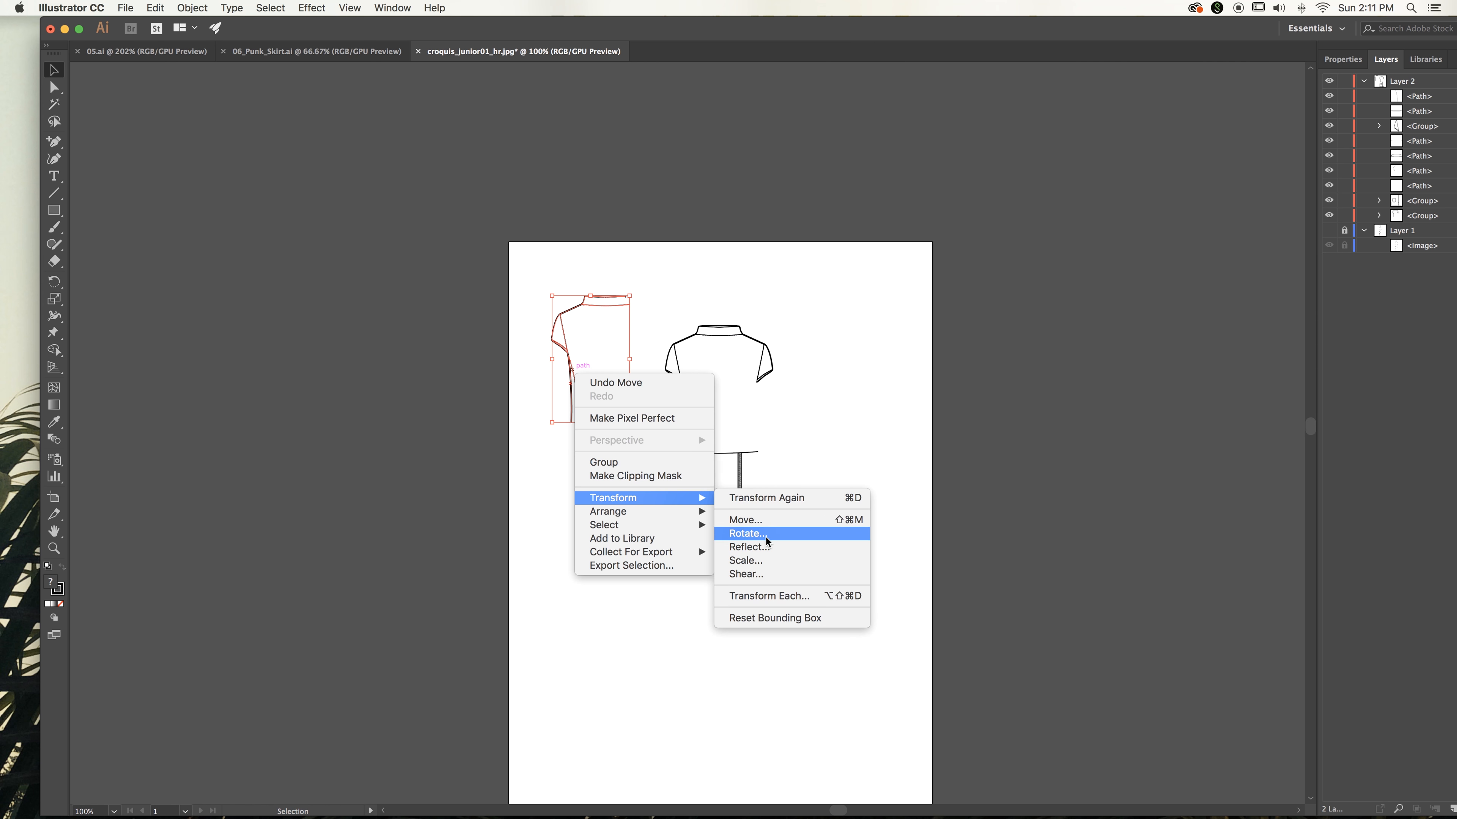
click(766, 546)
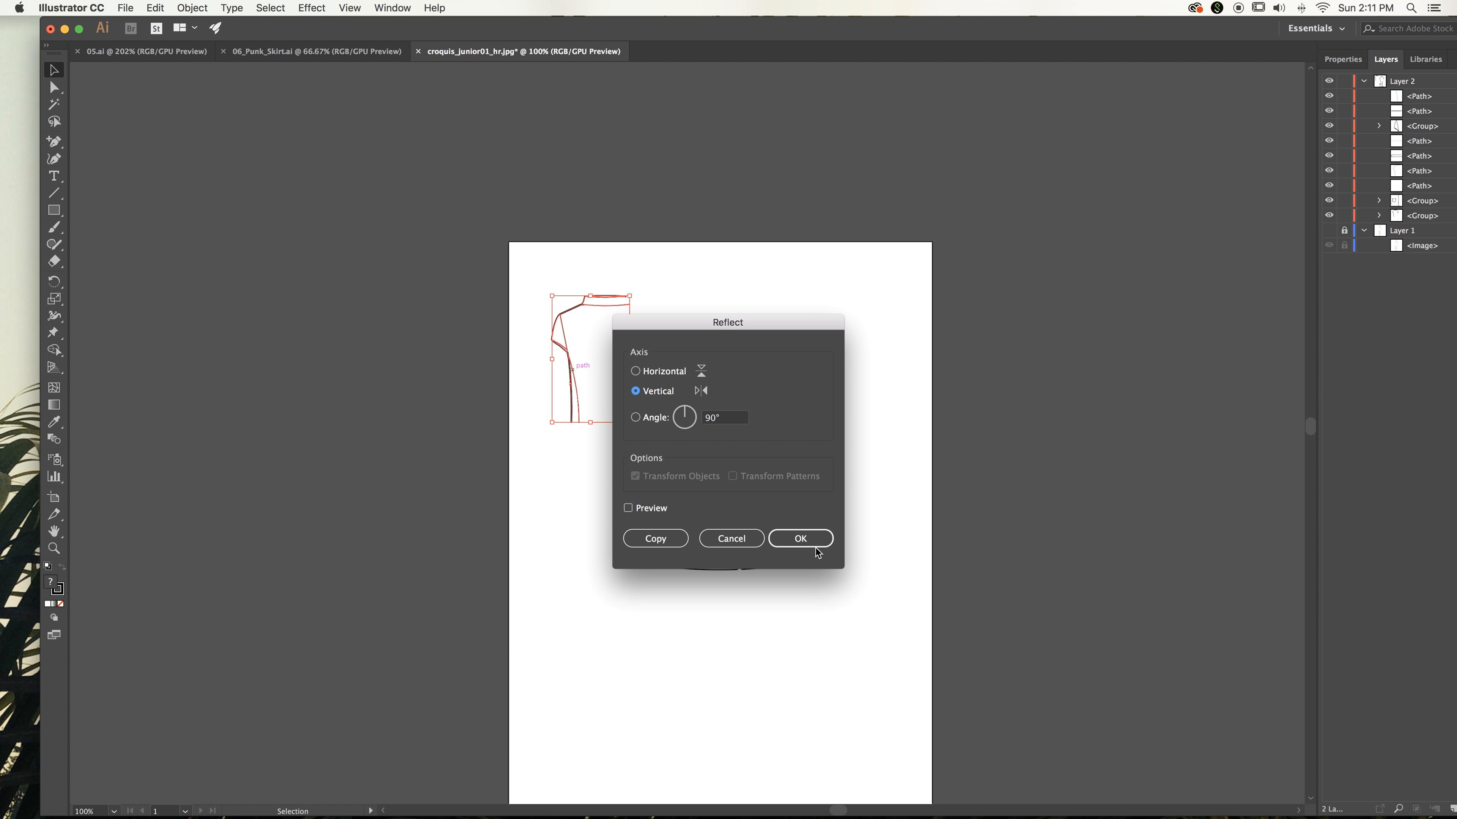
click(814, 546)
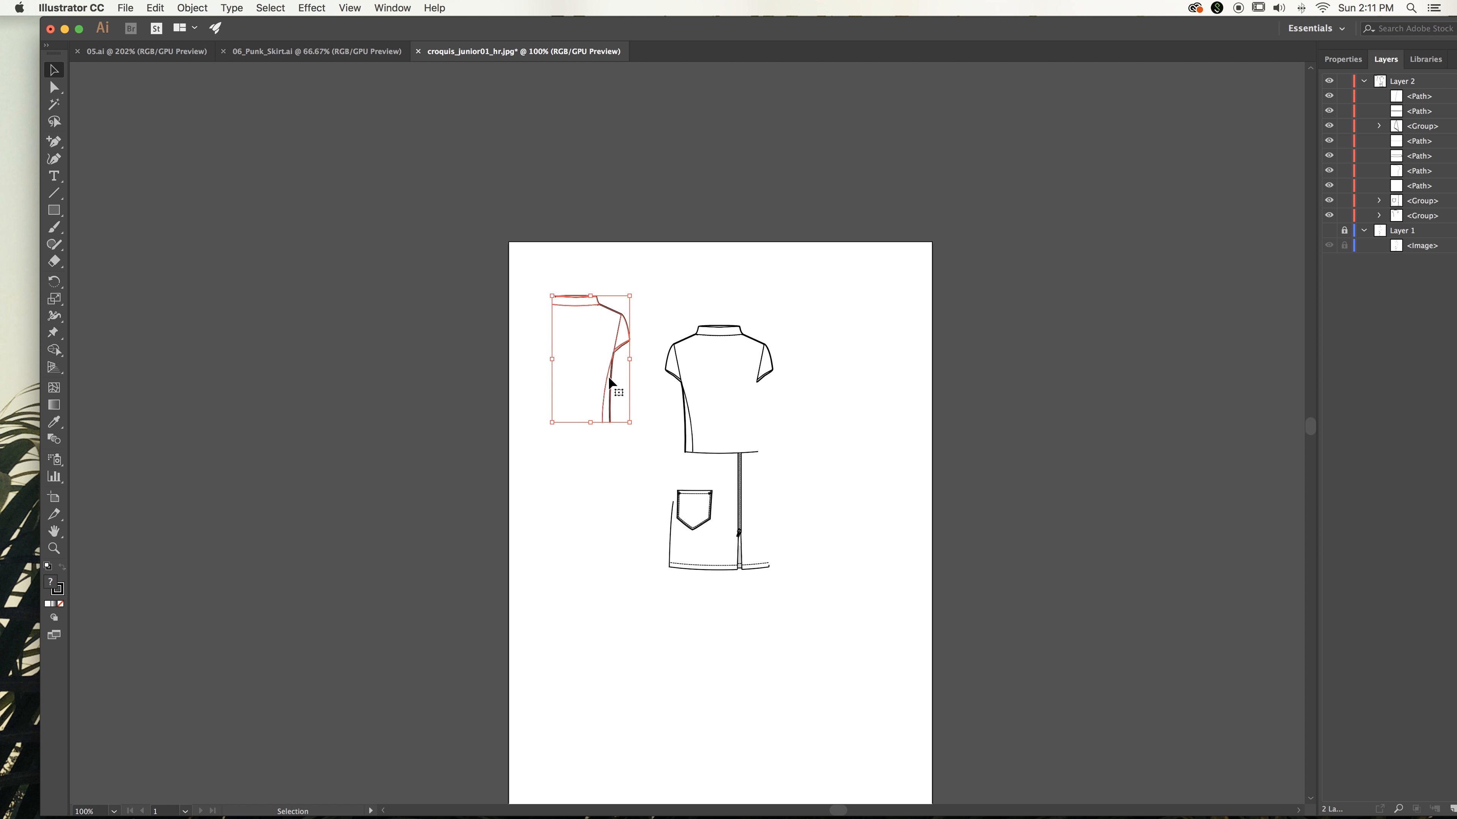
drag(616, 390, 760, 410)
click(809, 414)
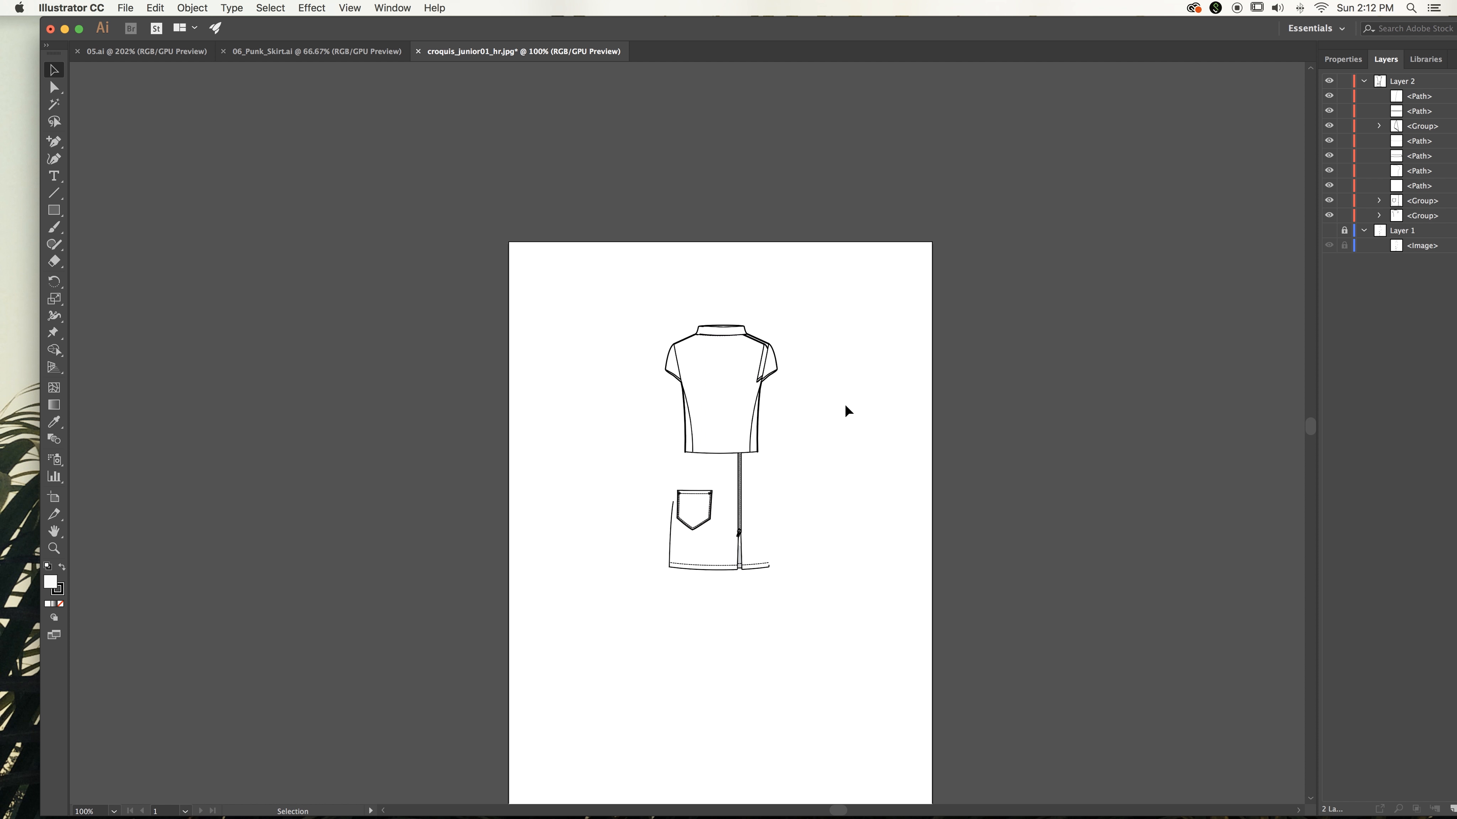
Delete the old right armhole line and leftover sleeve lines overlapping the mirrored half
key(super+equal)
key(super+equal)
key(super+equal)
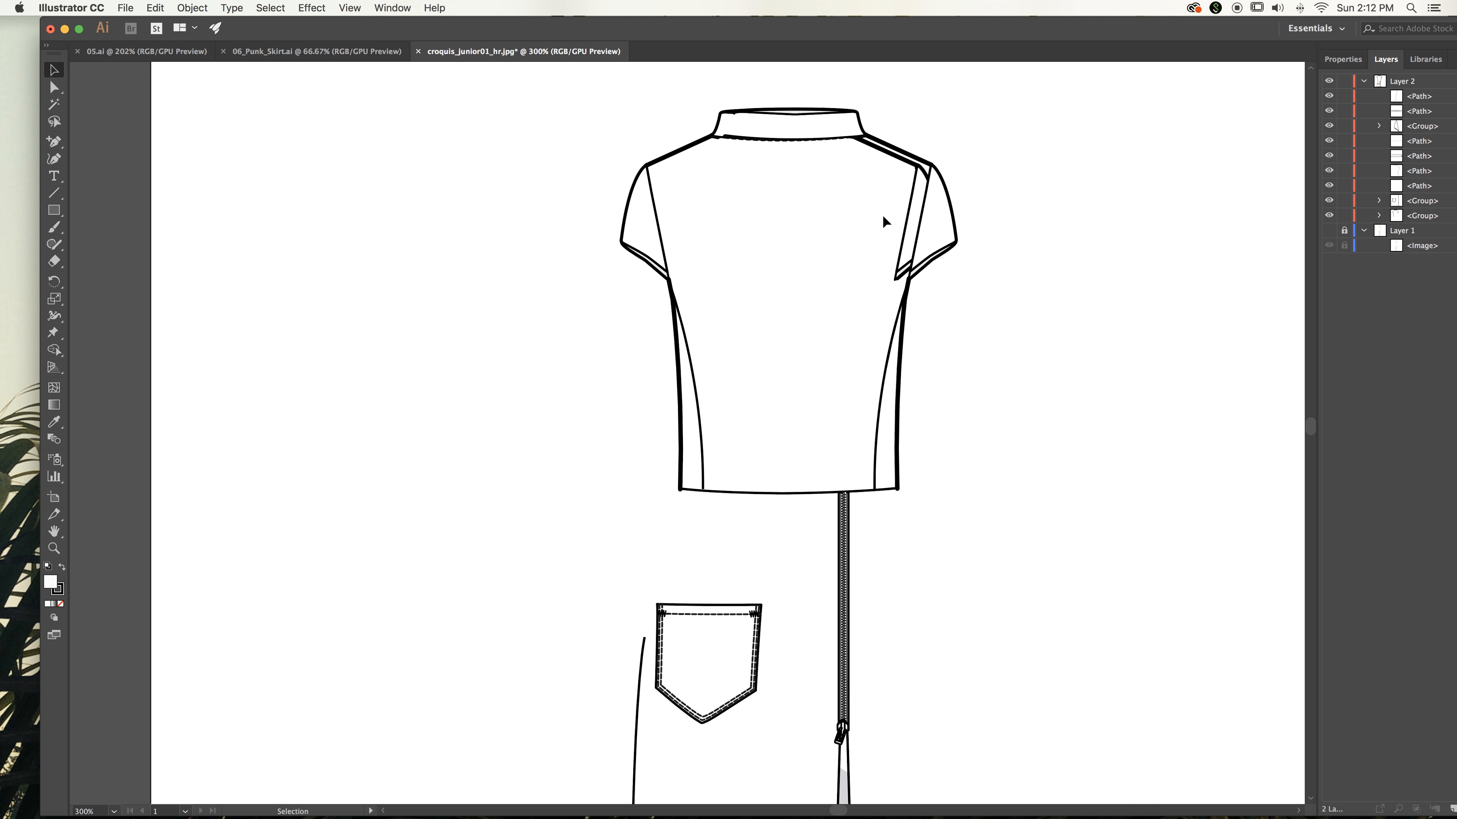
scroll(883, 220, up, 5)
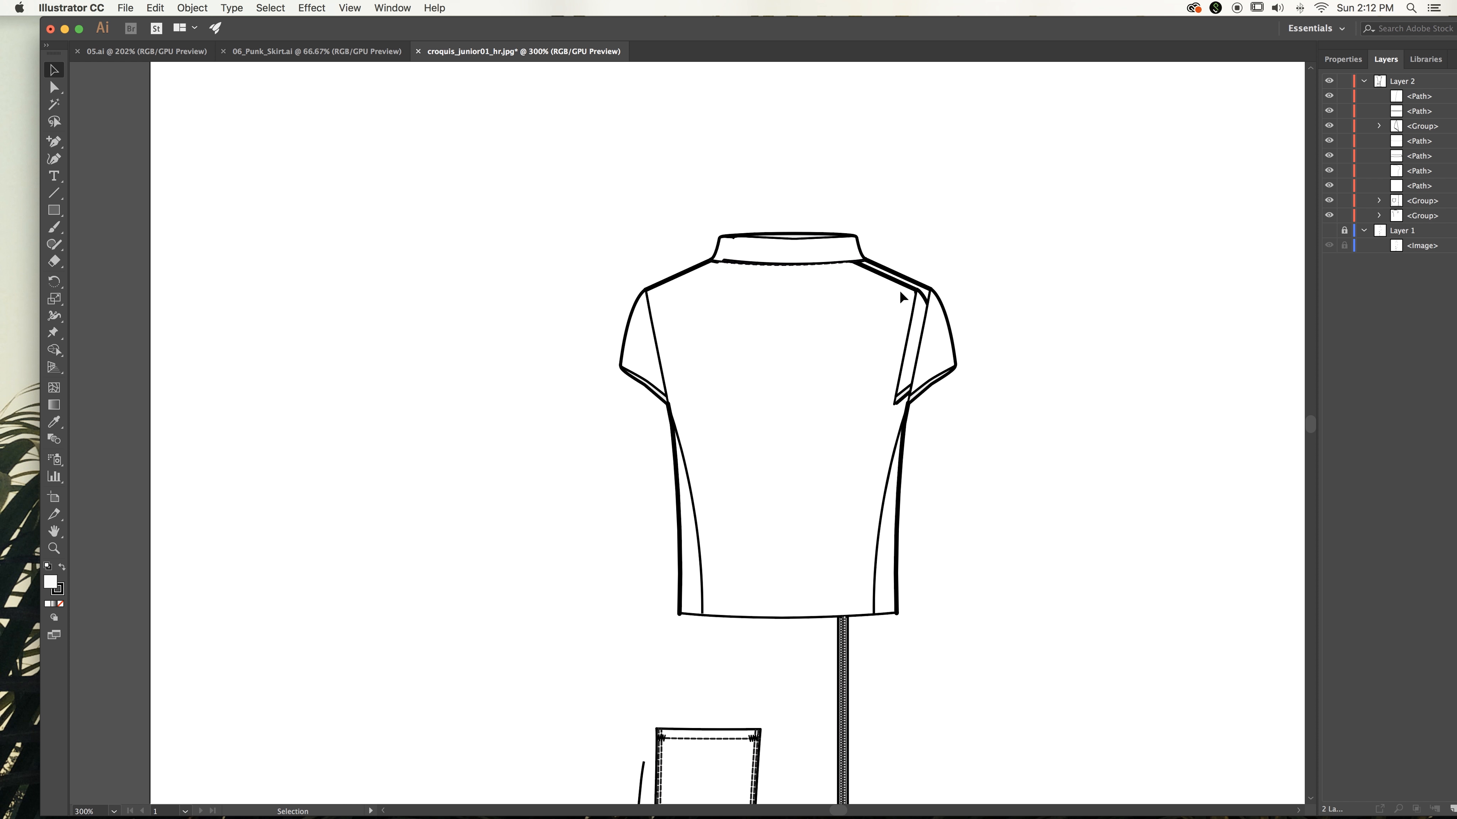
click(54, 87)
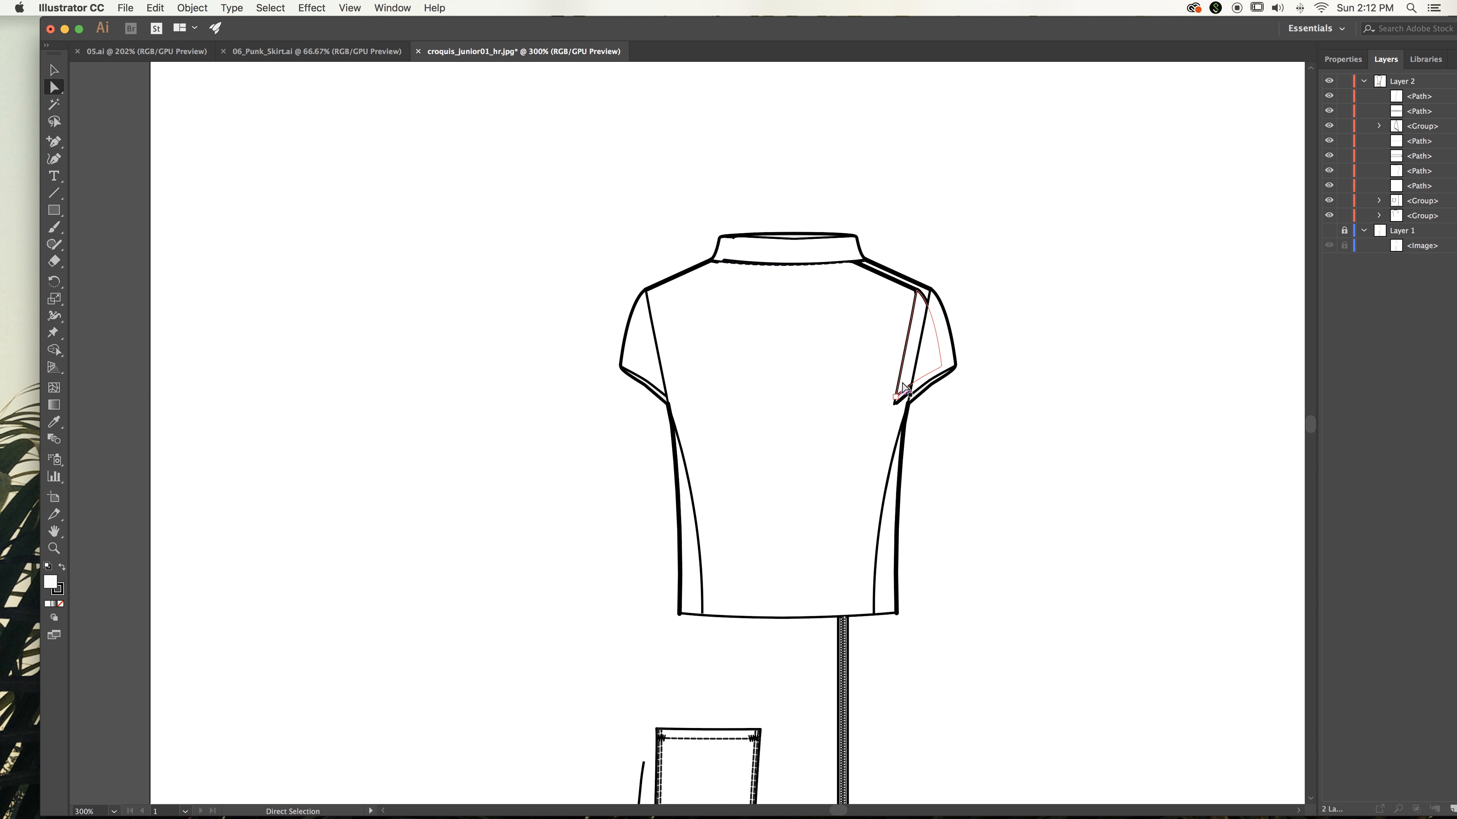
click(905, 364)
key(Delete)
key(Delete)
click(894, 402)
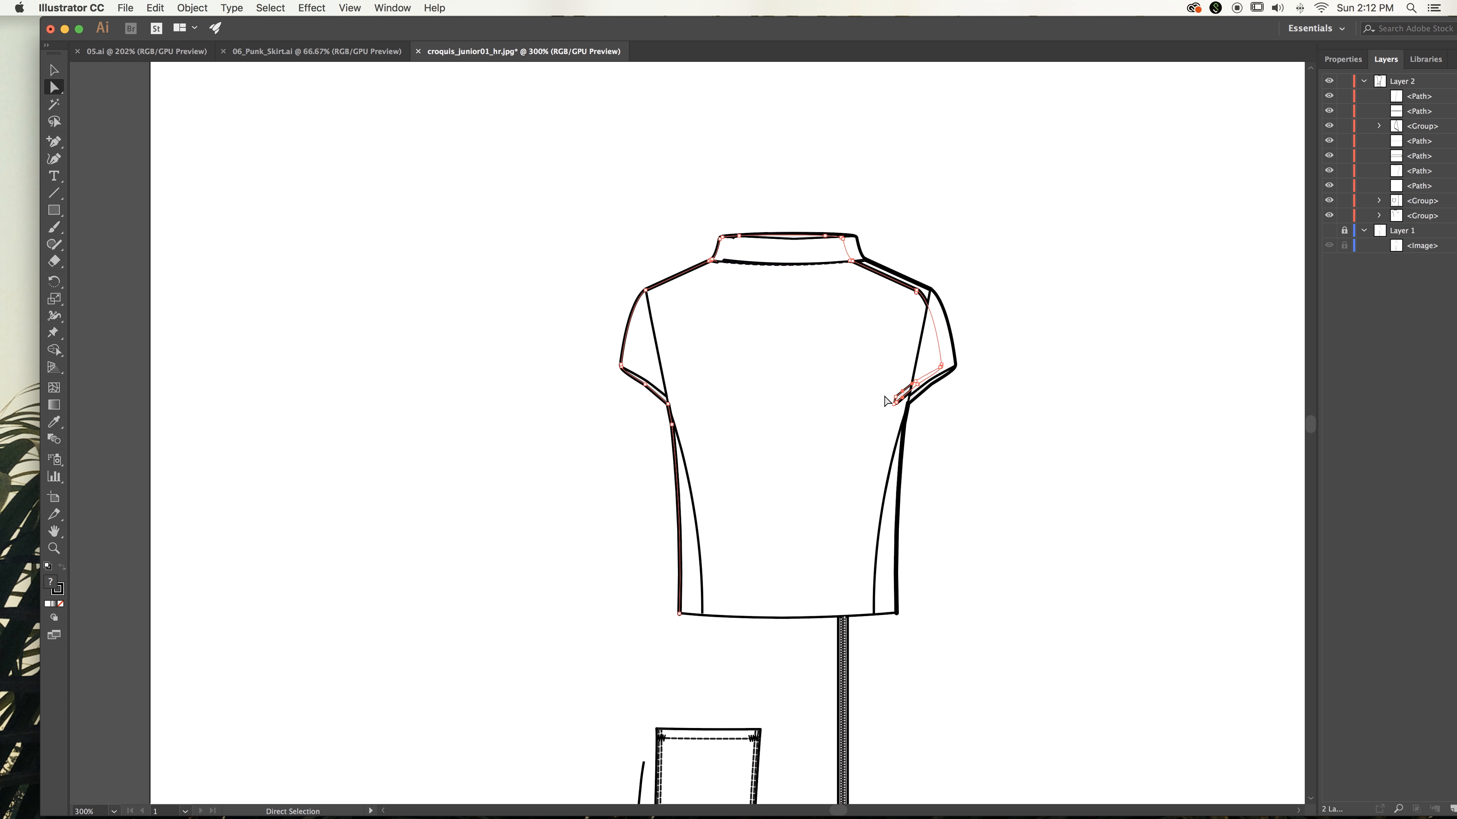
click(886, 400)
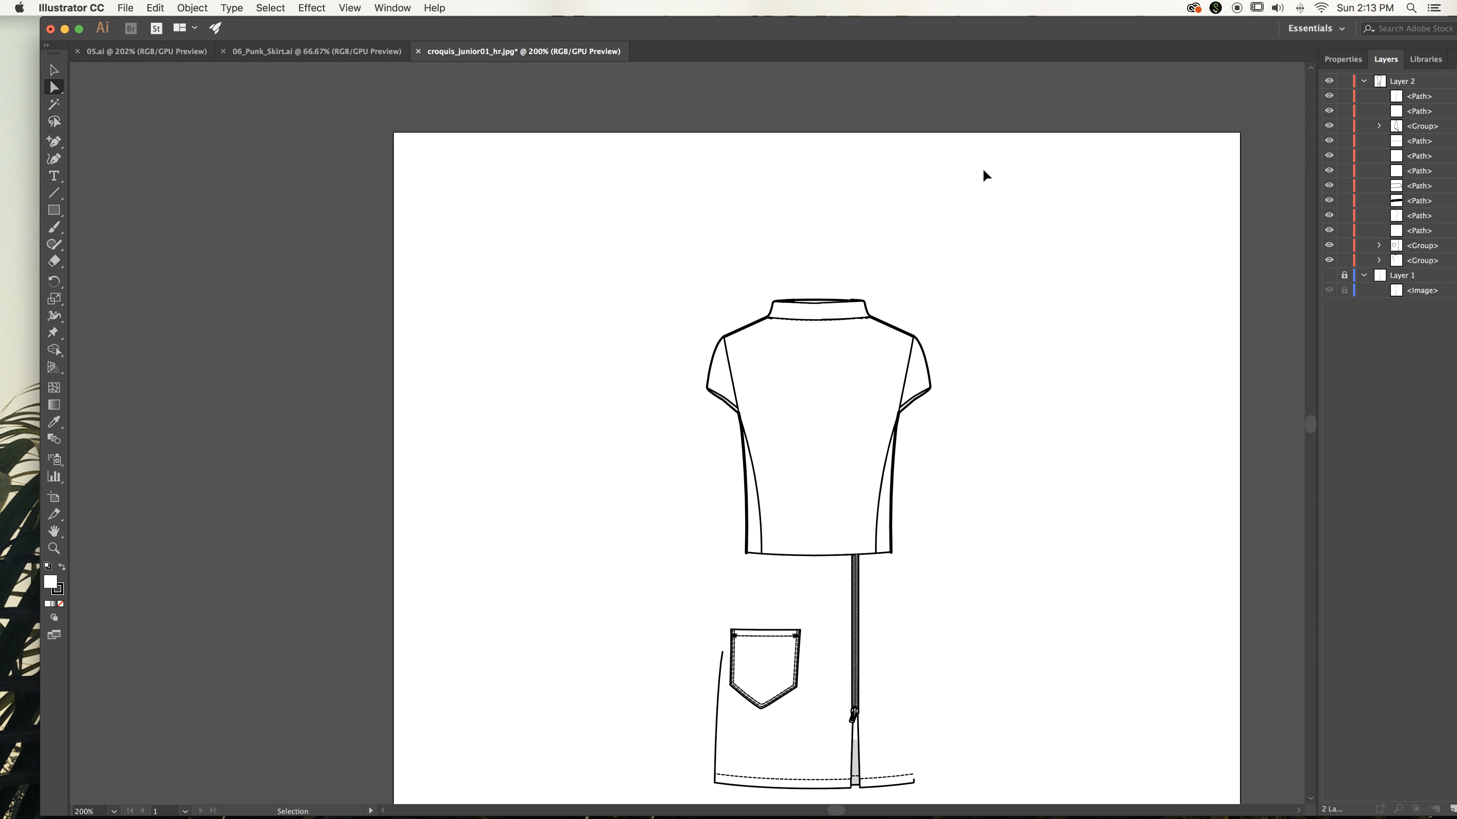
Delete the dashed stitching line along the collar's lower seam
key(super+=)
drag(979, 170, 785, 389)
click(745, 311)
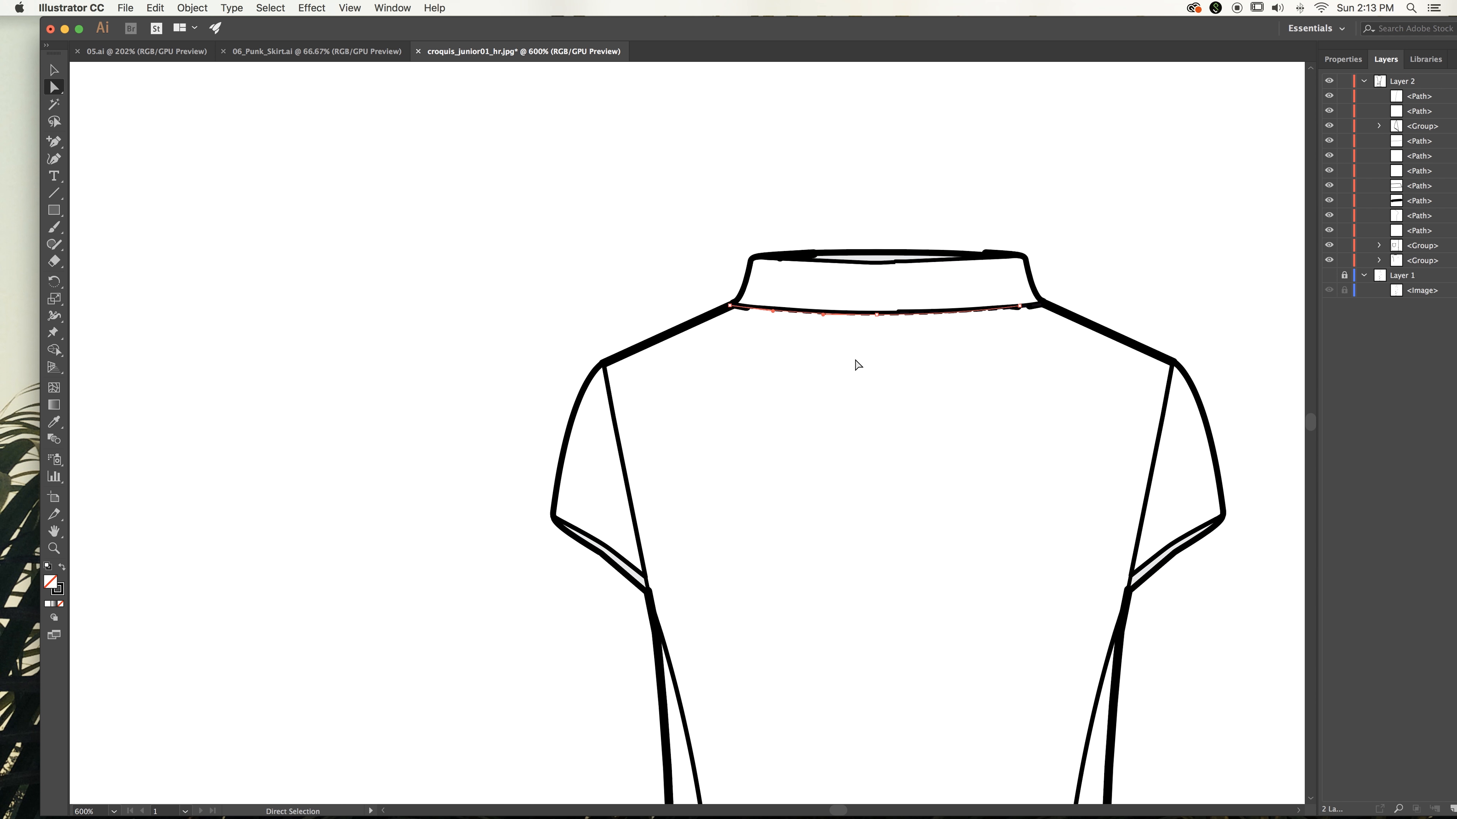
click(981, 311)
key(Delete)
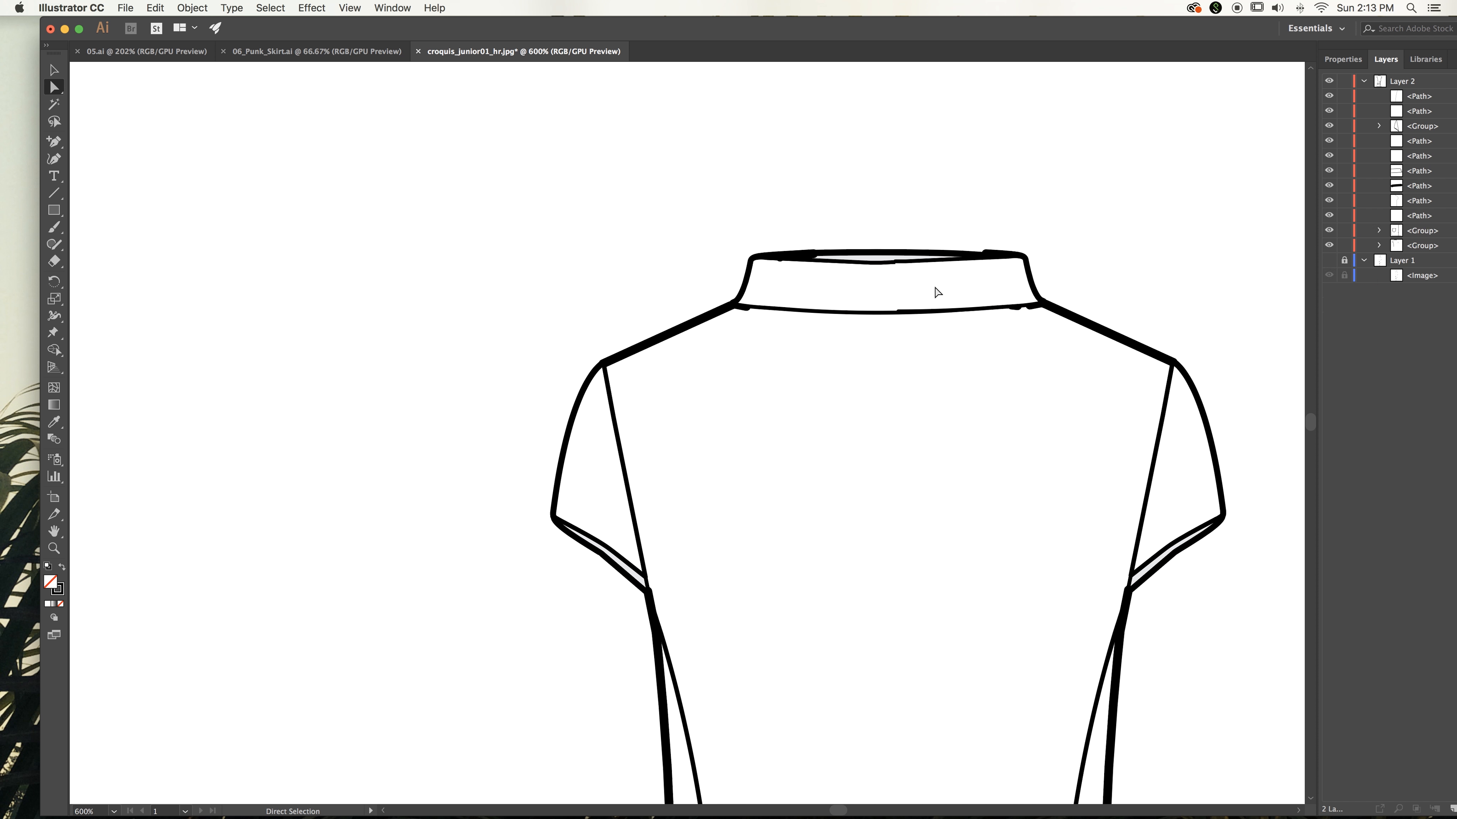
Delete the duplicate mirrored seam segments and leftover fragments along the right part of the collar's lower edge
click(903, 310)
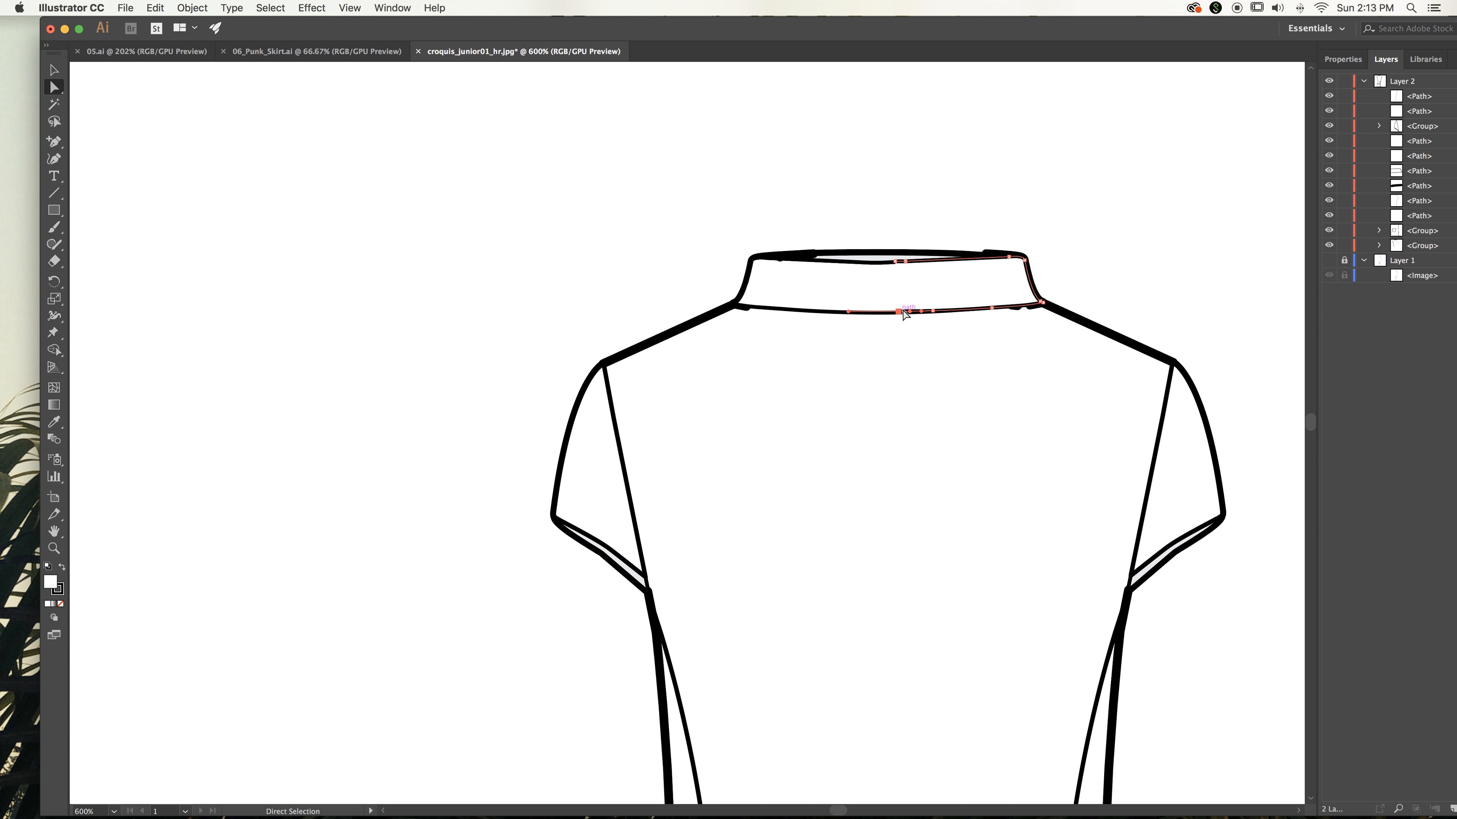
key(Delete)
click(942, 311)
key(Delete)
click(979, 368)
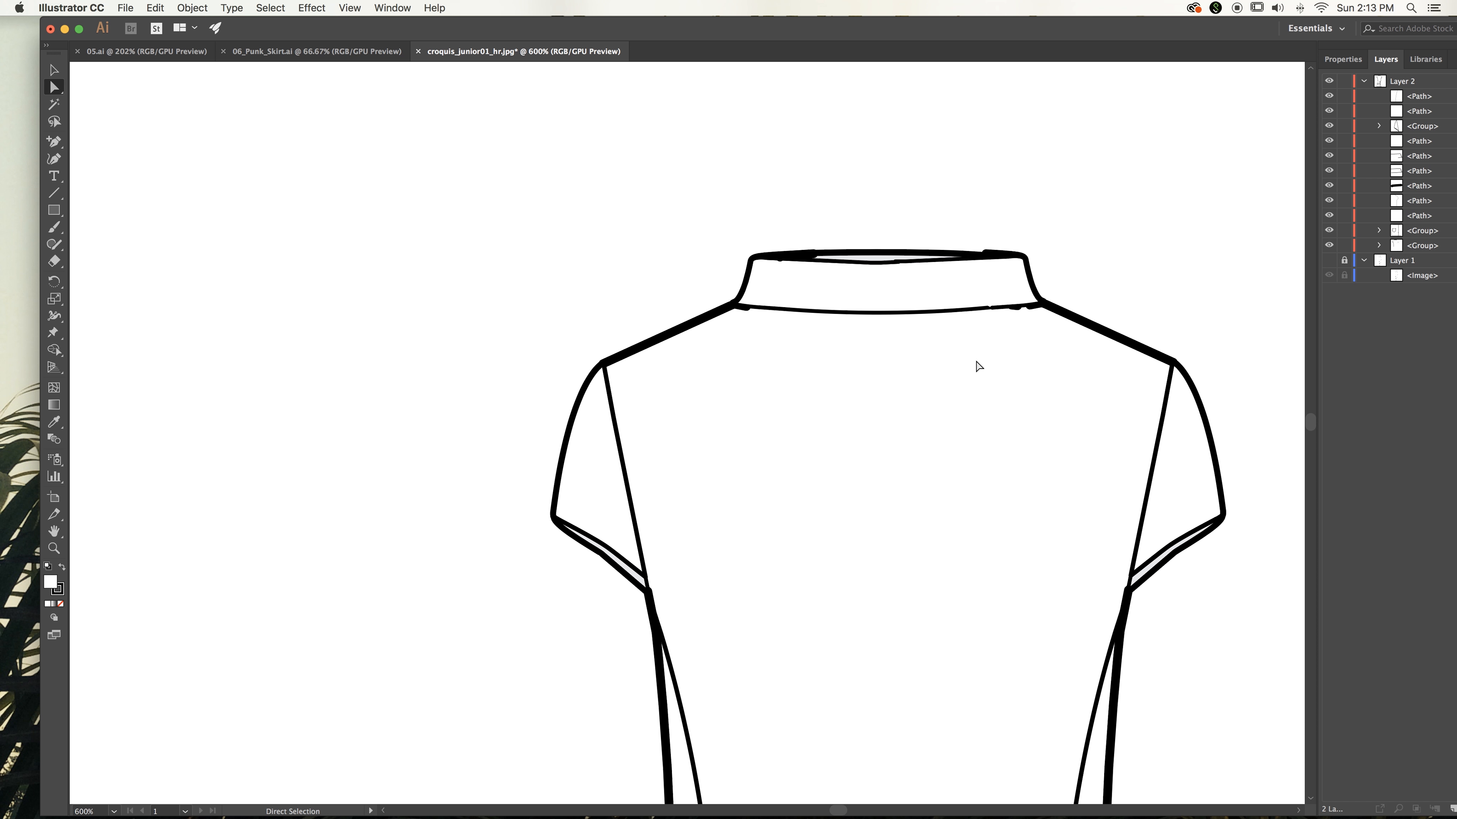
click(1004, 308)
key(Delete)
key(Delete)
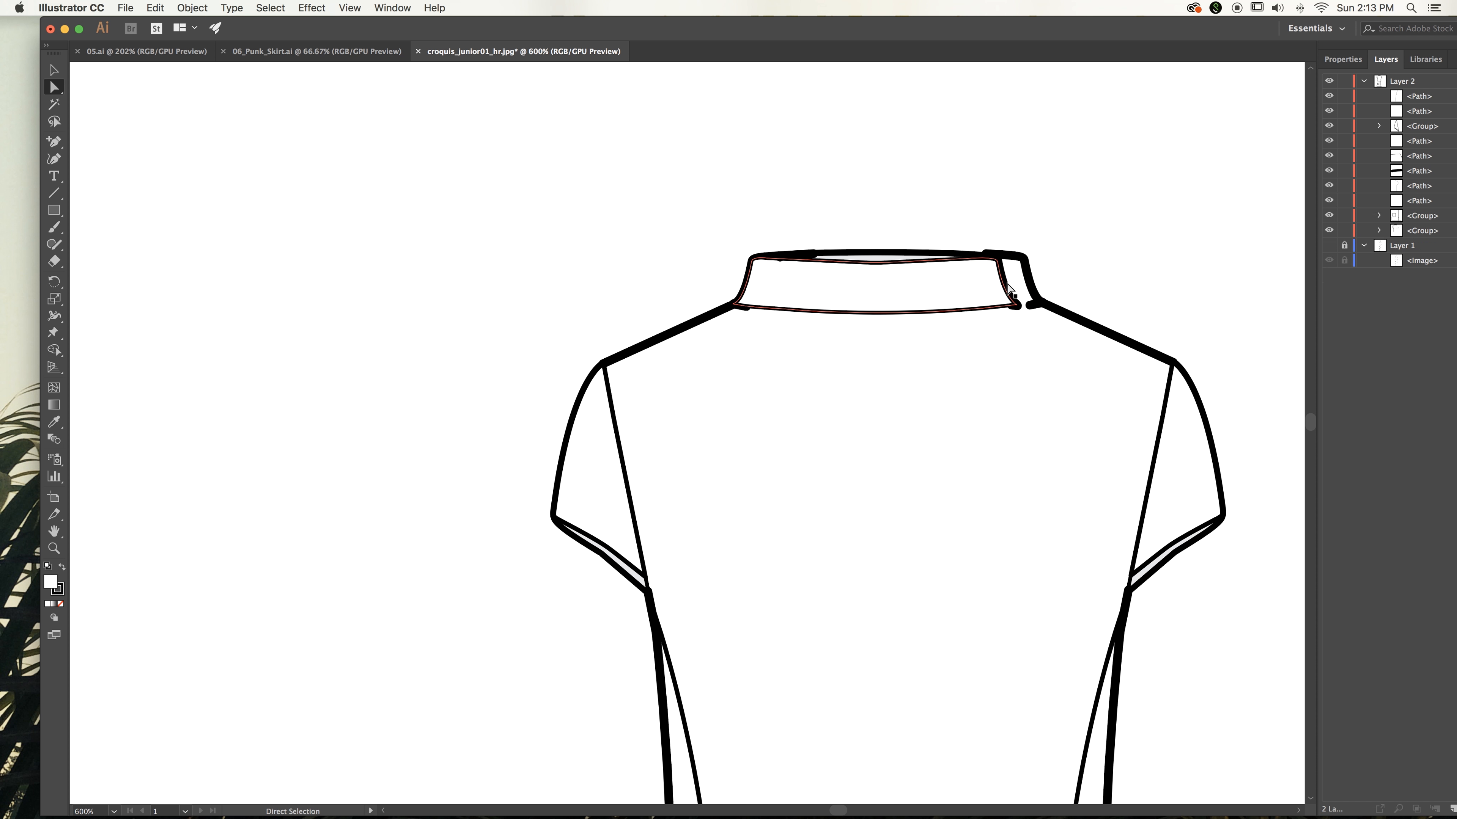
Delete the collar's remaining lower seam and old inner right edge, and undo the deletion of the left dress outline
drag(1008, 291, 1002, 282)
key(Delete)
click(1004, 288)
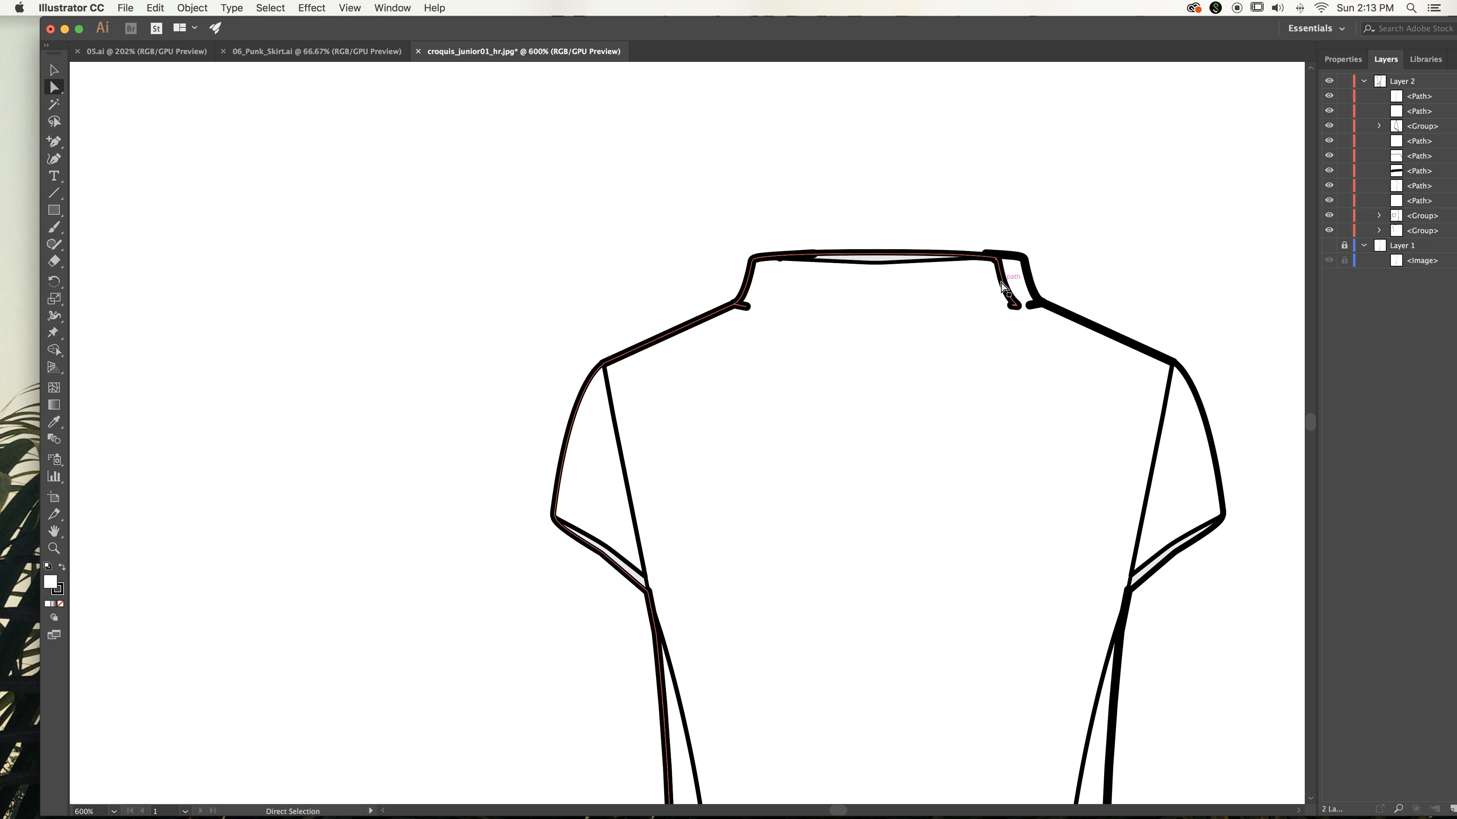
key(Delete)
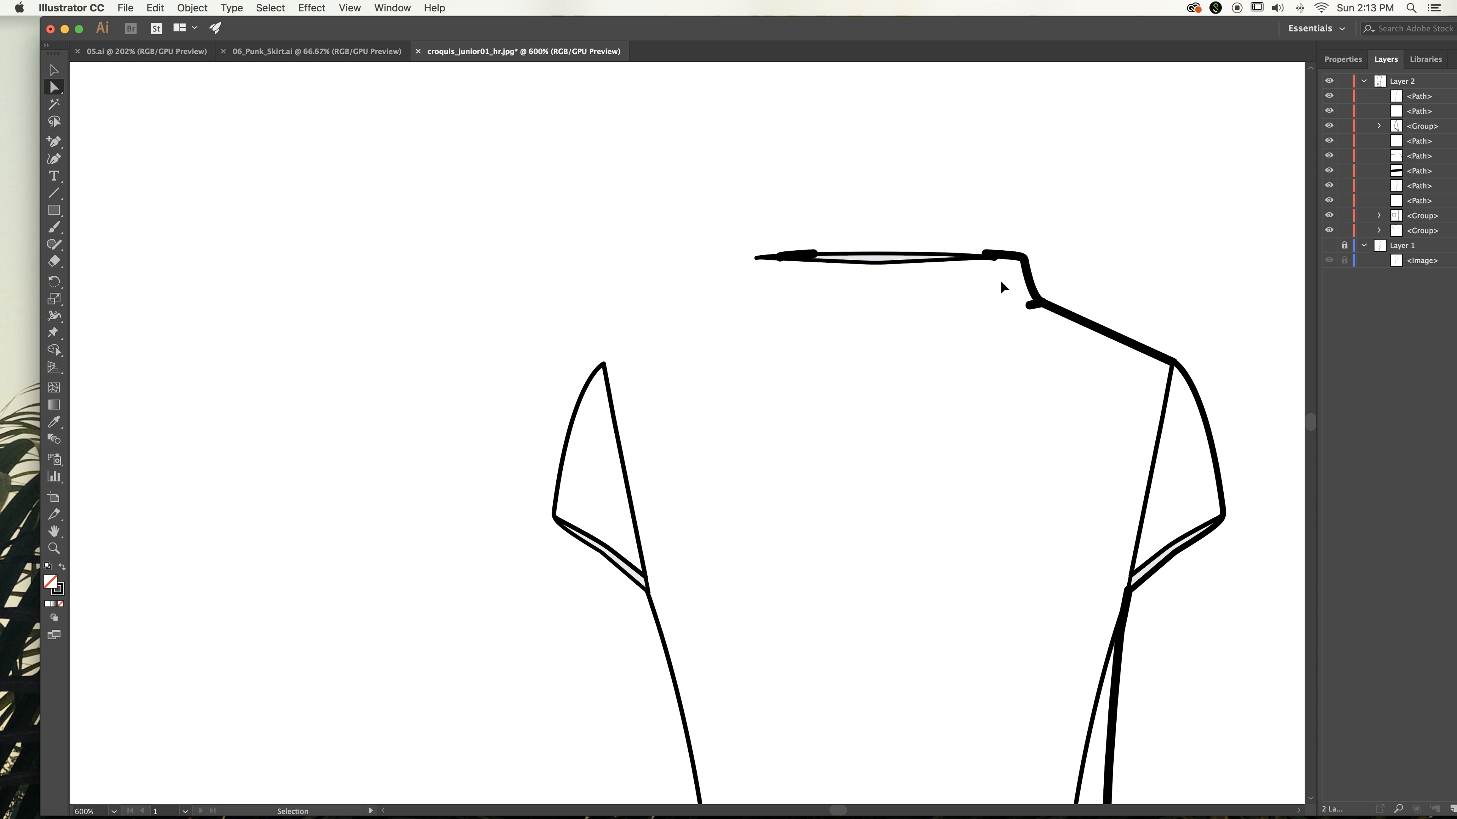
key(super+z)
click(1023, 173)
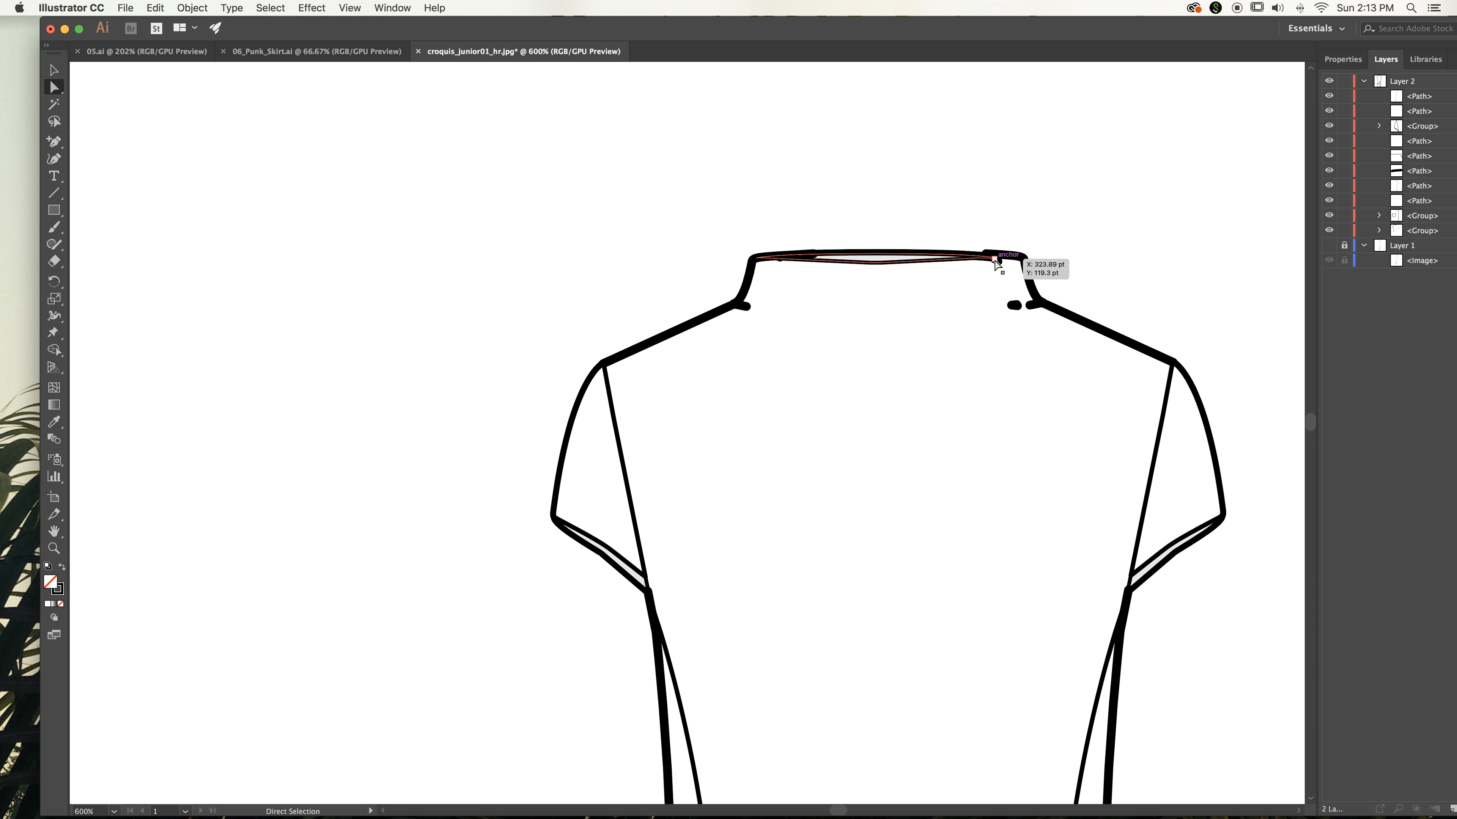
Delete the thin inner neckline curve at the collar's top, and undo the deletion attempted on the collar's outer outline
click(878, 263)
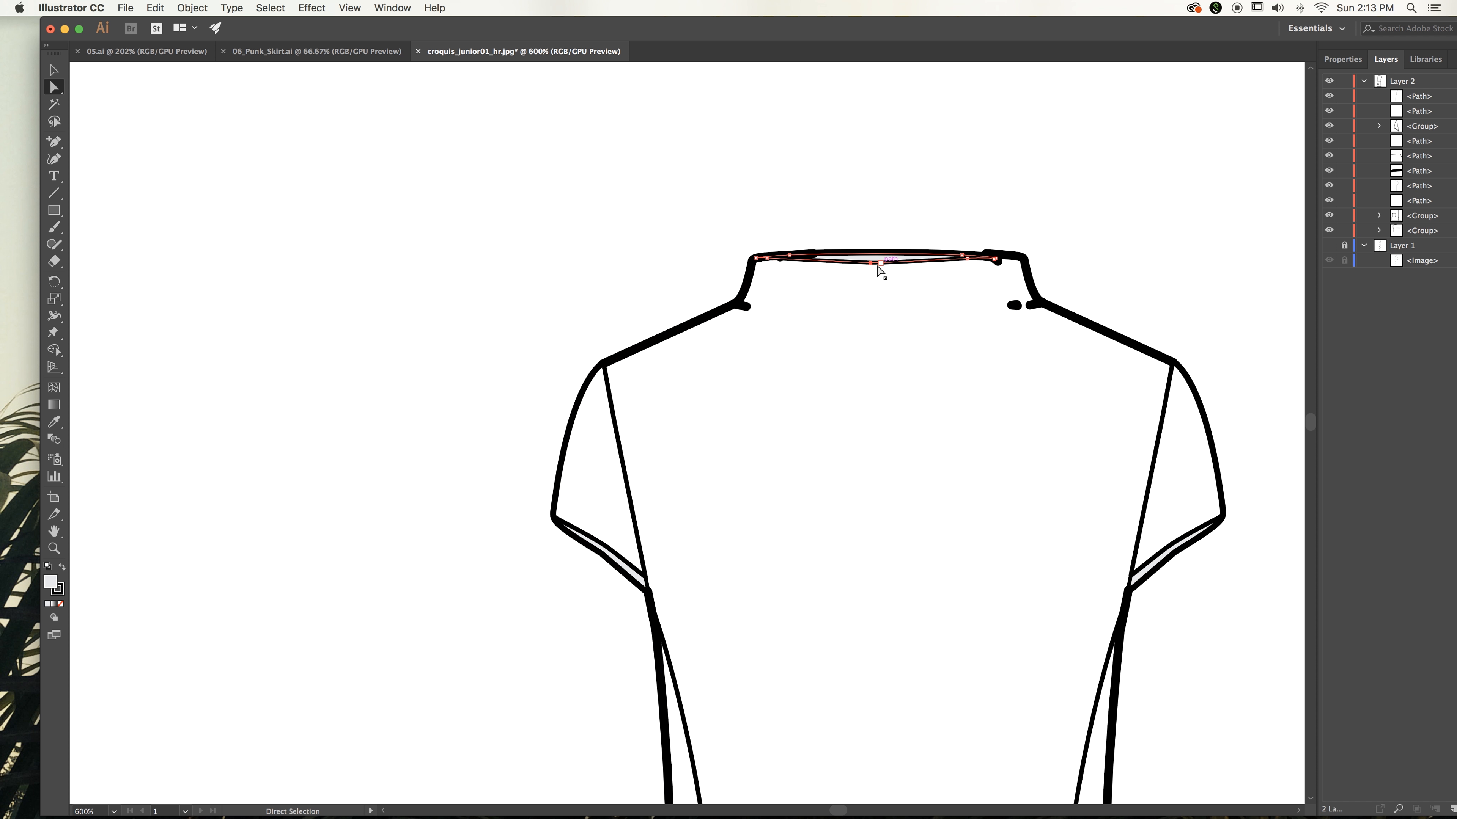
key(Delete)
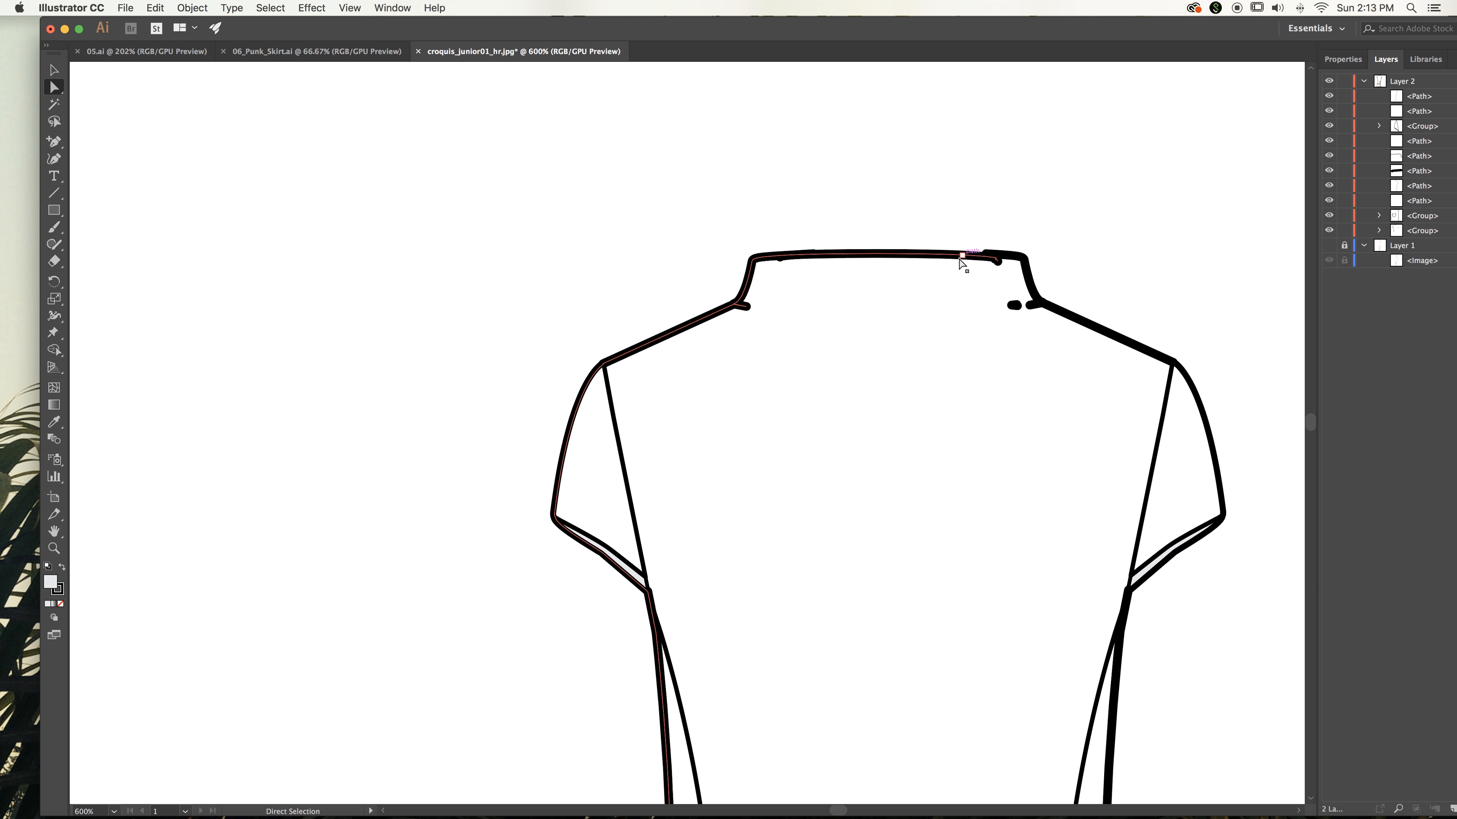
drag(996, 259, 997, 263)
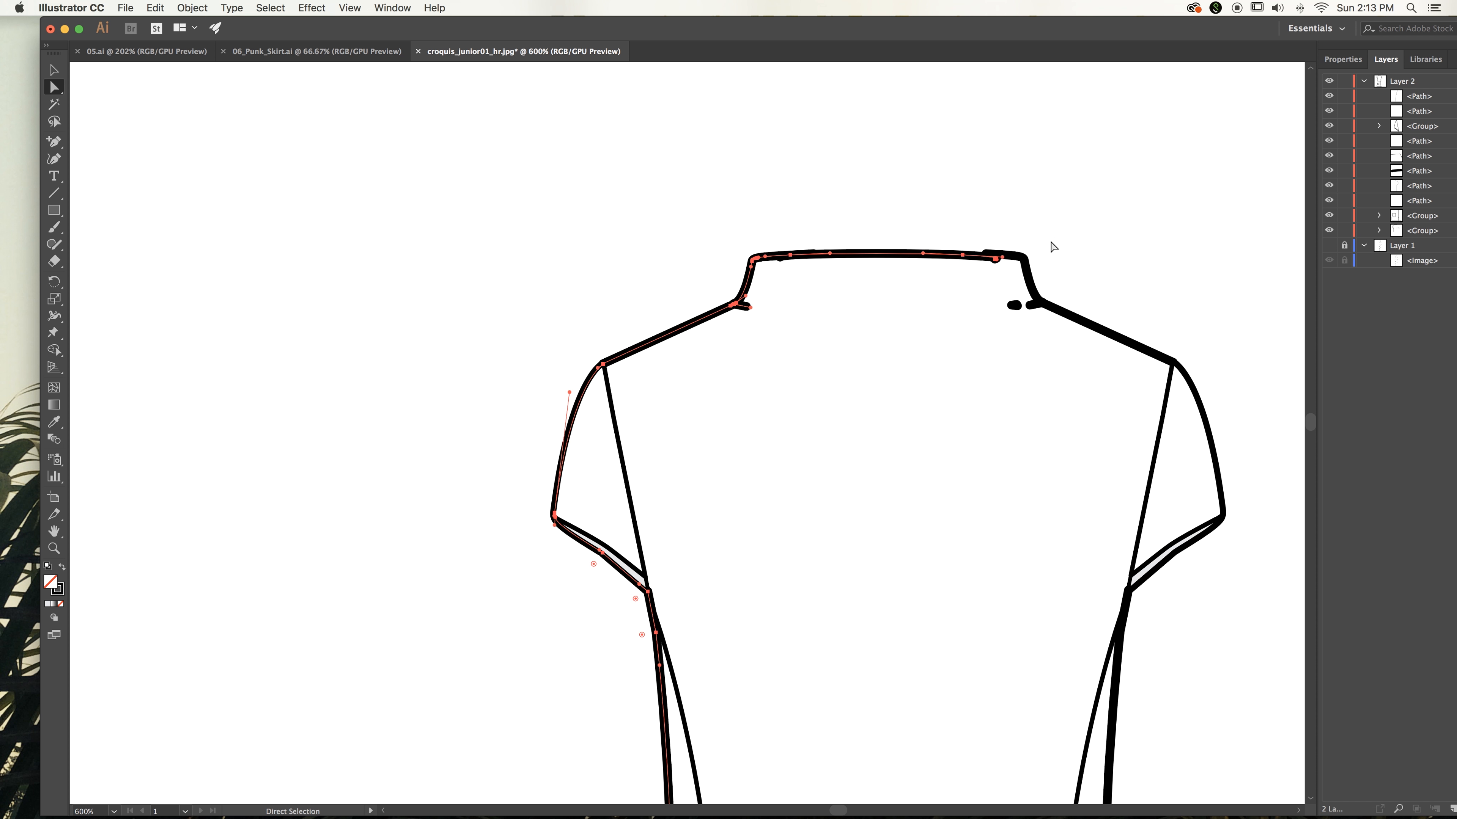
key(Delete)
key(super+z)
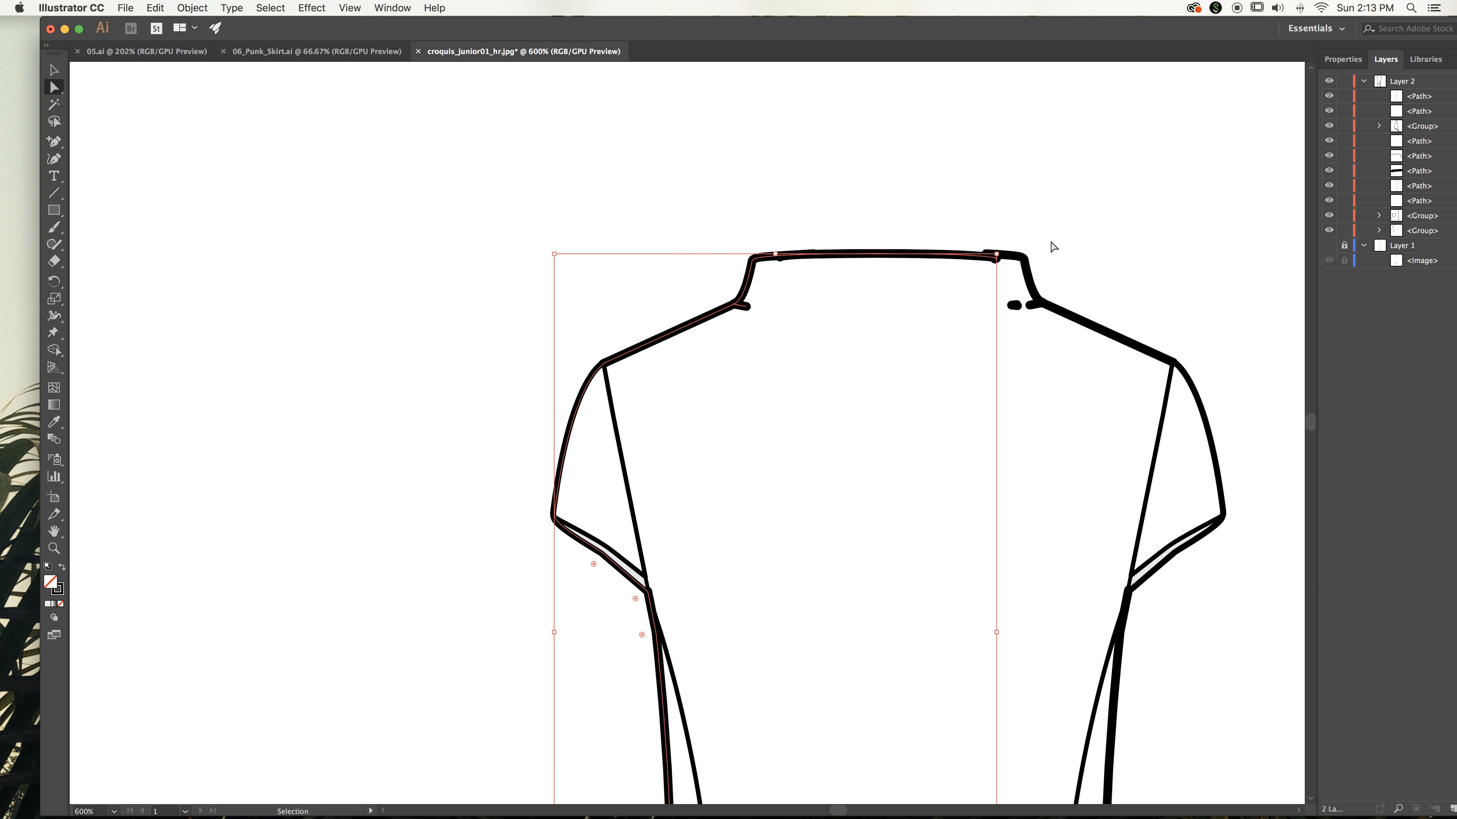
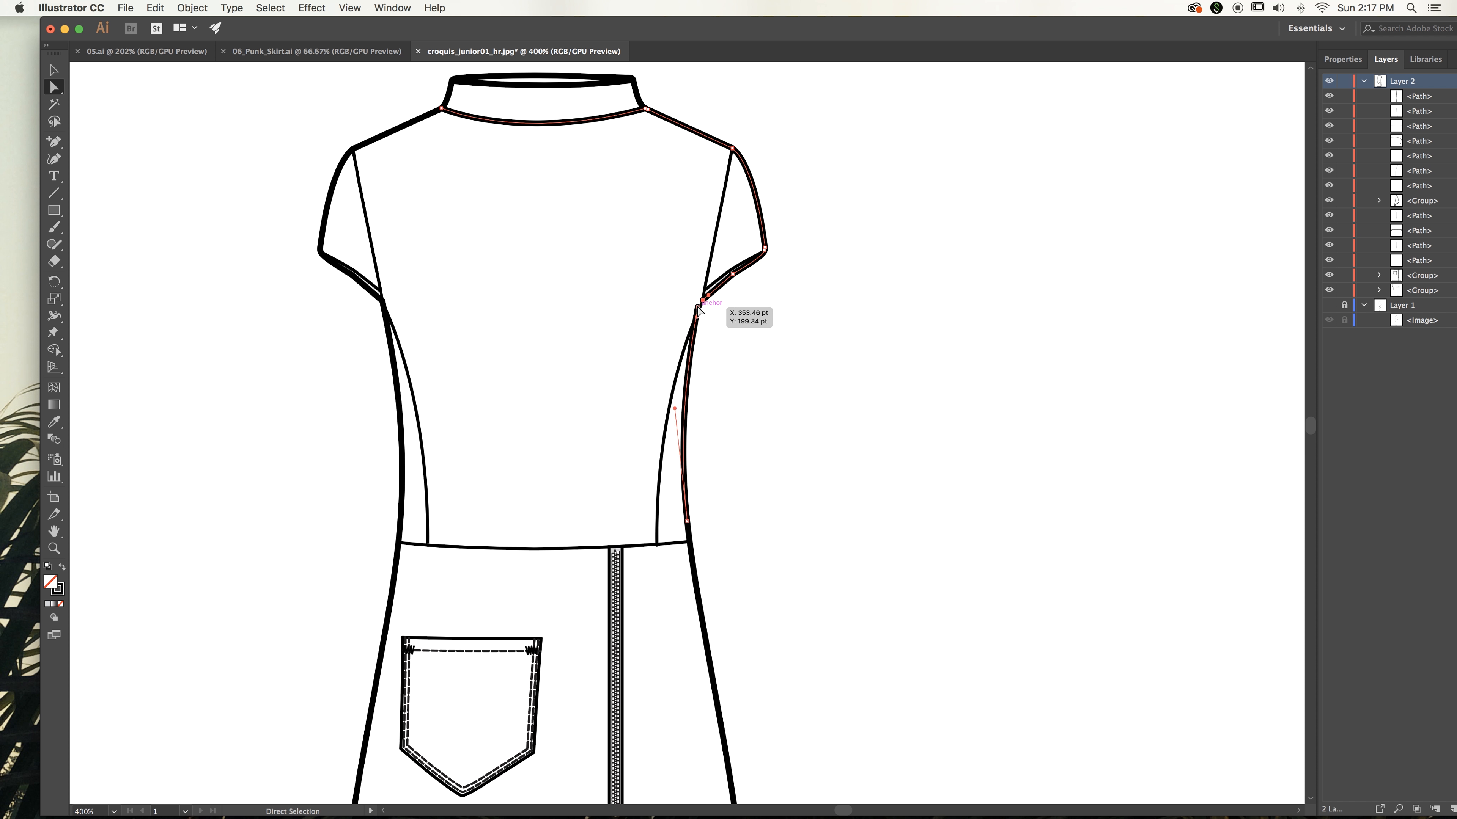
Join the right side line to the sleeve outline at the underarm and extend its lower end down to hem level
click(695, 311)
click(763, 368)
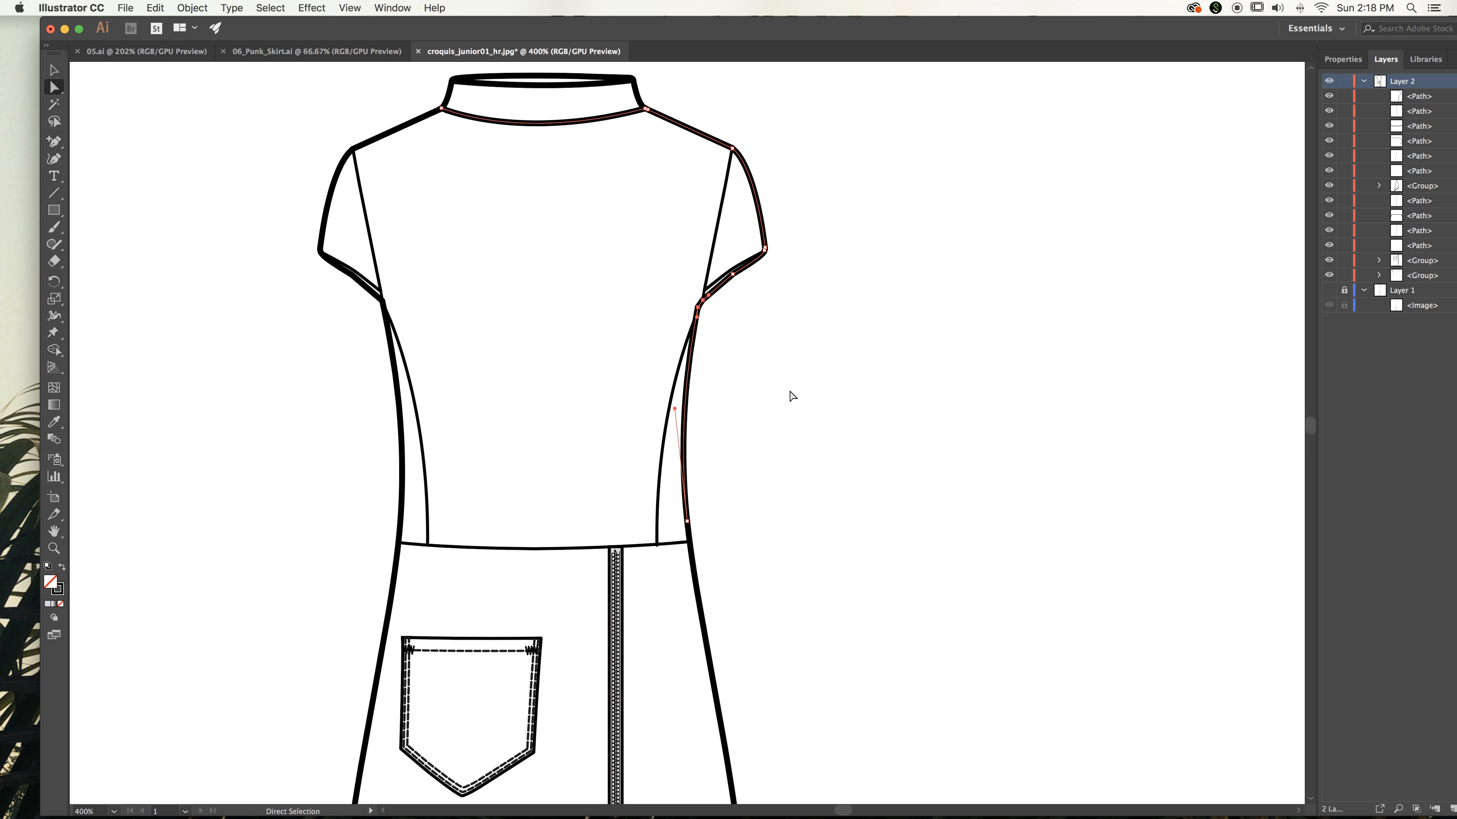
scroll(791, 396, down, 8)
scroll(792, 396, down, 9)
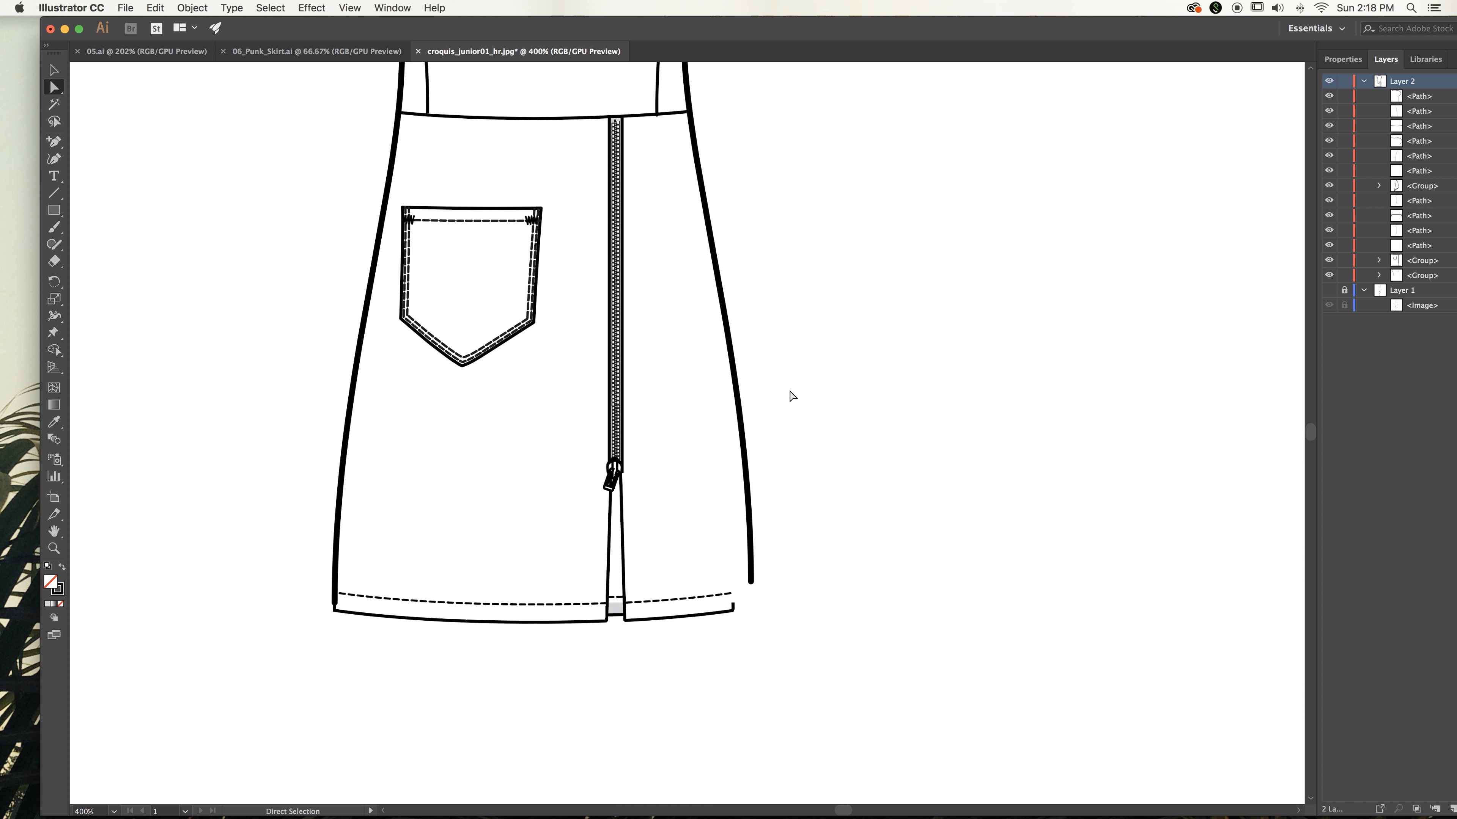
drag(751, 539, 751, 565)
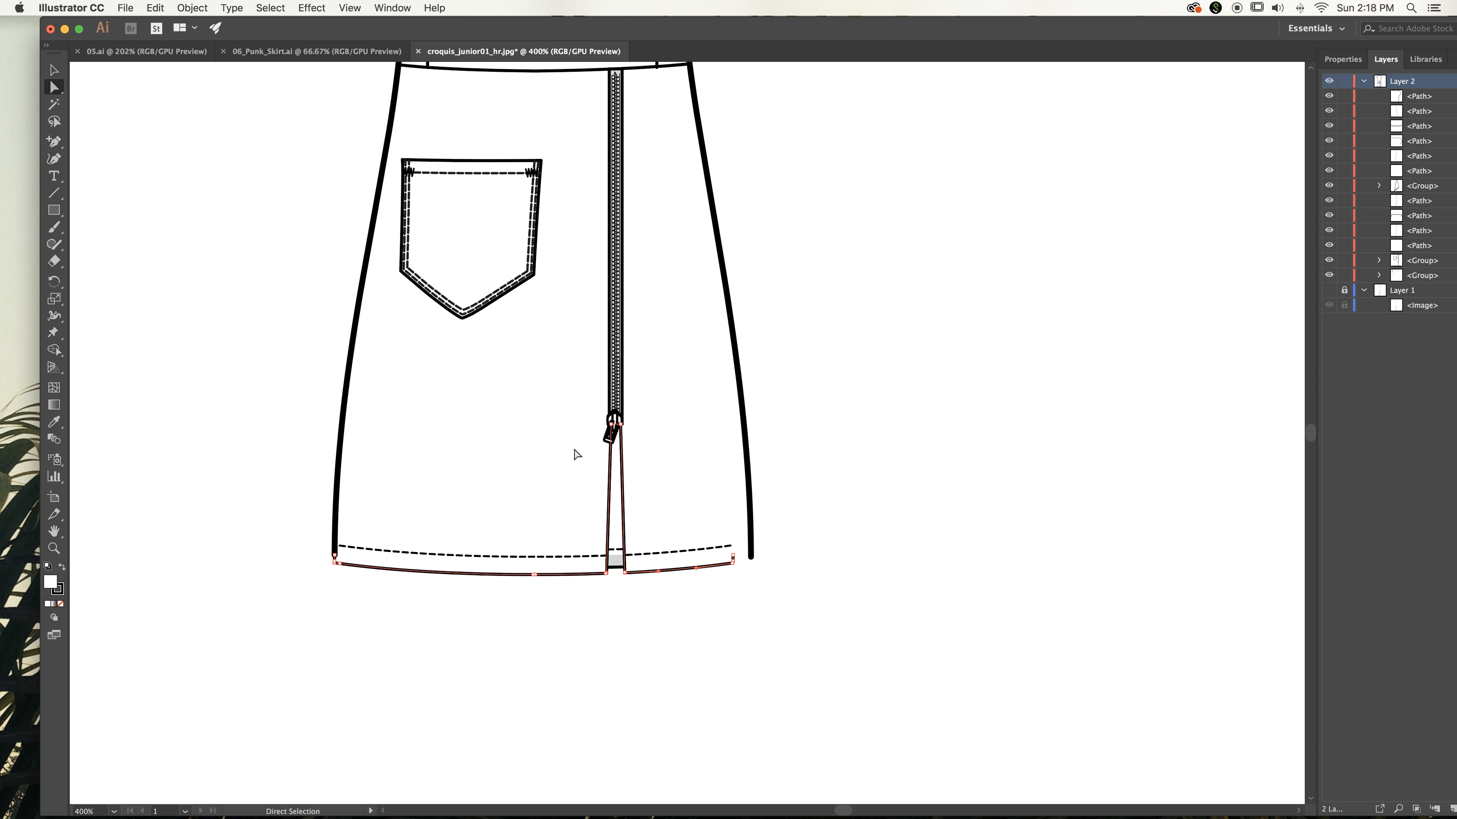
Delete the old hem segments and fragments on both sides of the zip slit, and draw a curved hem from the right side line to the slit
key(Delete)
click(728, 586)
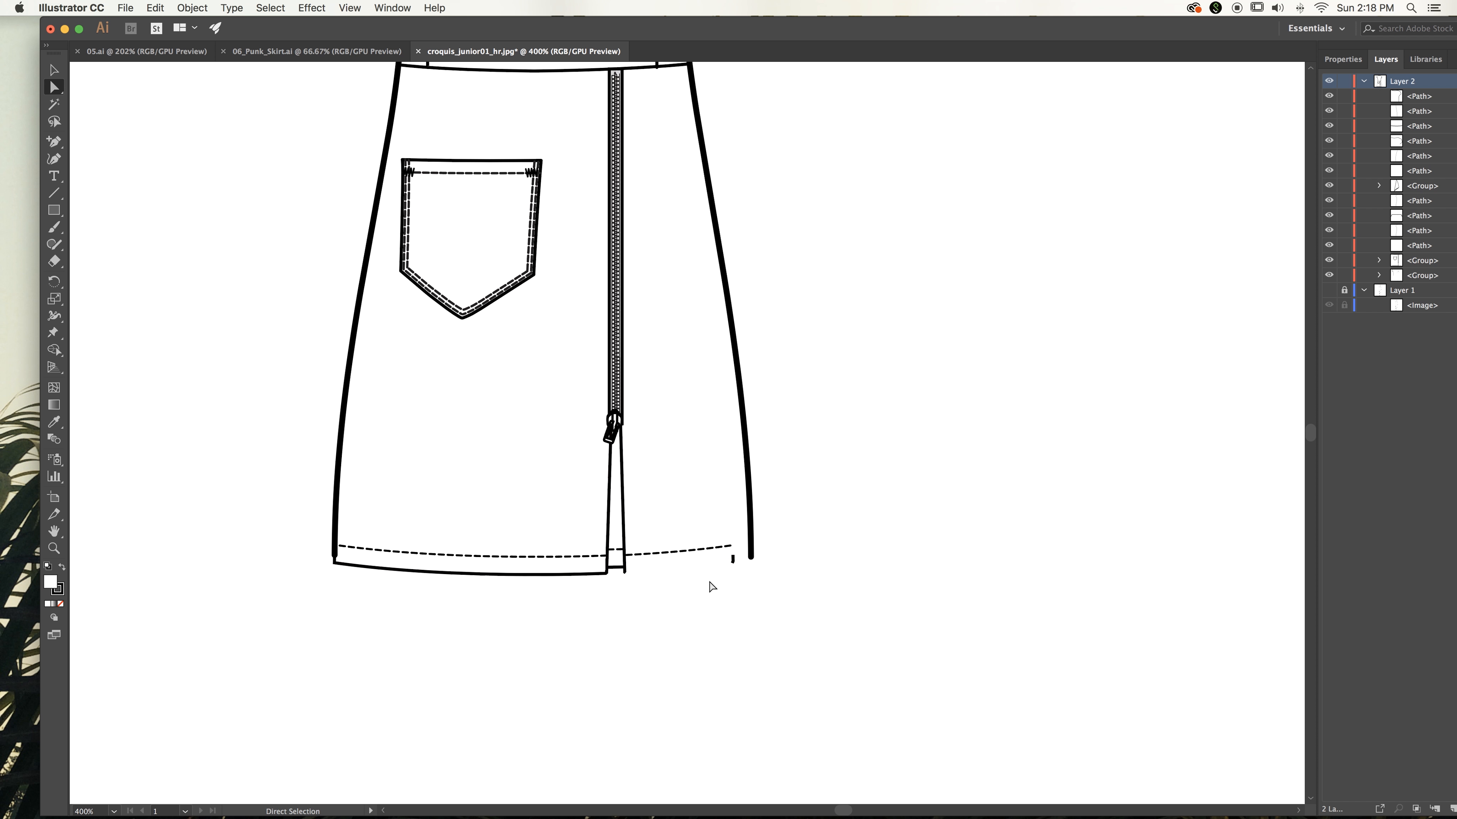
click(777, 607)
click(453, 577)
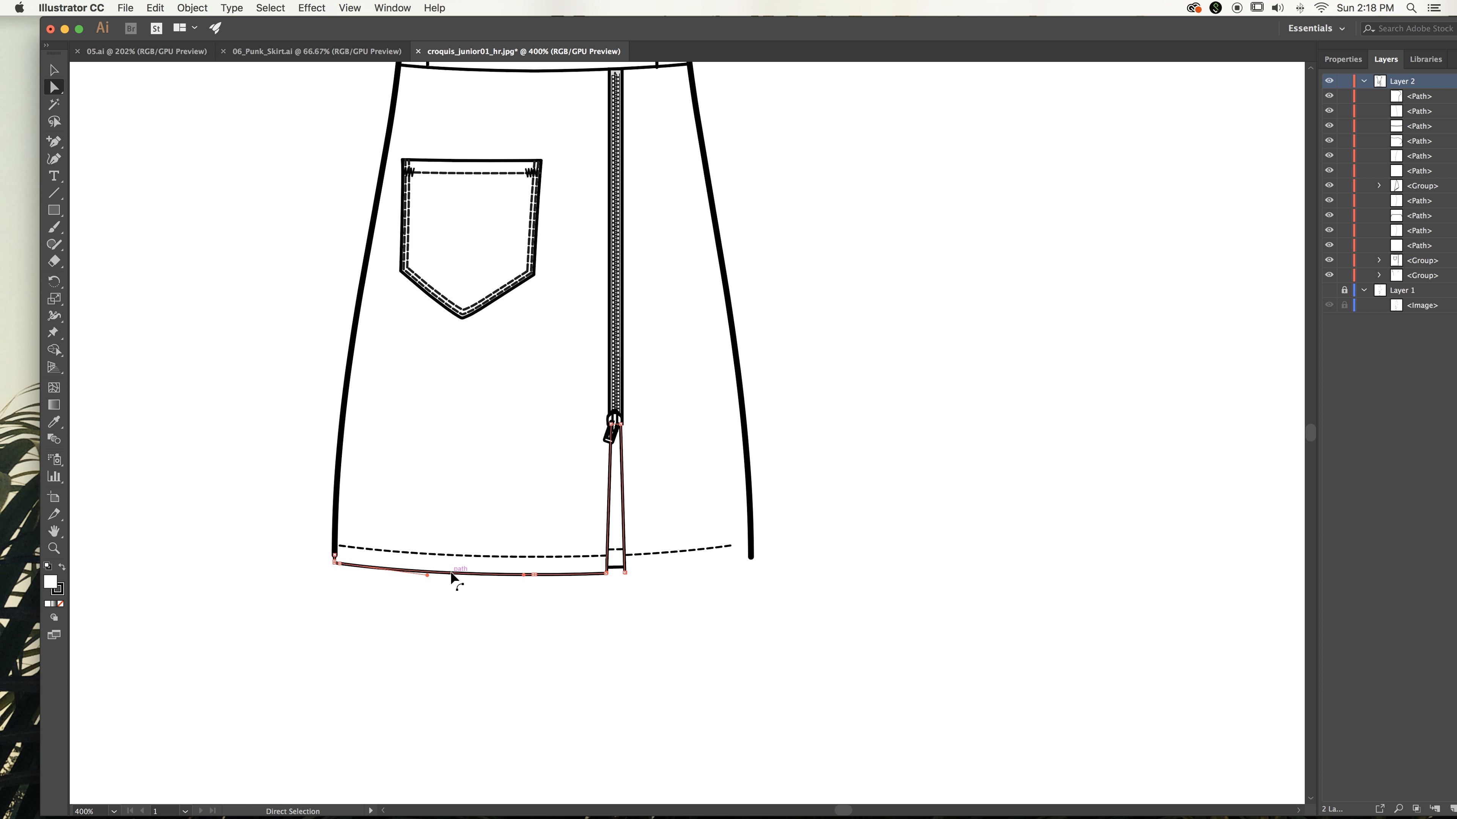
key(Delete)
click(426, 607)
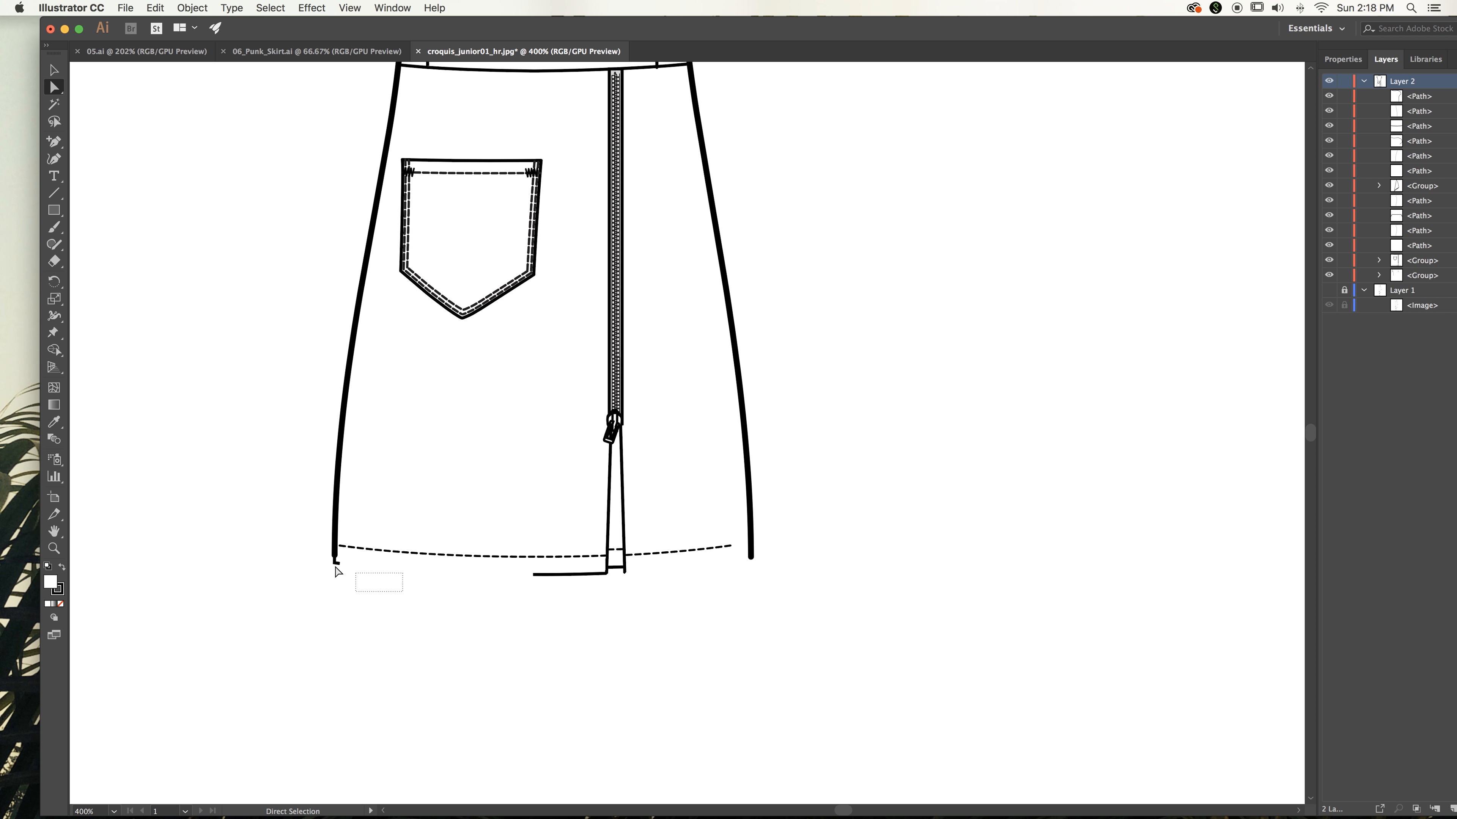
drag(336, 571, 264, 557)
key(Delete)
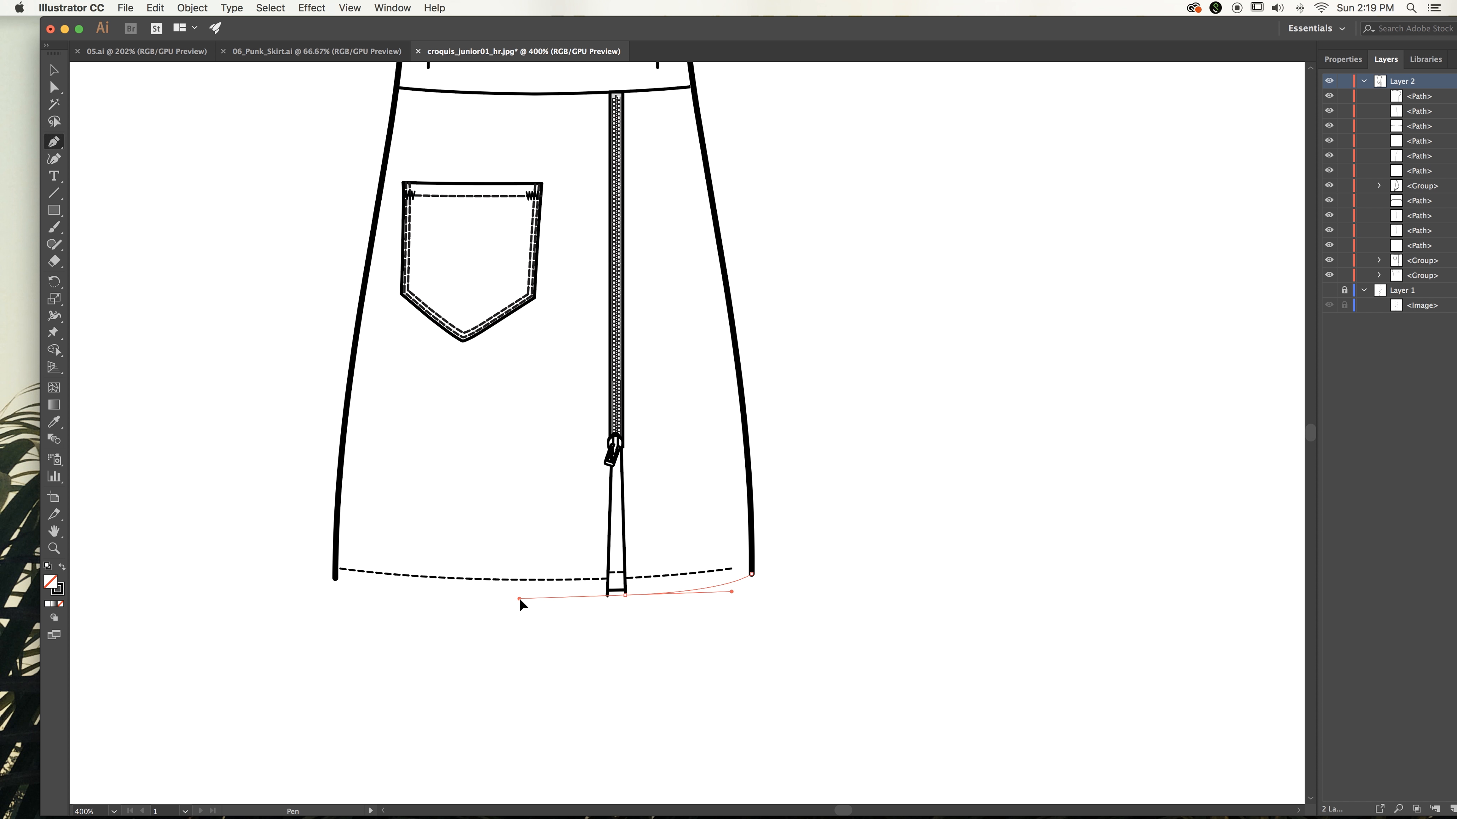
drag(519, 598, 528, 597)
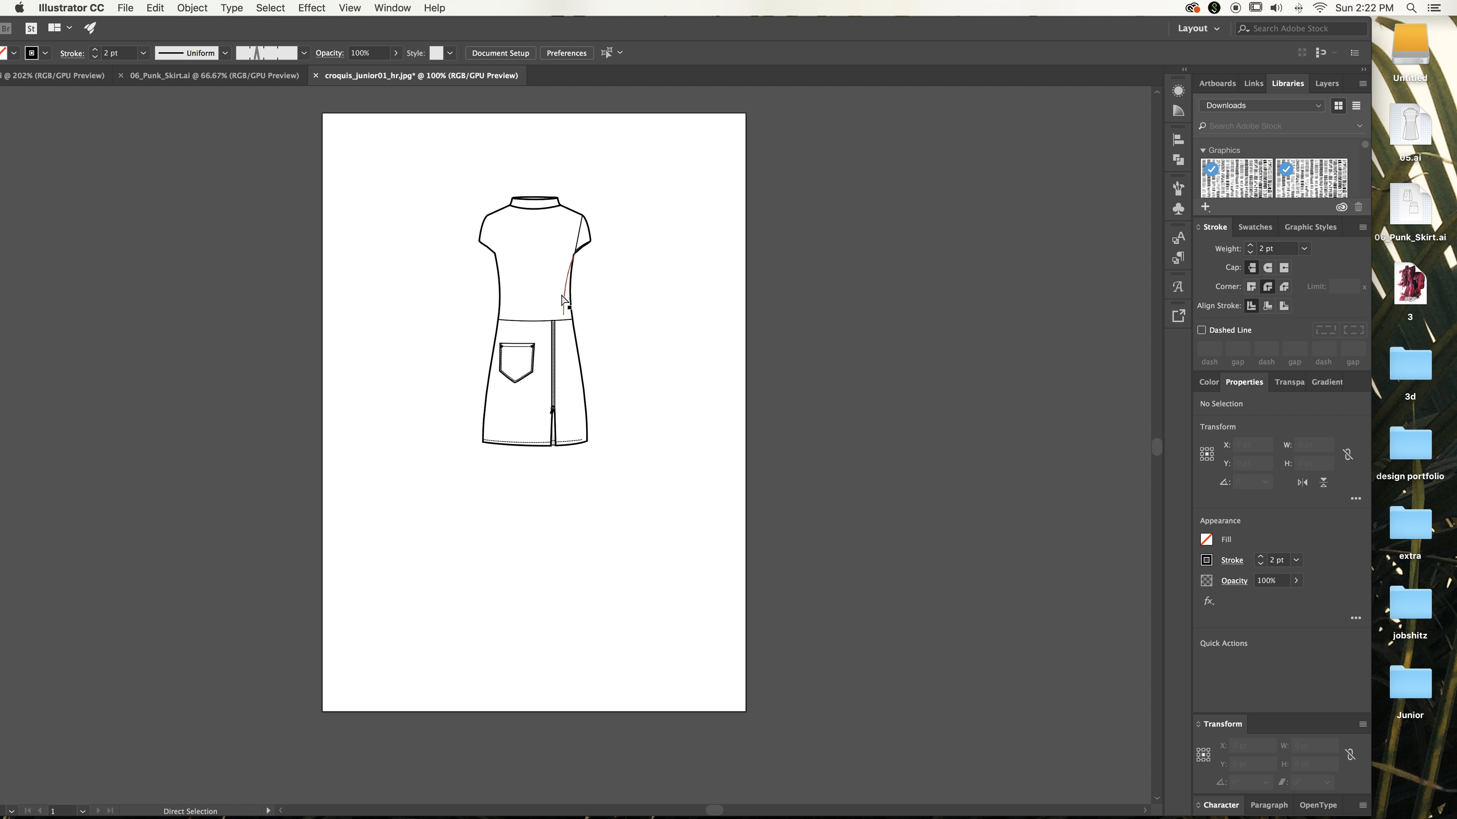
Adjust the lower end of the curved seam inside the right side of the bodice so it meets the waist seam
click(563, 314)
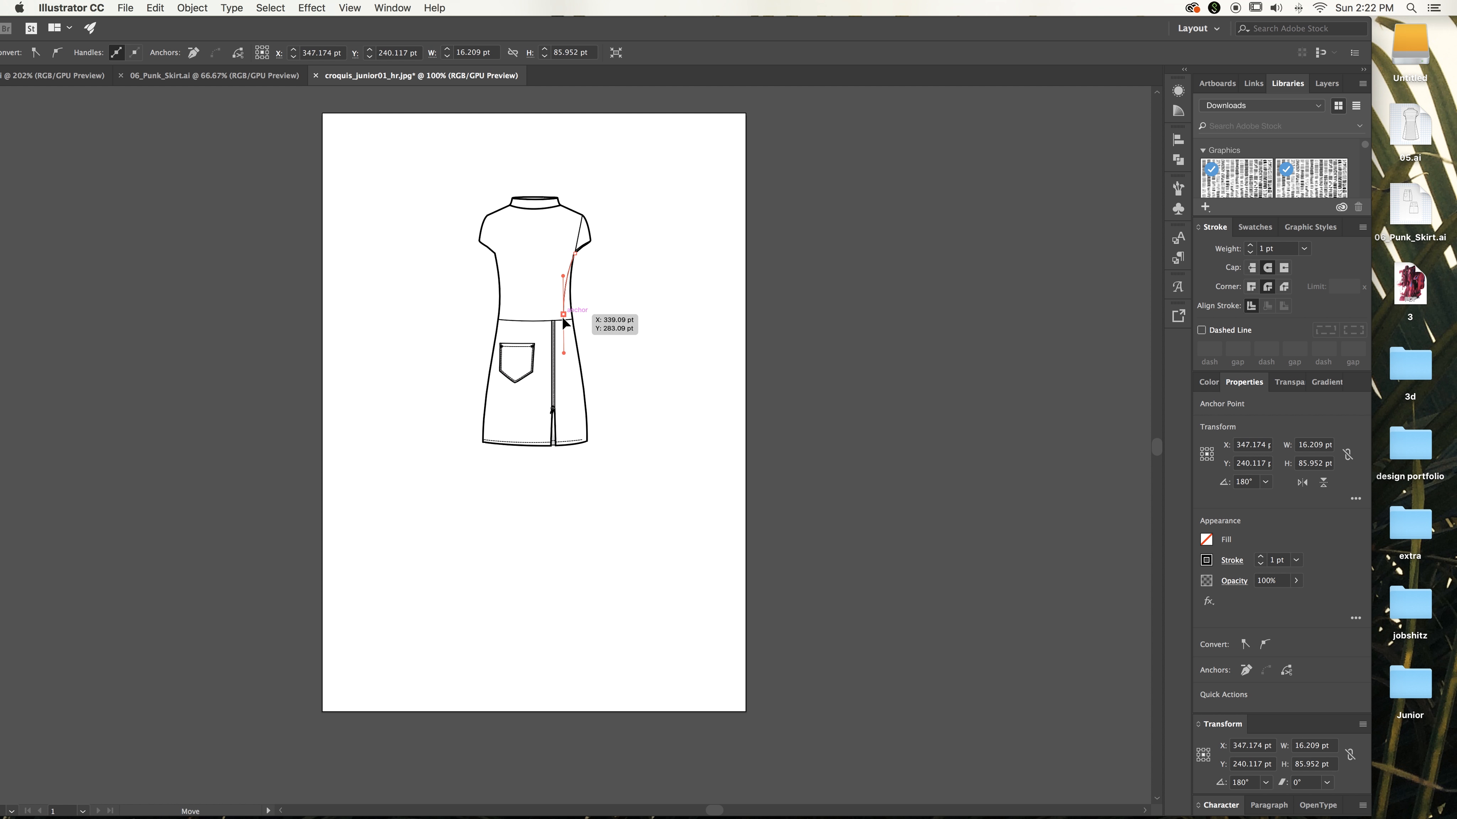
drag(565, 326, 565, 326)
click(625, 335)
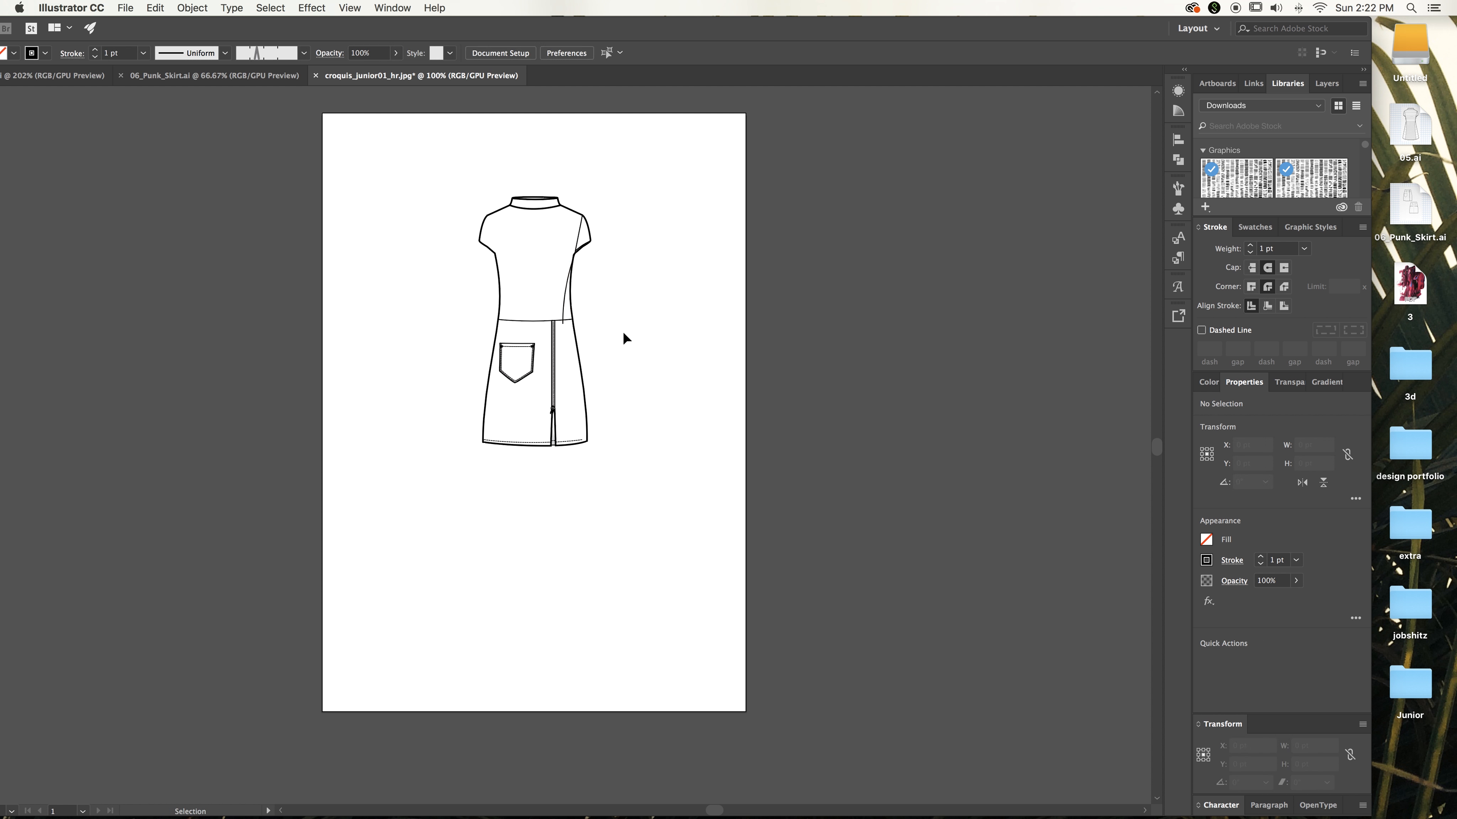
key(super+equal)
scroll(624, 338, up, 10)
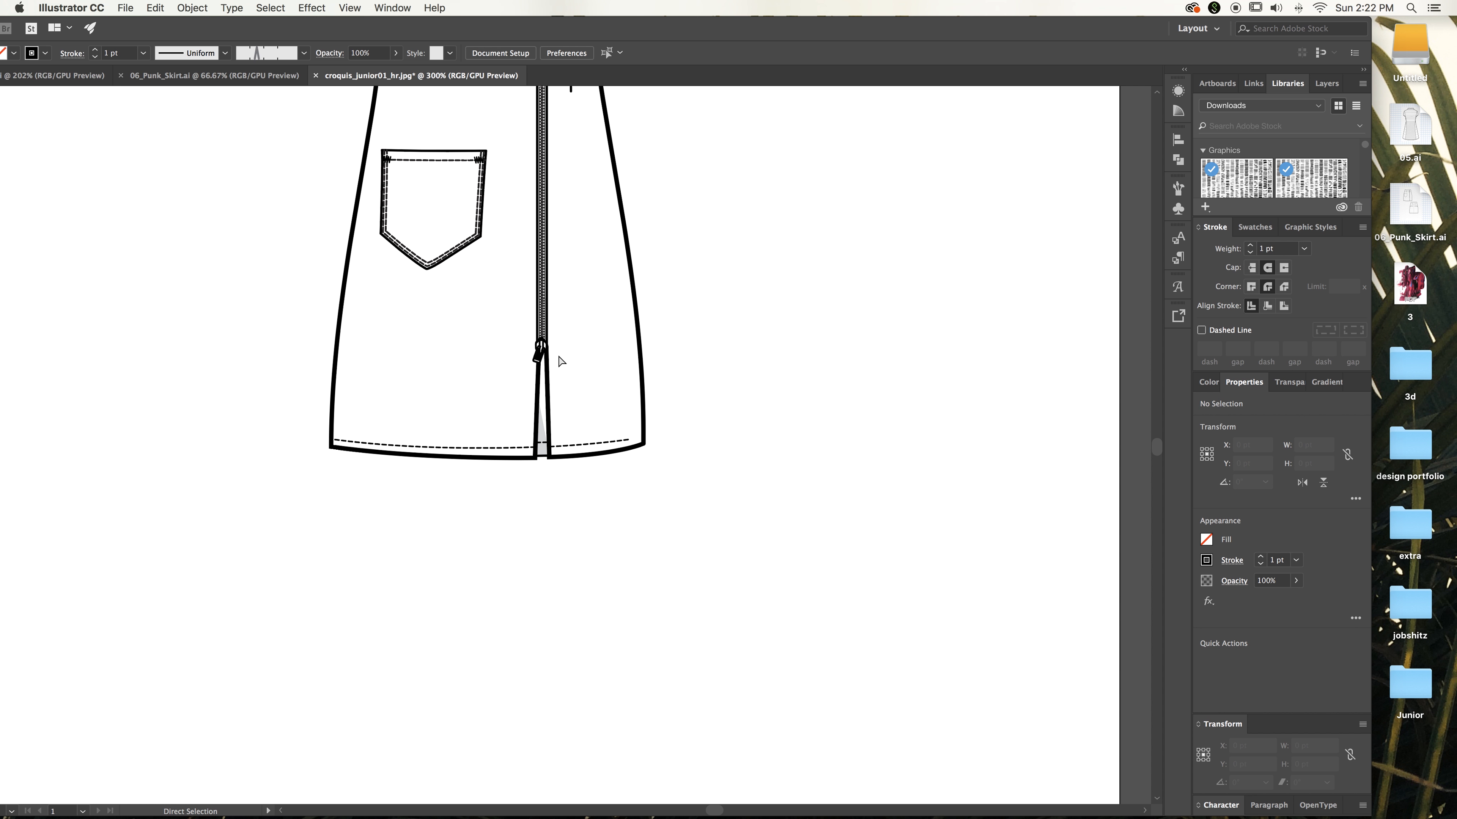
scroll(611, 388, right, 1)
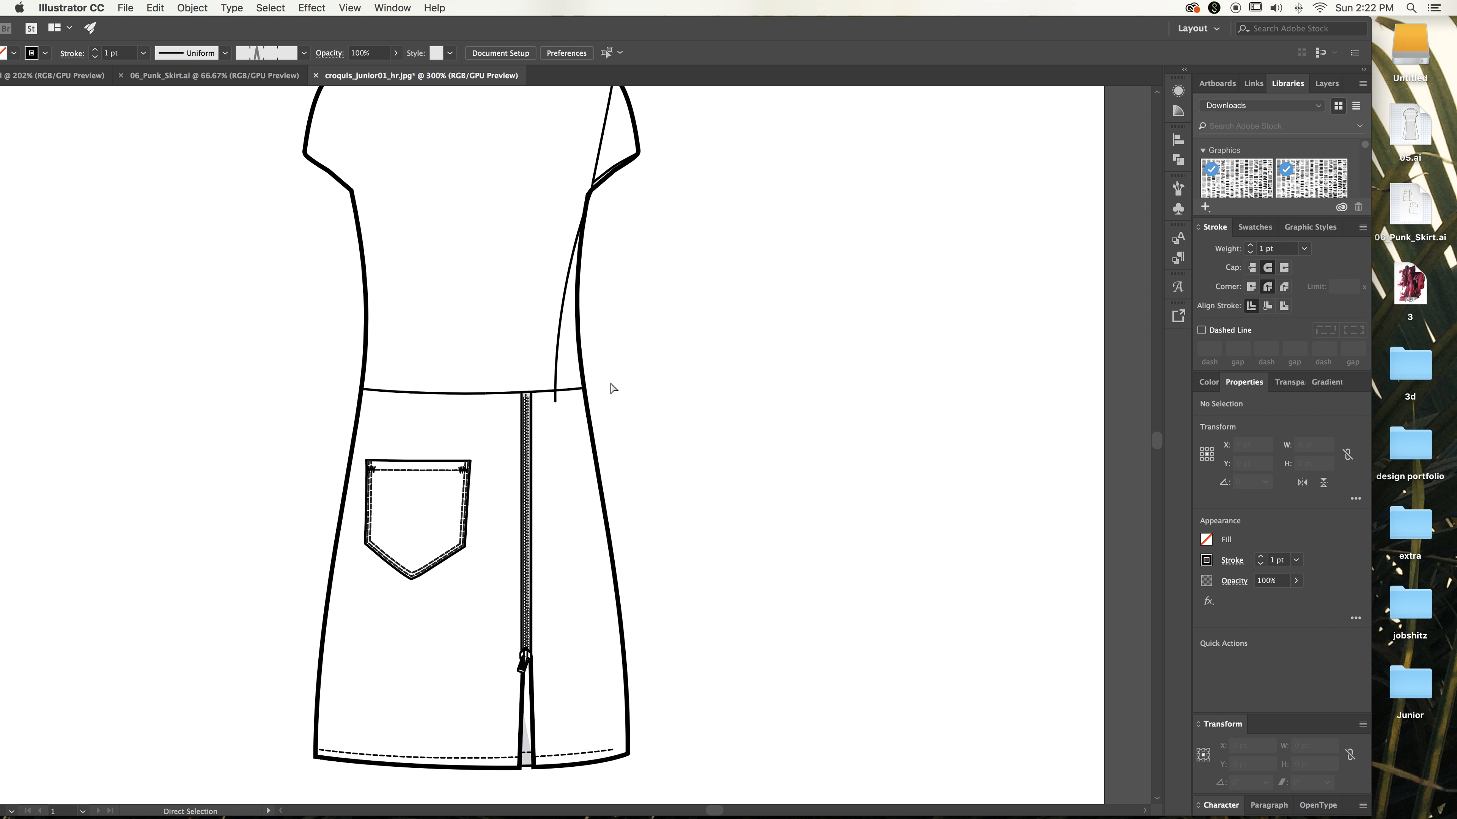
drag(555, 402, 556, 393)
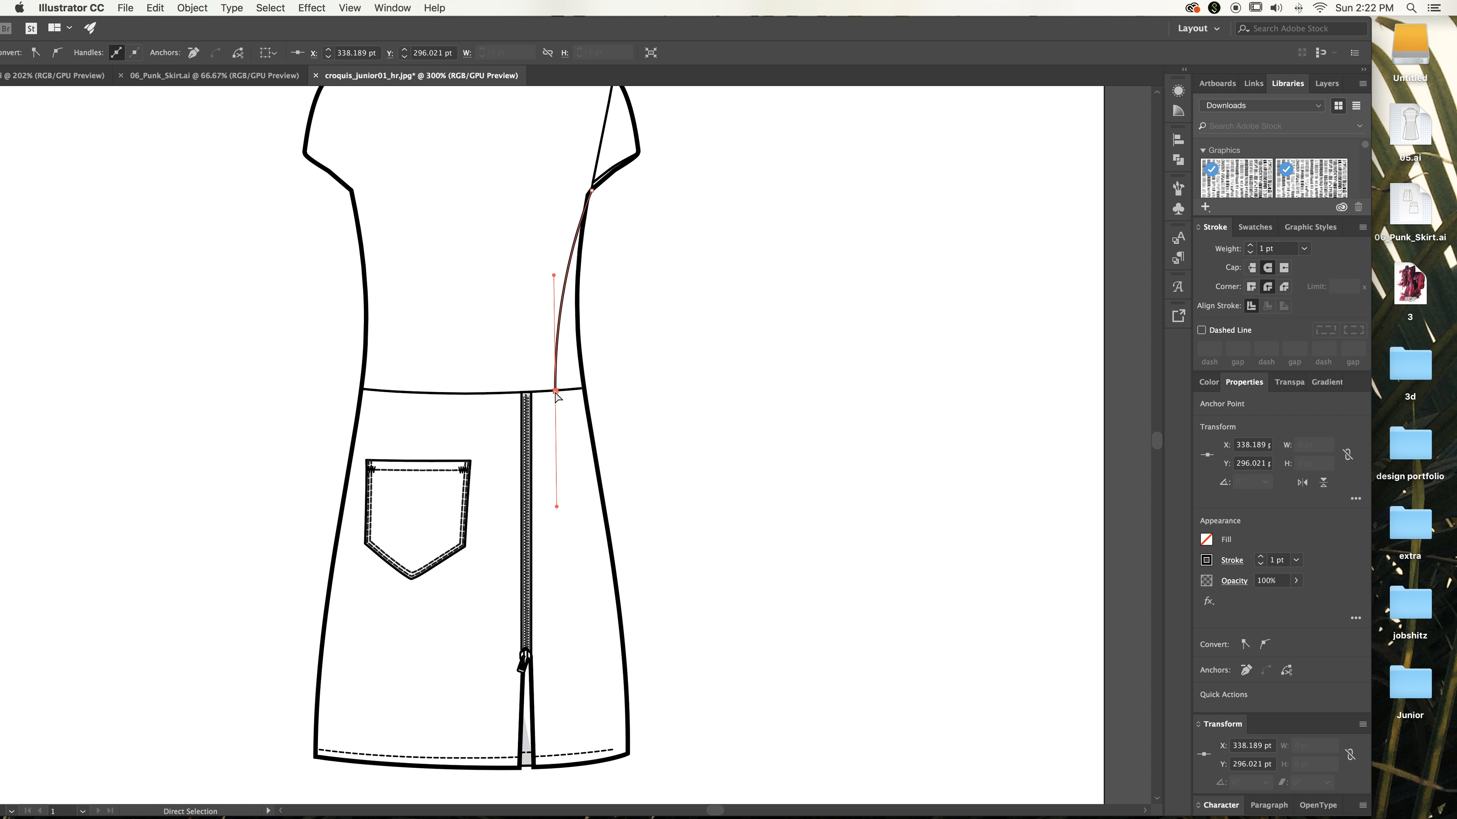
click(691, 407)
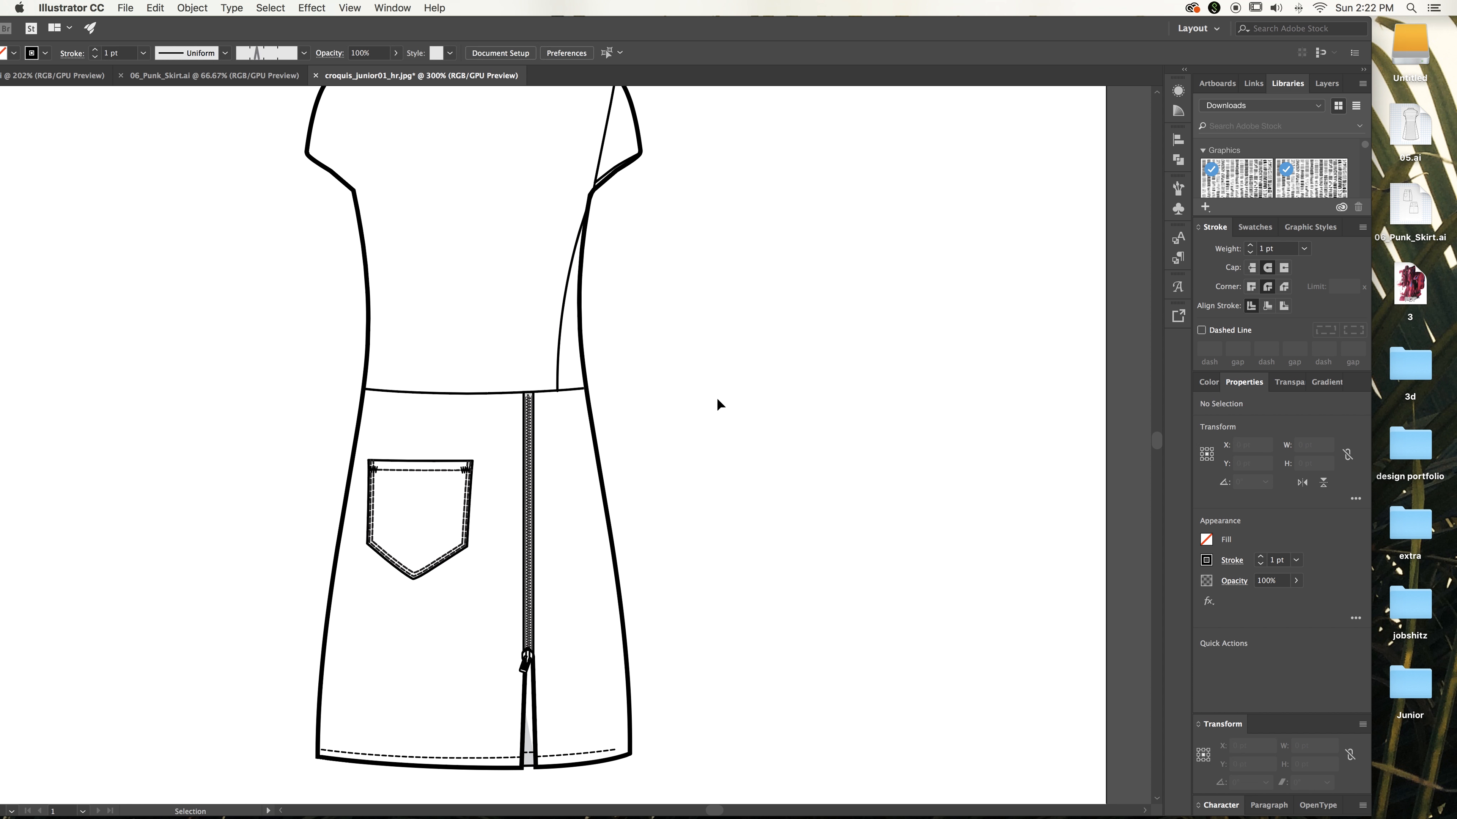
Remove the curved seam running from the underarm to the waist inside the right side of the bodice
key(super+minus)
key(super+minus)
key(super+minus)
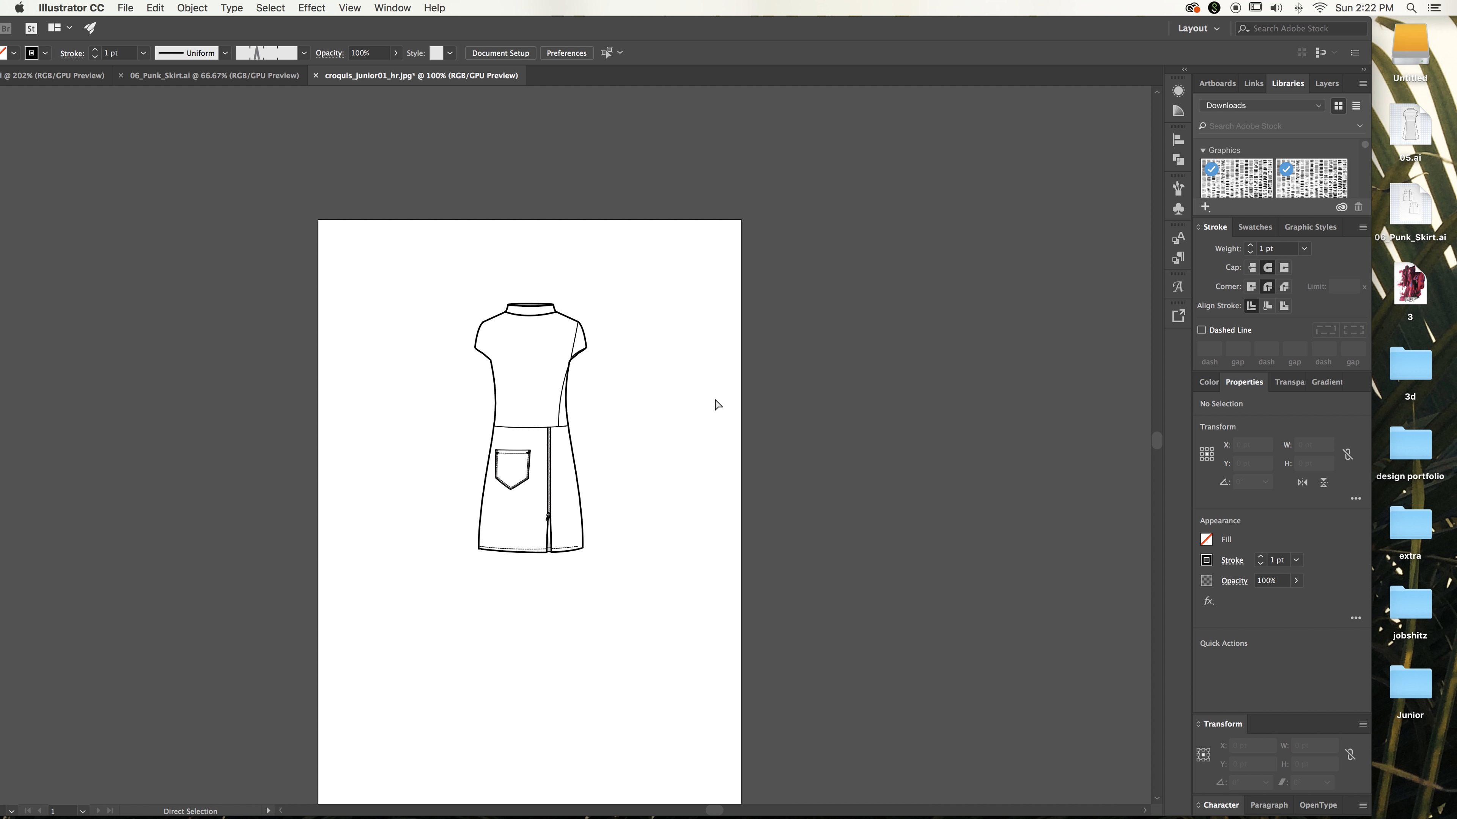
click(491, 350)
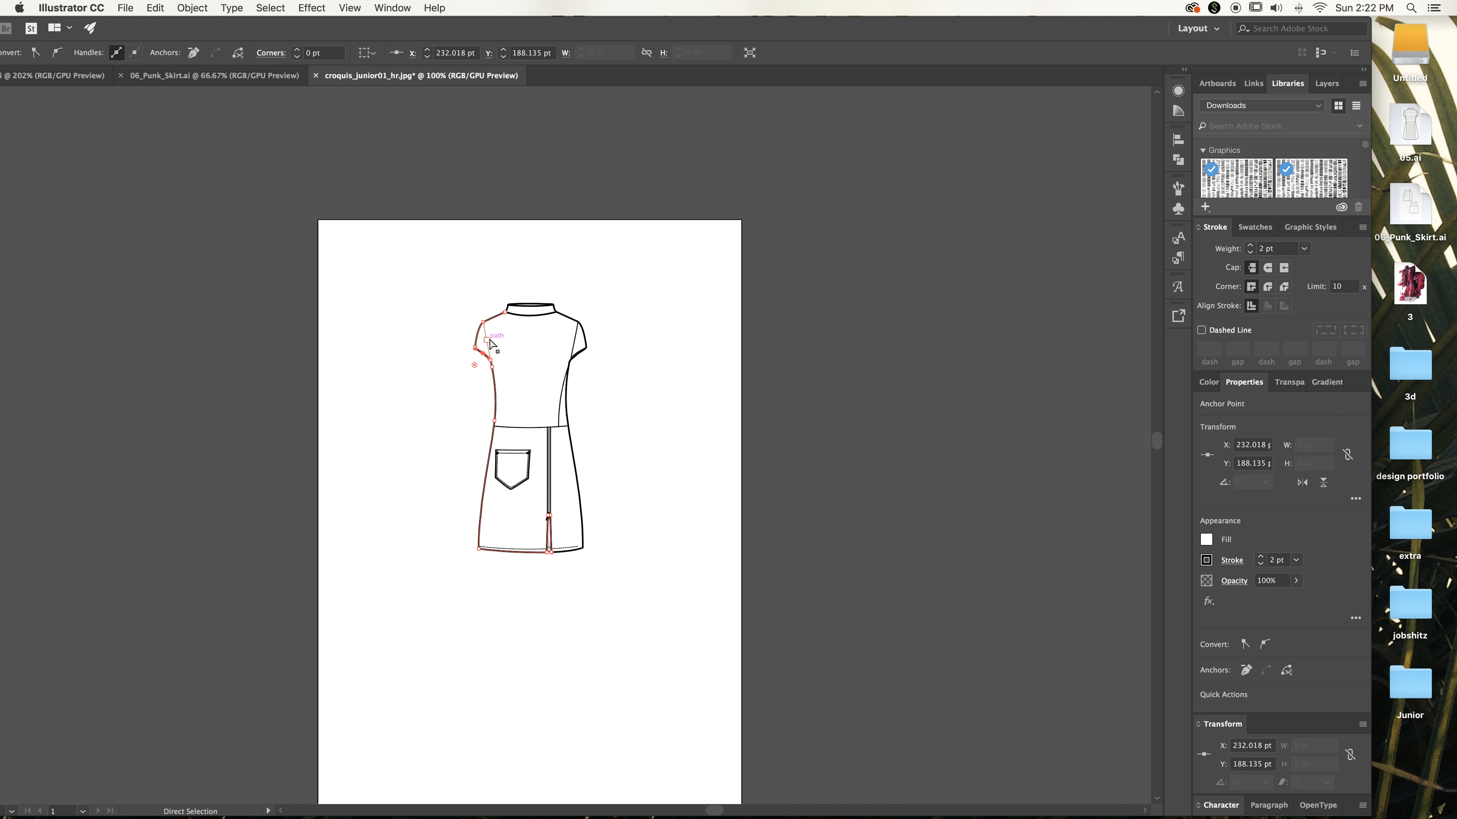
click(685, 364)
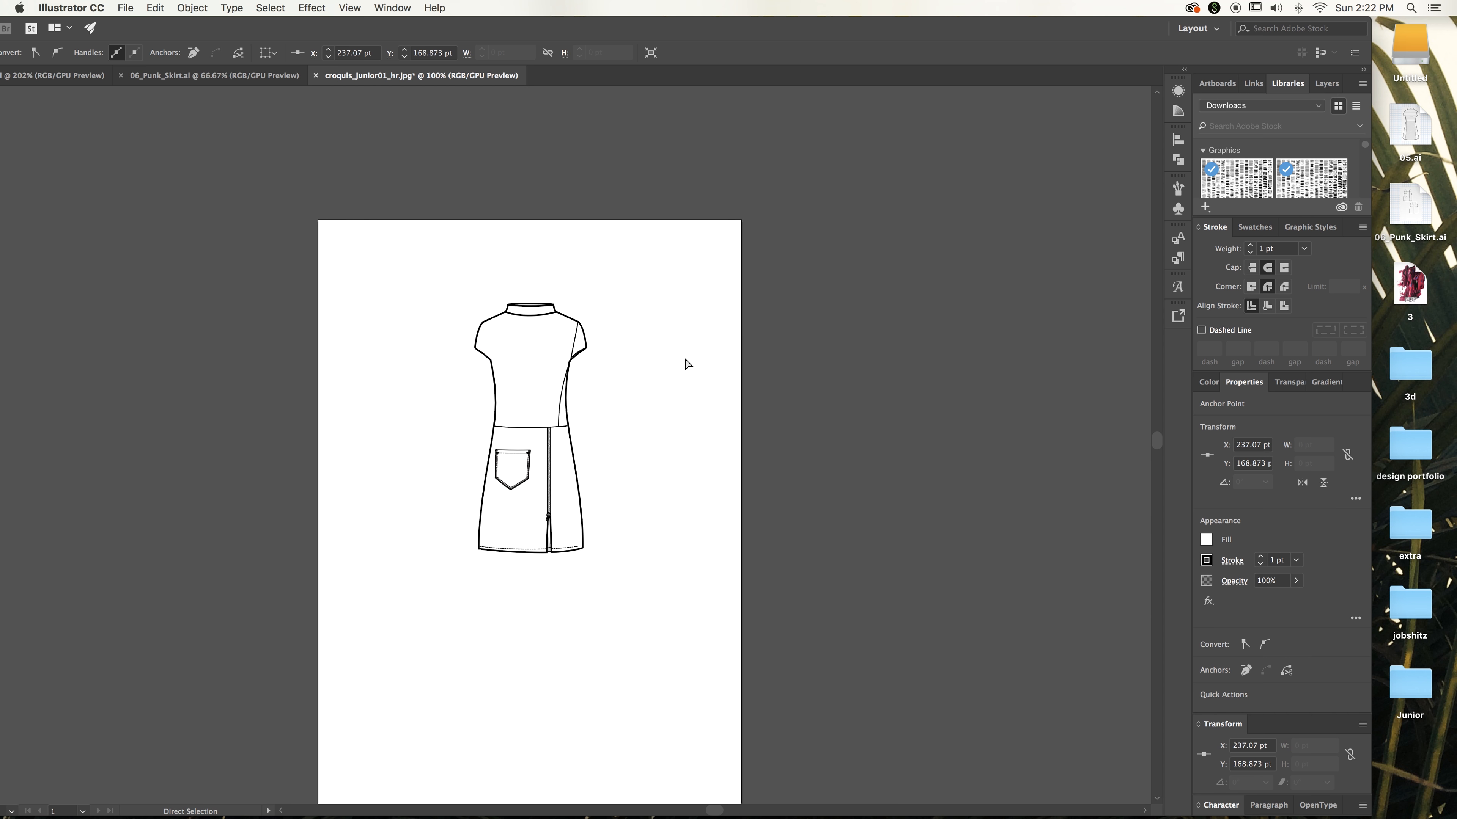
click(561, 410)
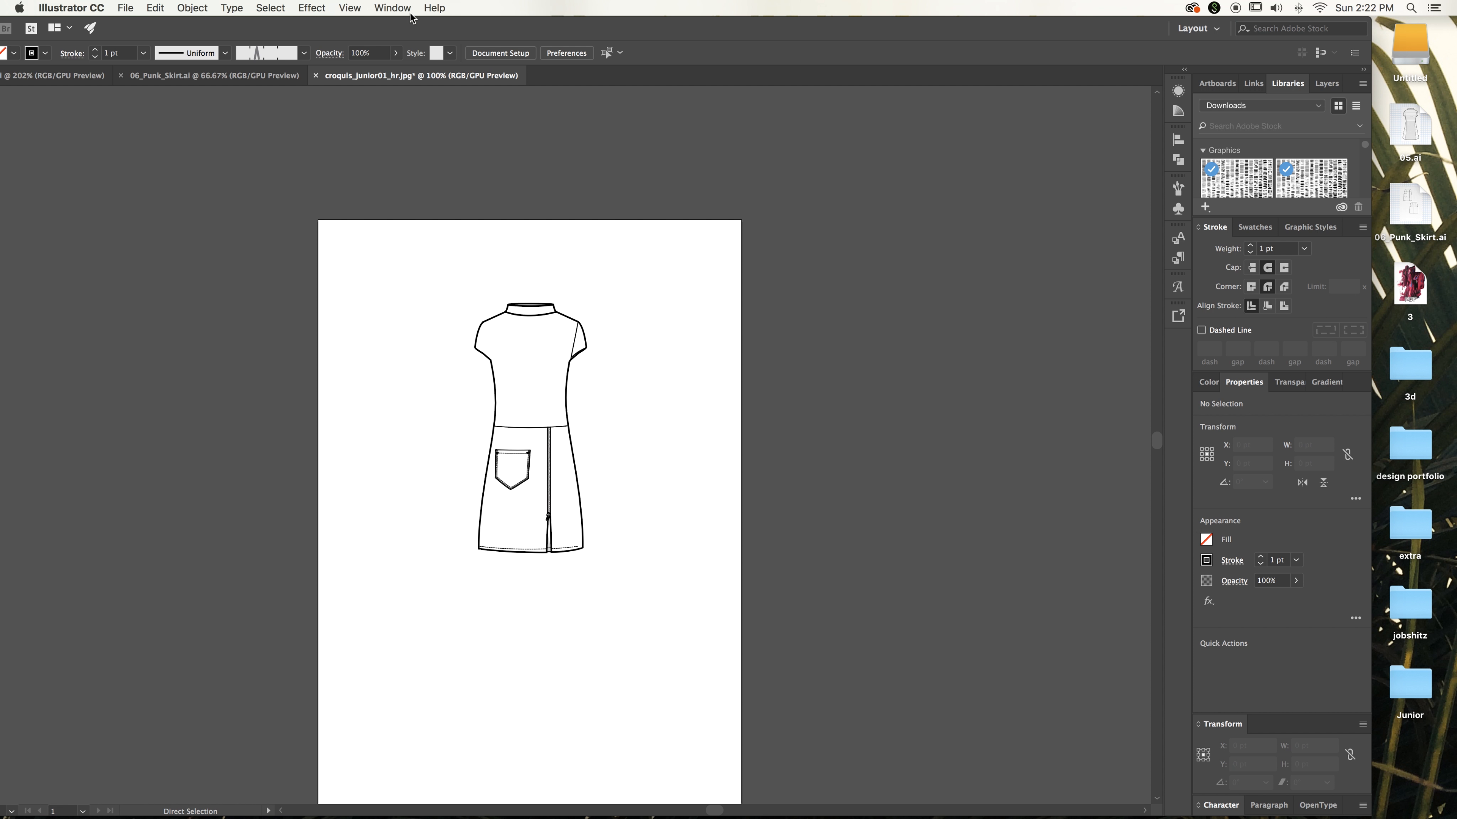
Delete the horizontal waist seam between the bodice and the skirt
drag(398, 24, 531, 25)
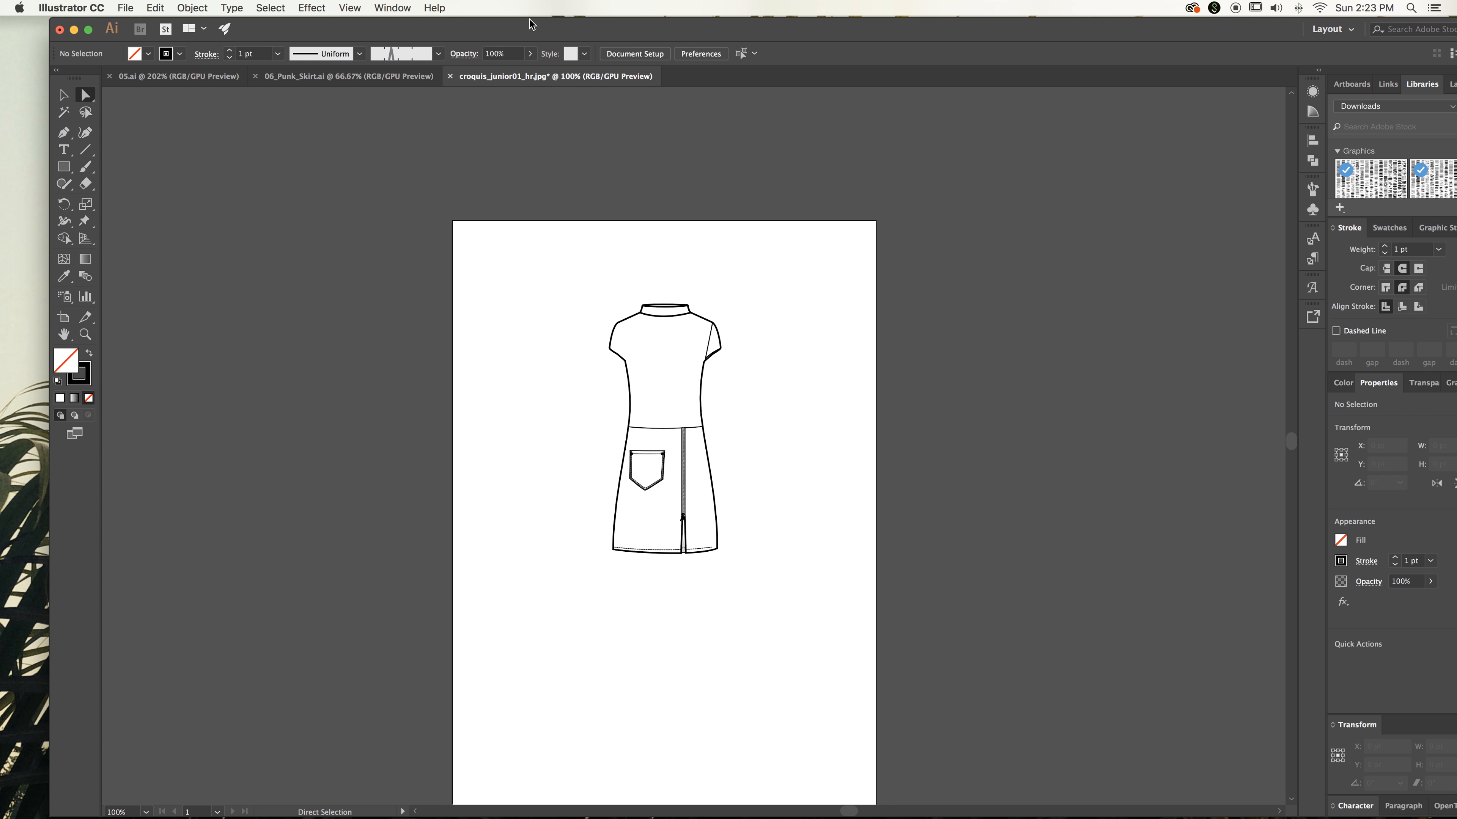
click(650, 429)
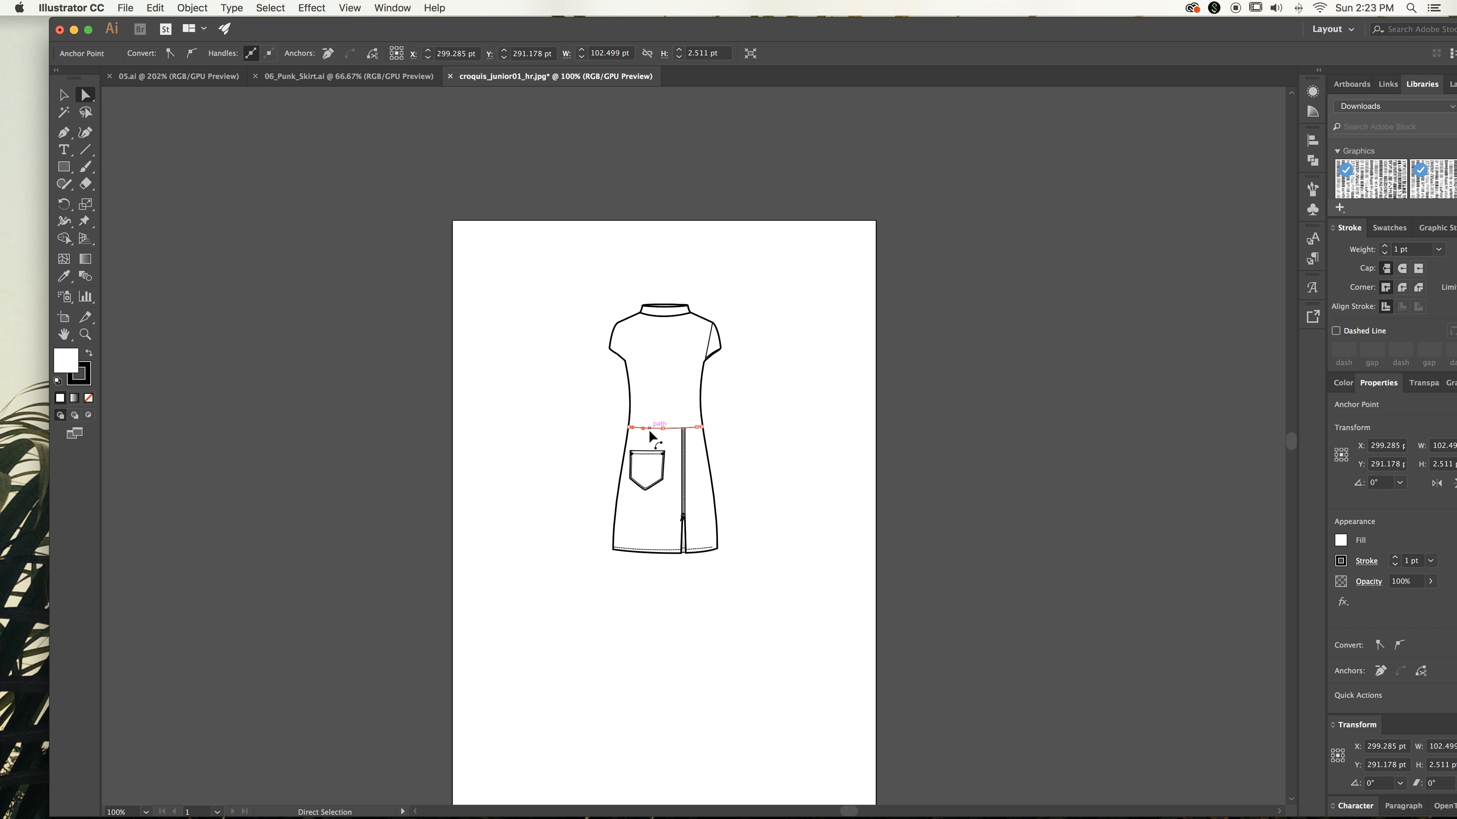
key(Delete)
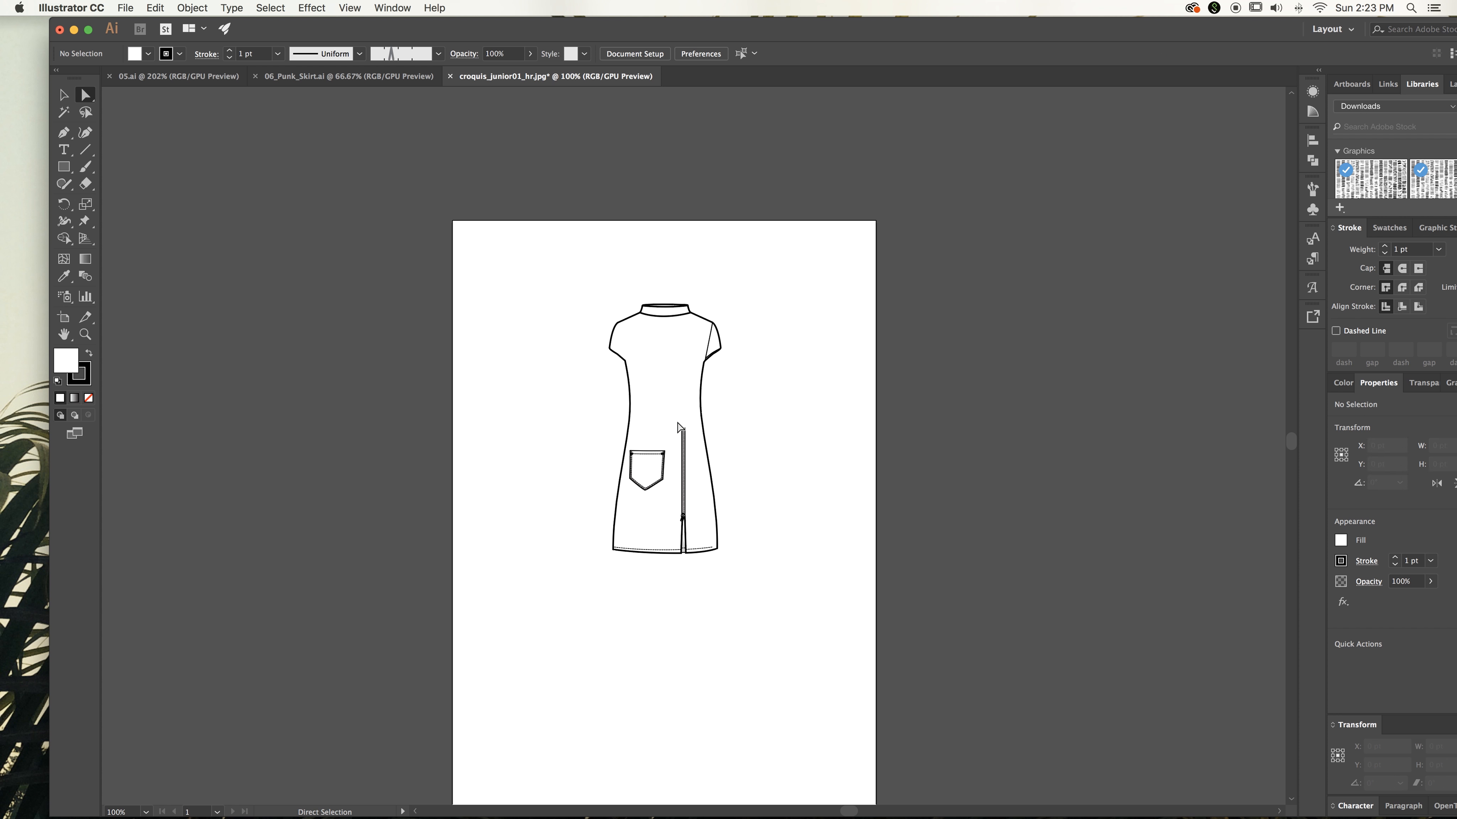
Isolate the zip group nested inside the dress group for editing its tape and teeth
click(63, 95)
click(681, 428)
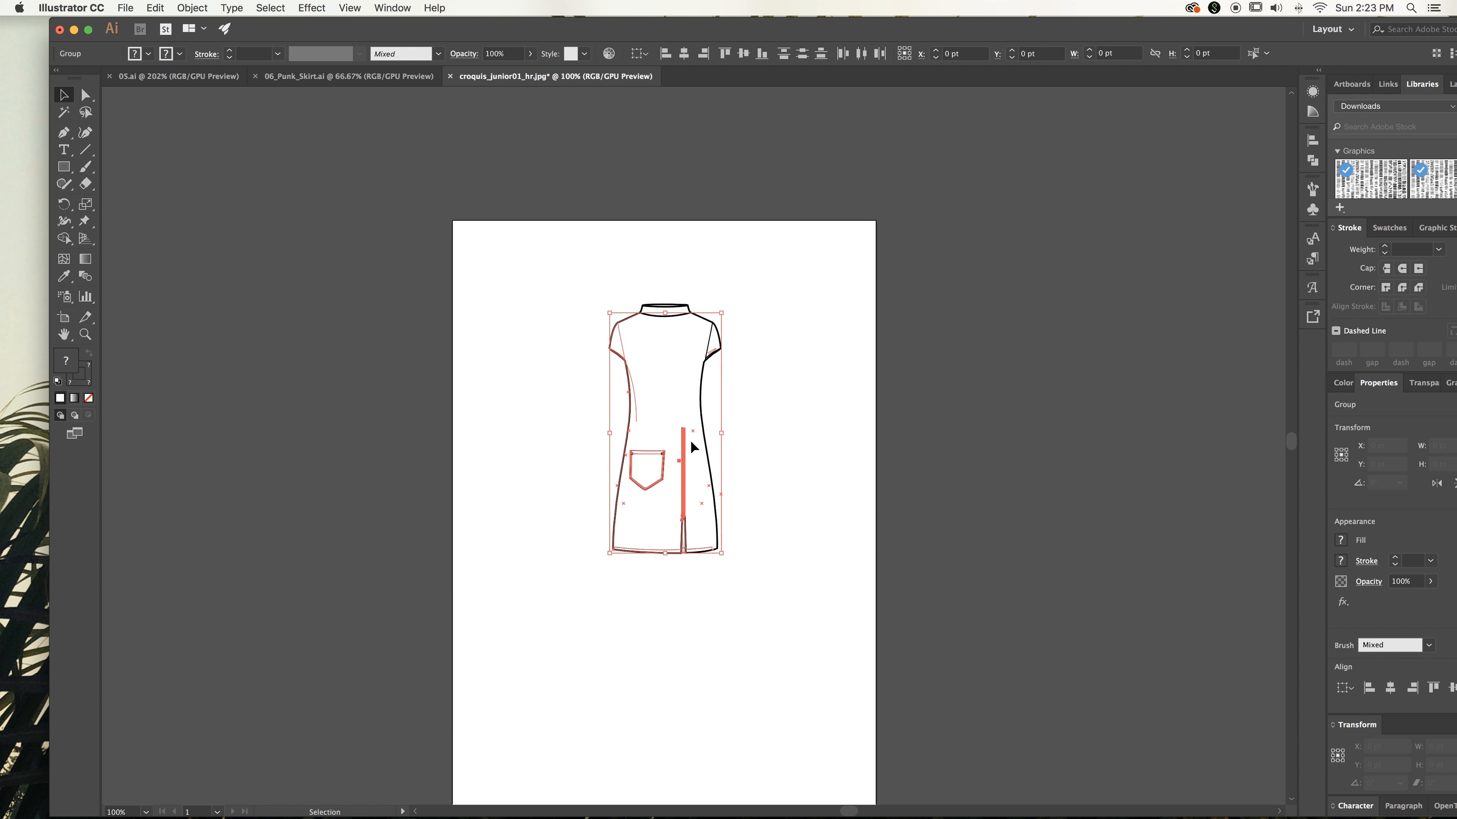
click(758, 430)
key(super+equal)
key(super+equal)
key(super+equal)
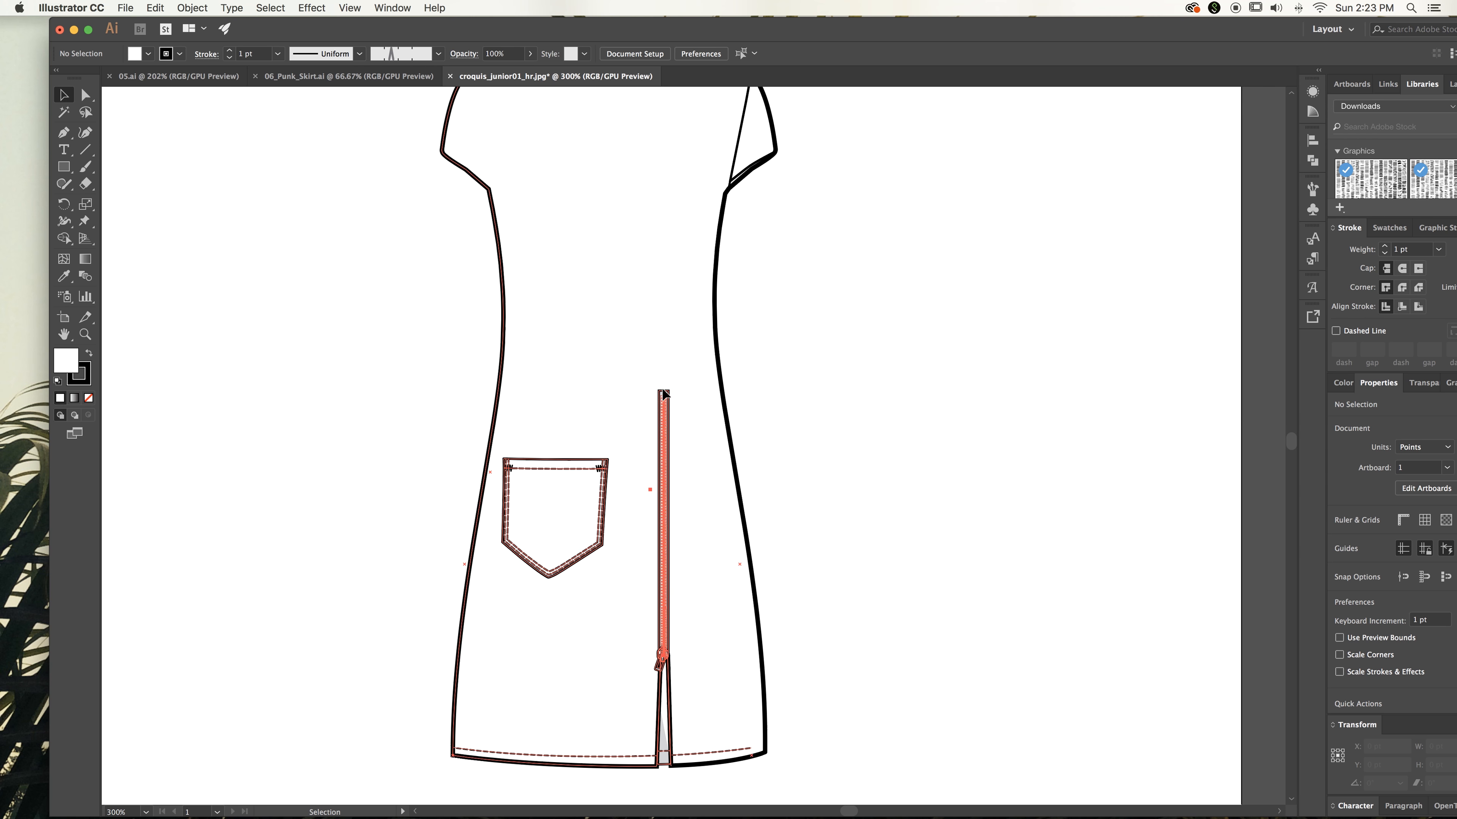
double_click(663, 392)
click(663, 395)
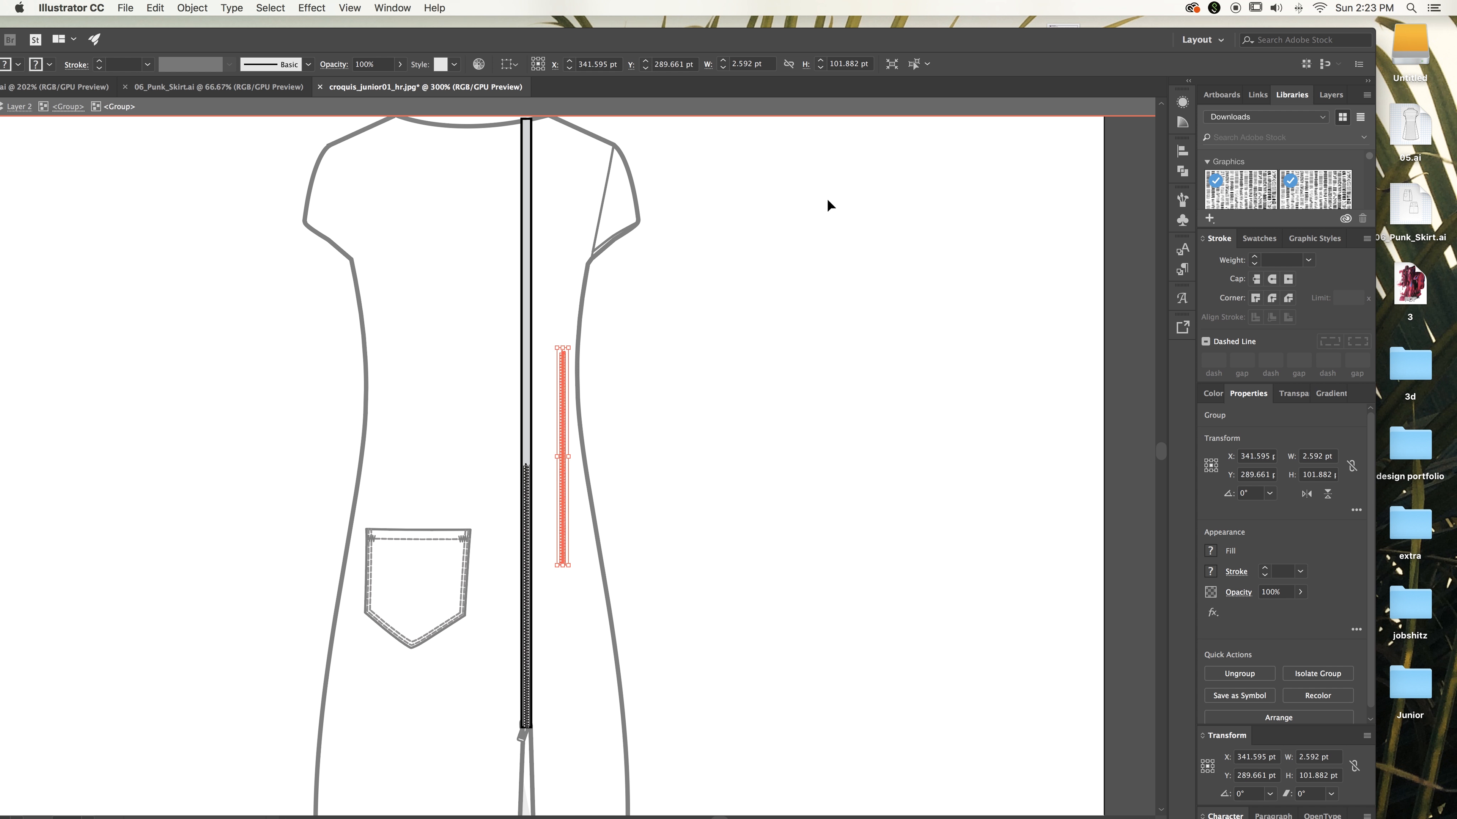
Move the duplicate strip of zip teeth onto the extended tape, aligned directly above the existing teeth
drag(563, 371, 530, 278)
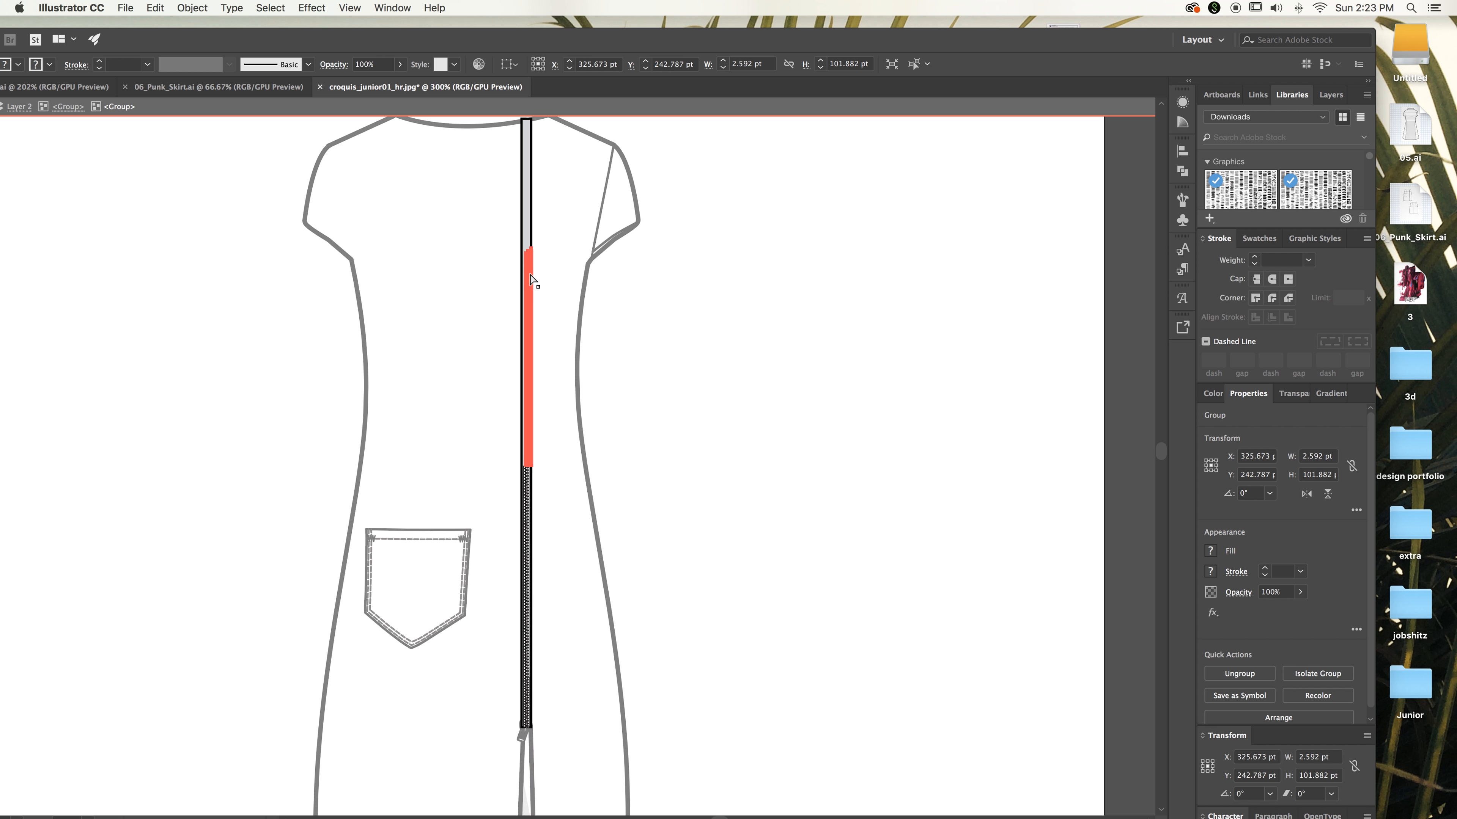
key(super+equal)
key(super+equal)
key(super+equal)
drag(565, 631, 557, 635)
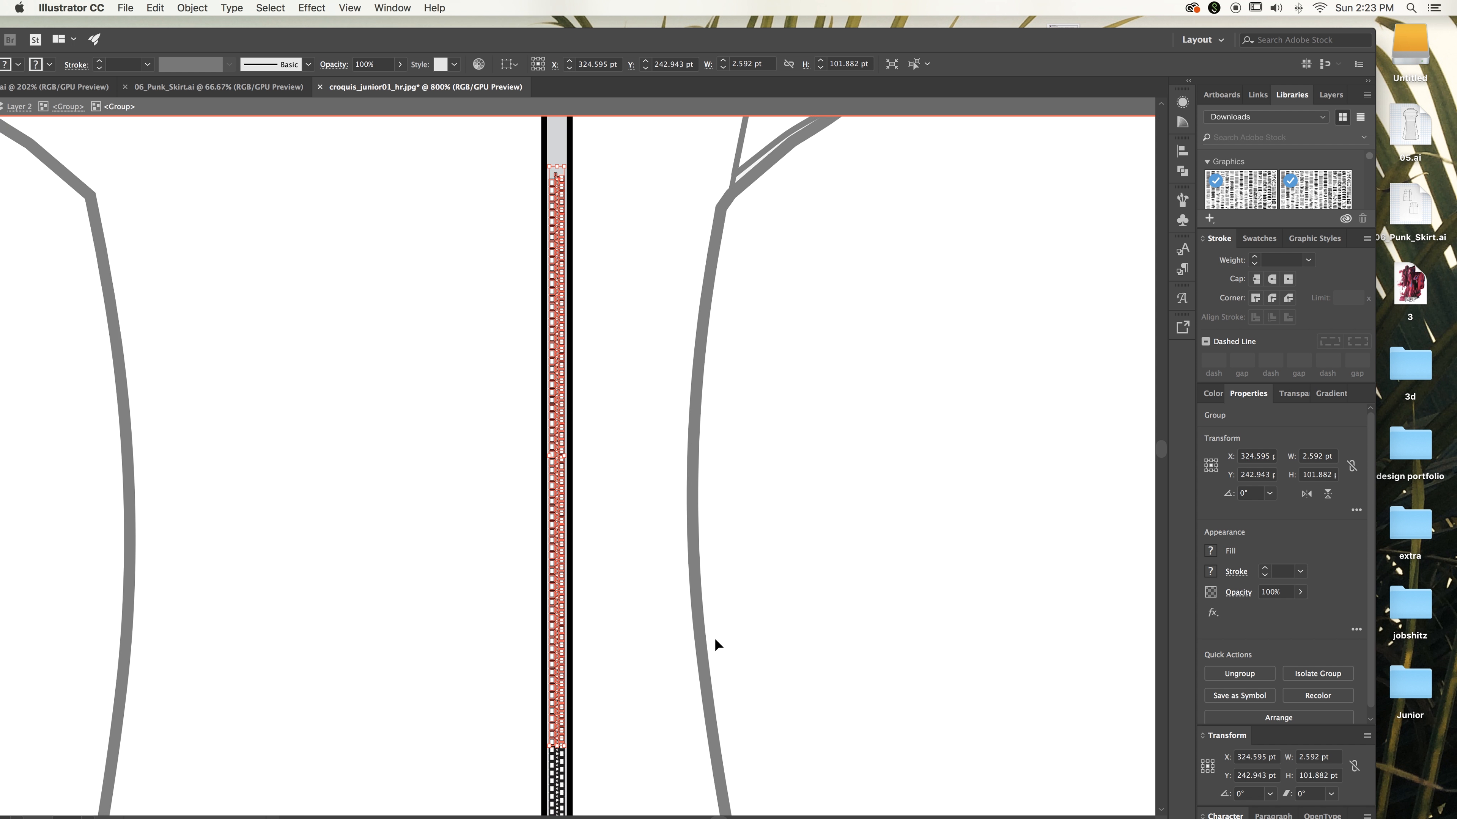
click(774, 632)
Paste another strip of zip teeth, align it to fill the tape up to the neckline, and exit isolation mode
scroll(631, 504, up, 3)
scroll(632, 504, up, 5)
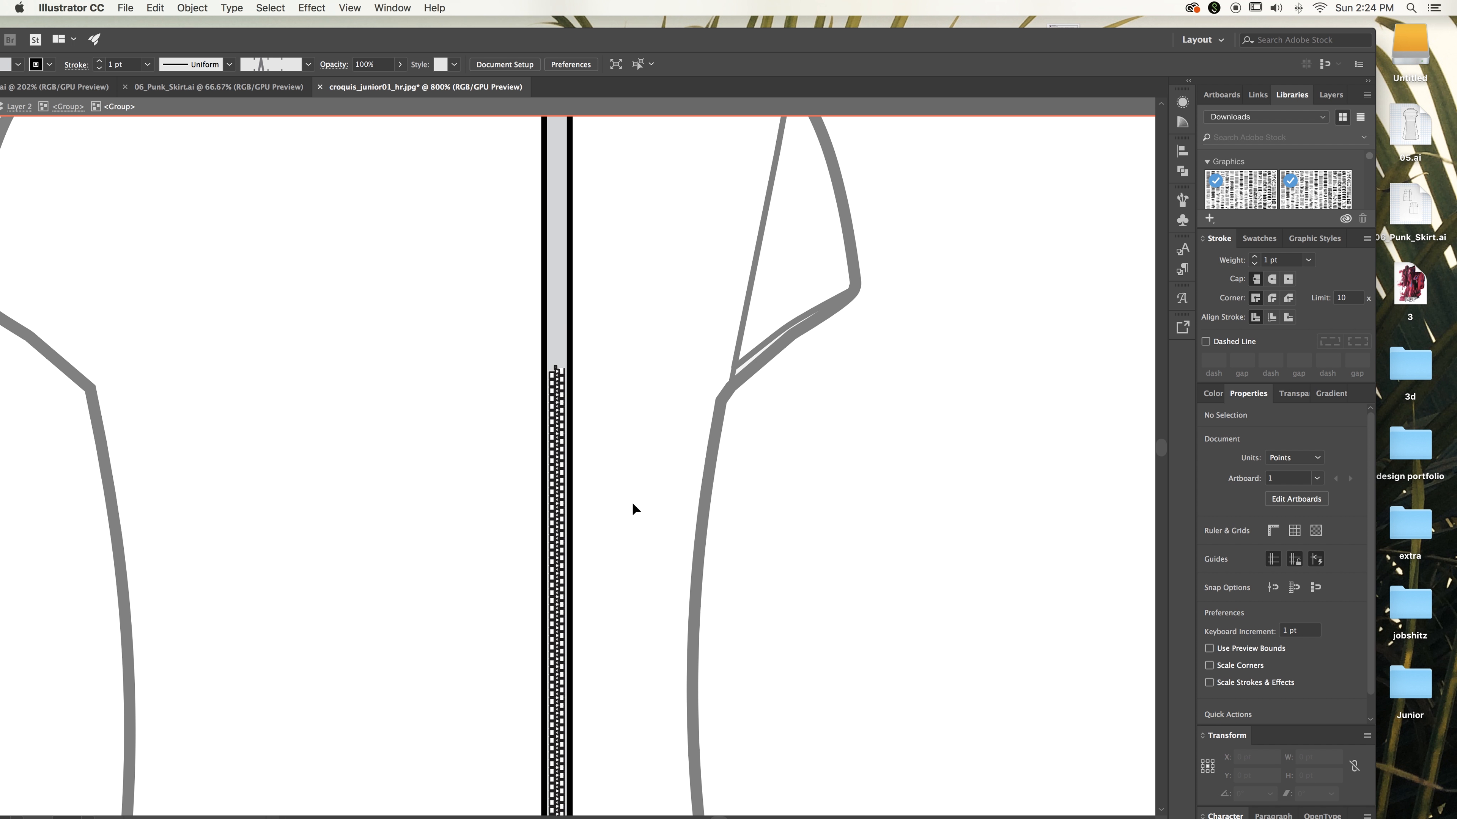
key(super+v)
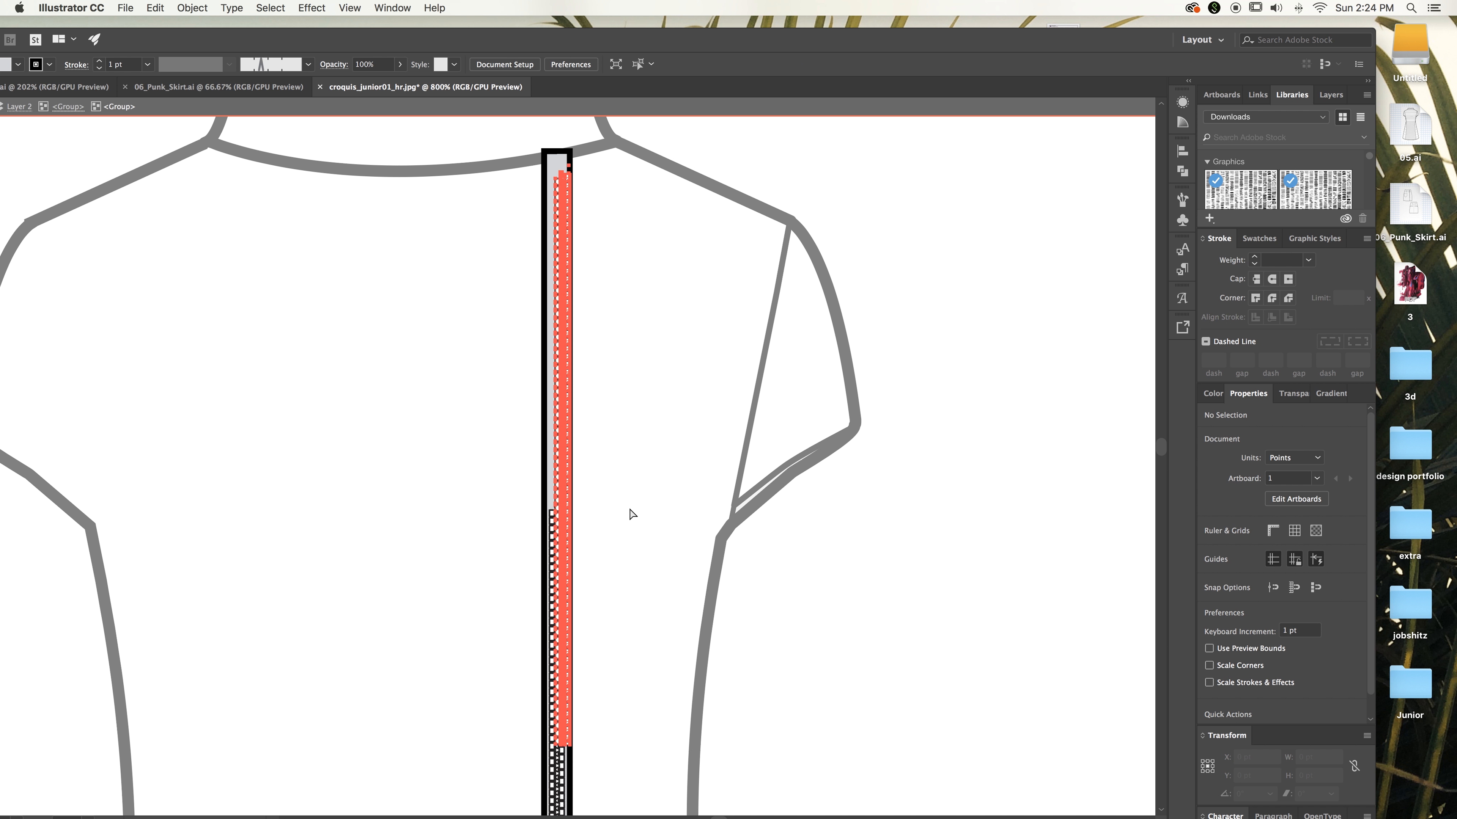
drag(561, 506, 557, 484)
click(1030, 631)
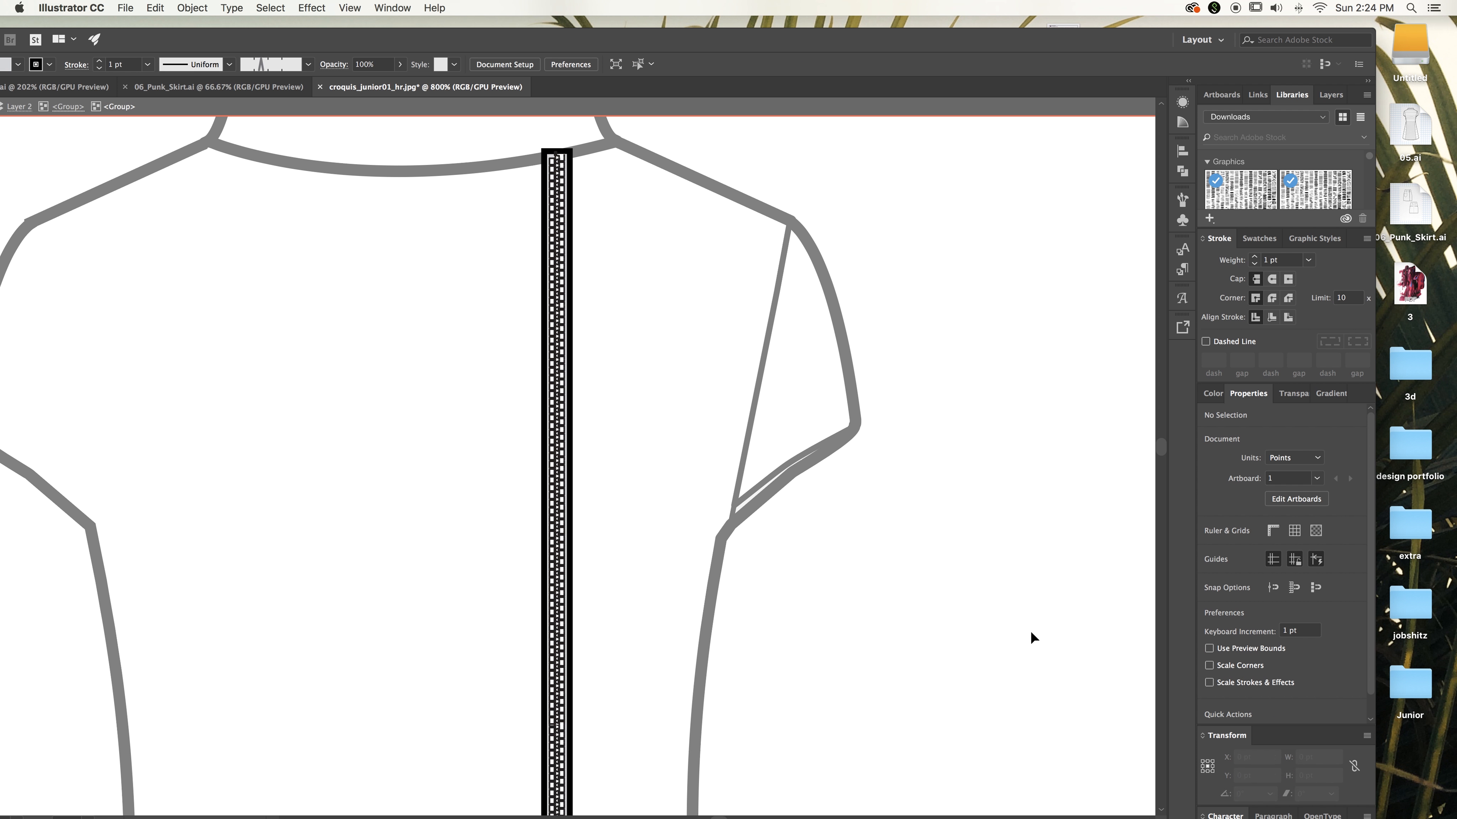
key(super+minus)
key(super+minus)
key(super+minus)
key(super+minus)
key(super+minus)
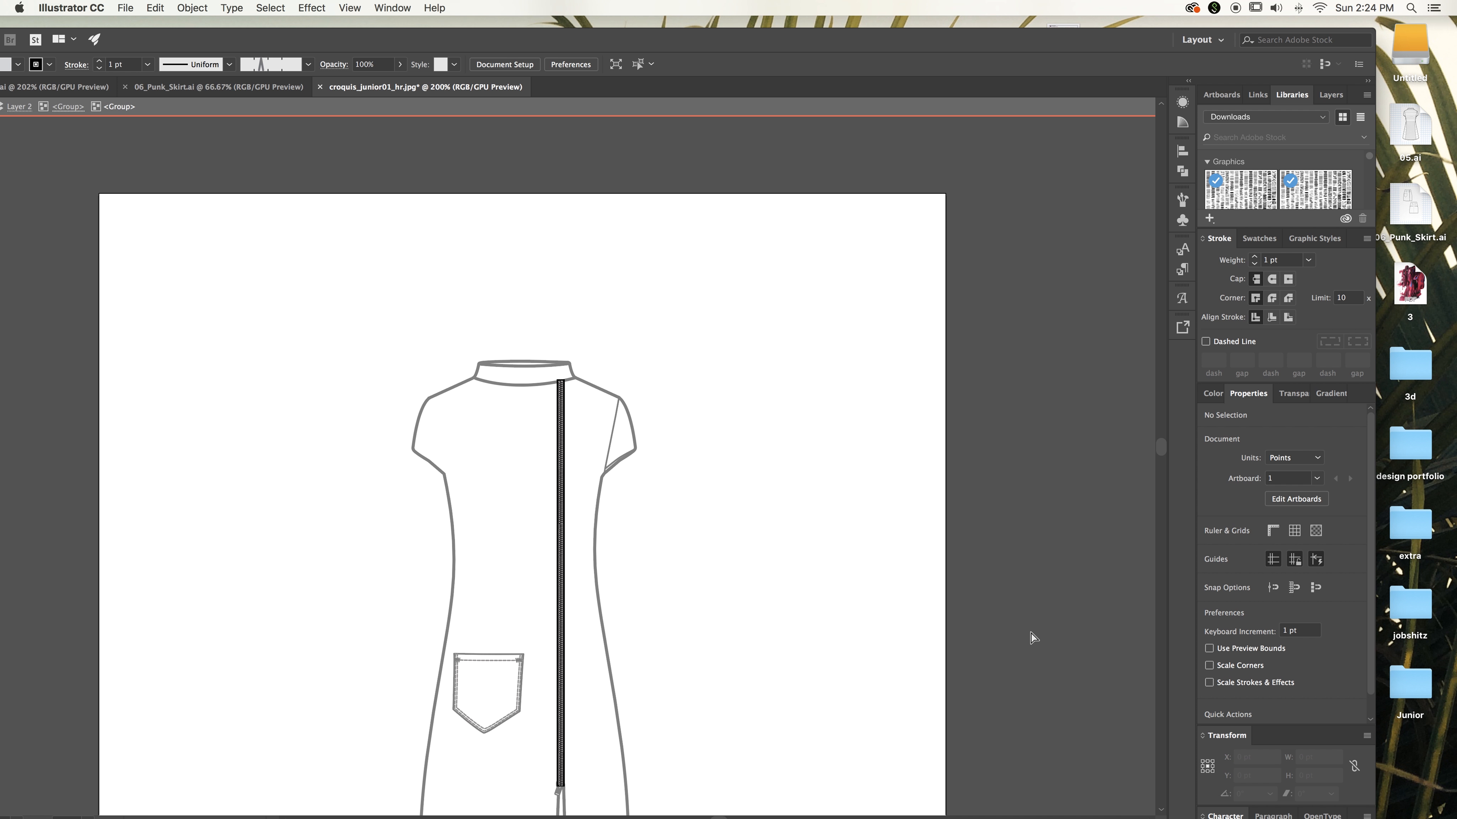
double_click(747, 604)
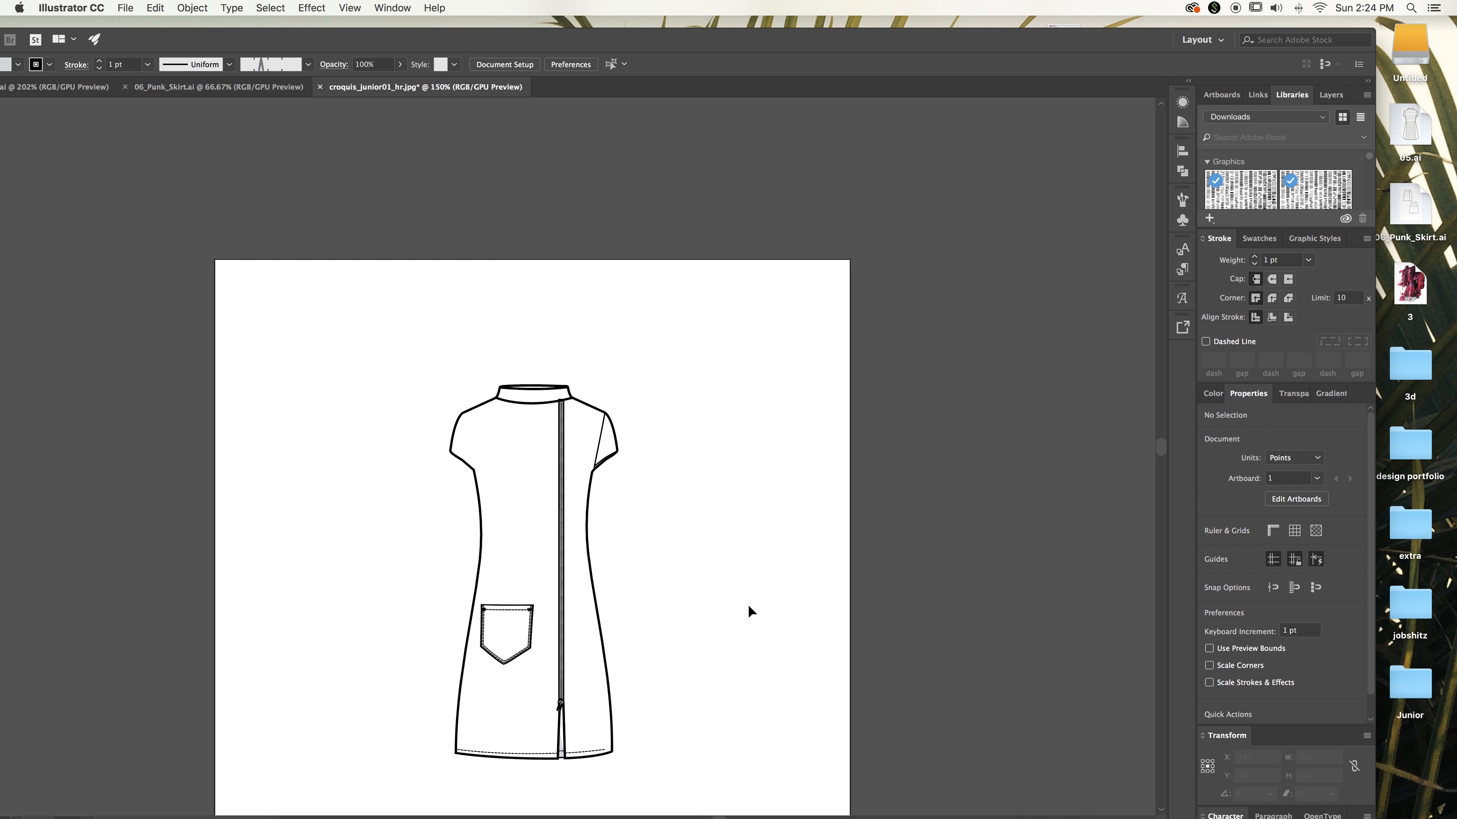
Draw a curved 0.634 pt dashed stitch line just above the hem from the left side line to the right side line
scroll(393, 352, down, 5)
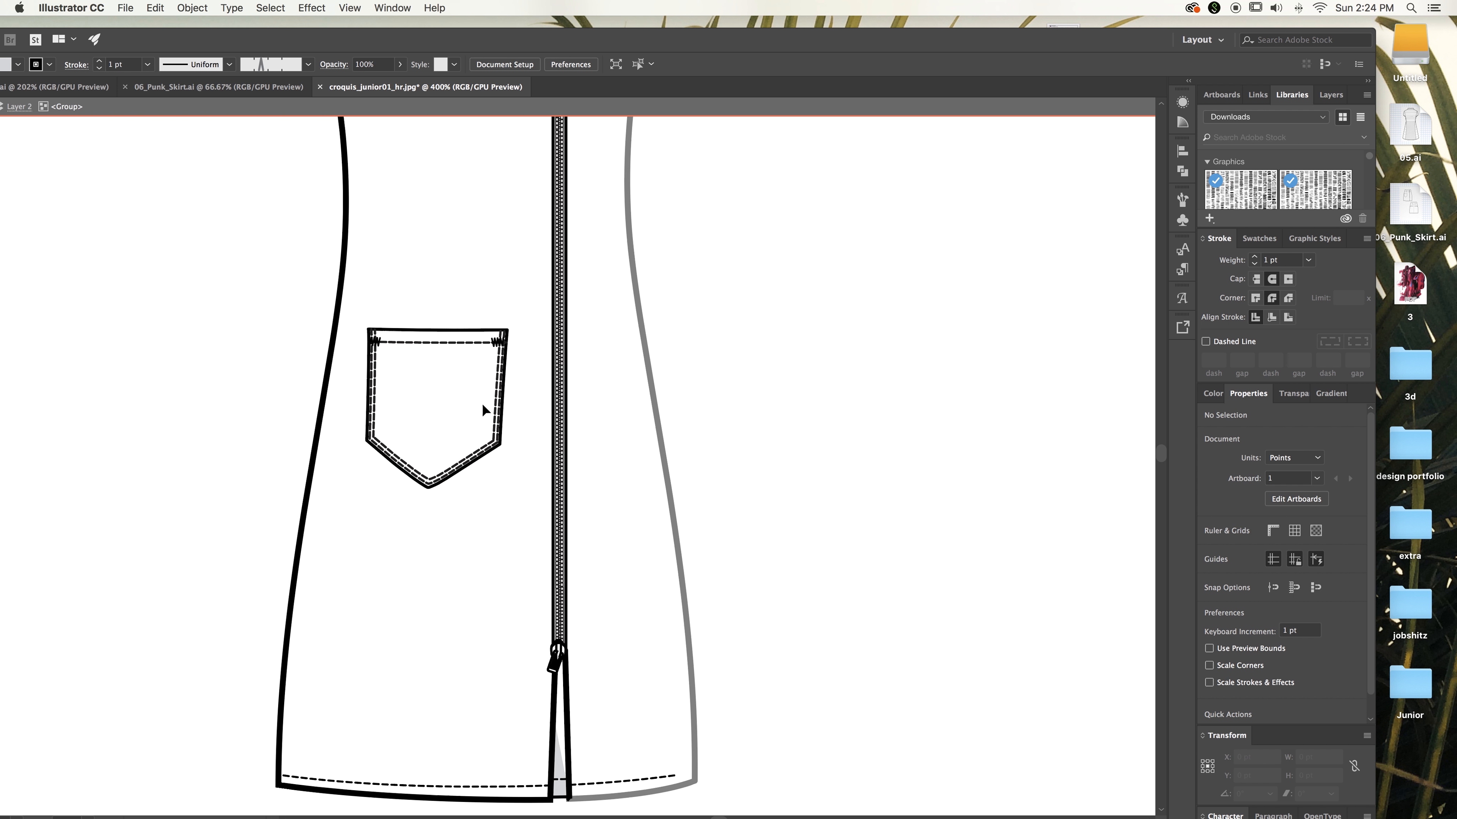
scroll(453, 435, down, 3)
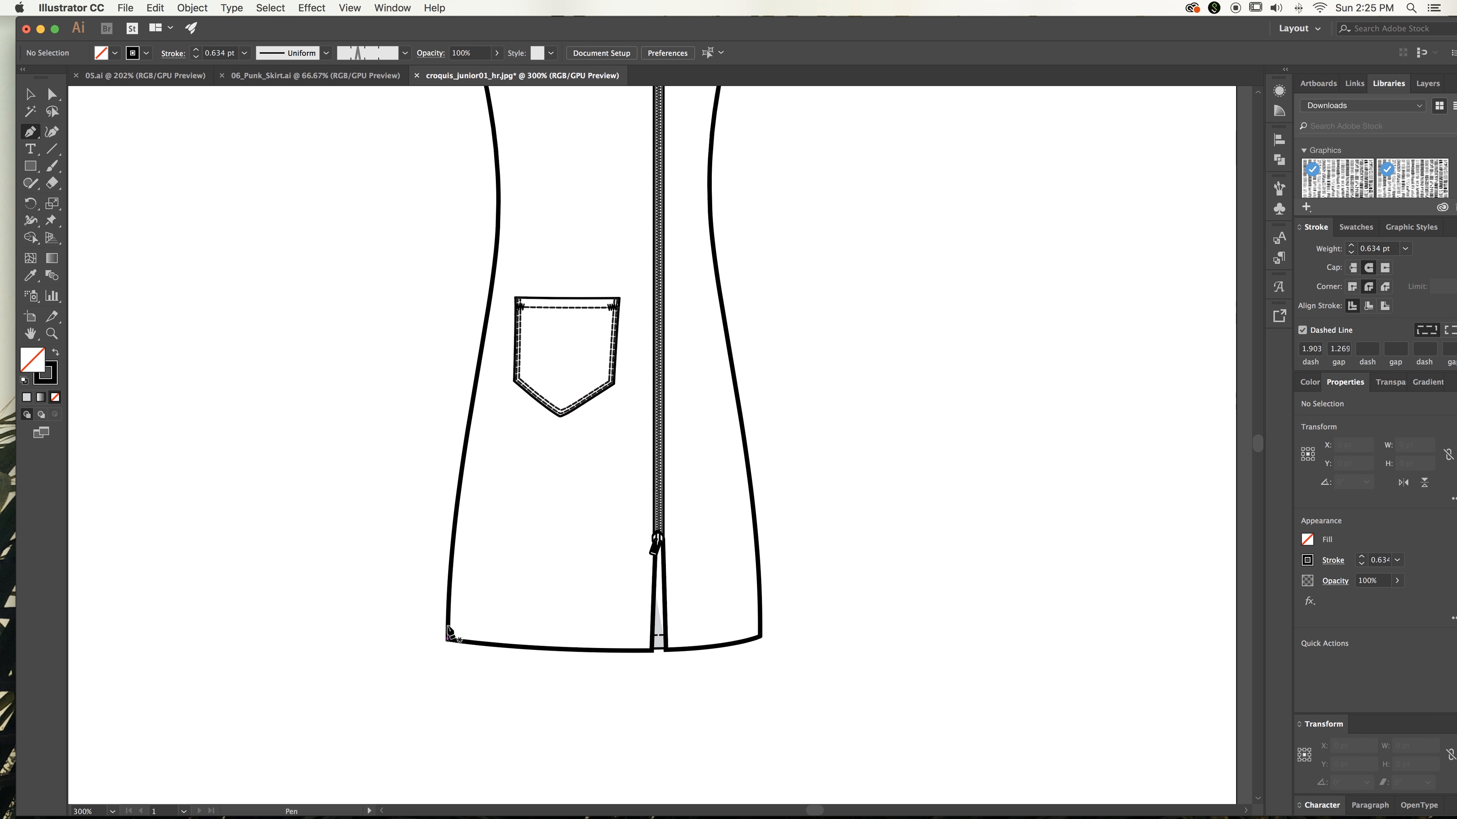
click(448, 625)
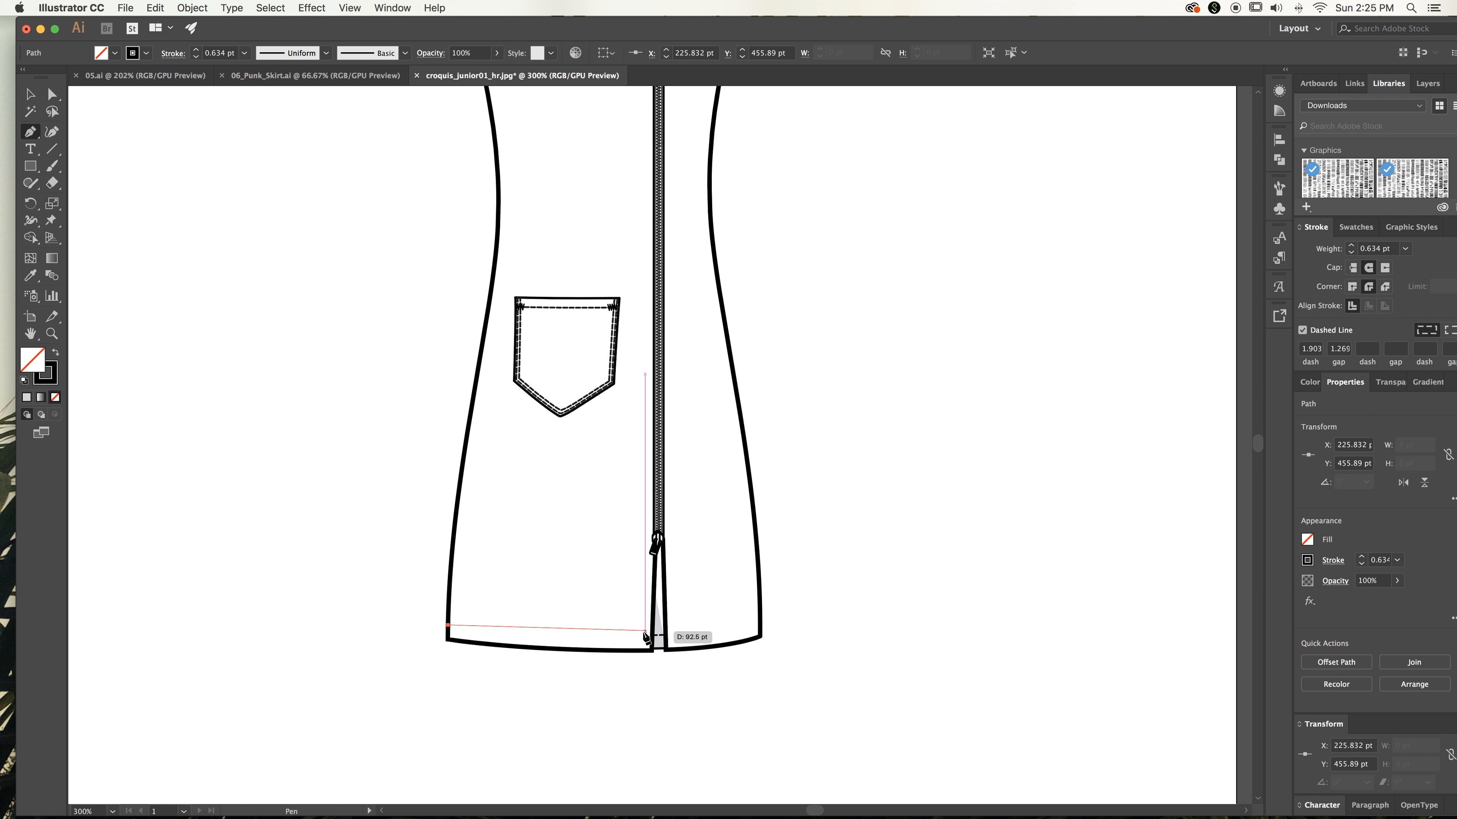
drag(760, 623, 862, 595)
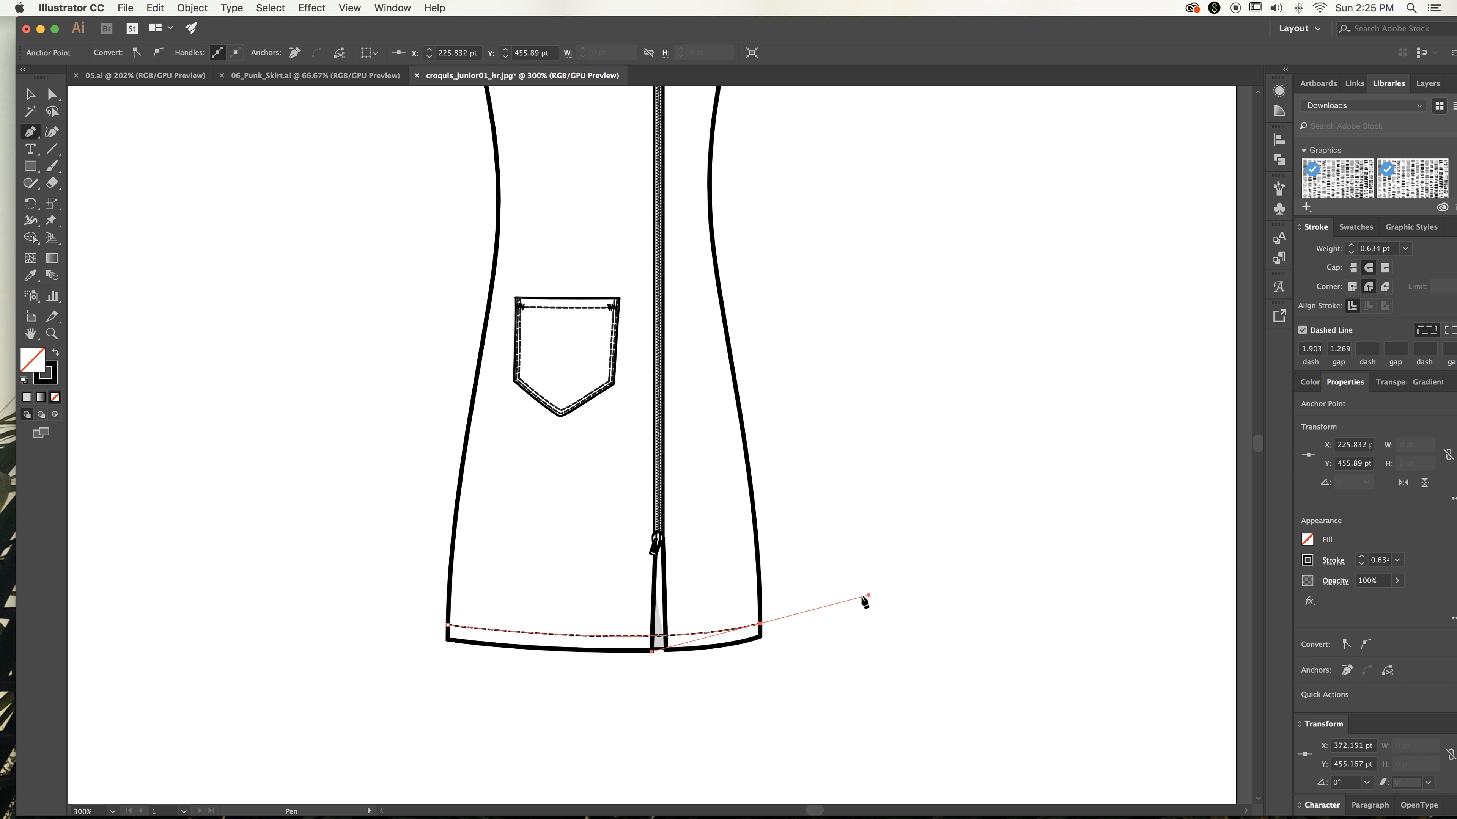
click(33, 96)
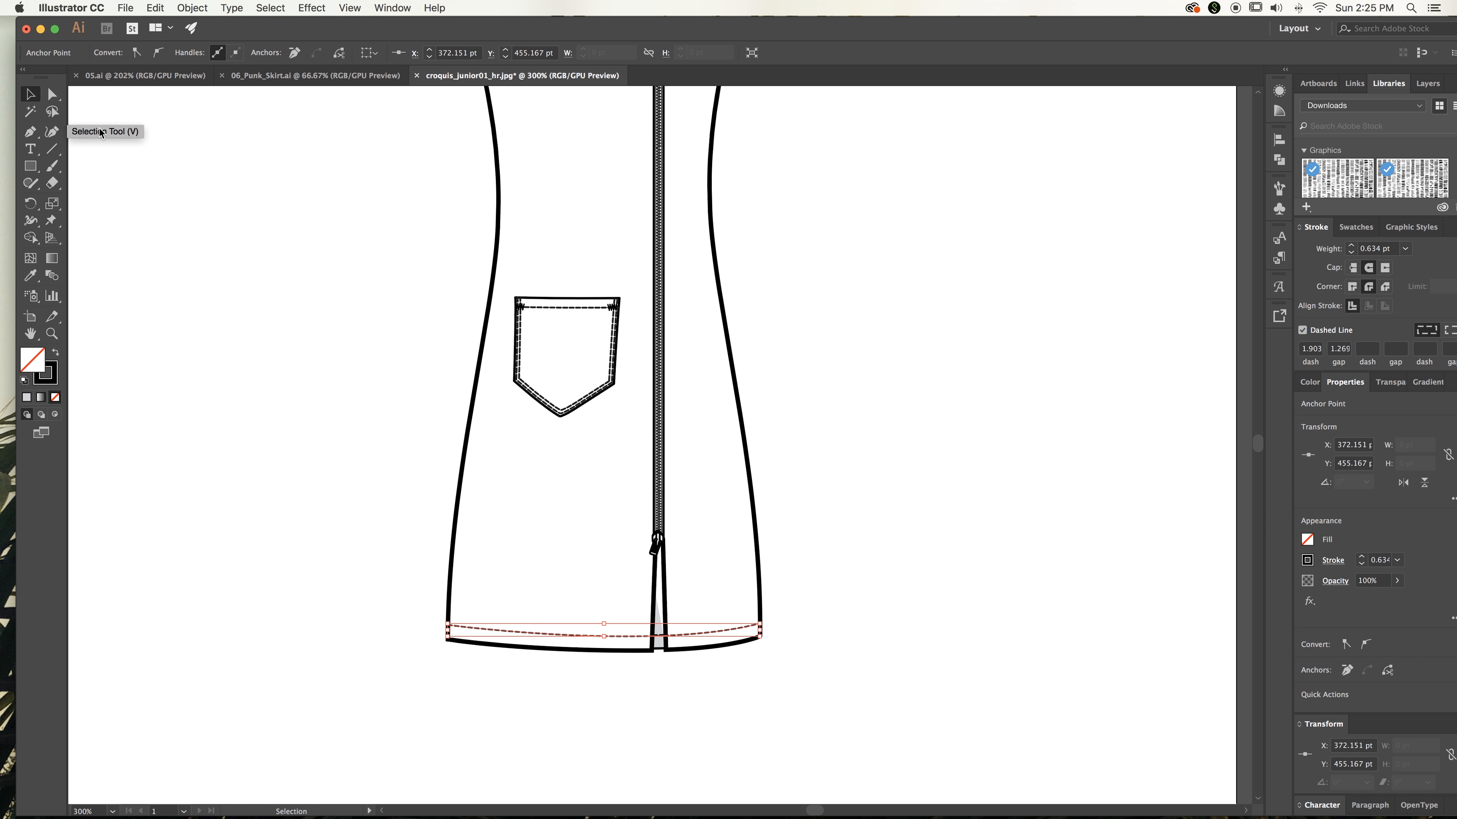
click(263, 252)
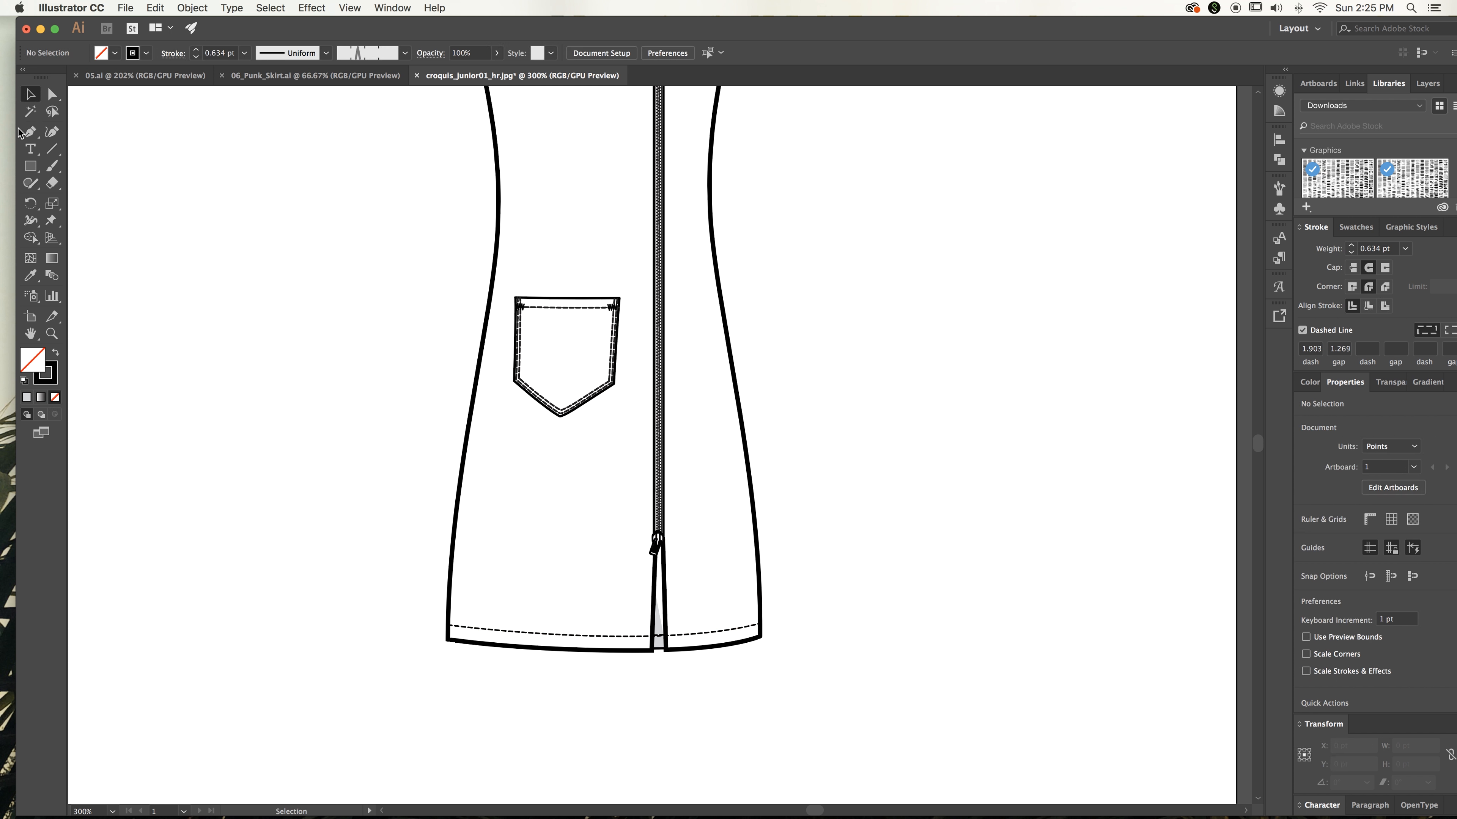
Add two anchor points to the dashed hem stitch line, one at each edge of the zip slit
drag(32, 137, 86, 148)
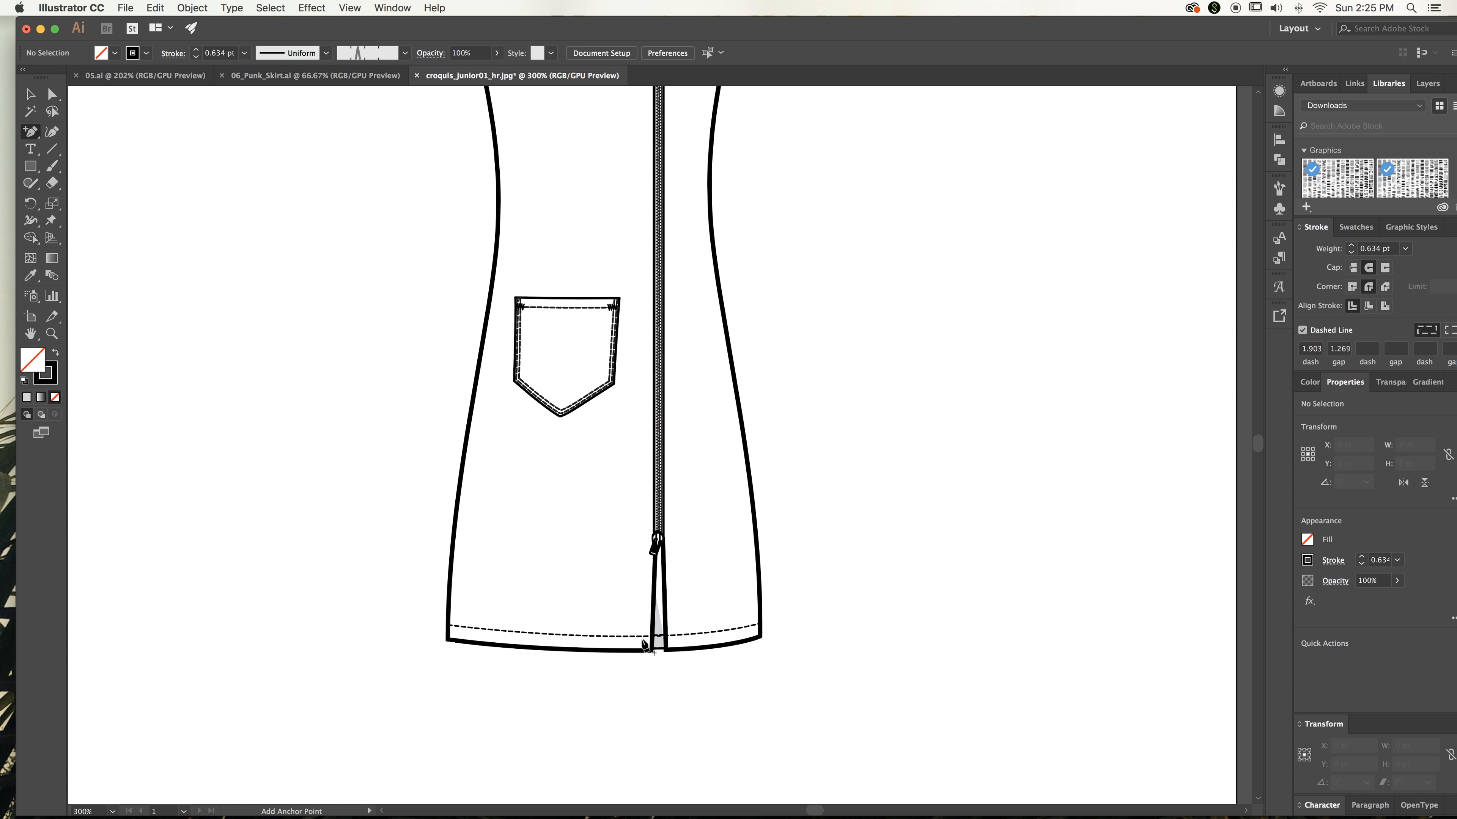
click(664, 635)
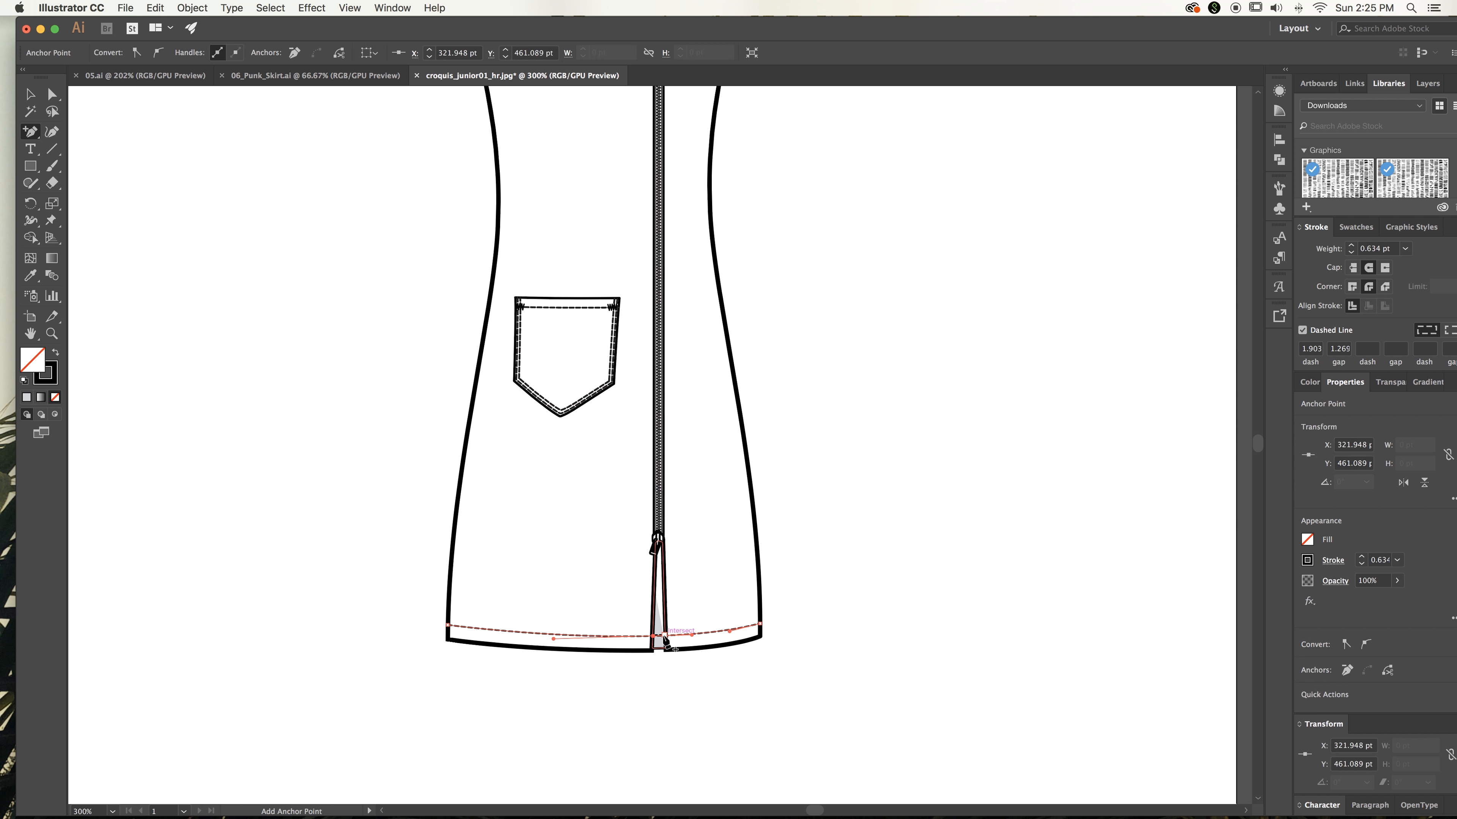
click(666, 636)
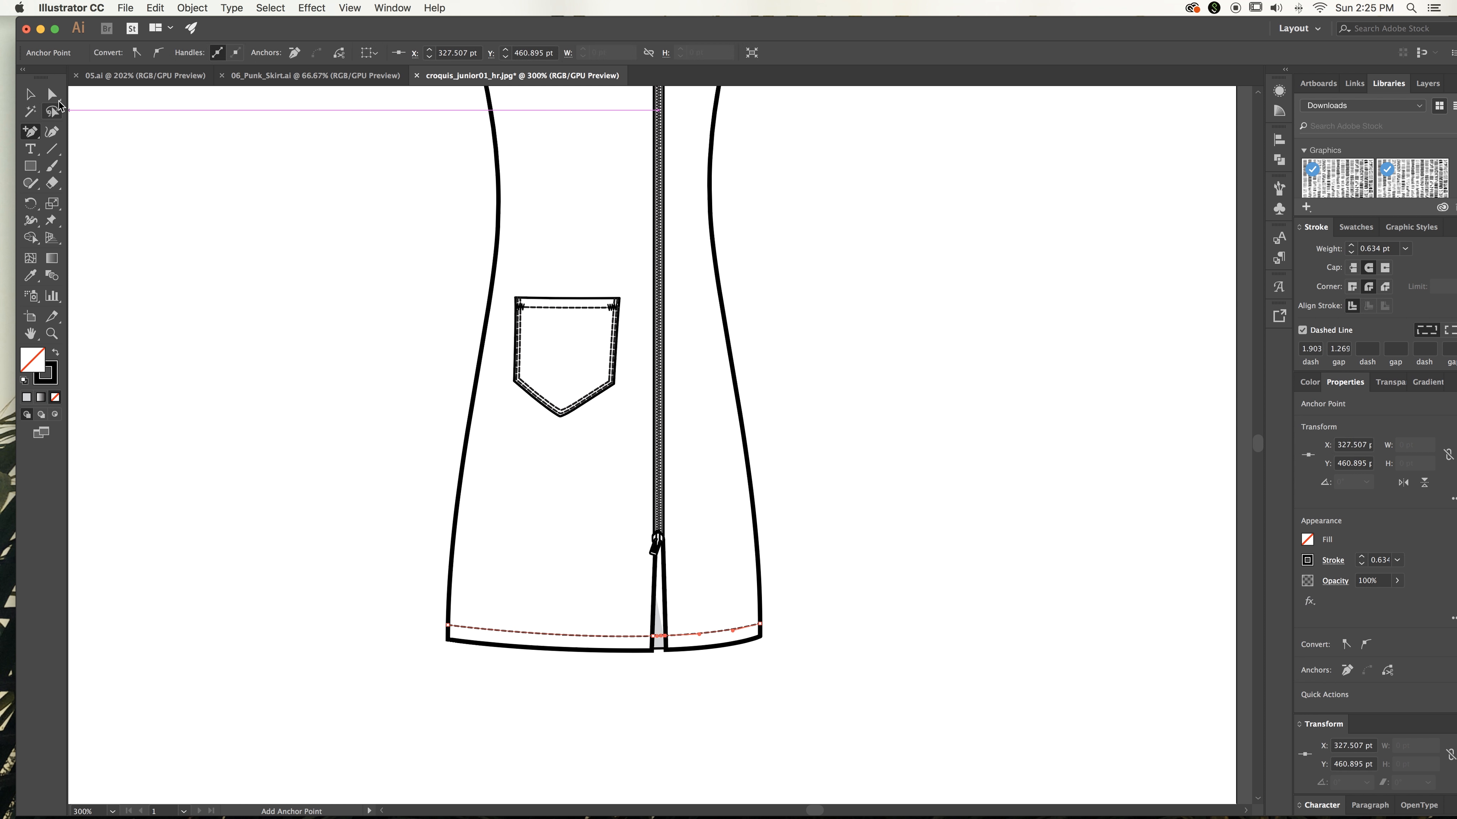
Remove the hem stitch segment that crosses the slit opening, between the two added anchor points
click(51, 94)
click(333, 525)
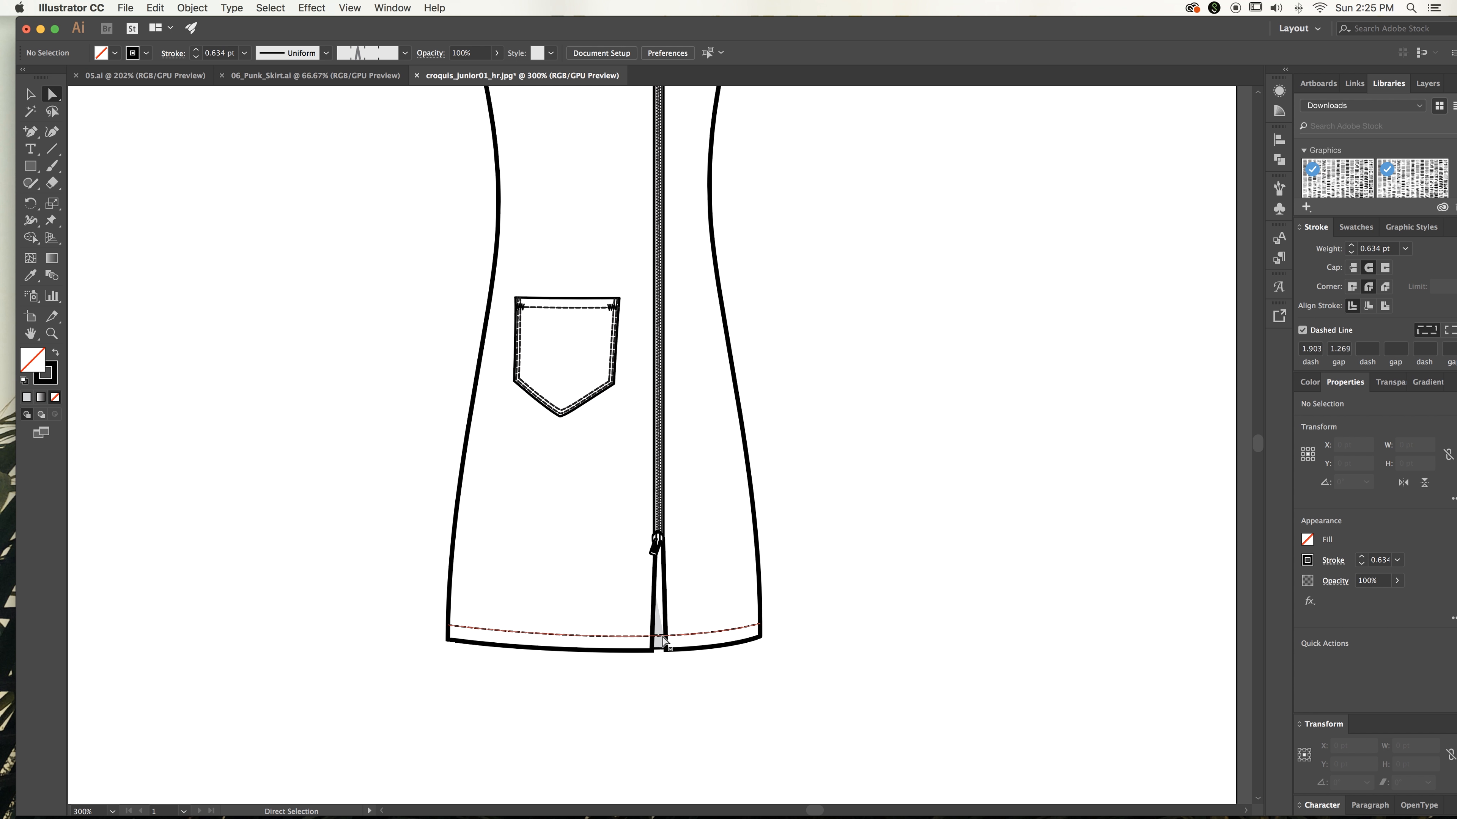
click(665, 636)
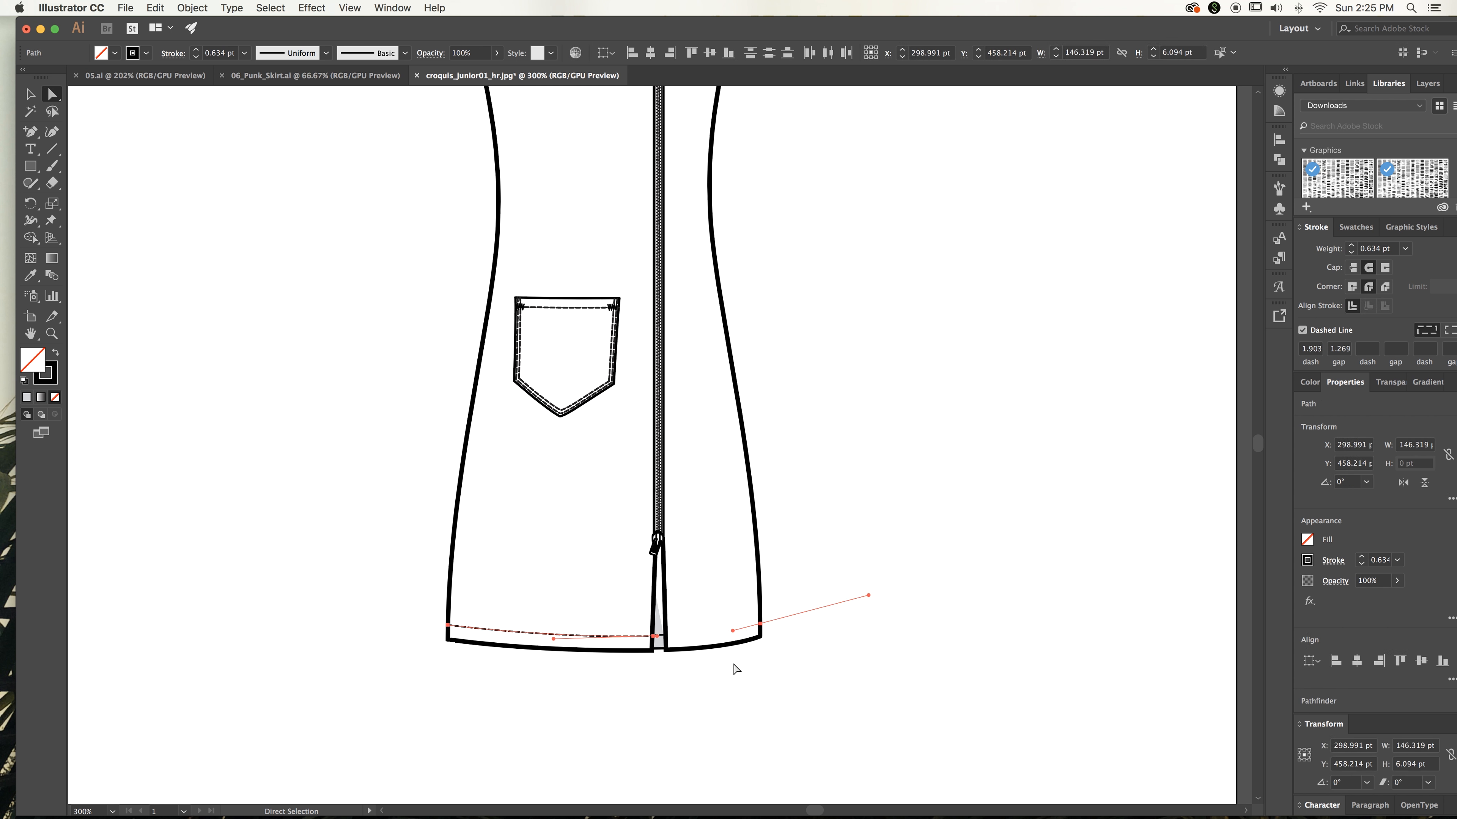
click(736, 688)
key(super+equal)
key(super+equal)
key(super+equal)
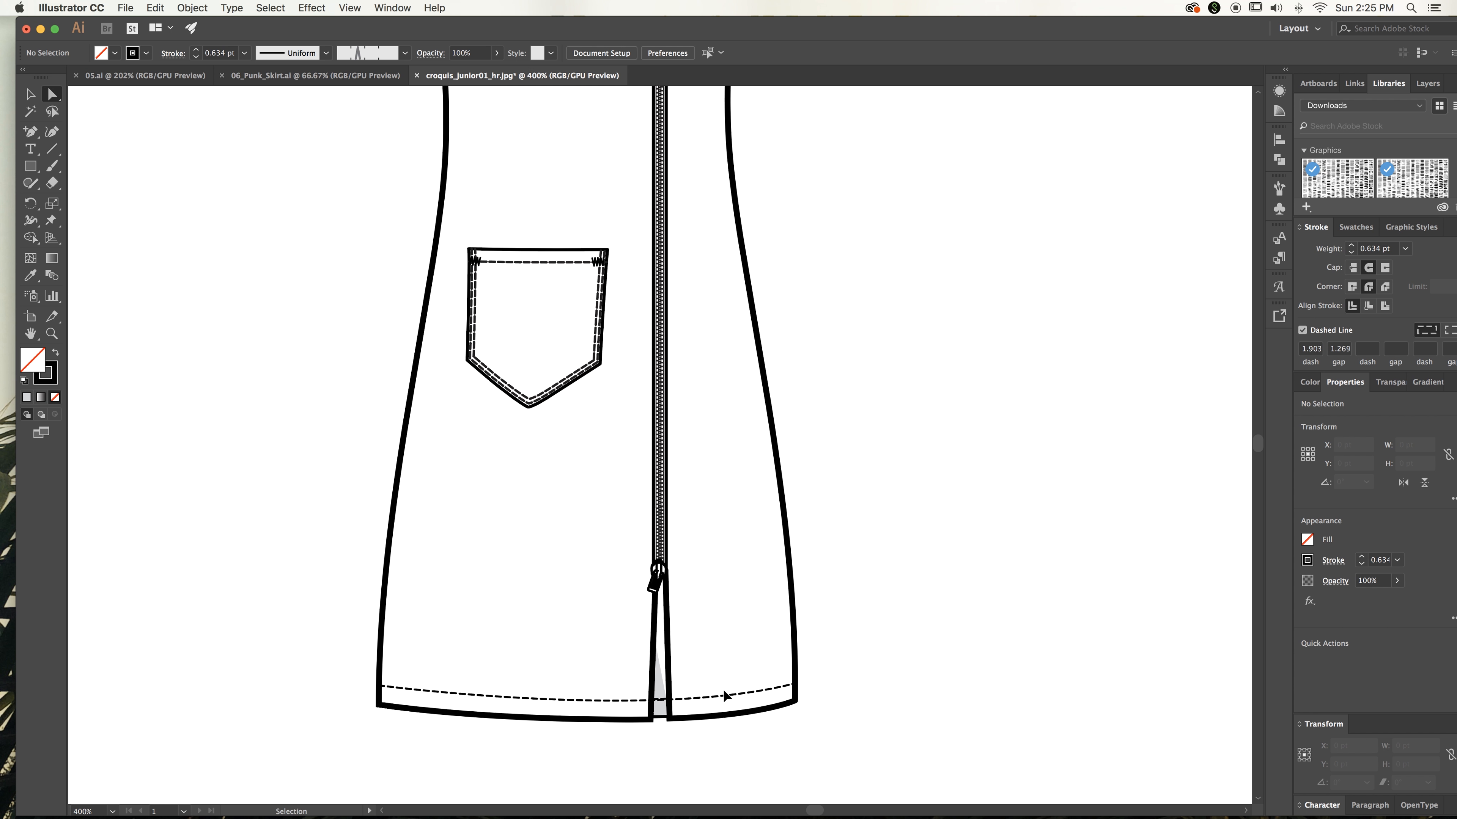
scroll(725, 696, down, 10)
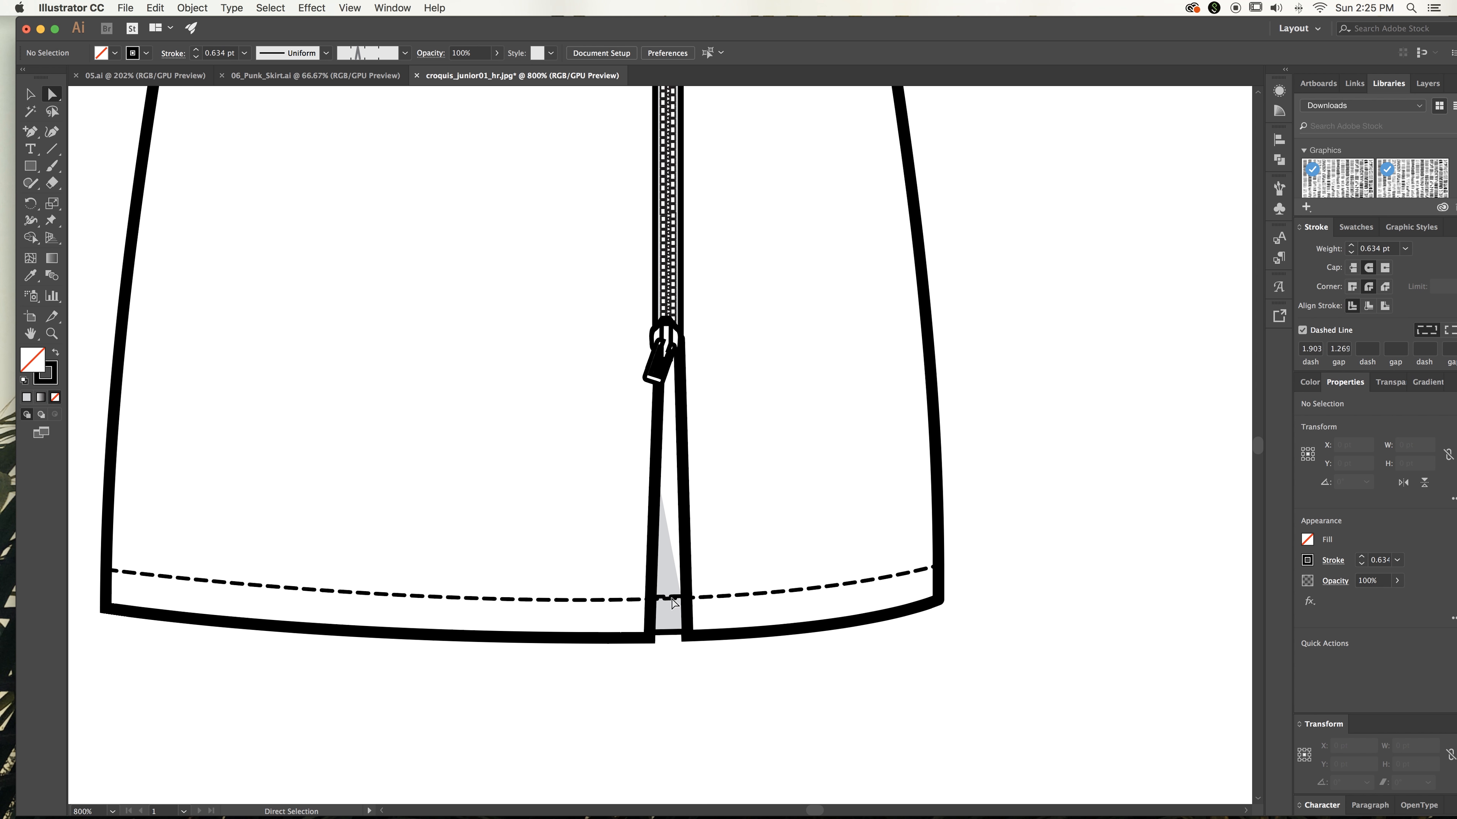
click(665, 603)
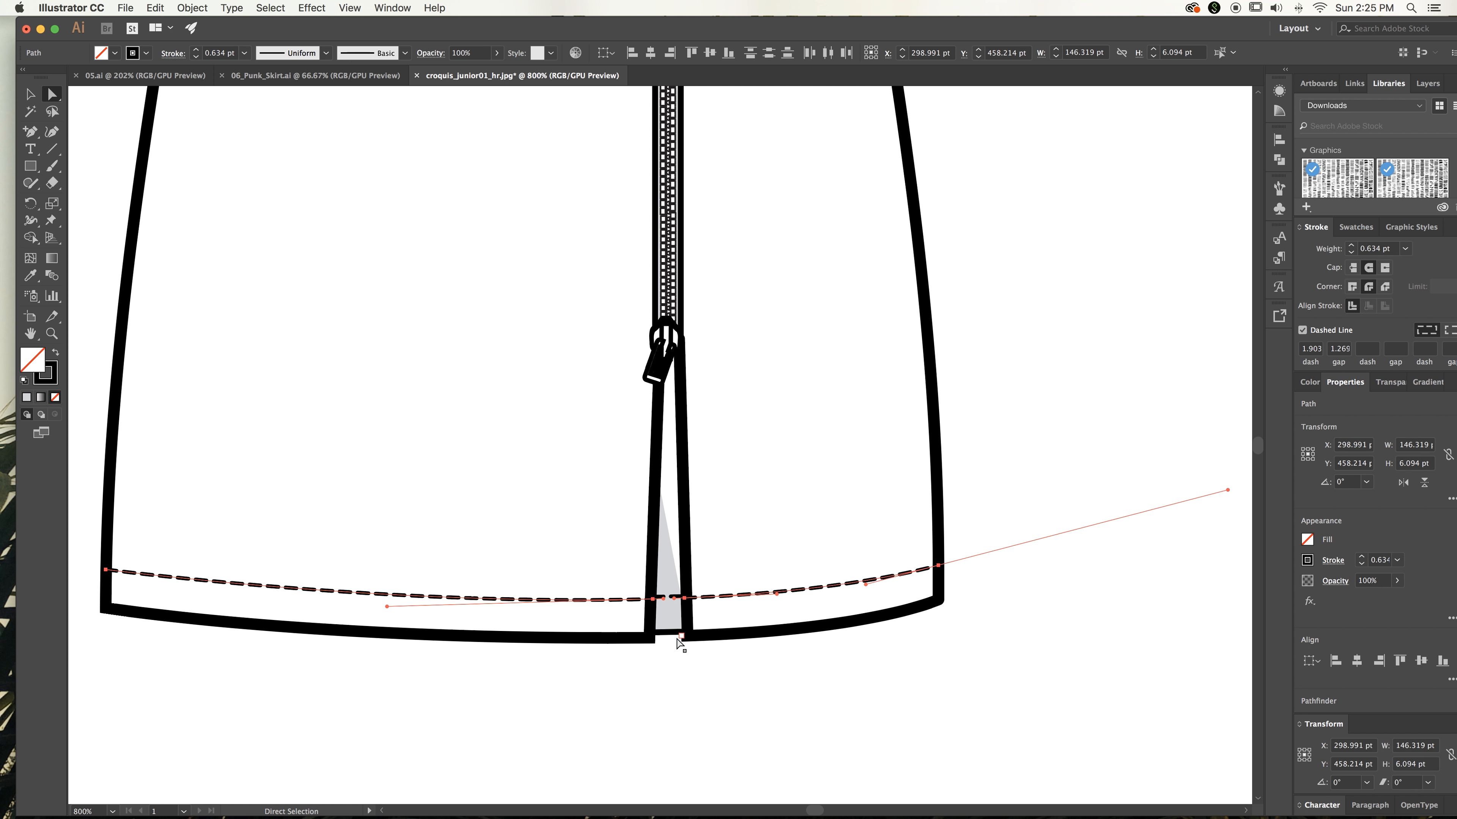
click(653, 693)
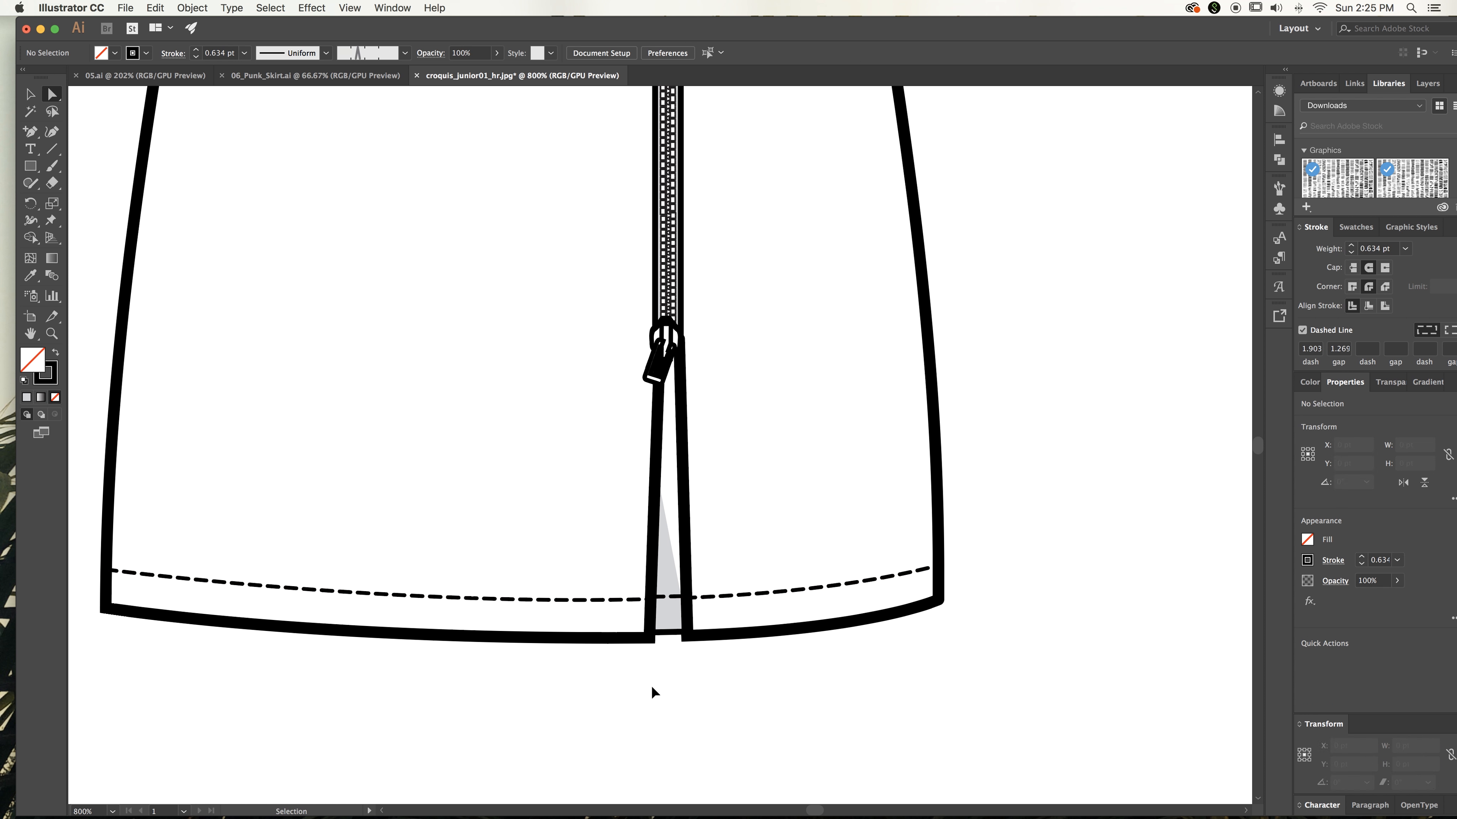
Draw a slanted bust dart line, about 20.6 pt wide and 12.7 pt high, rising inward from the left side seam below the armhole
key(super+minus)
key(super+minus)
key(super+minus)
key(super+minus)
key(super+minus)
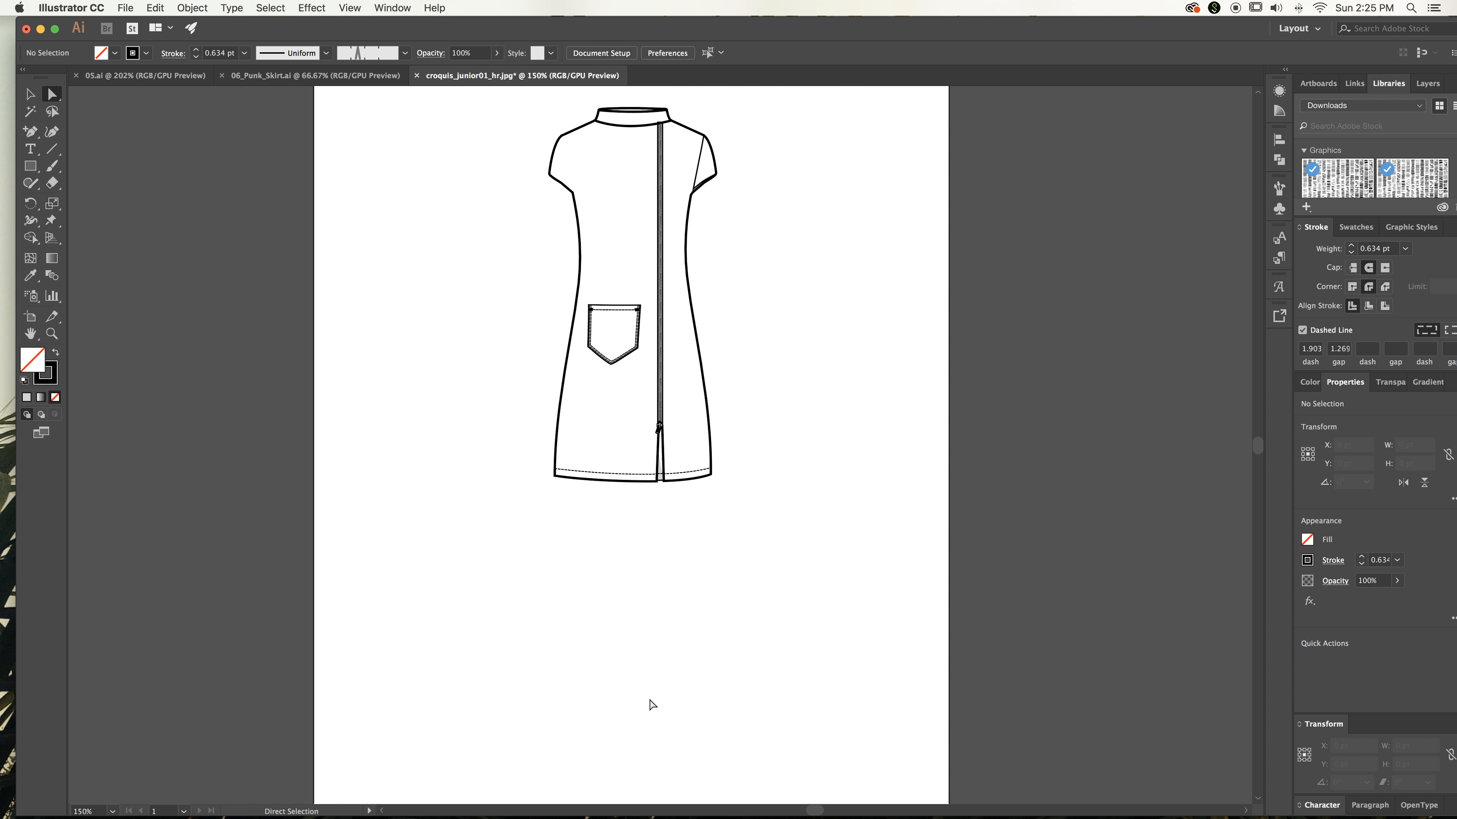
scroll(652, 704, up, 5)
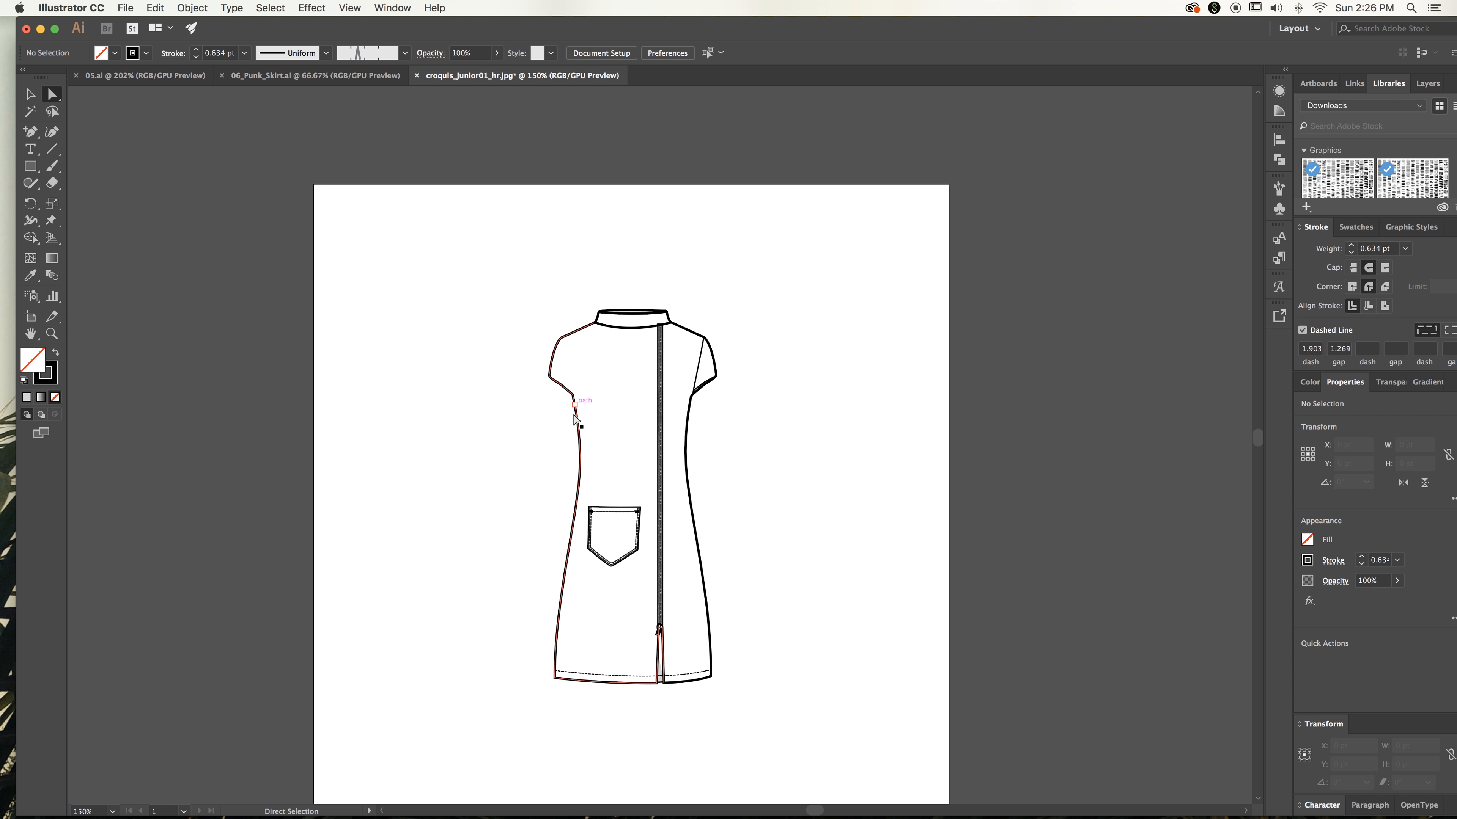
click(33, 134)
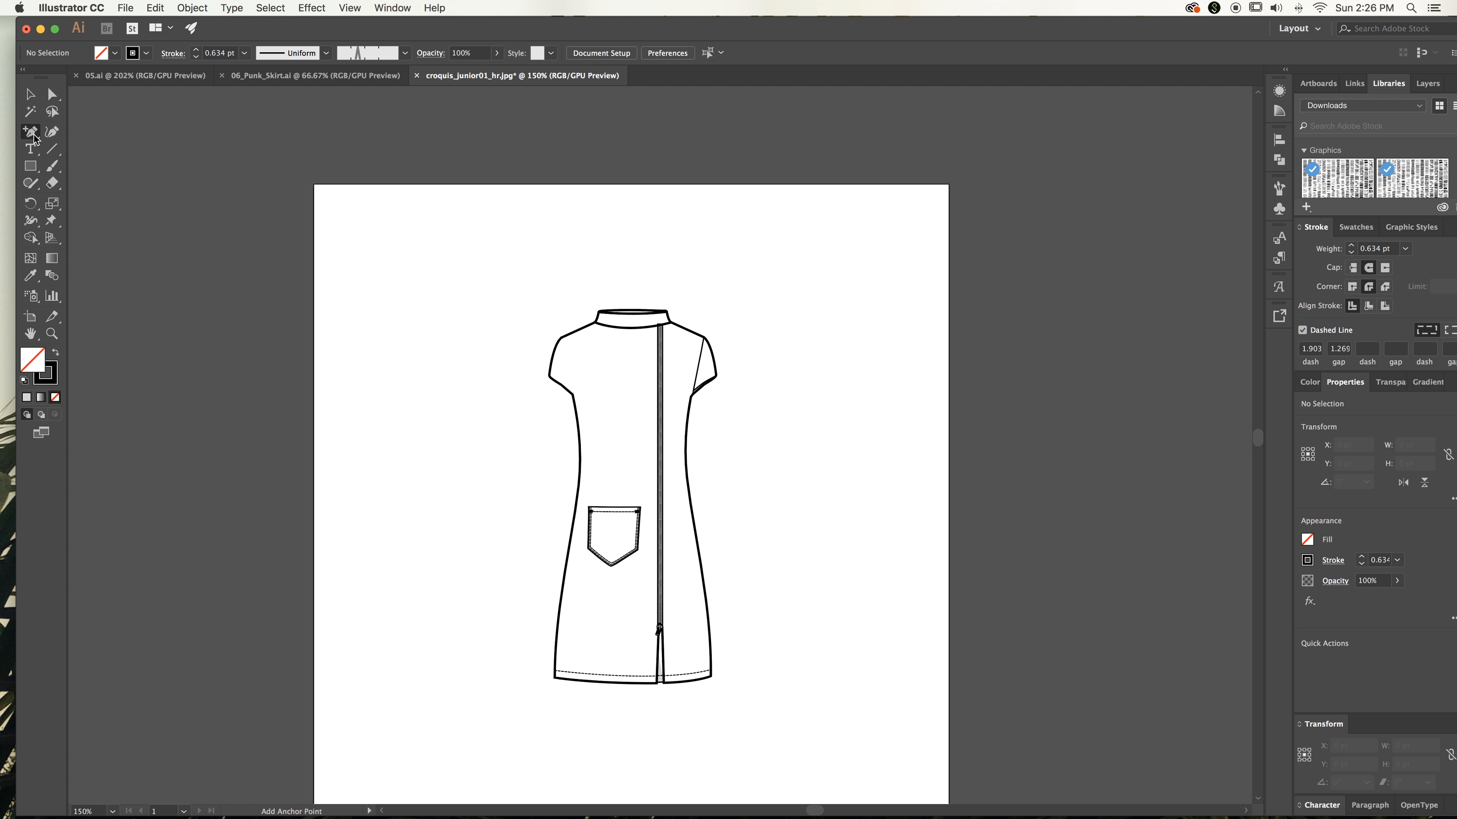
drag(34, 137, 75, 134)
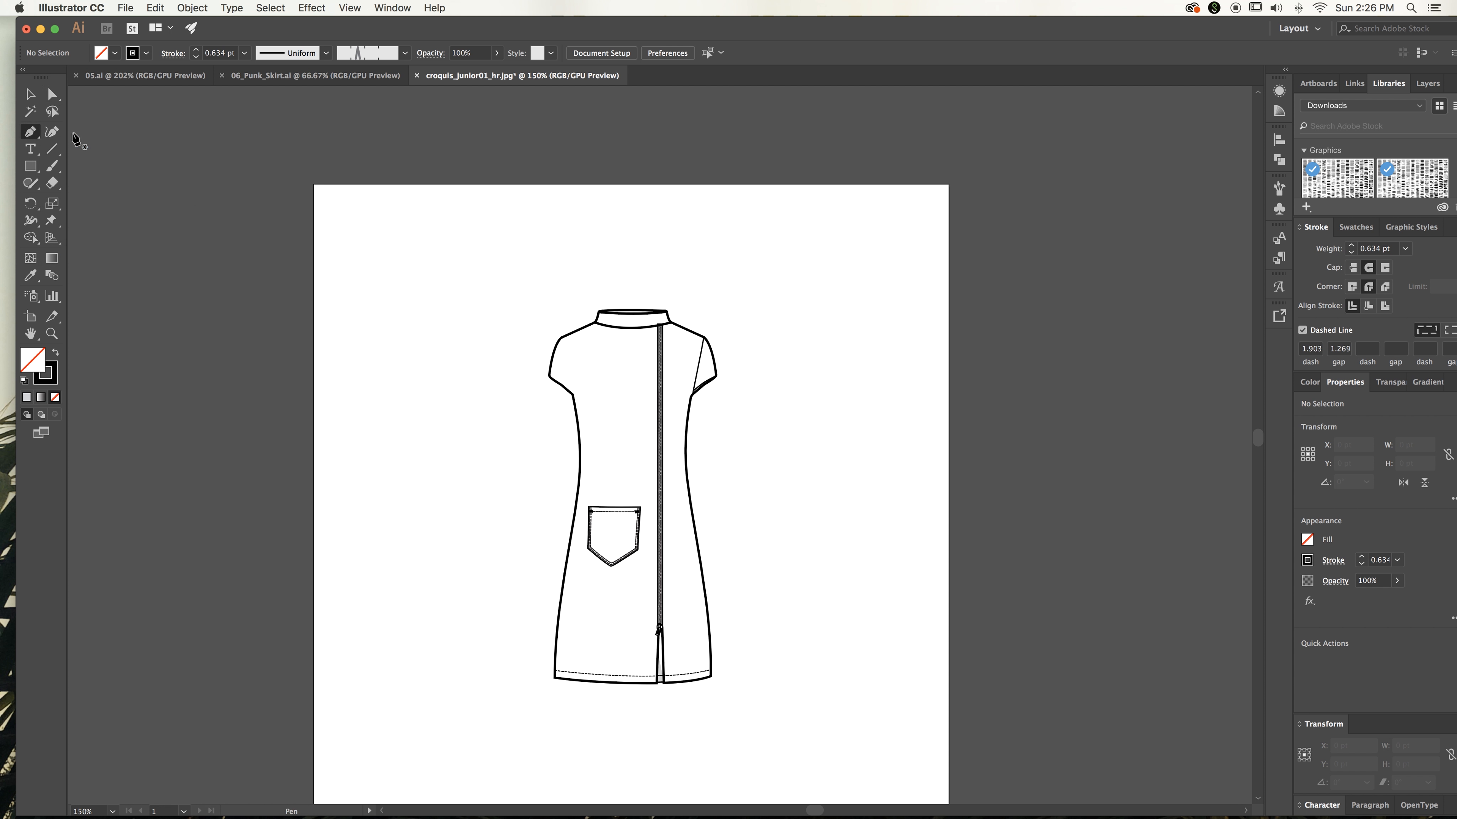
click(576, 416)
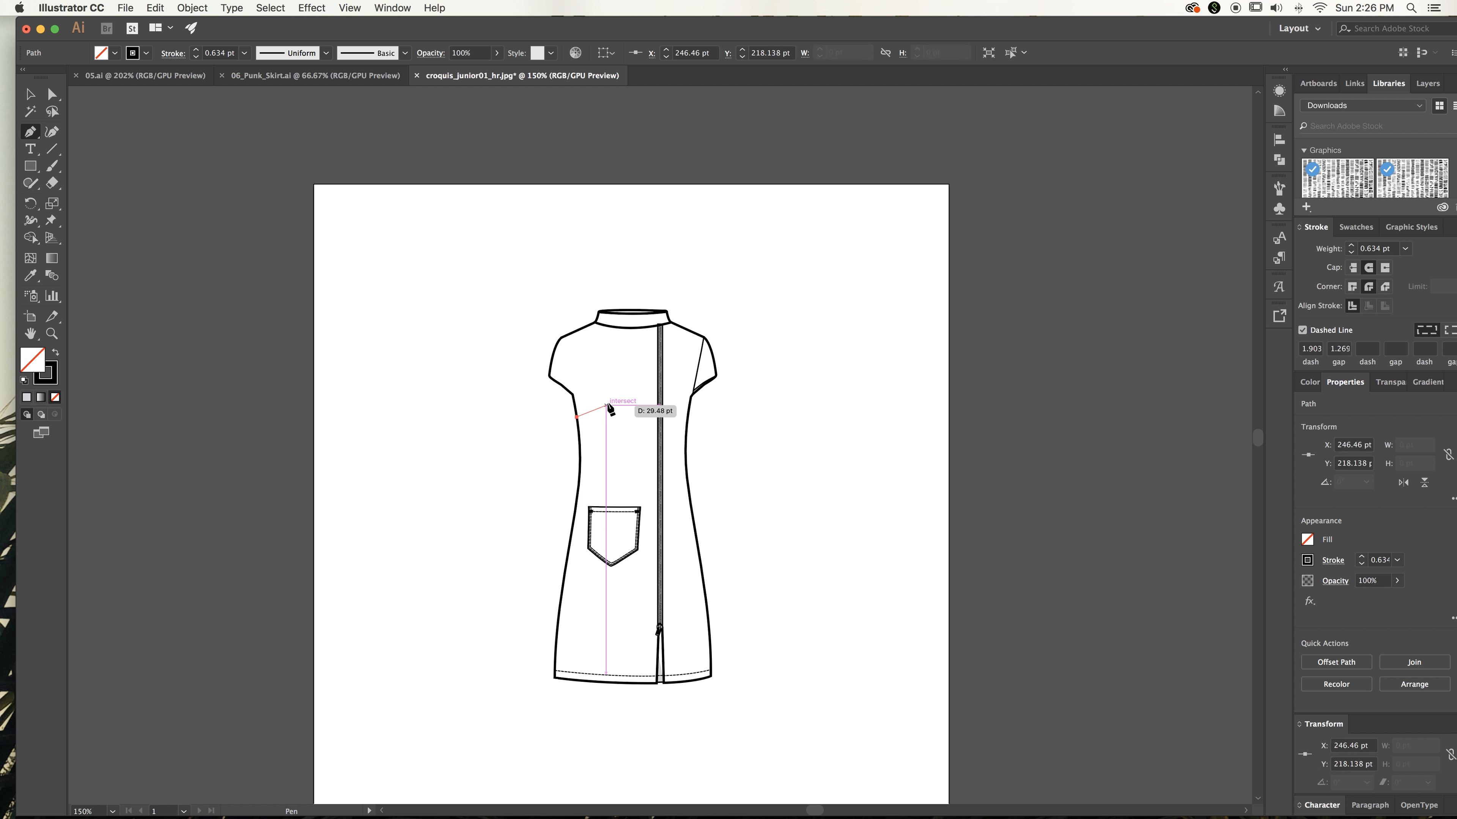
click(598, 403)
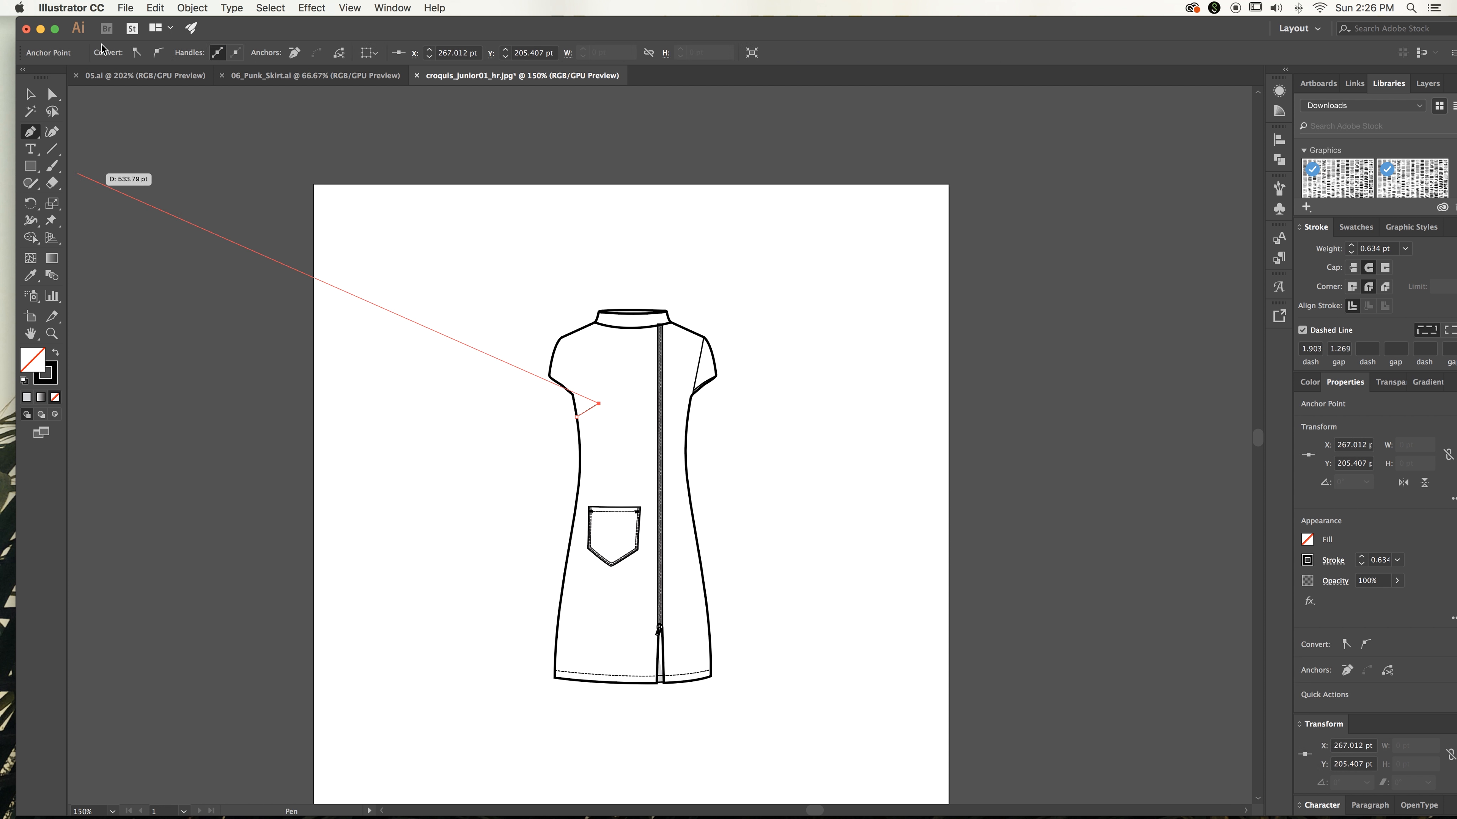
key(v)
click(304, 278)
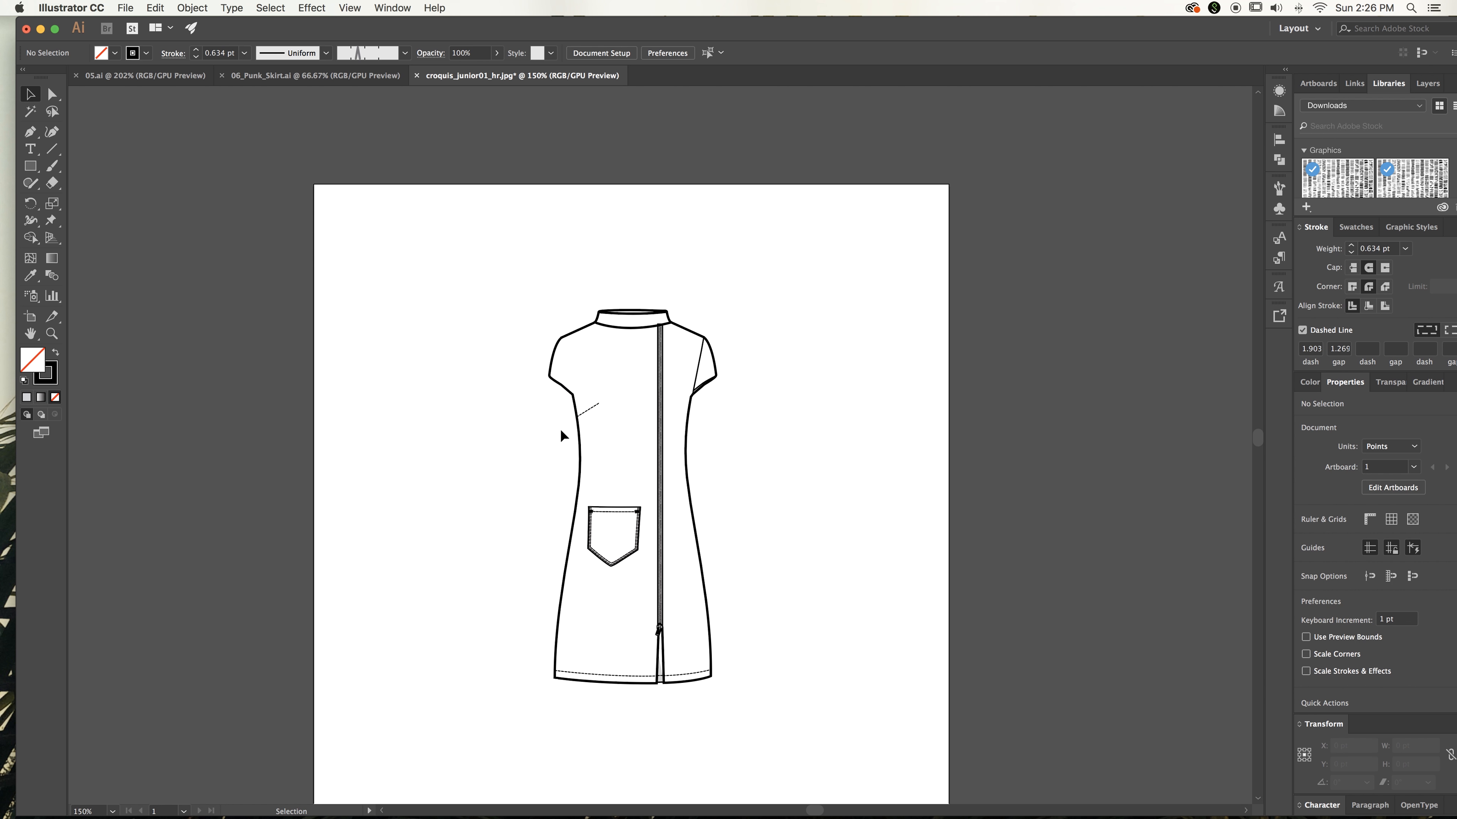
Turn off the dashed stroke on the bust dart line to make it solid
click(591, 409)
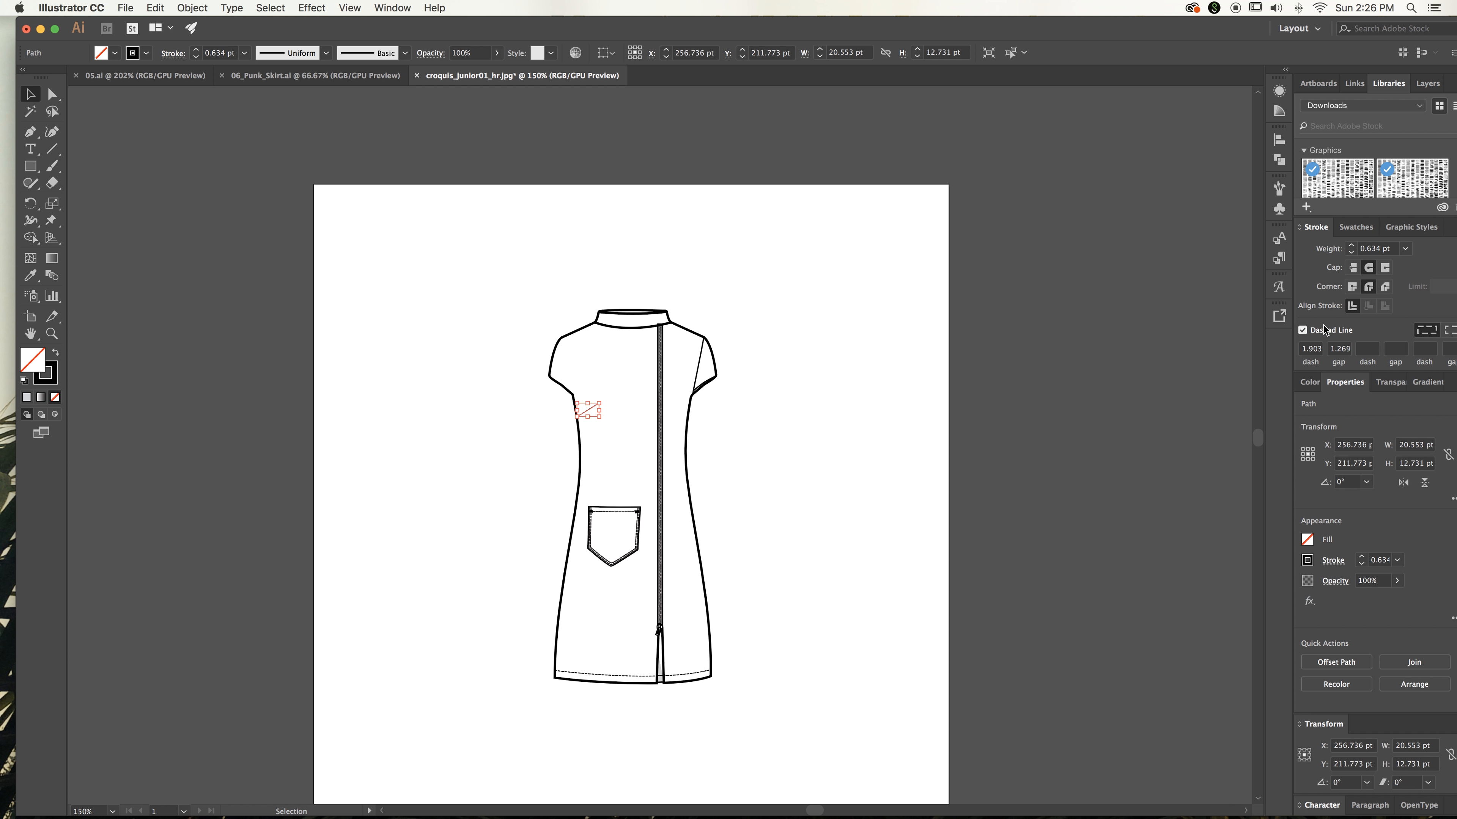
click(1302, 332)
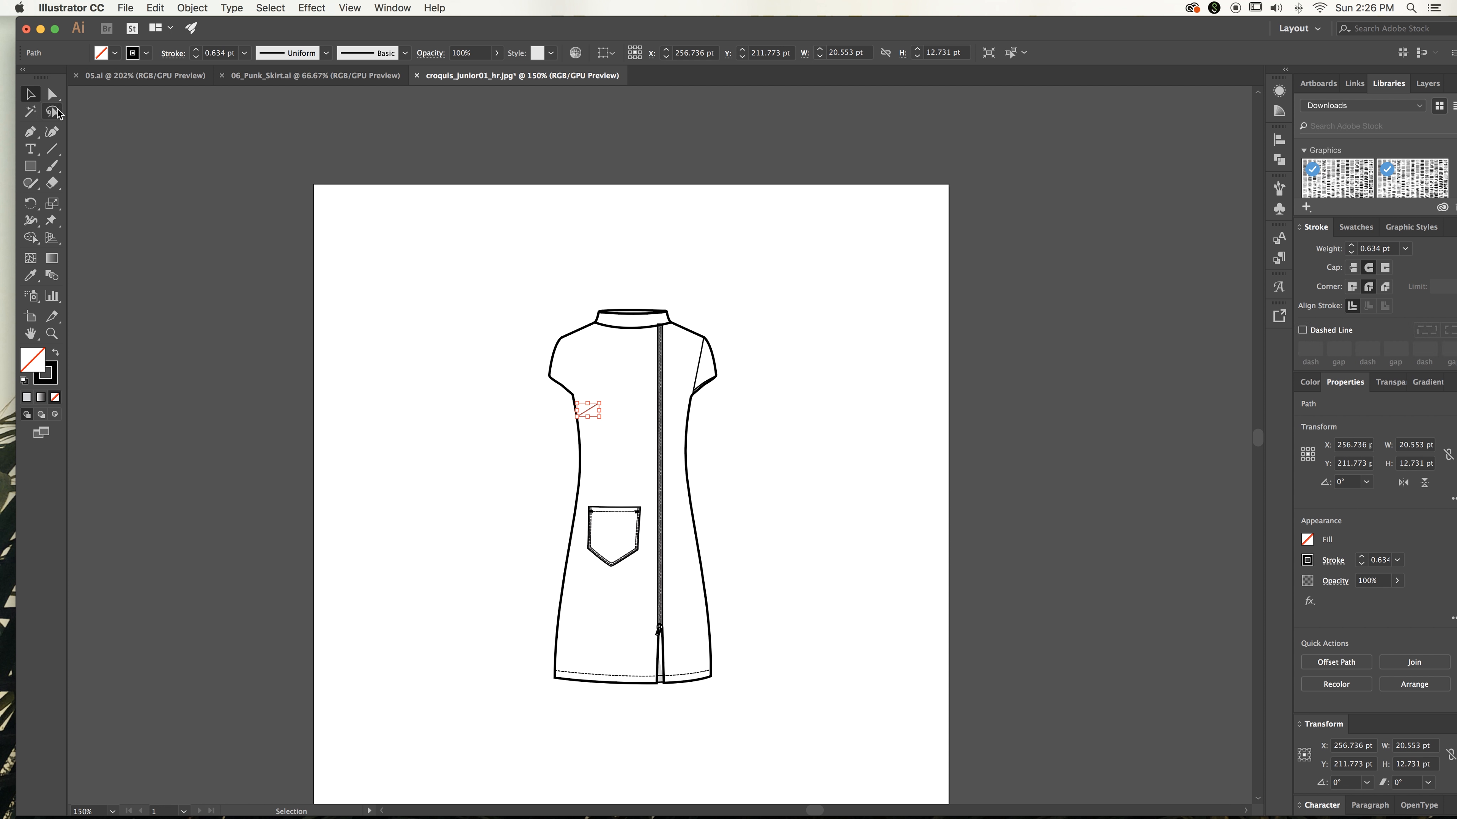
click(253, 290)
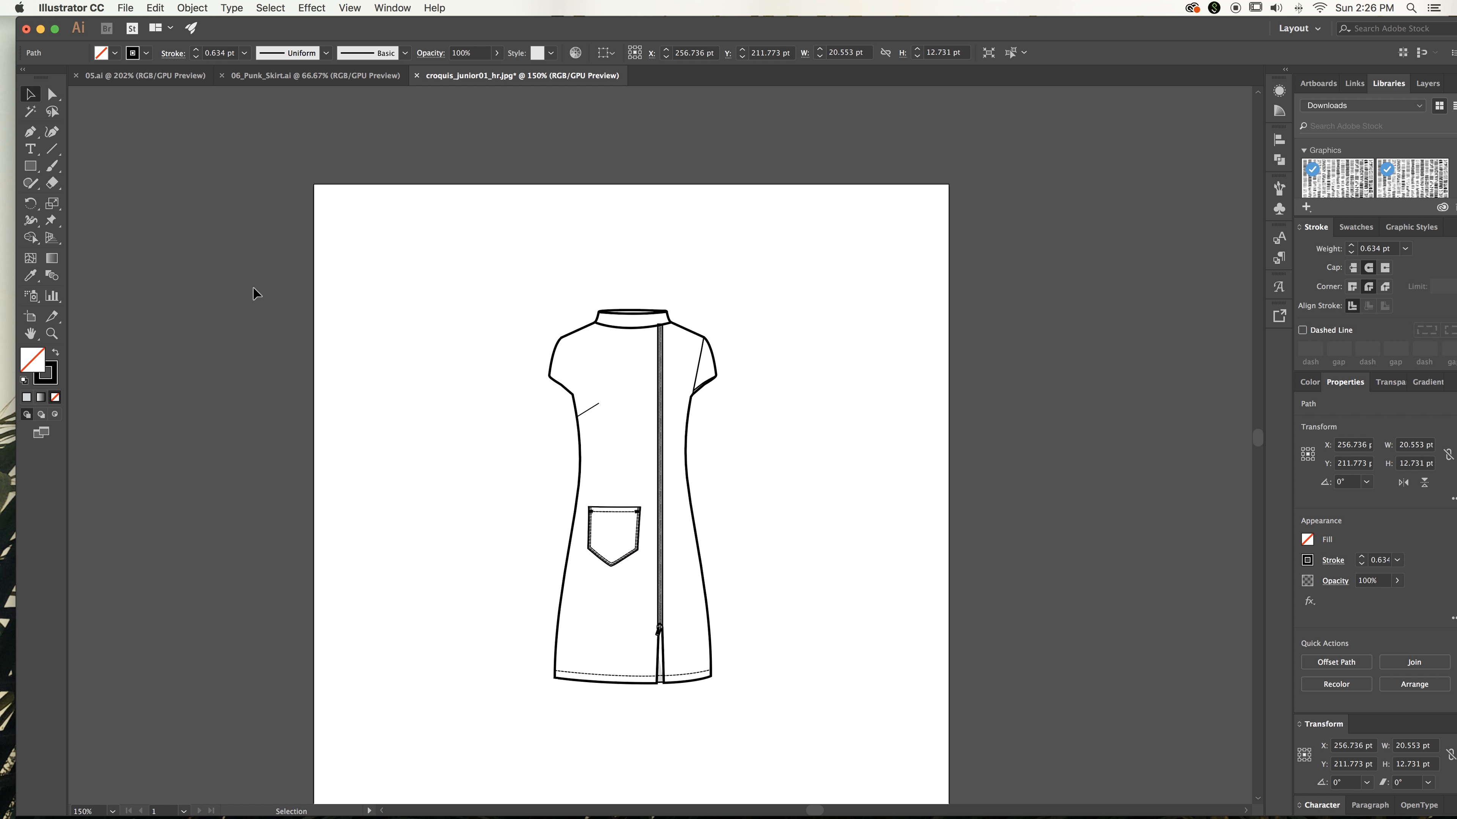
Make a copy of the bust dart line over the zip area of the dress
click(590, 410)
key(a)
alt+drag(575, 413, 648, 446)
scroll(654, 451, right, 2)
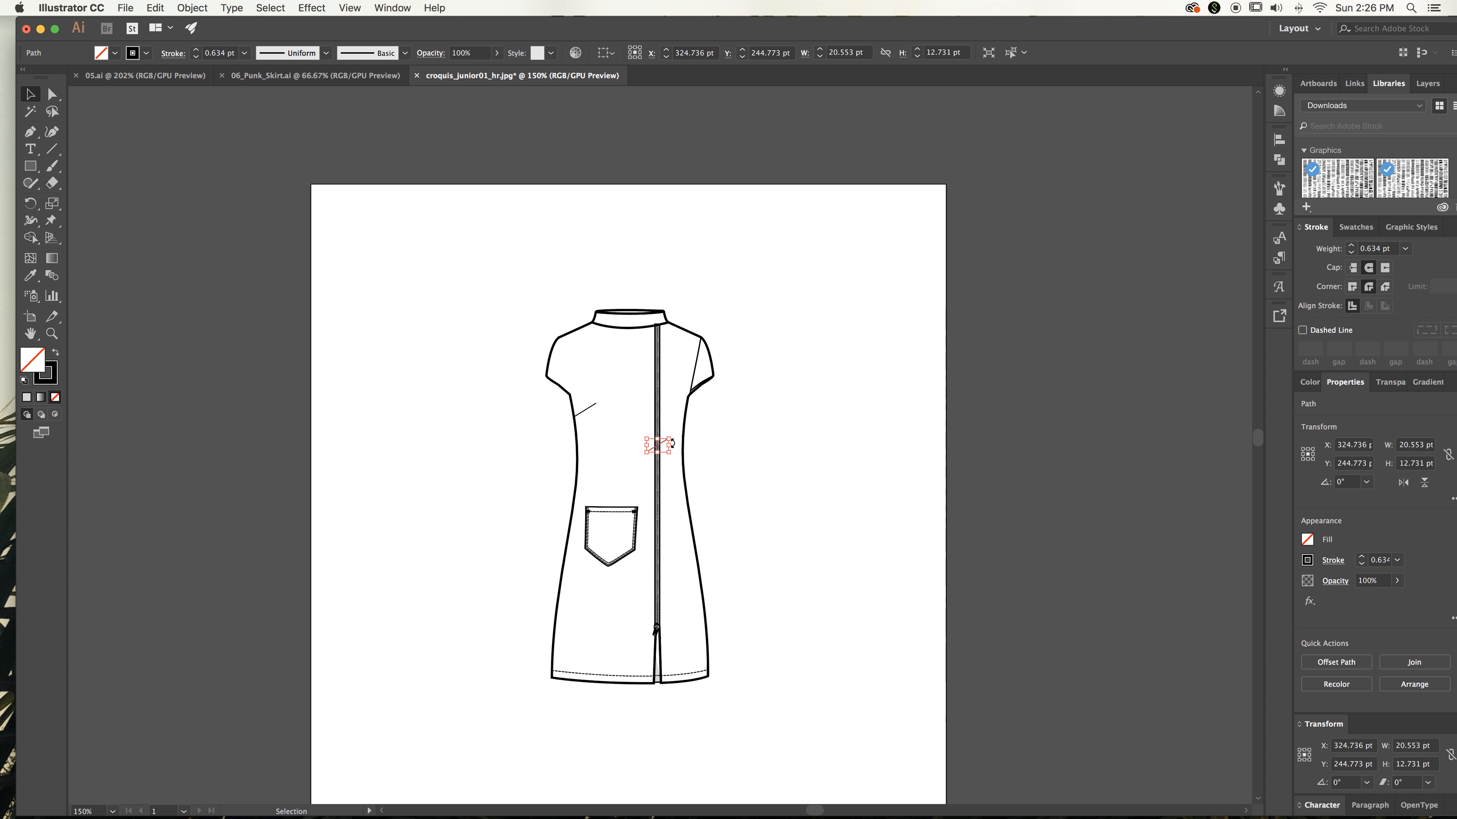
Reflect the copied dart line left to right and place it against the right side seam below the armhole
right_click(646, 452)
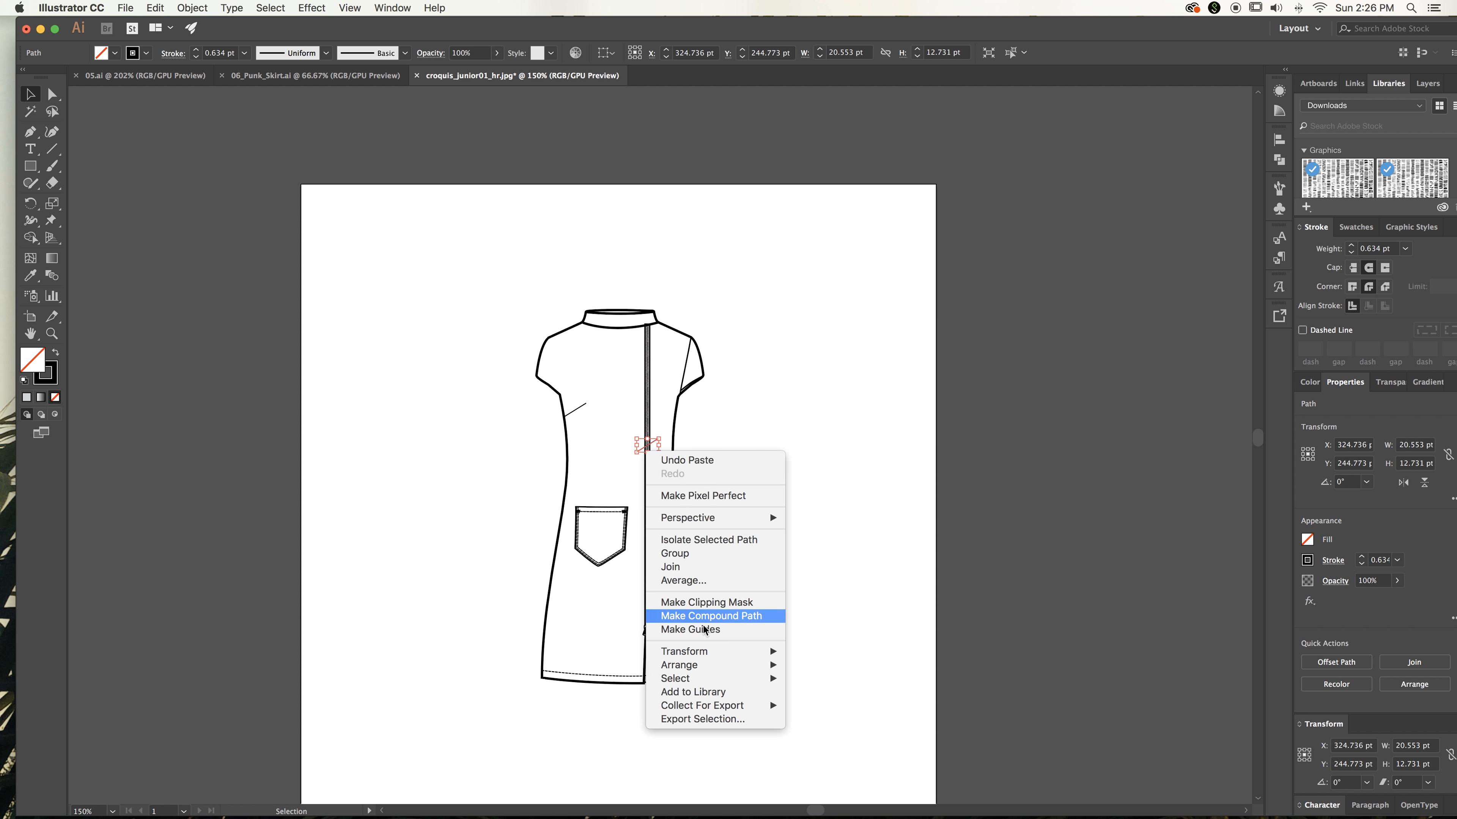
mouse_move(721, 654)
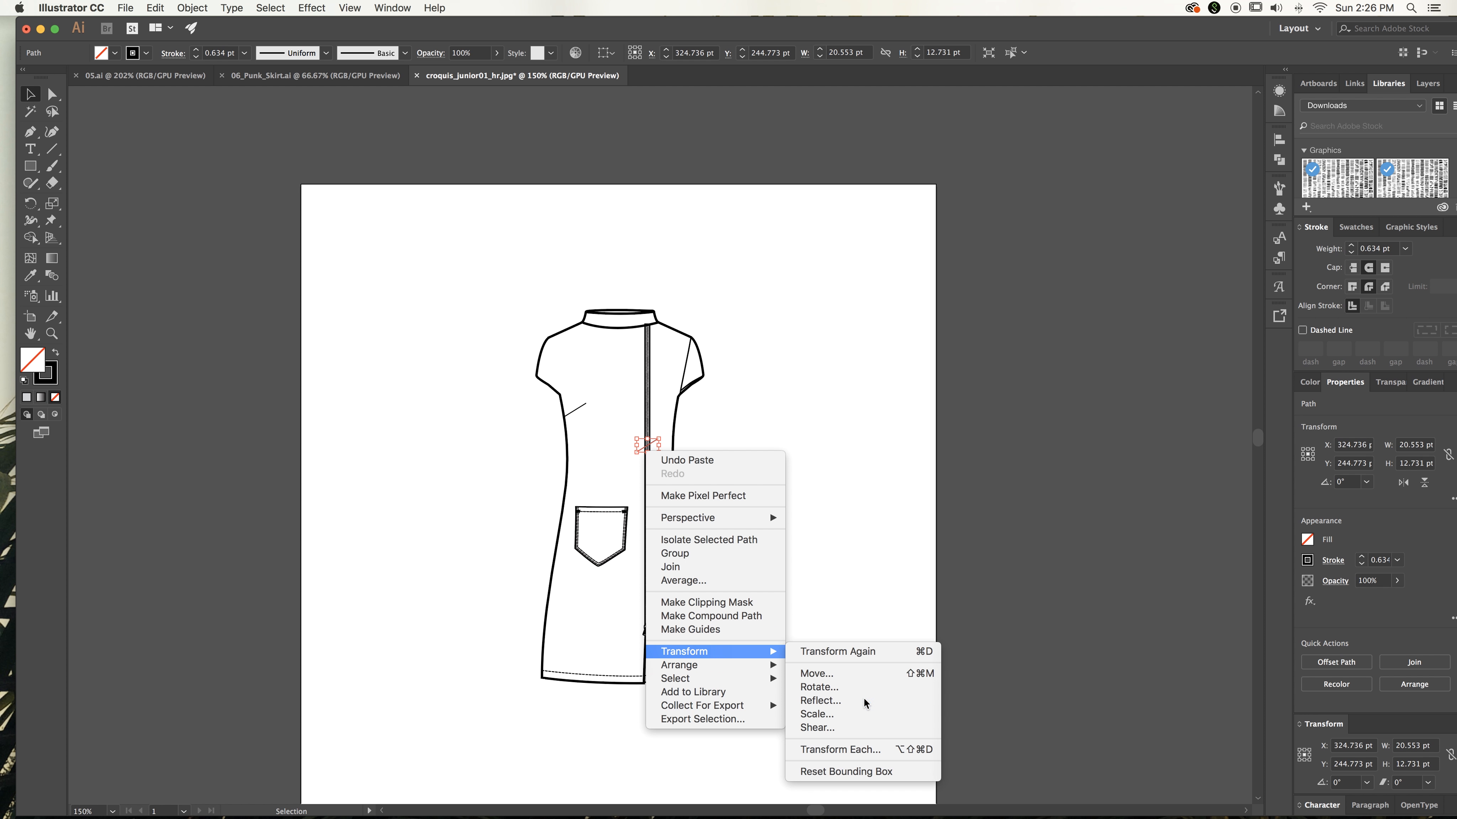
click(820, 700)
click(800, 538)
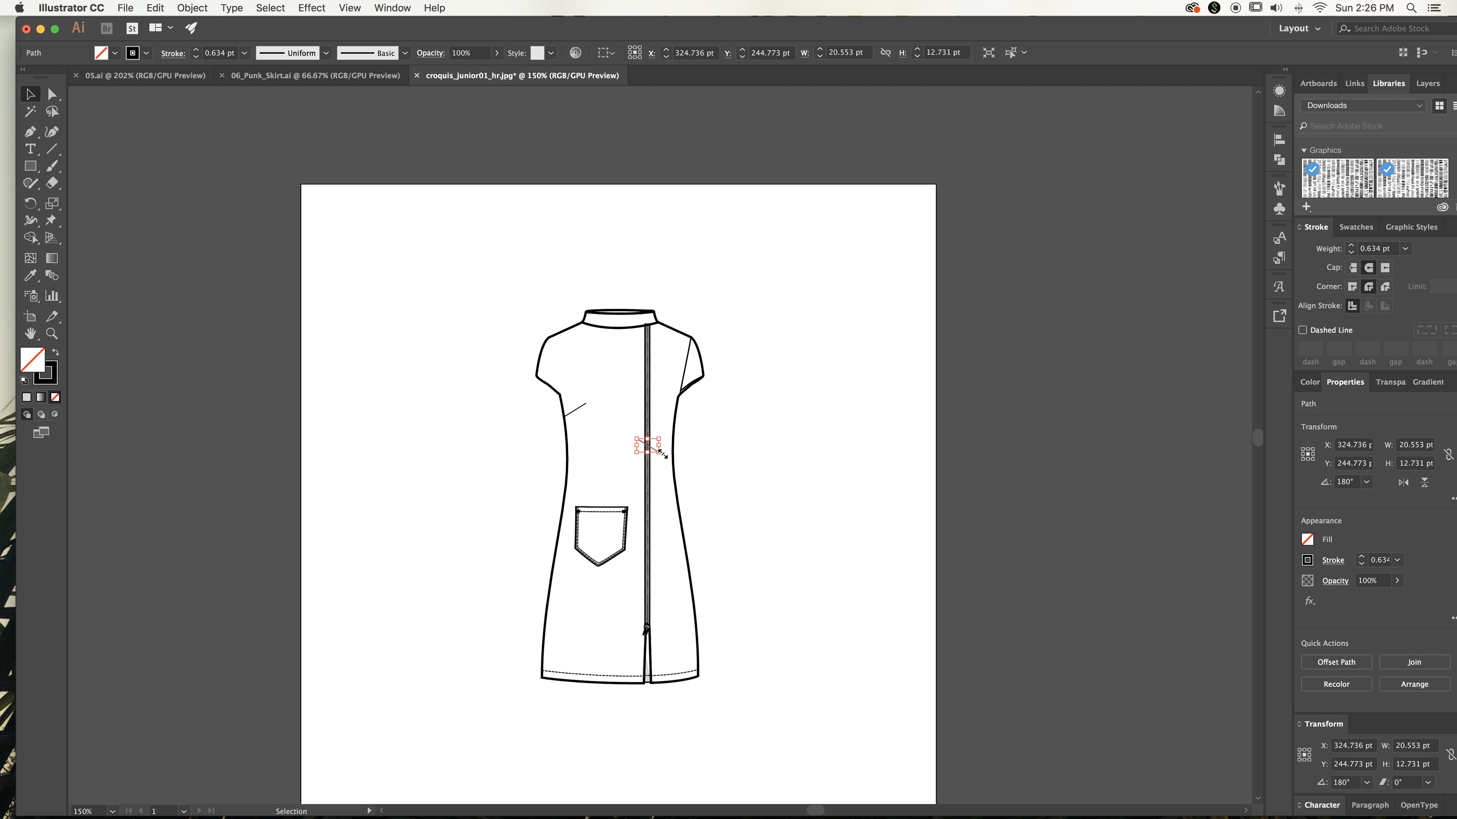
drag(654, 453, 669, 411)
click(743, 455)
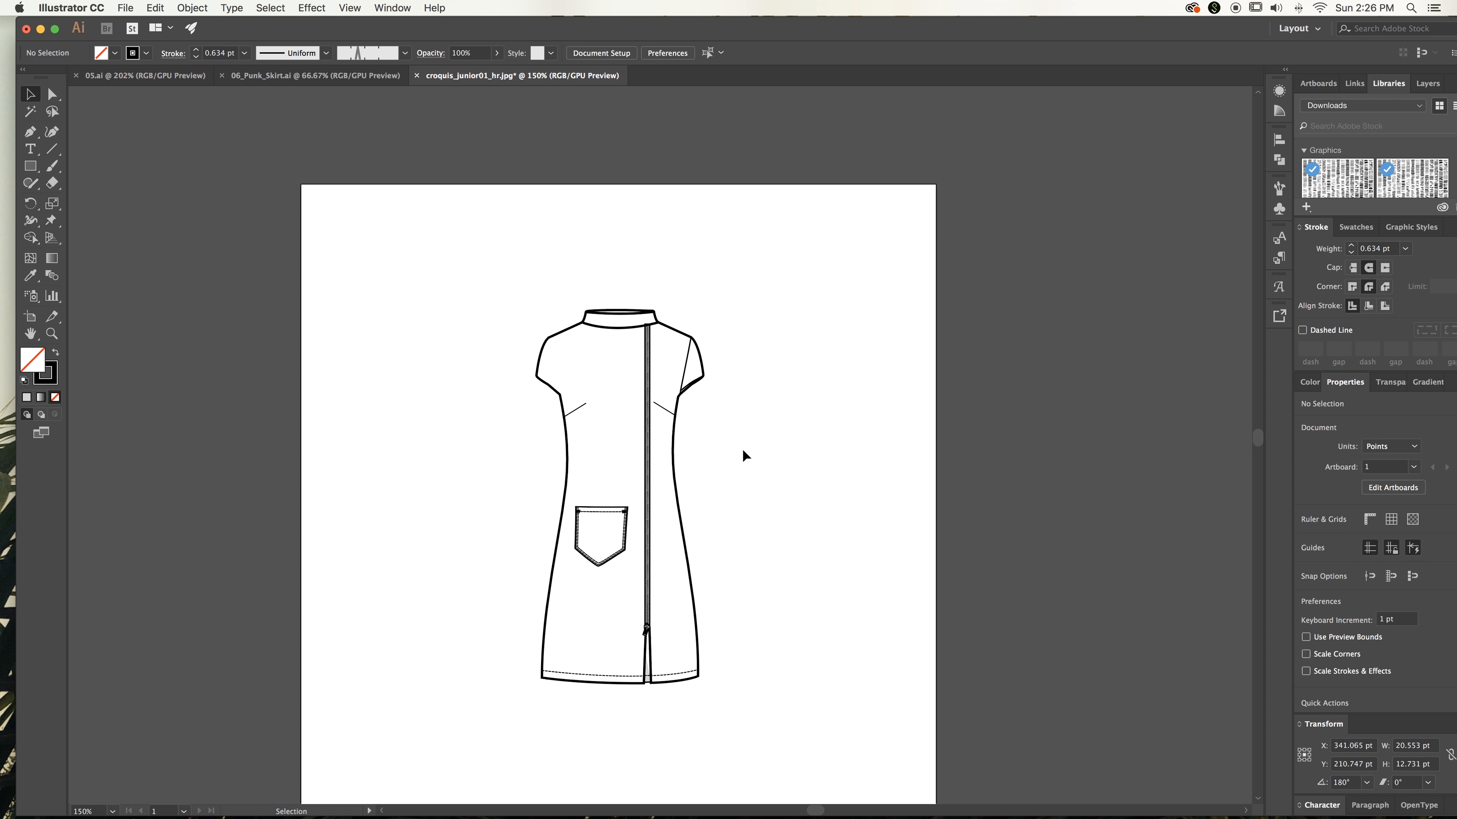
Nudge the mirrored dart slightly down to match the left one, and select both darts to check their alignment
click(666, 410)
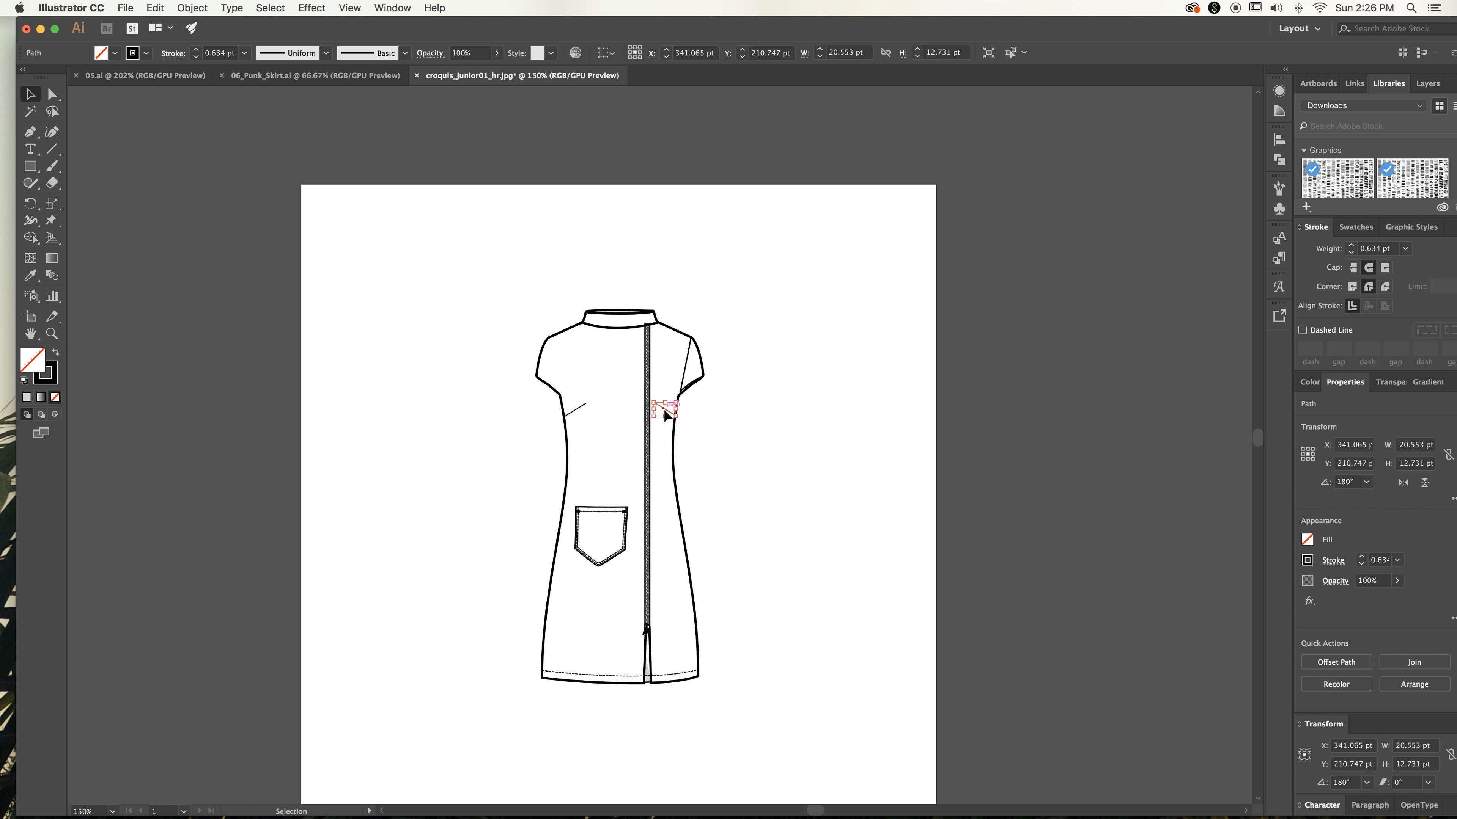
drag(665, 414, 665, 416)
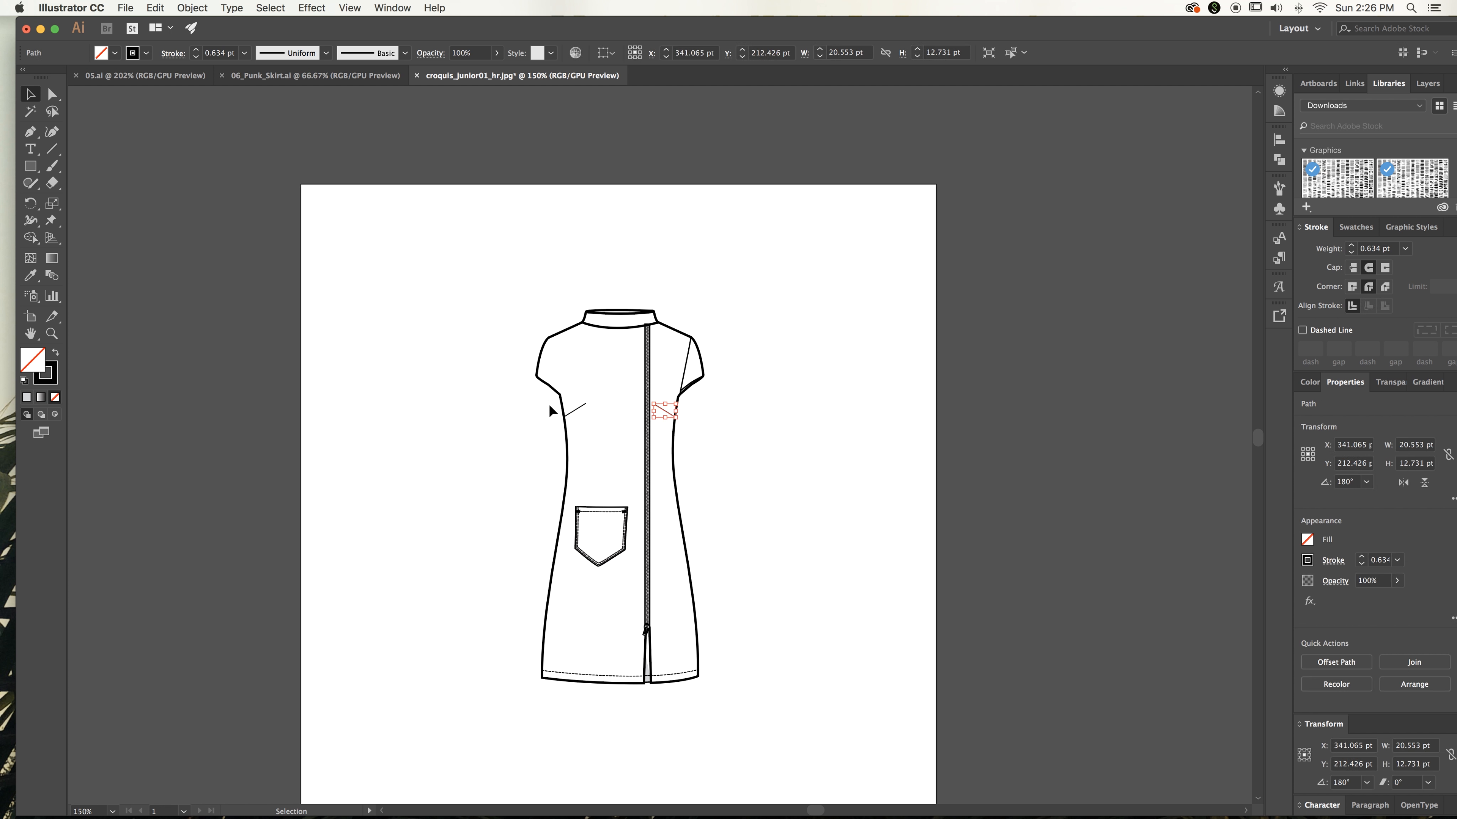
shift+click(573, 412)
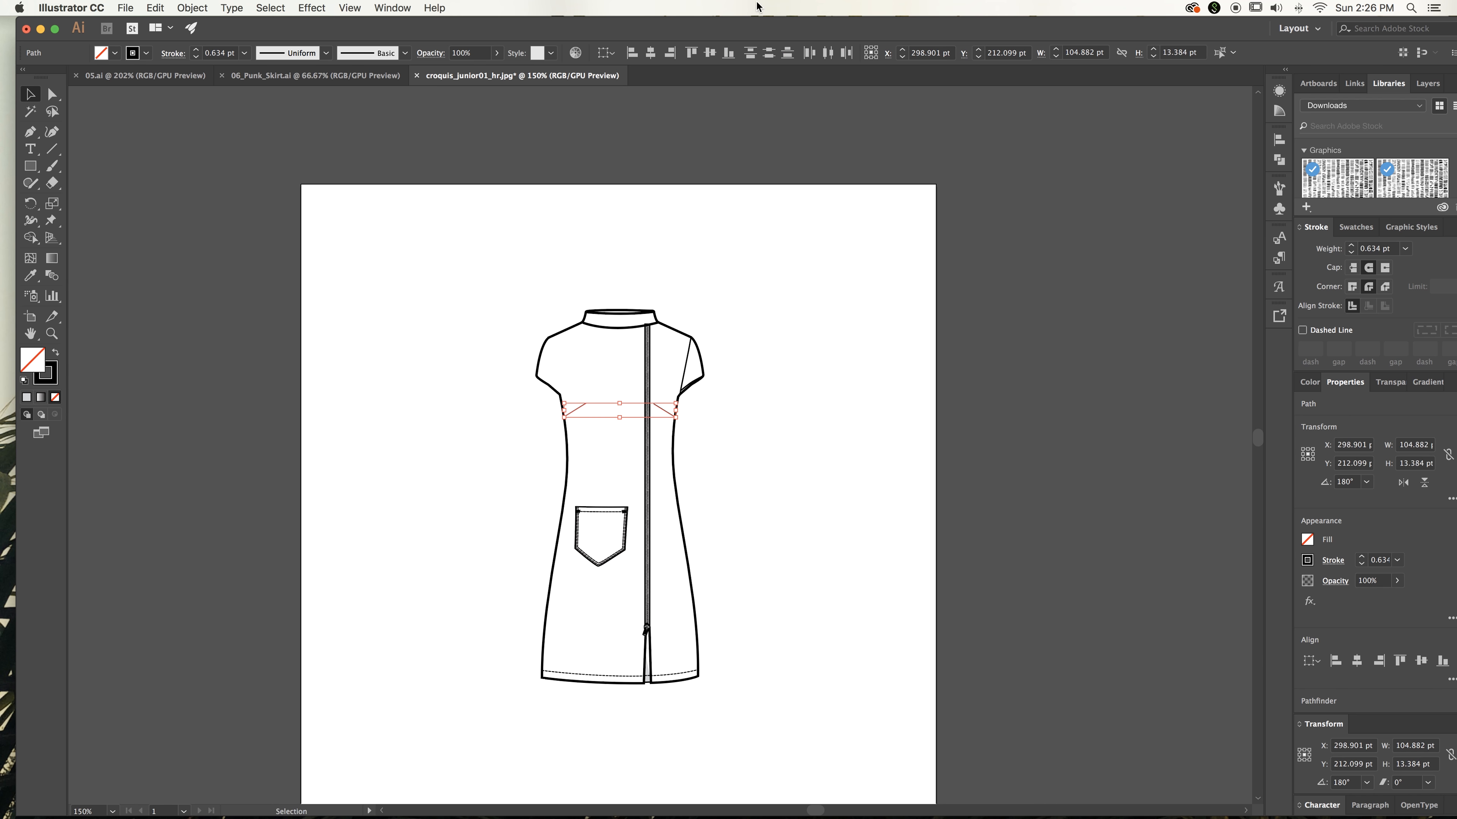
click(789, 419)
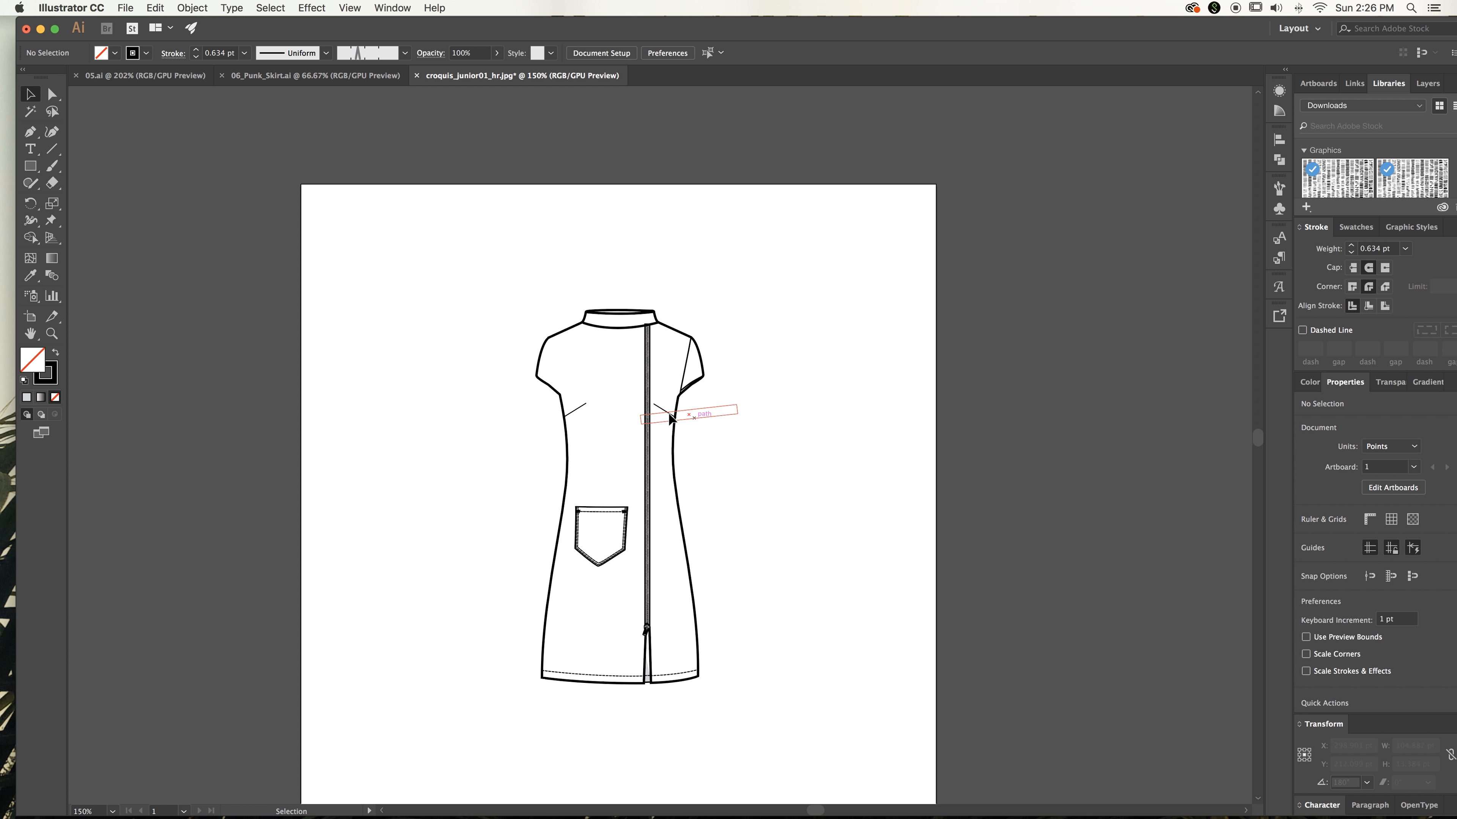
shift+click(570, 411)
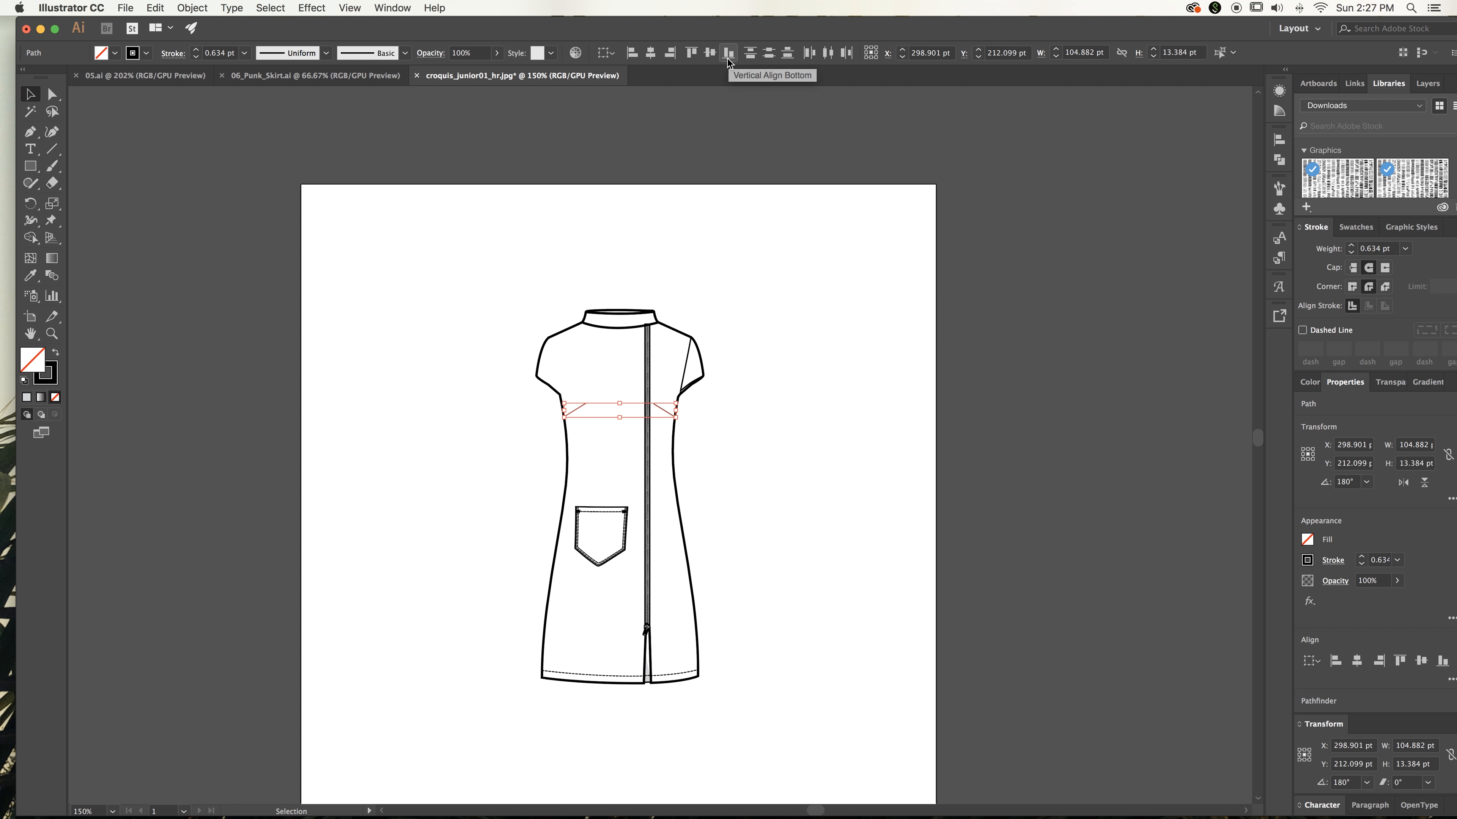
click(802, 510)
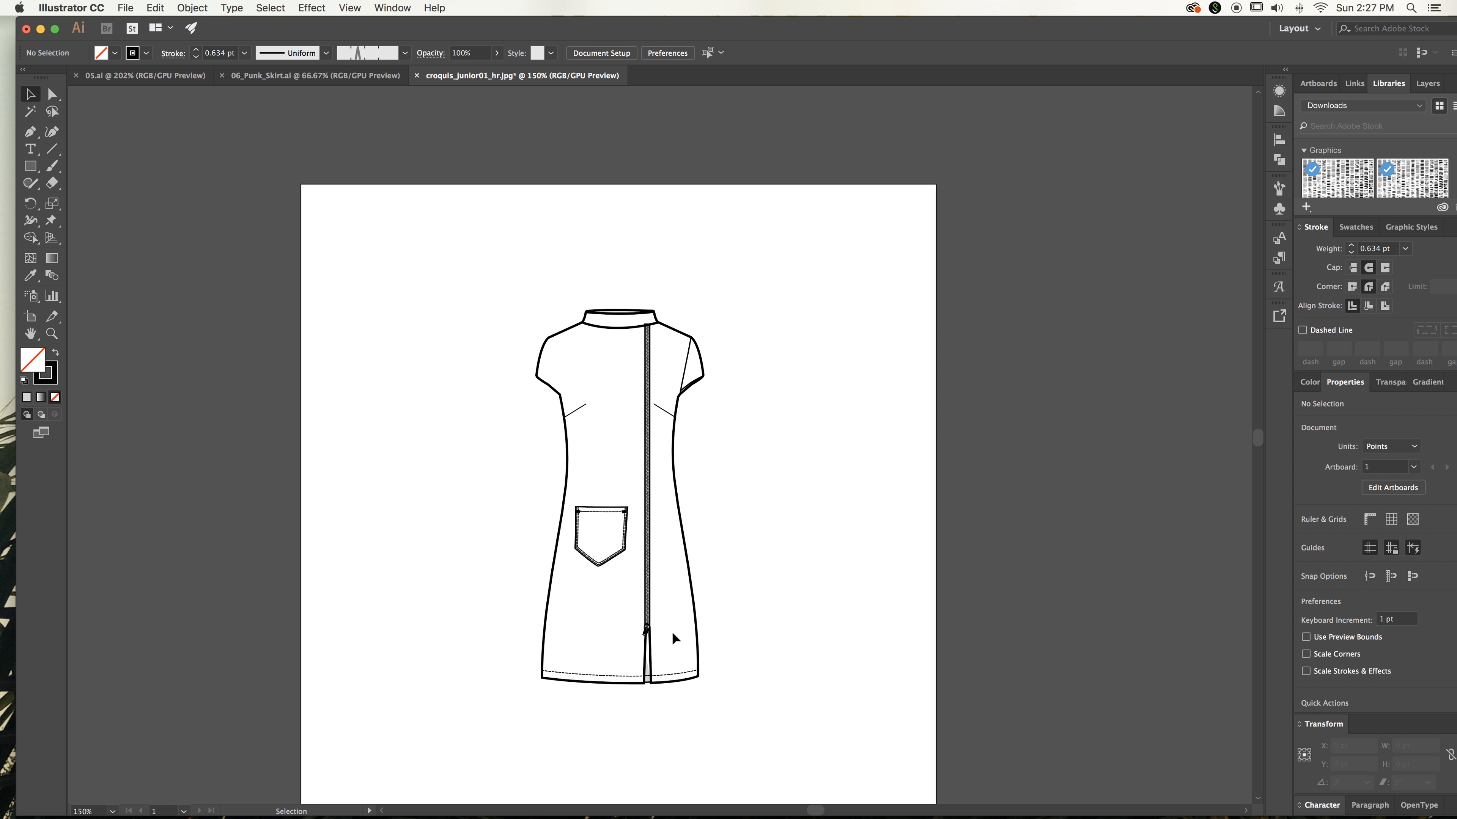
Copy the zip pull from above the hem slit and place the copy at the top end of the zip, below the collar
key(a)
key(super+equal)
key(super+equal)
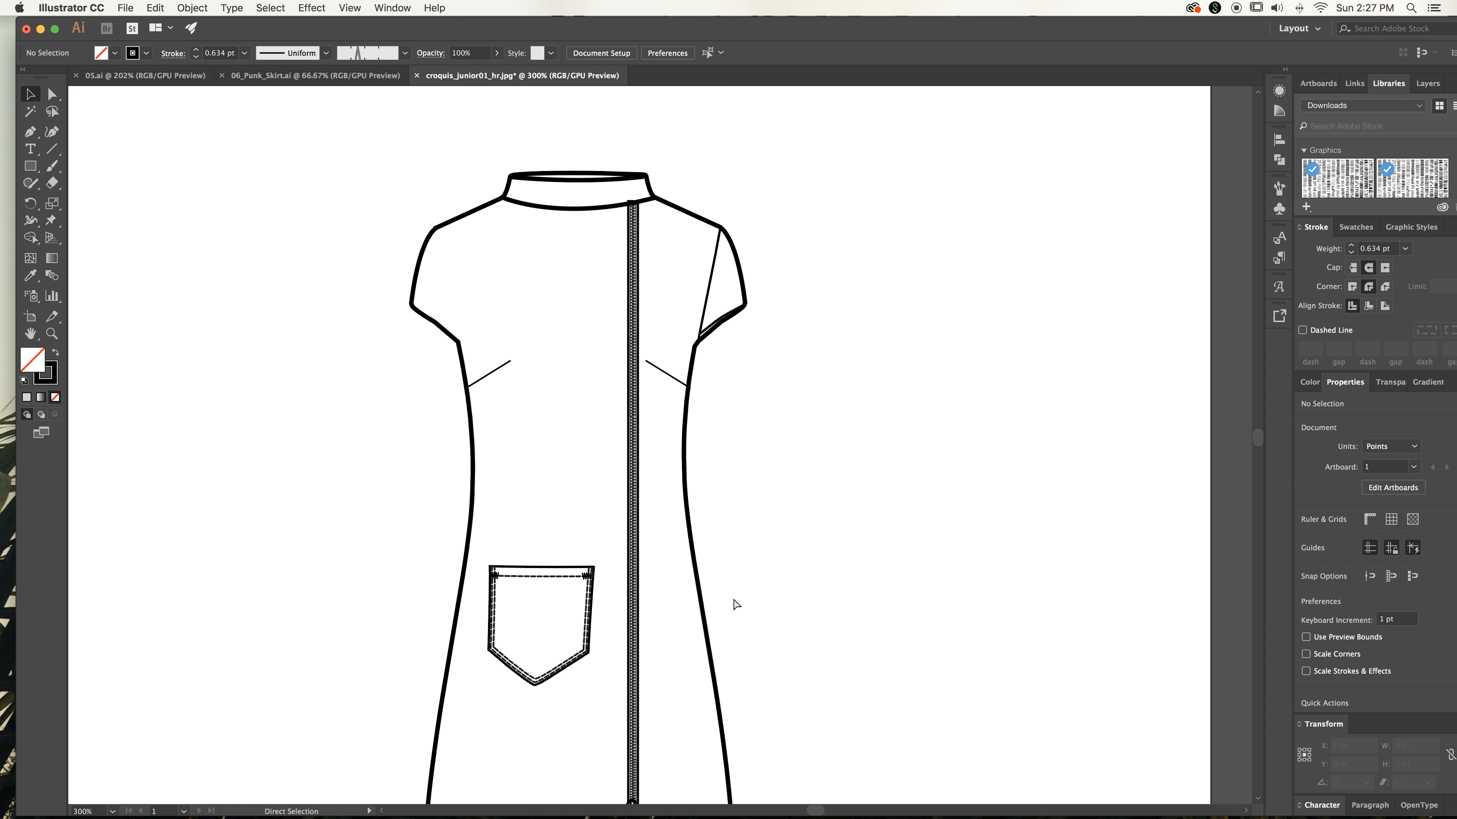
scroll(735, 603, down, 5)
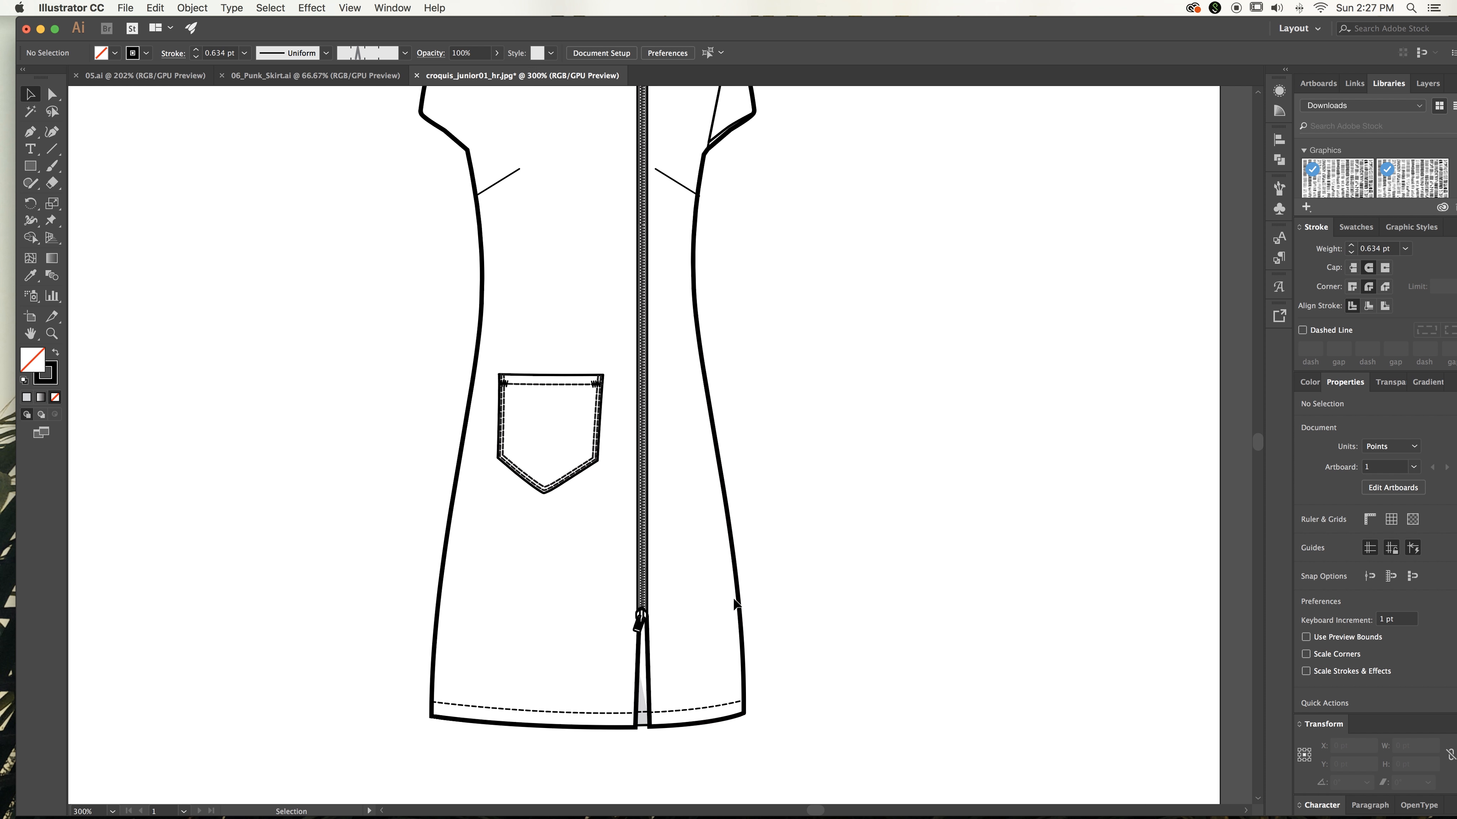
click(642, 622)
click(662, 627)
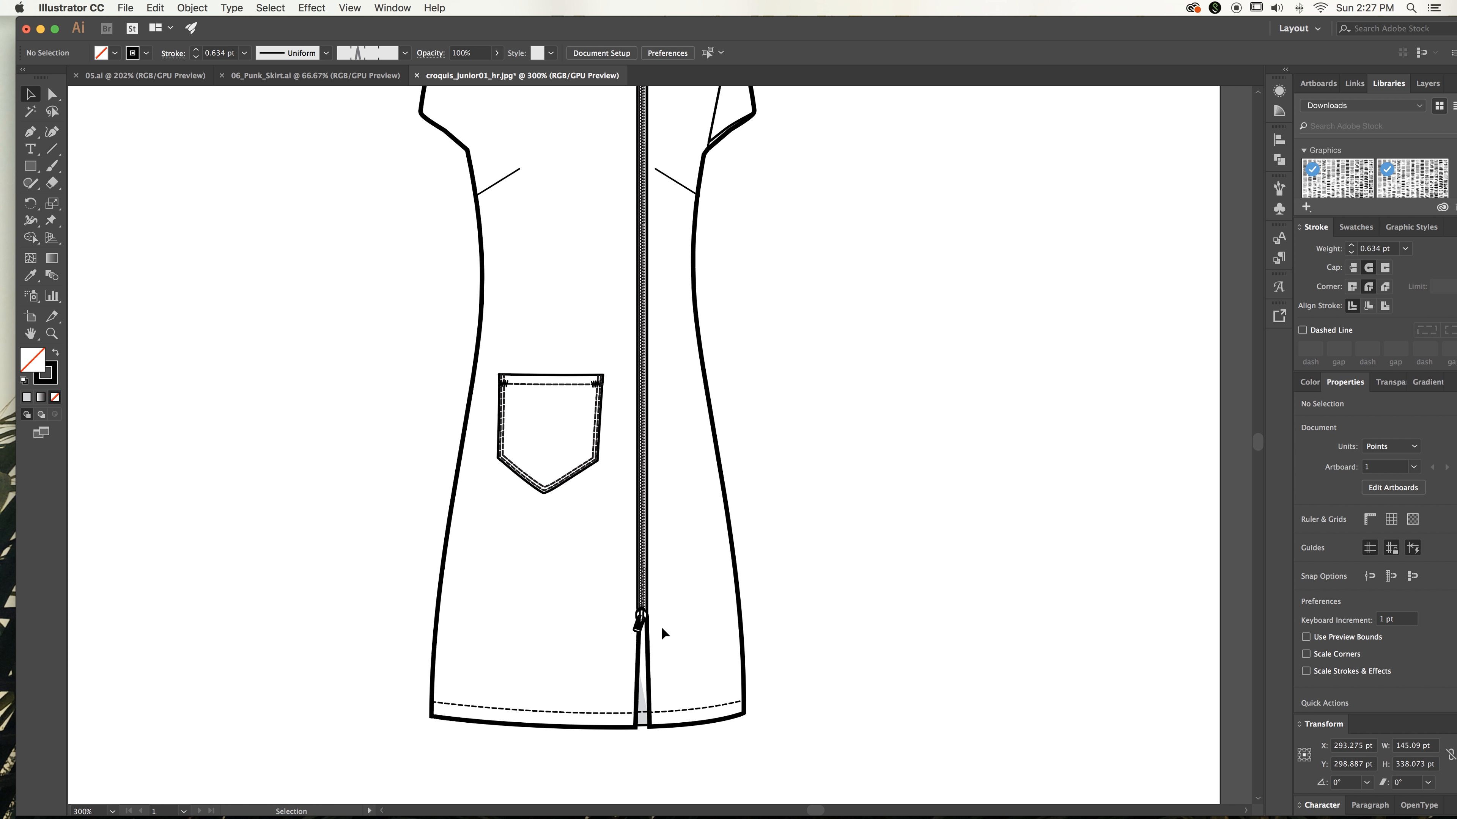
click(615, 601)
shift+click(648, 584)
click(51, 94)
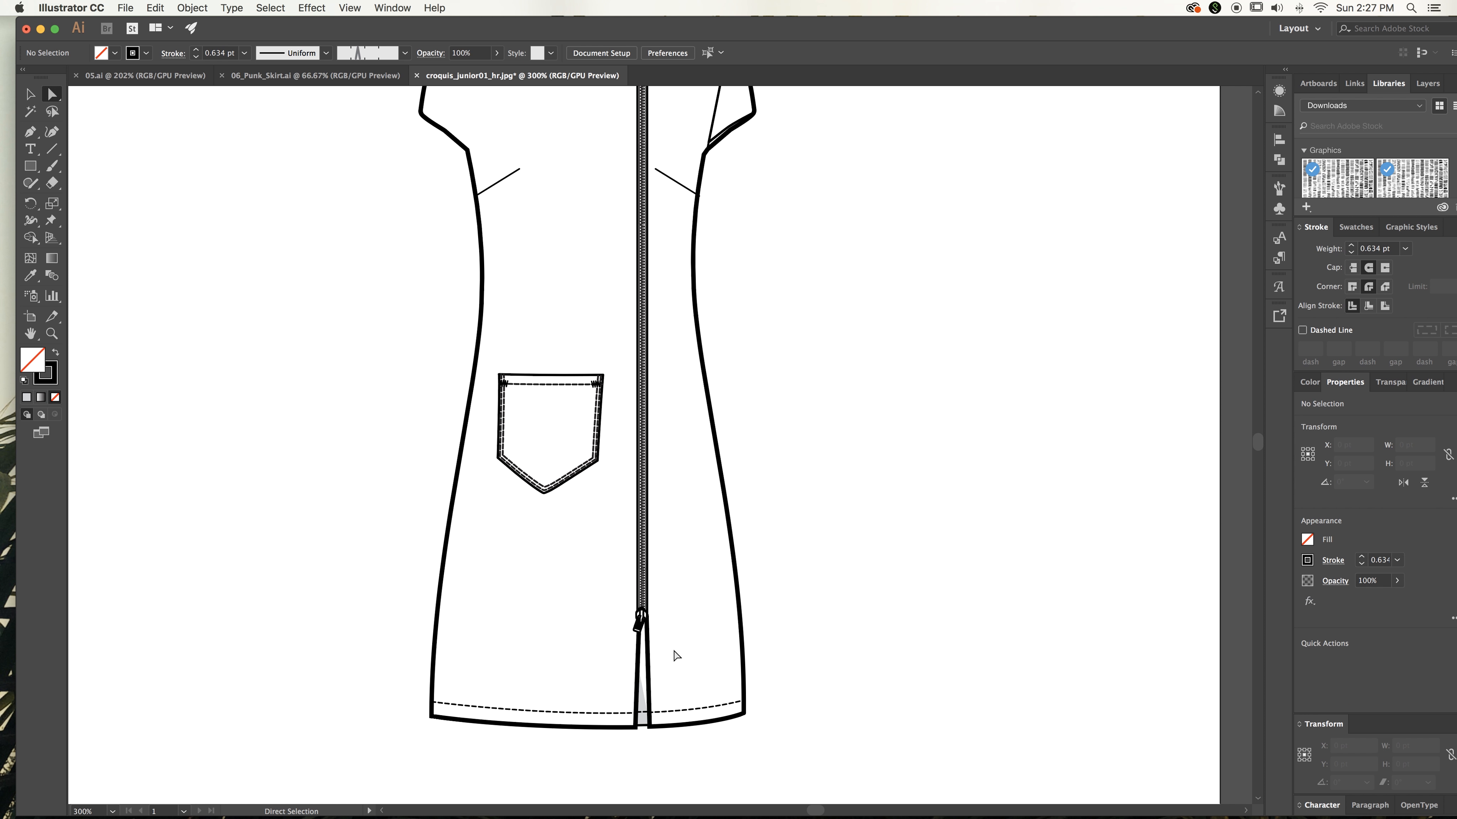
click(625, 601)
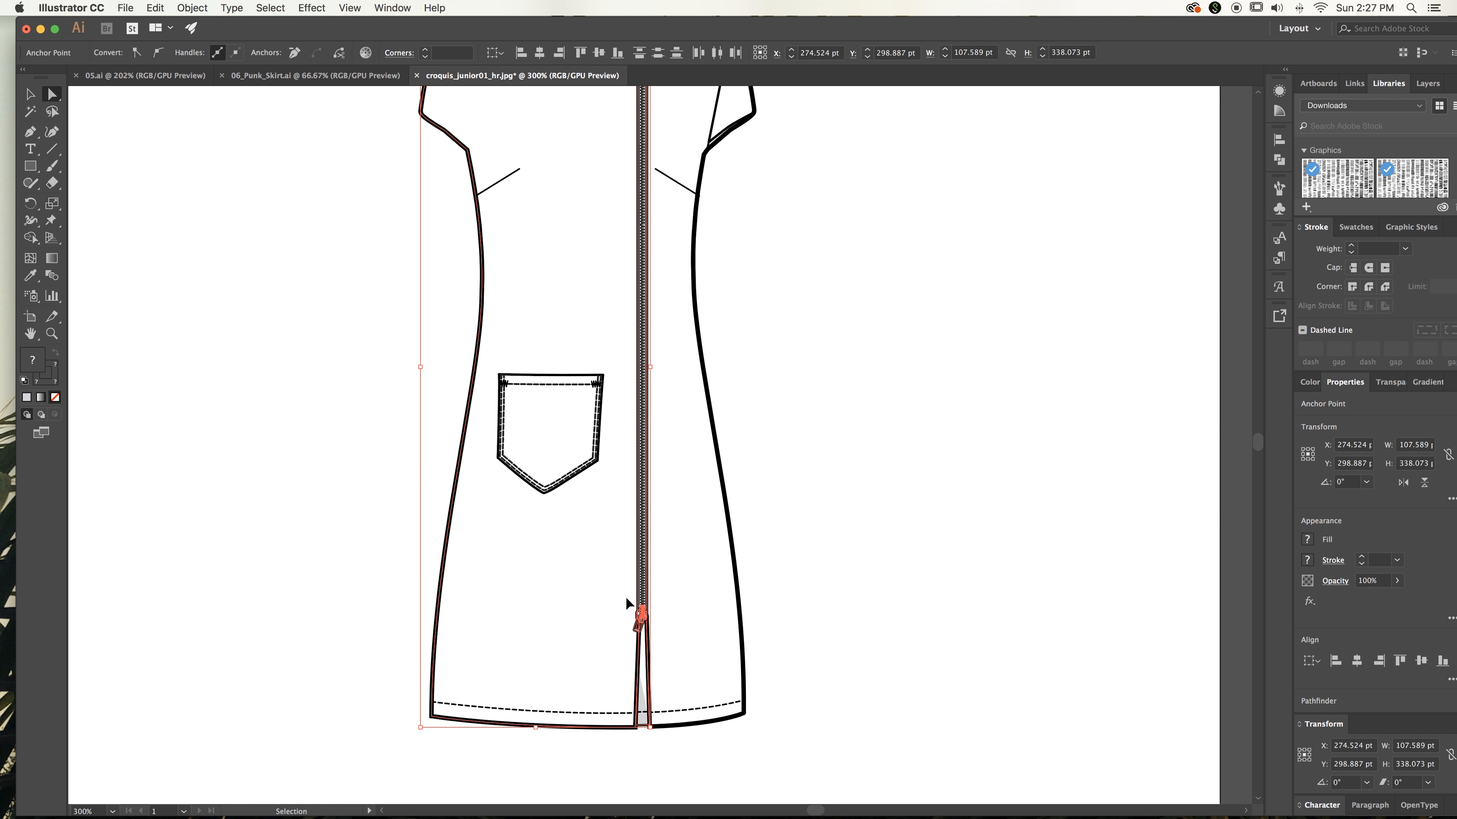
click(1249, 362)
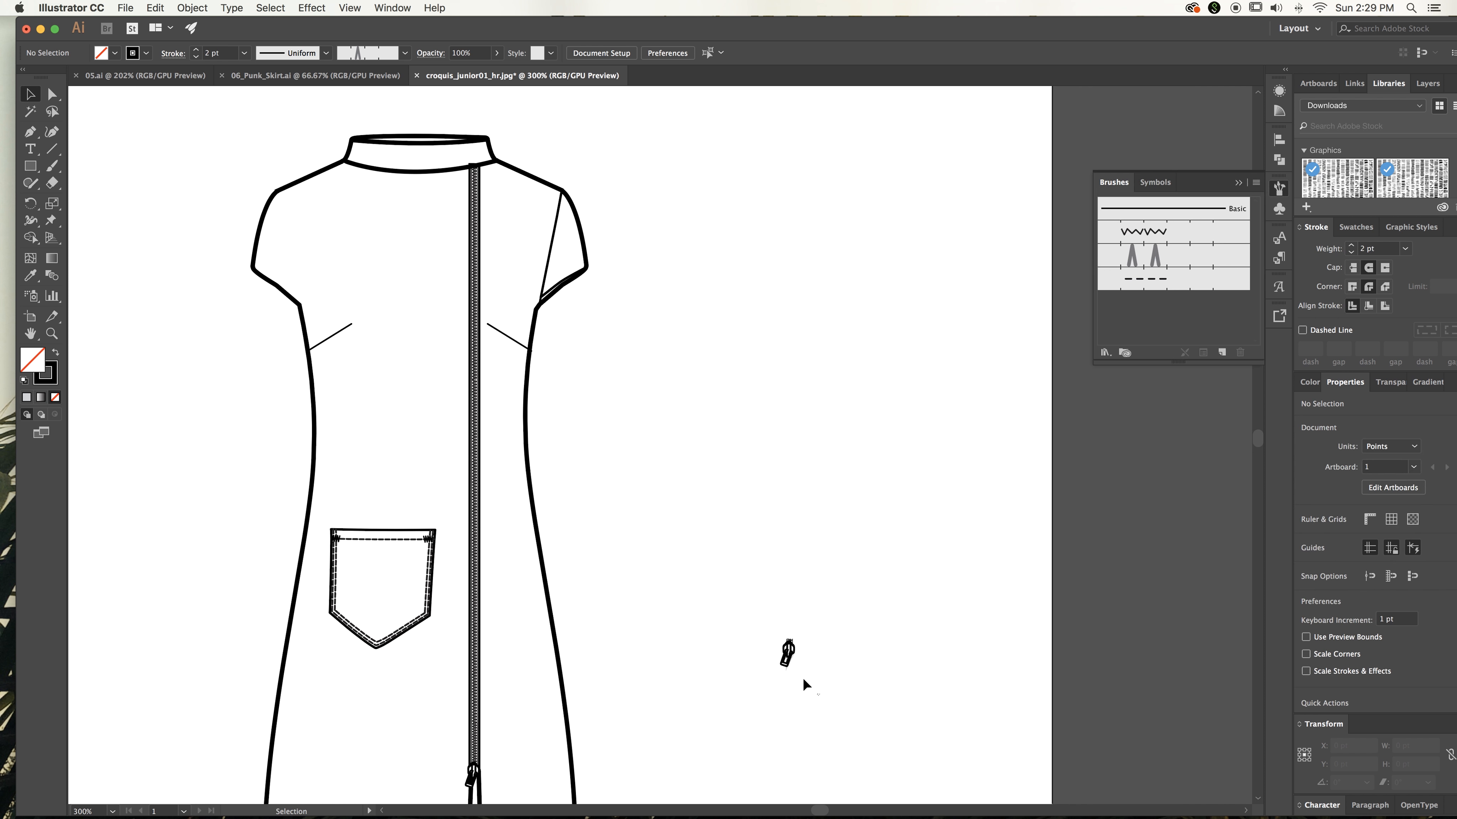
drag(755, 624, 471, 191)
click(799, 279)
Delete the stray pieces of the copied zip pull that stick up past the collar seam
key(a)
scroll(800, 287, up, 4)
key(space)
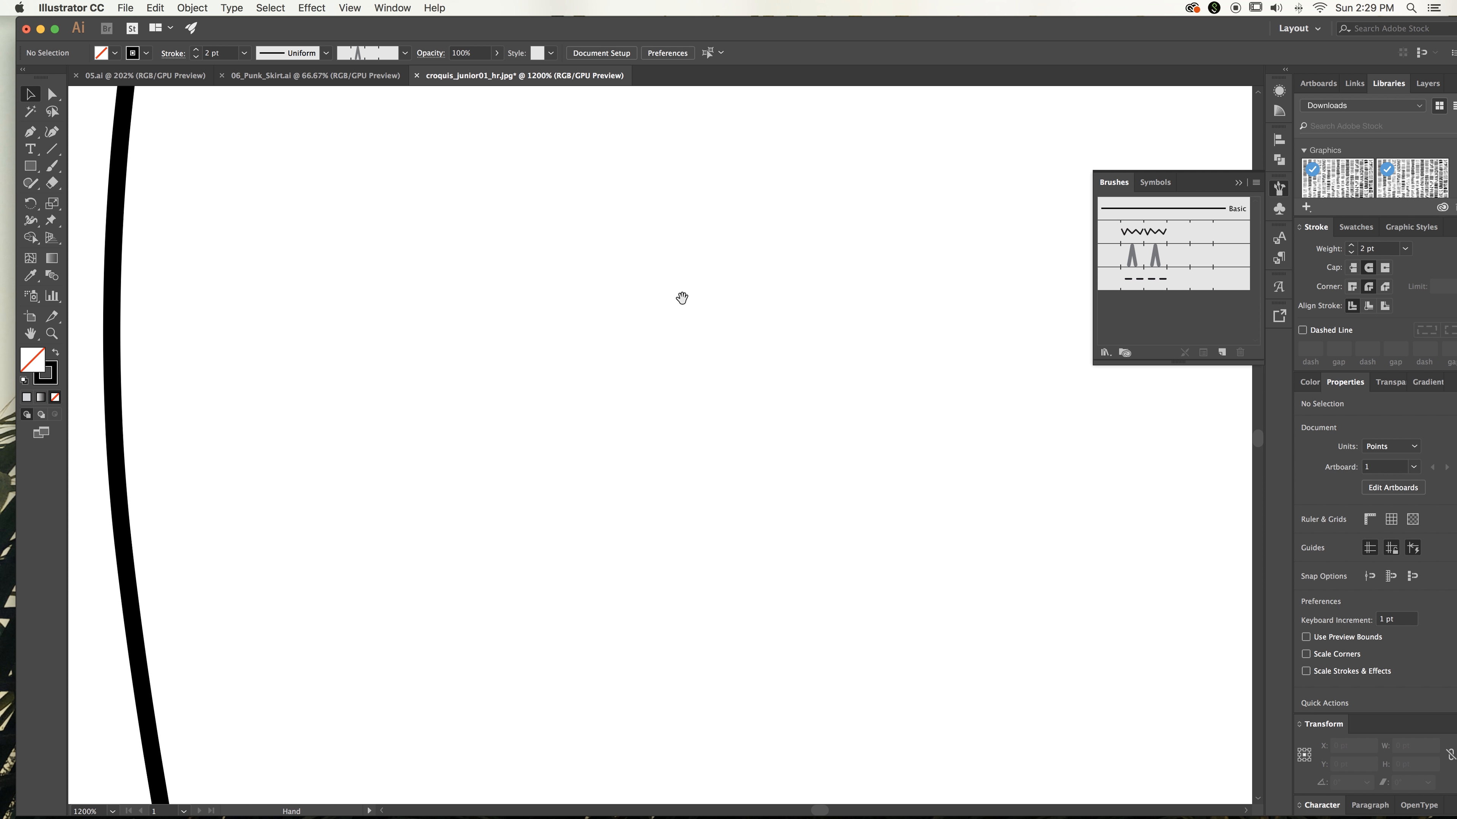
drag(682, 299, 1135, 727)
drag(565, 326, 830, 659)
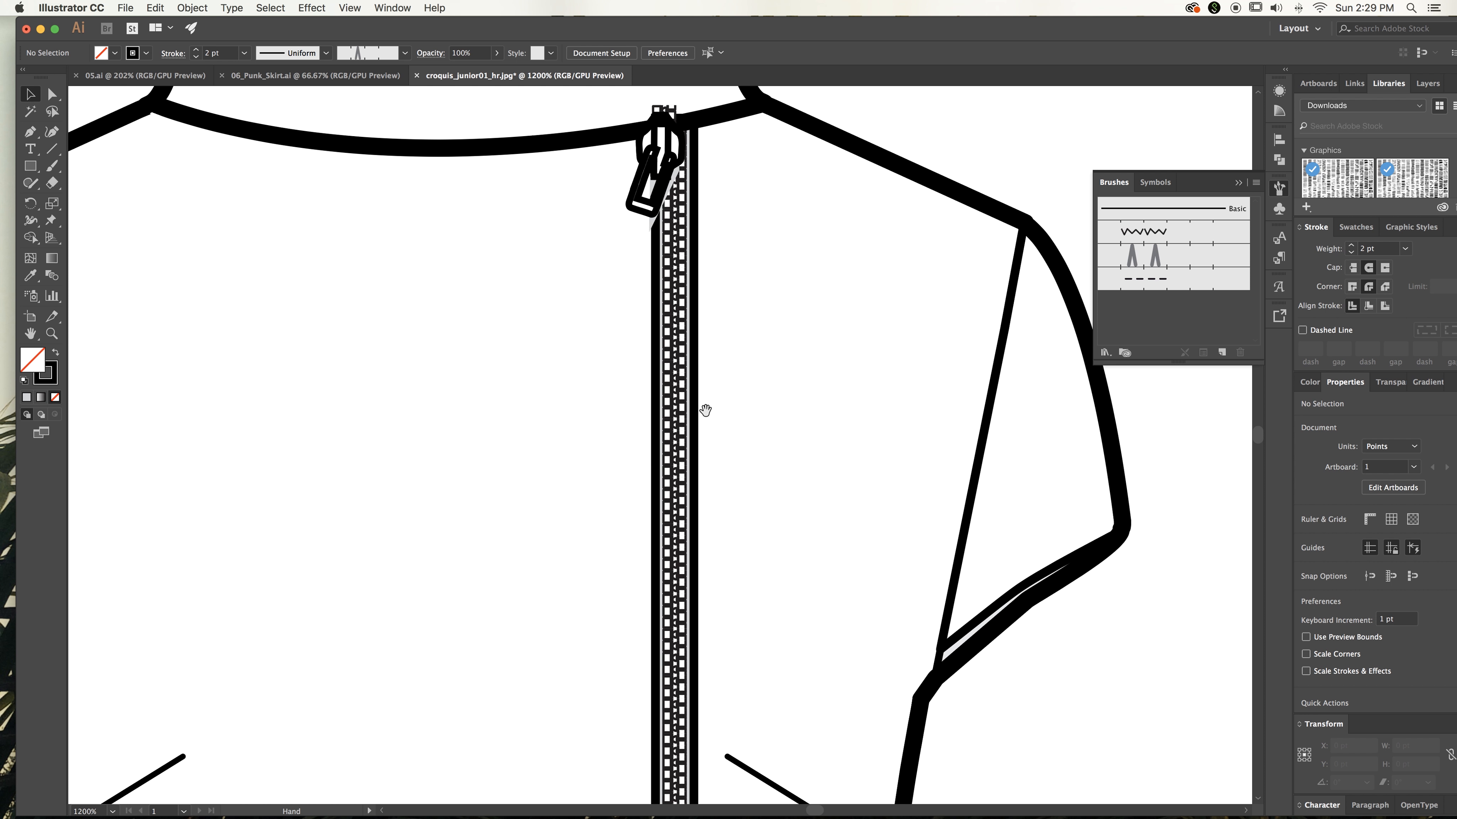
drag(705, 411, 692, 590)
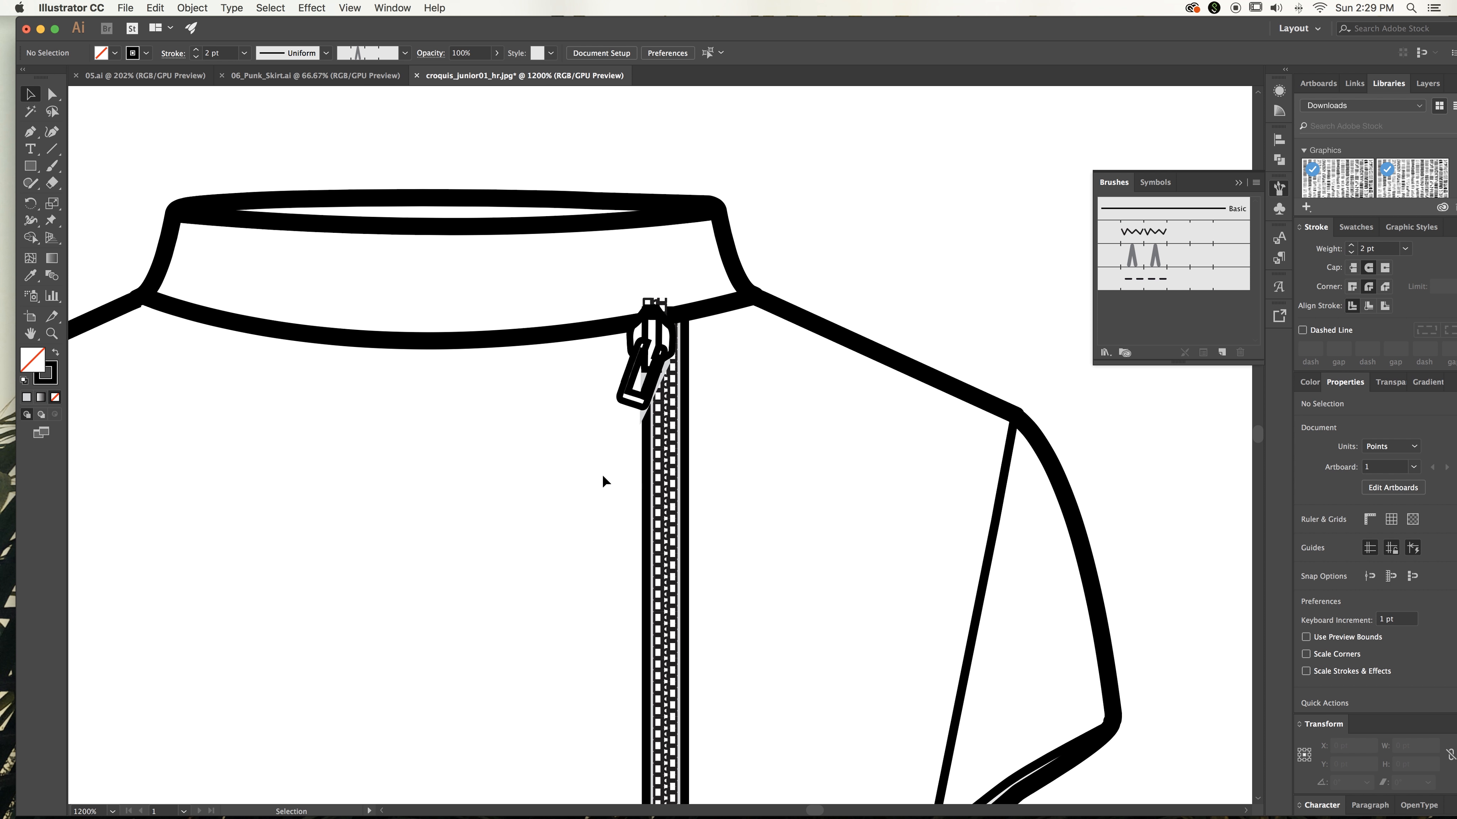
click(51, 94)
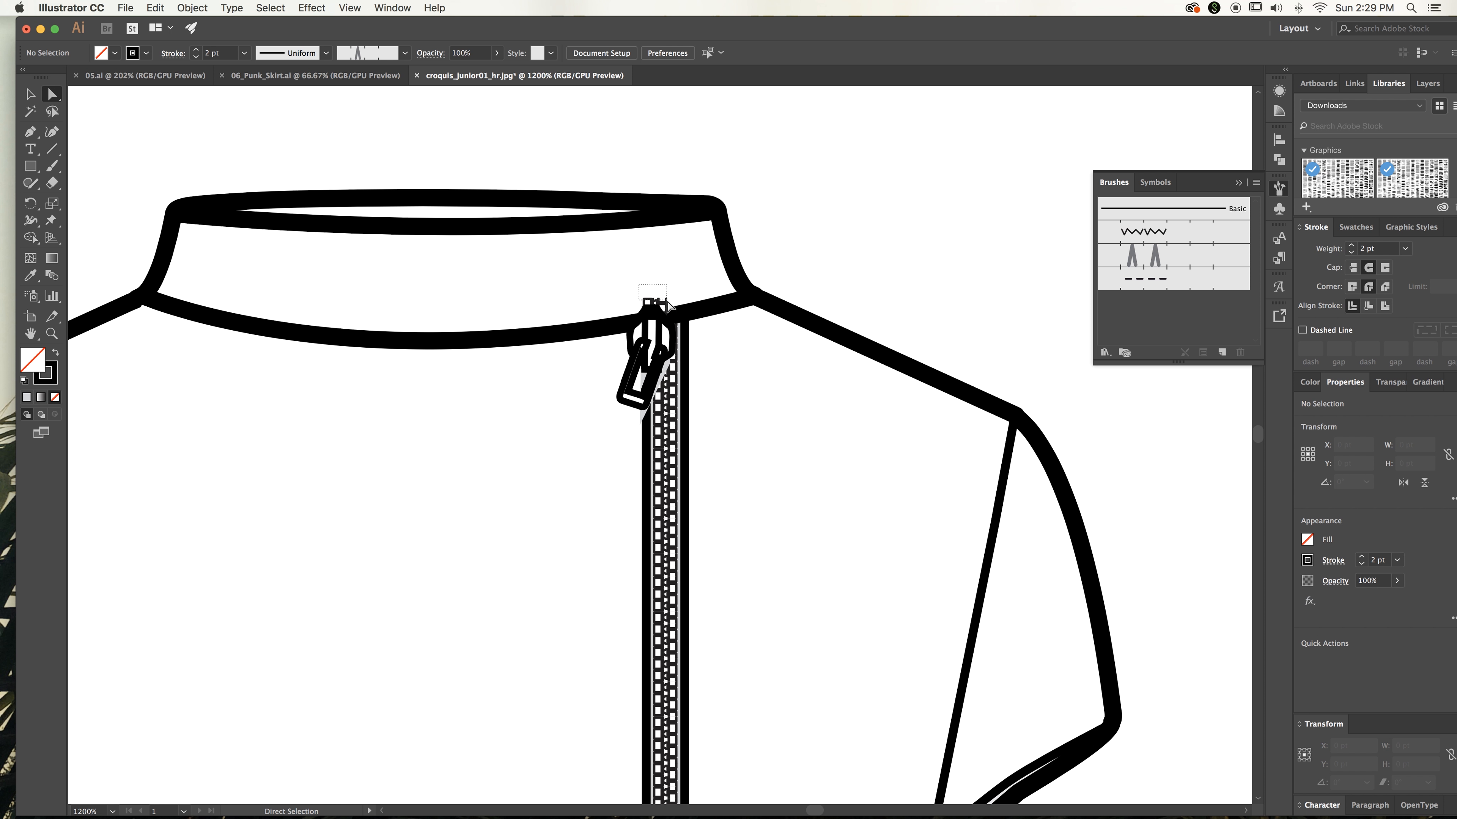
drag(666, 301, 674, 301)
key(Delete)
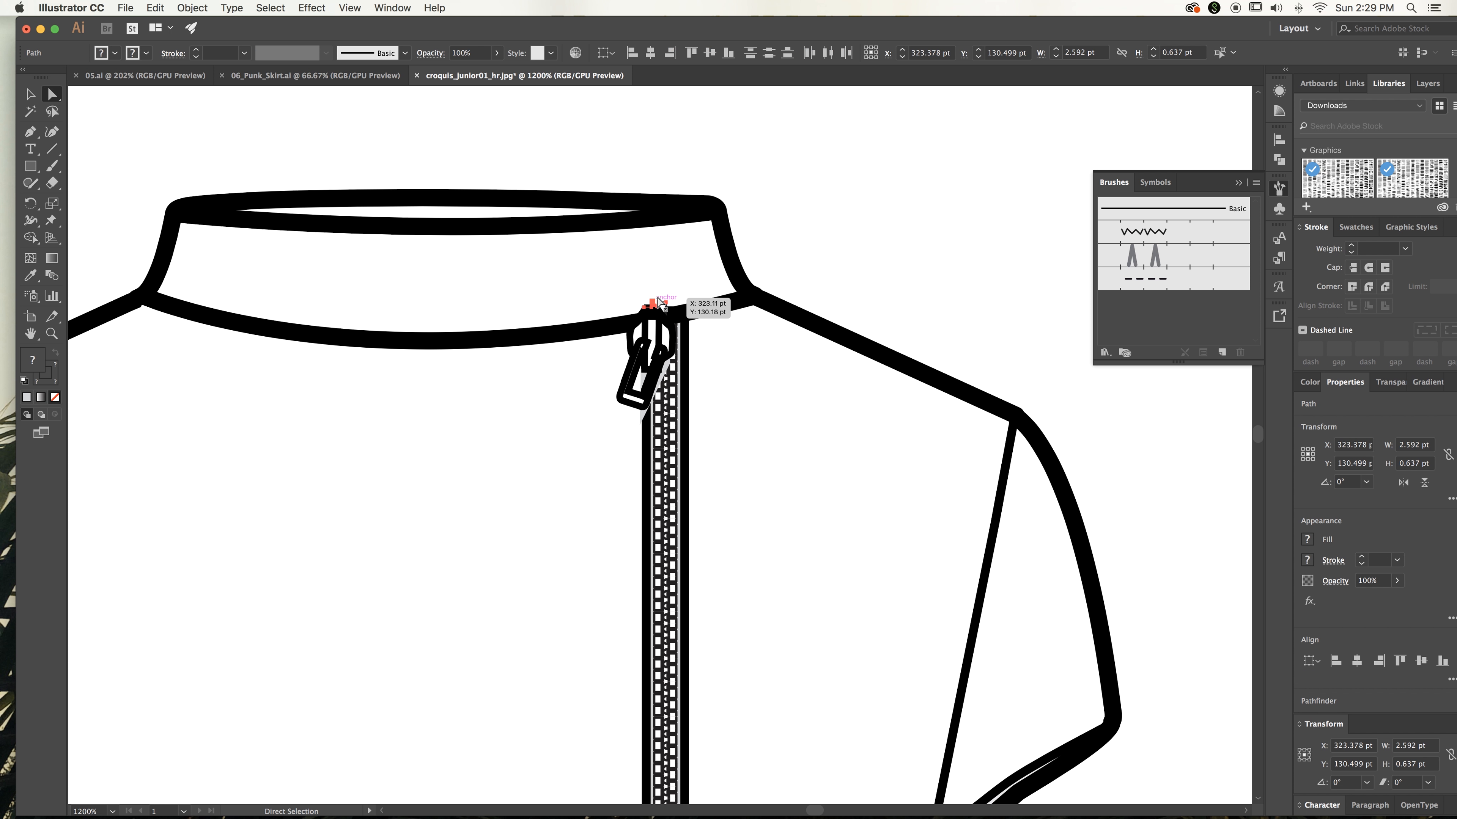
key(Delete)
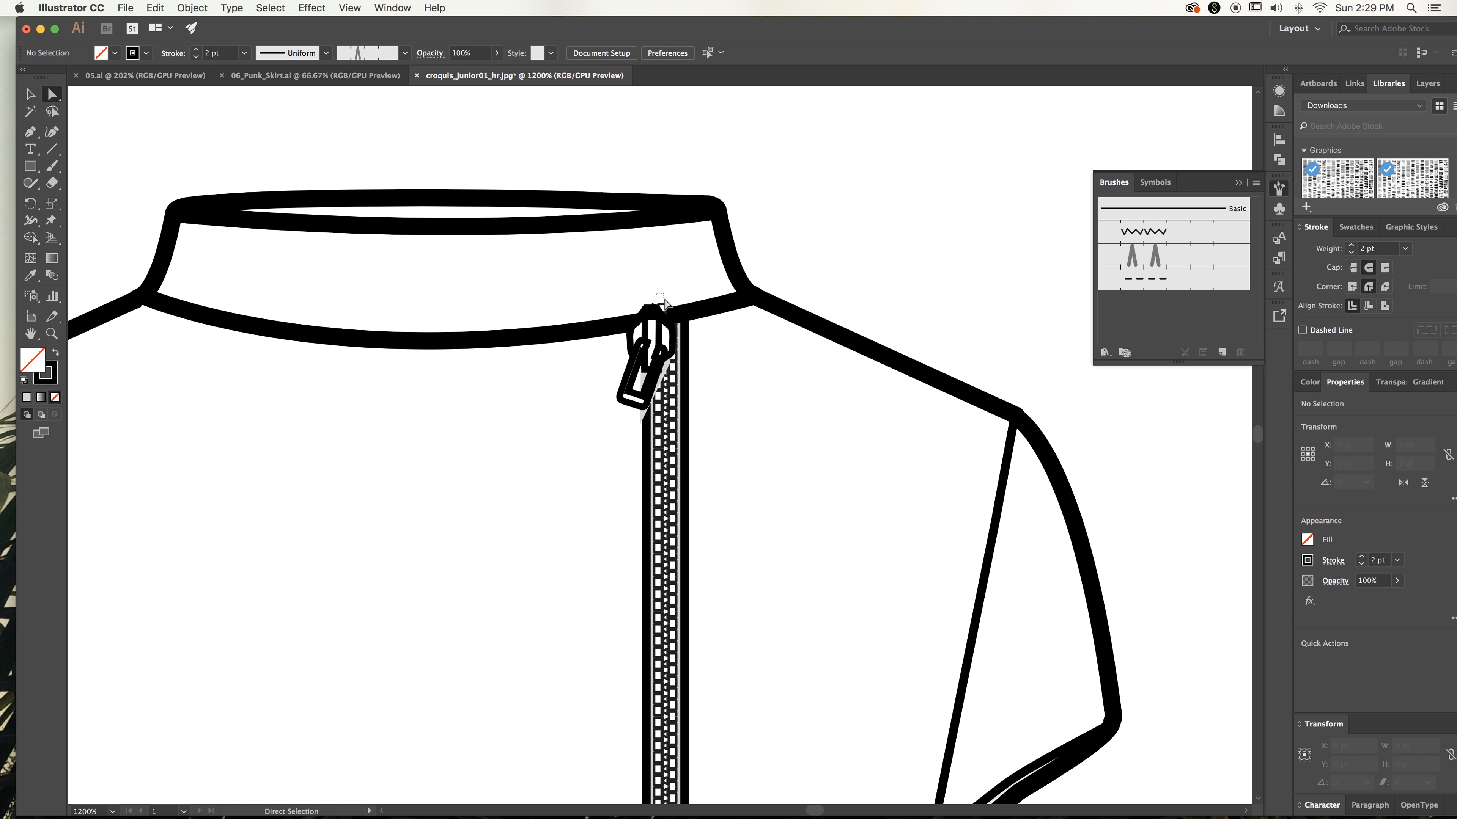
Delete the small fragments left beside the top of the upper zip pull and the light grey shape behind it
drag(667, 305, 668, 307)
key(Delete)
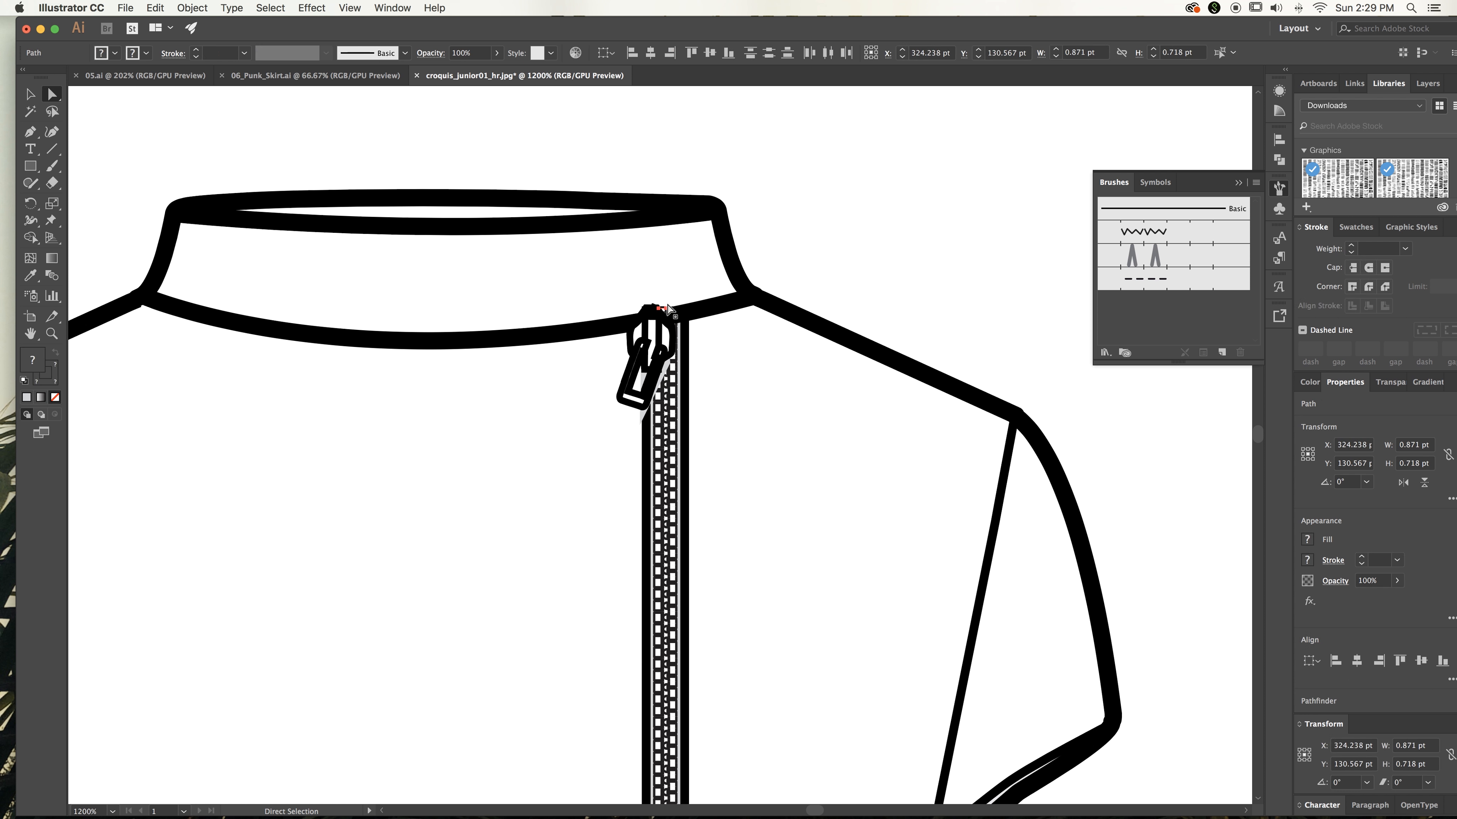
key(Delete)
click(665, 310)
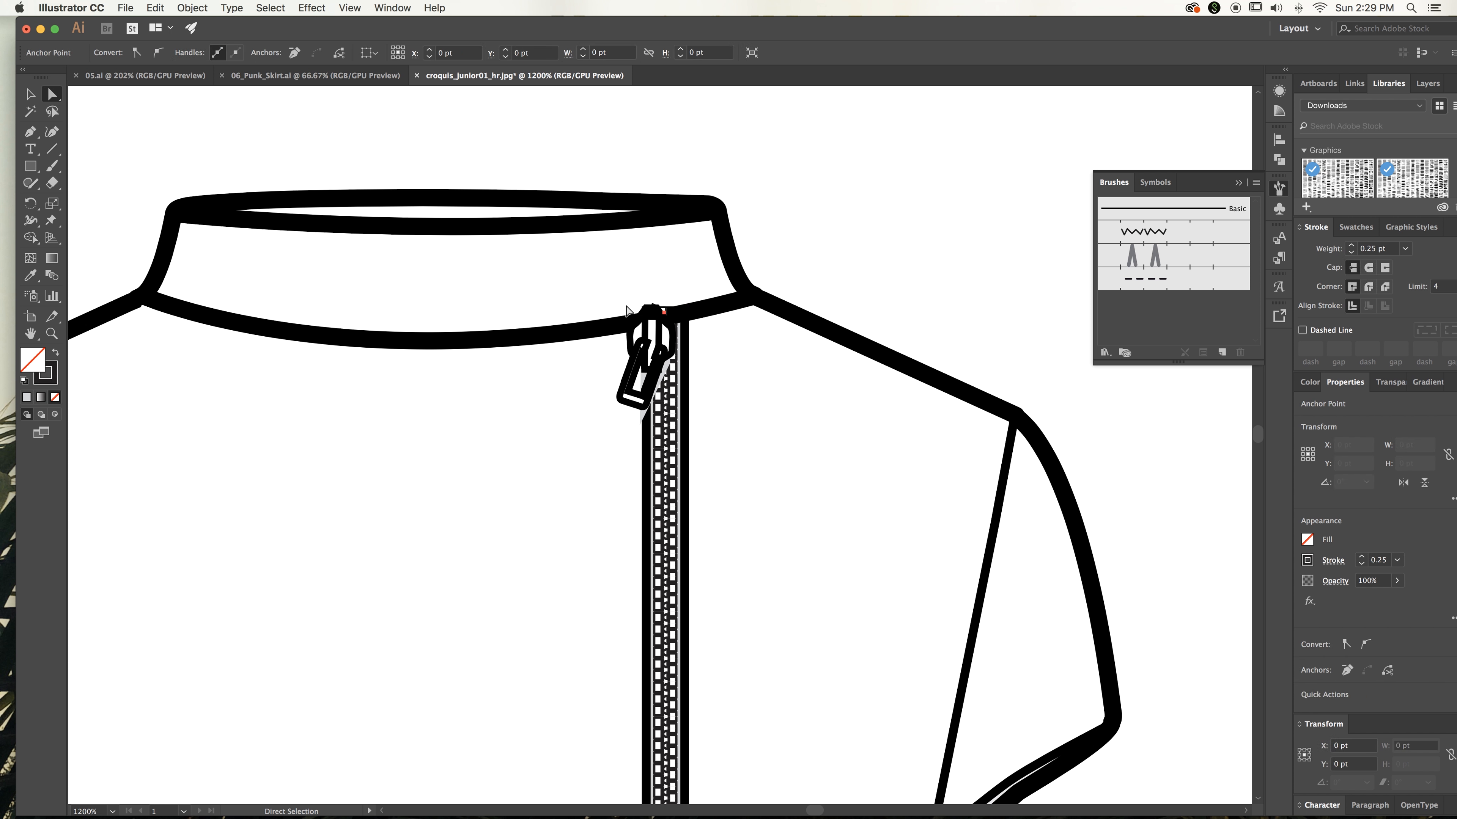
key(Delete)
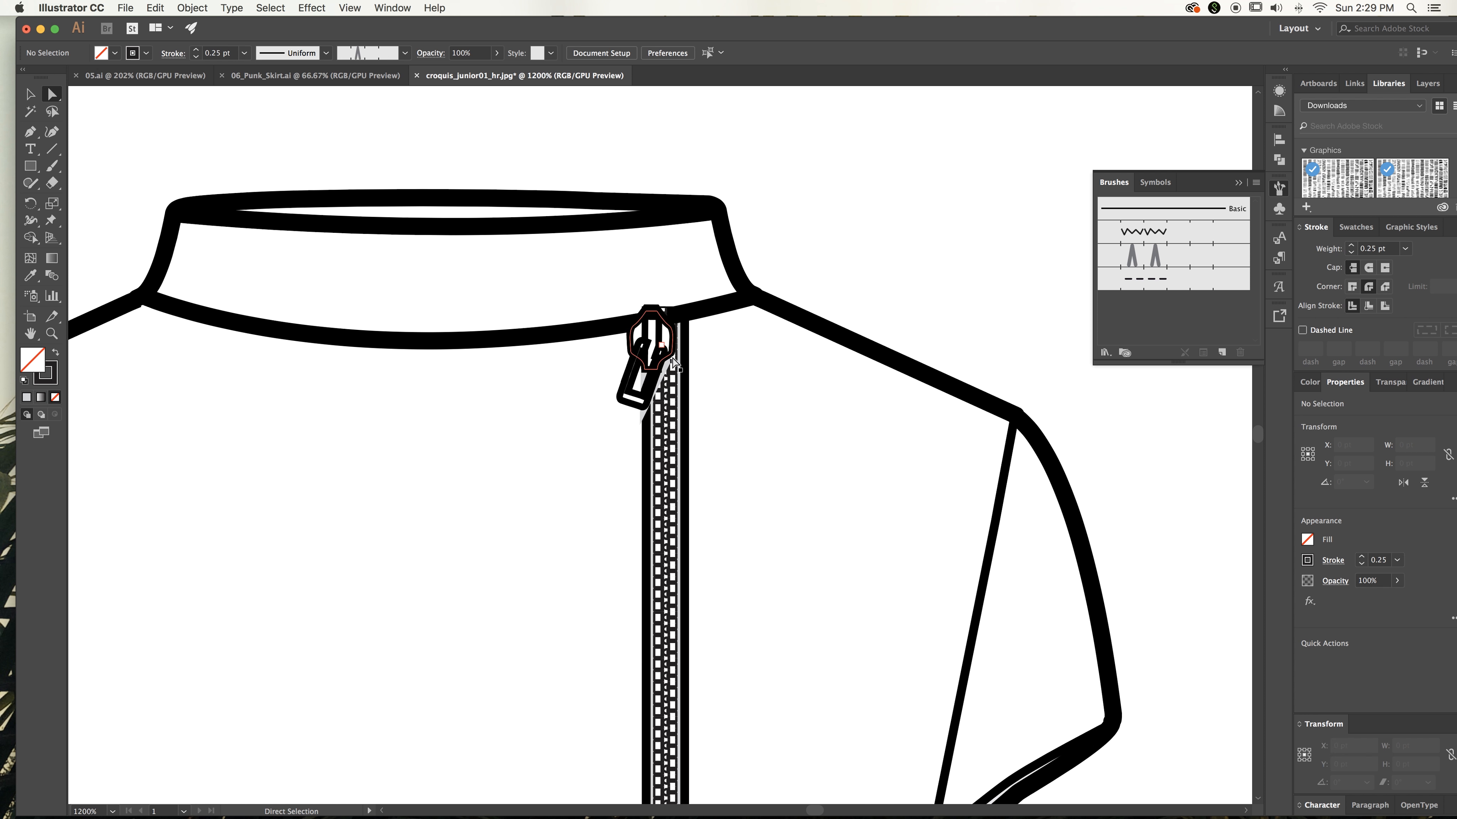
click(640, 424)
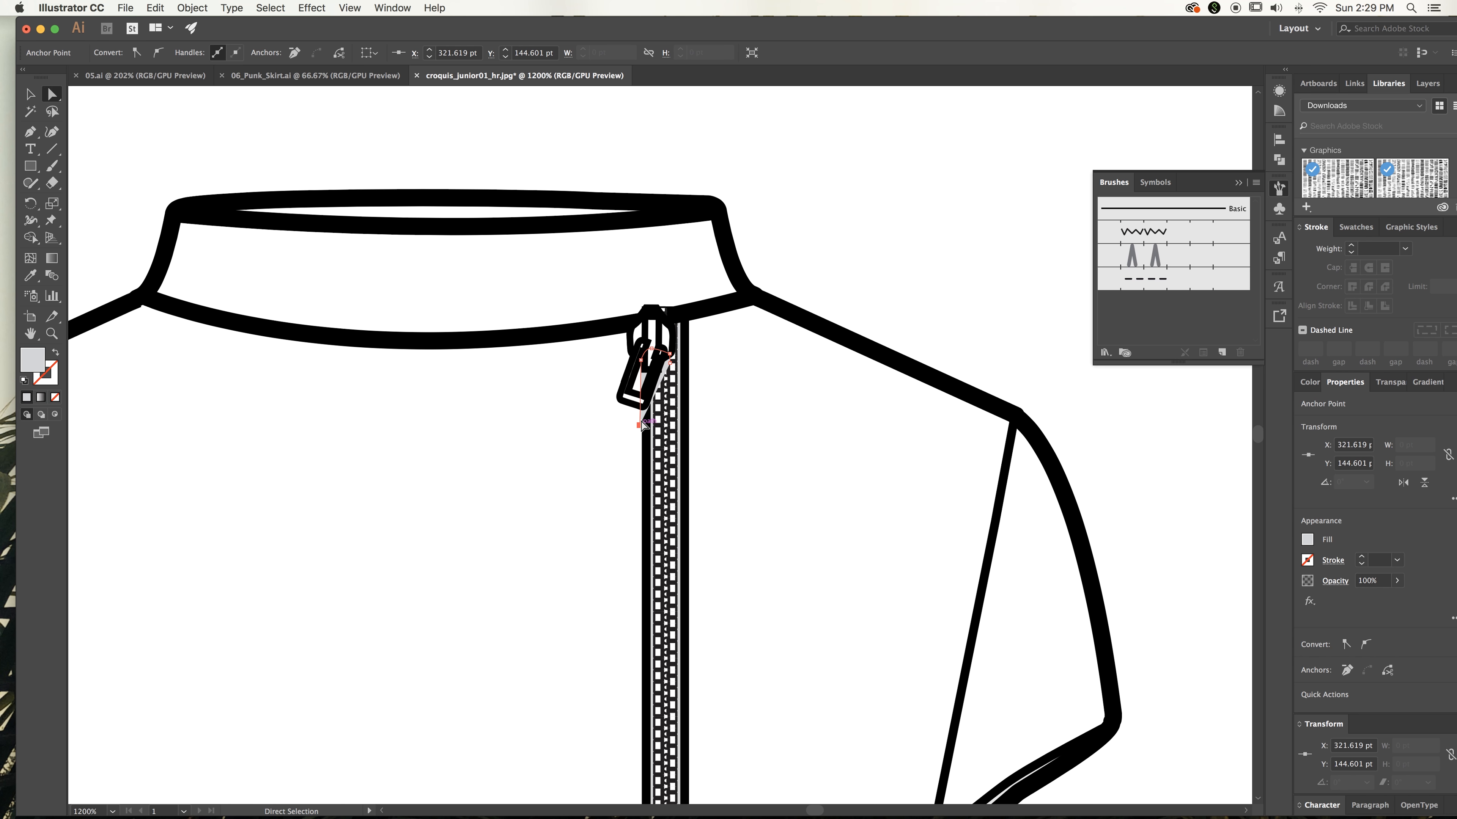
key(Delete)
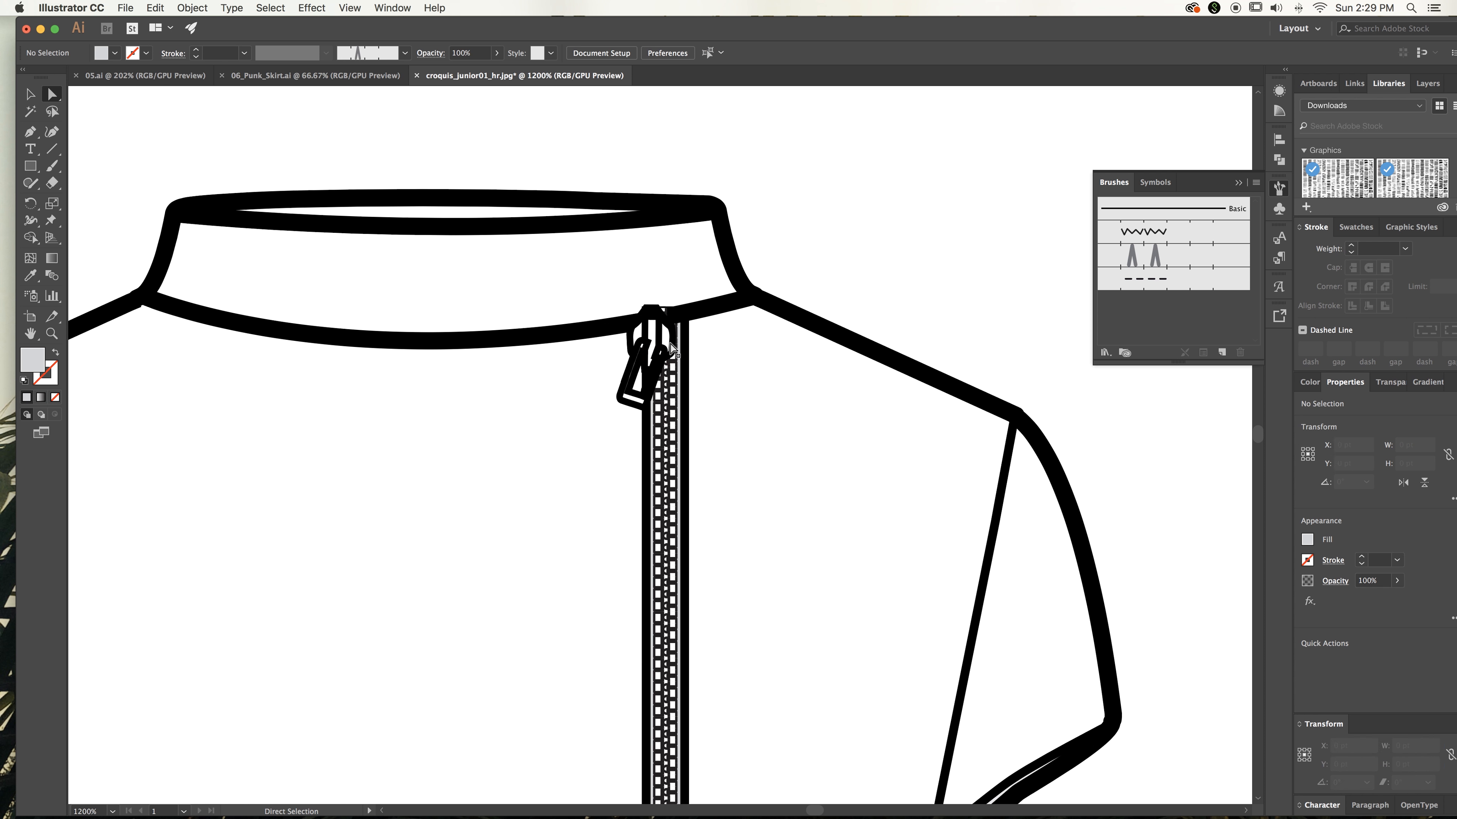
Draw a slightly curved armhole seam on the left sleeve with the Pen tool, from the shoulder point to the underarm
key(super+minus)
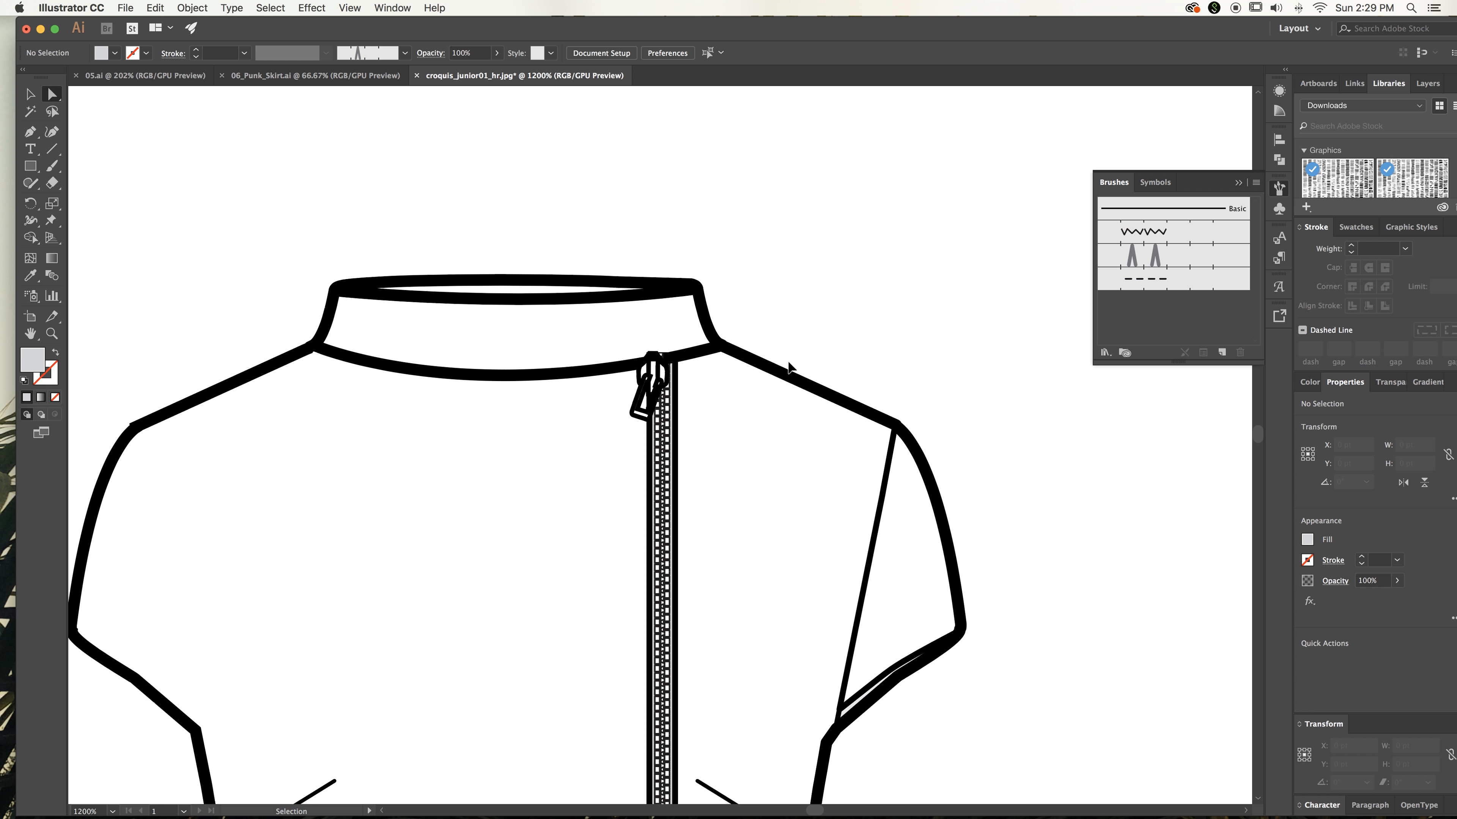
key(super+minus)
key(super+minus)
key(super+minus)
key(super+minus)
key(super+minus)
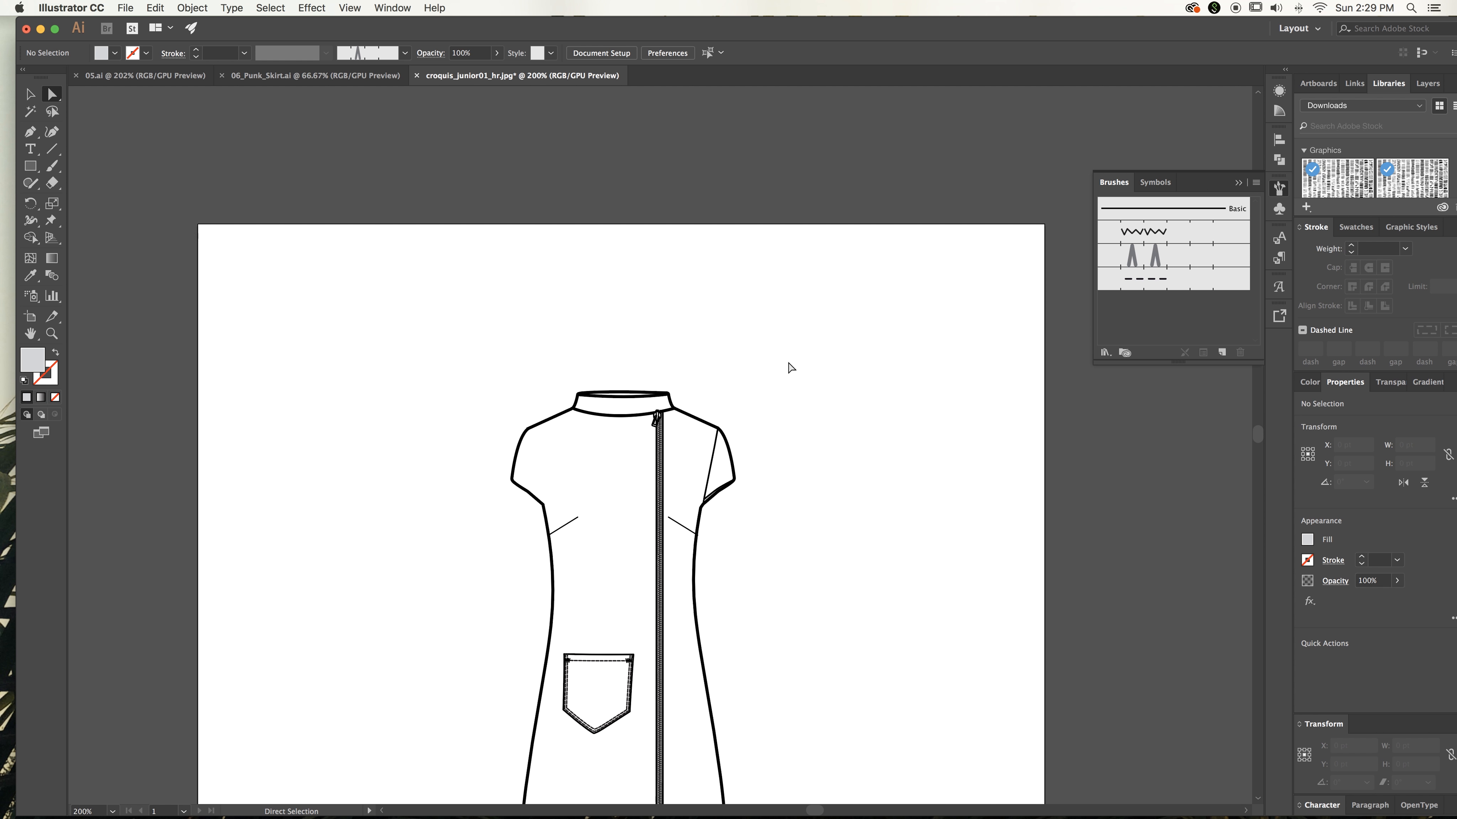
scroll(790, 367, down, 5)
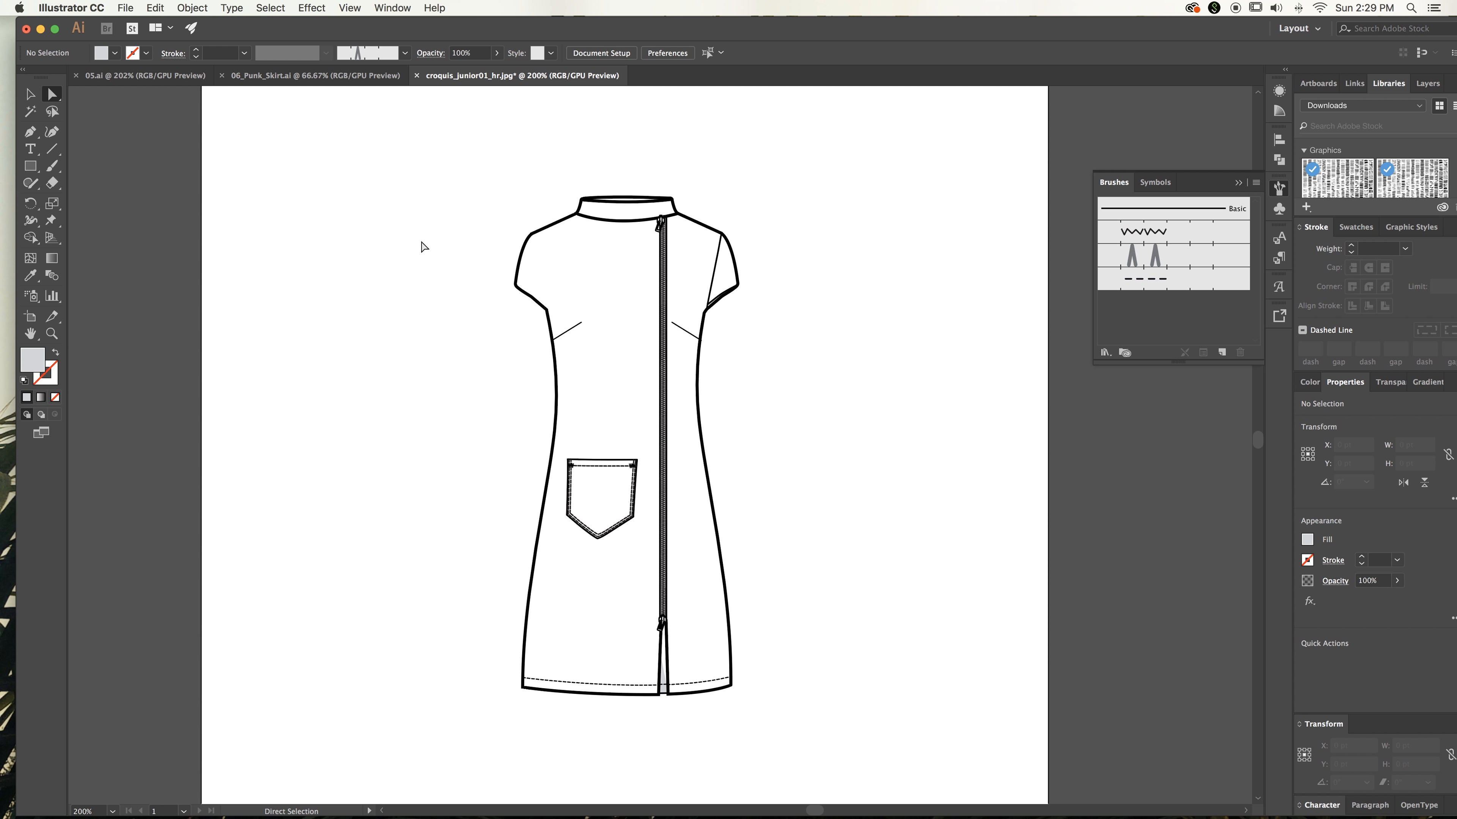
click(31, 131)
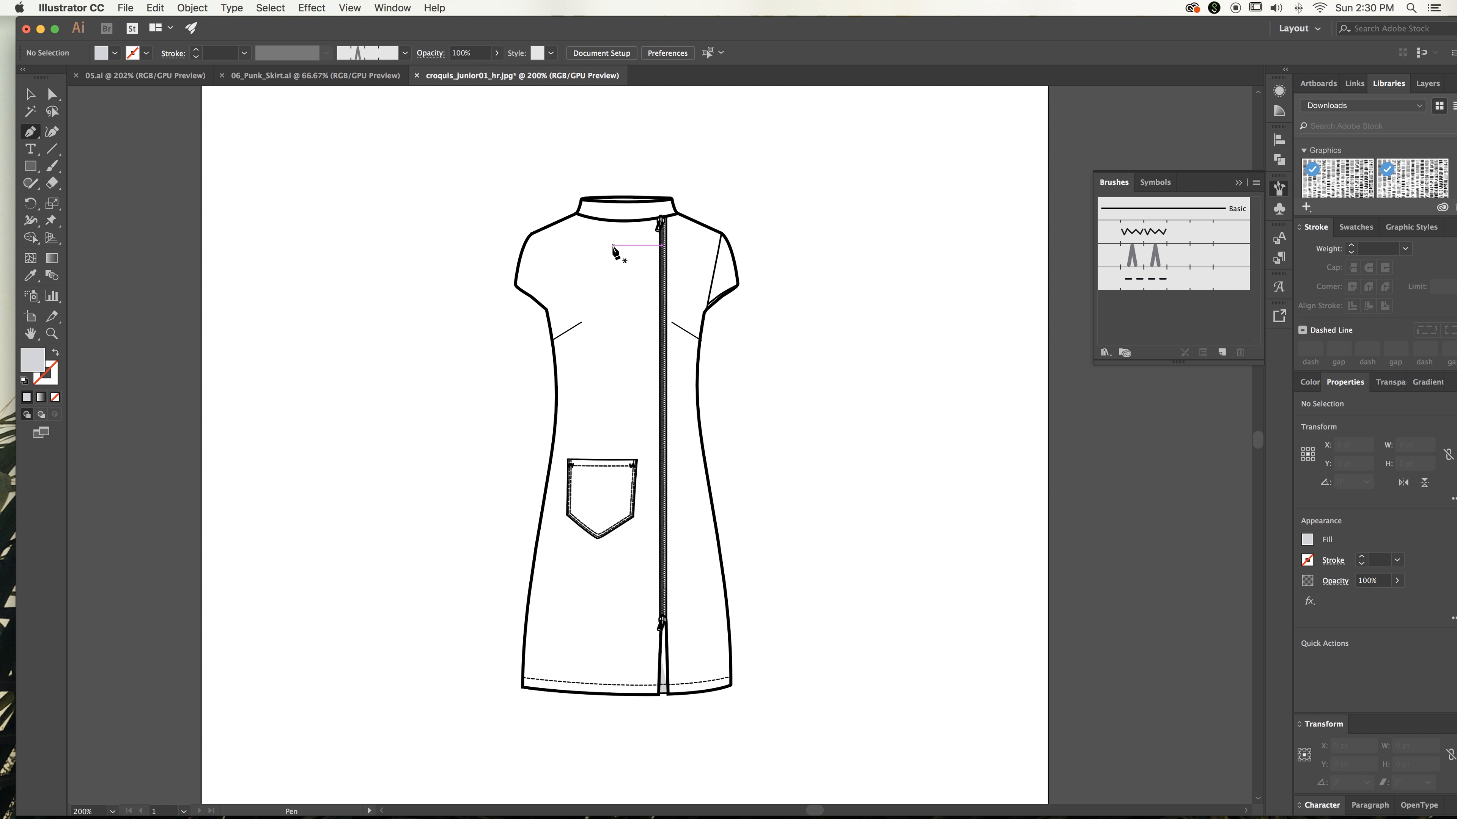
click(532, 234)
drag(546, 310, 557, 362)
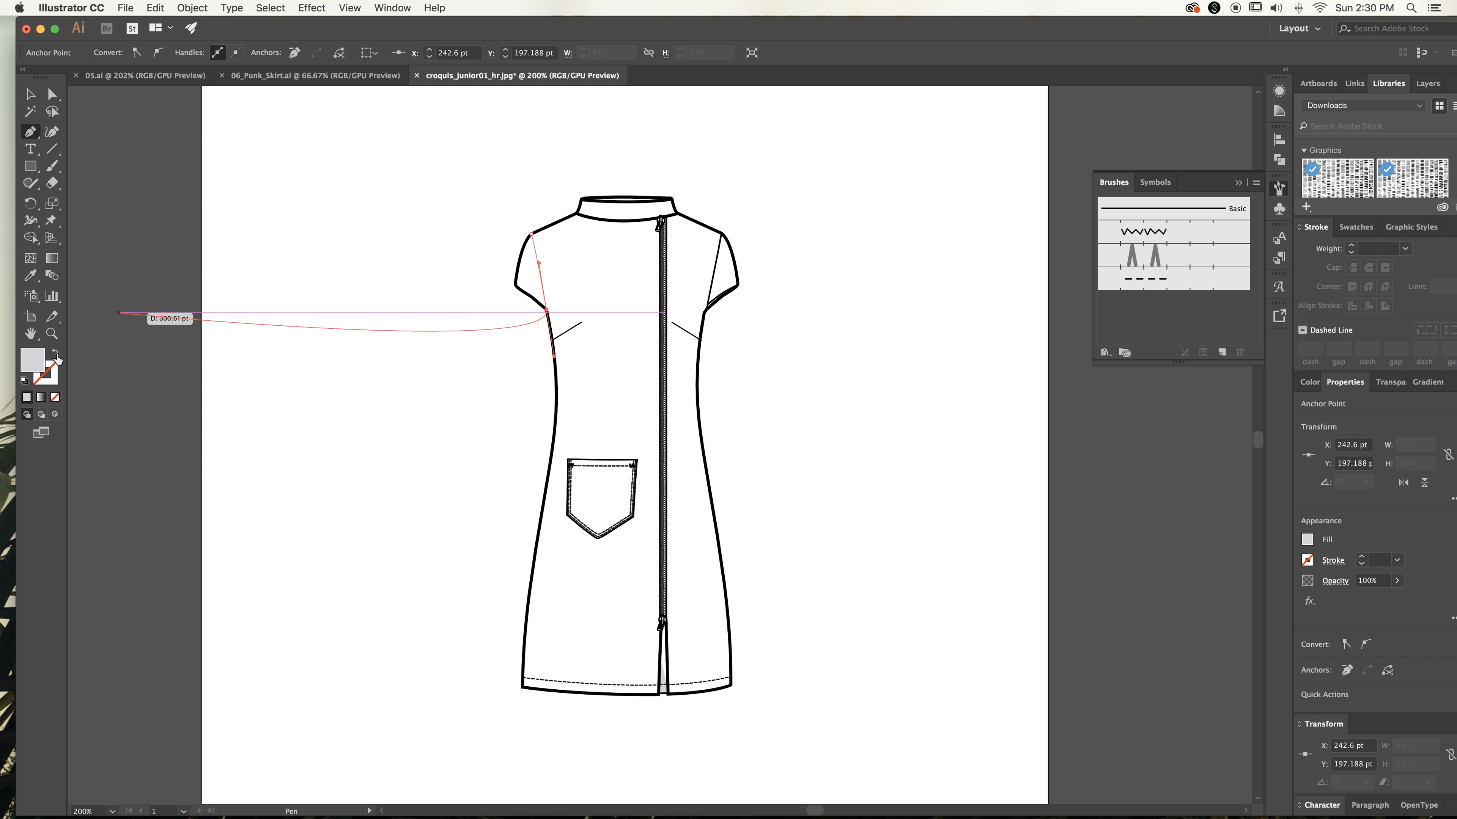
Give the new armhole seam no fill and a black stroke with hex value 000000
click(56, 353)
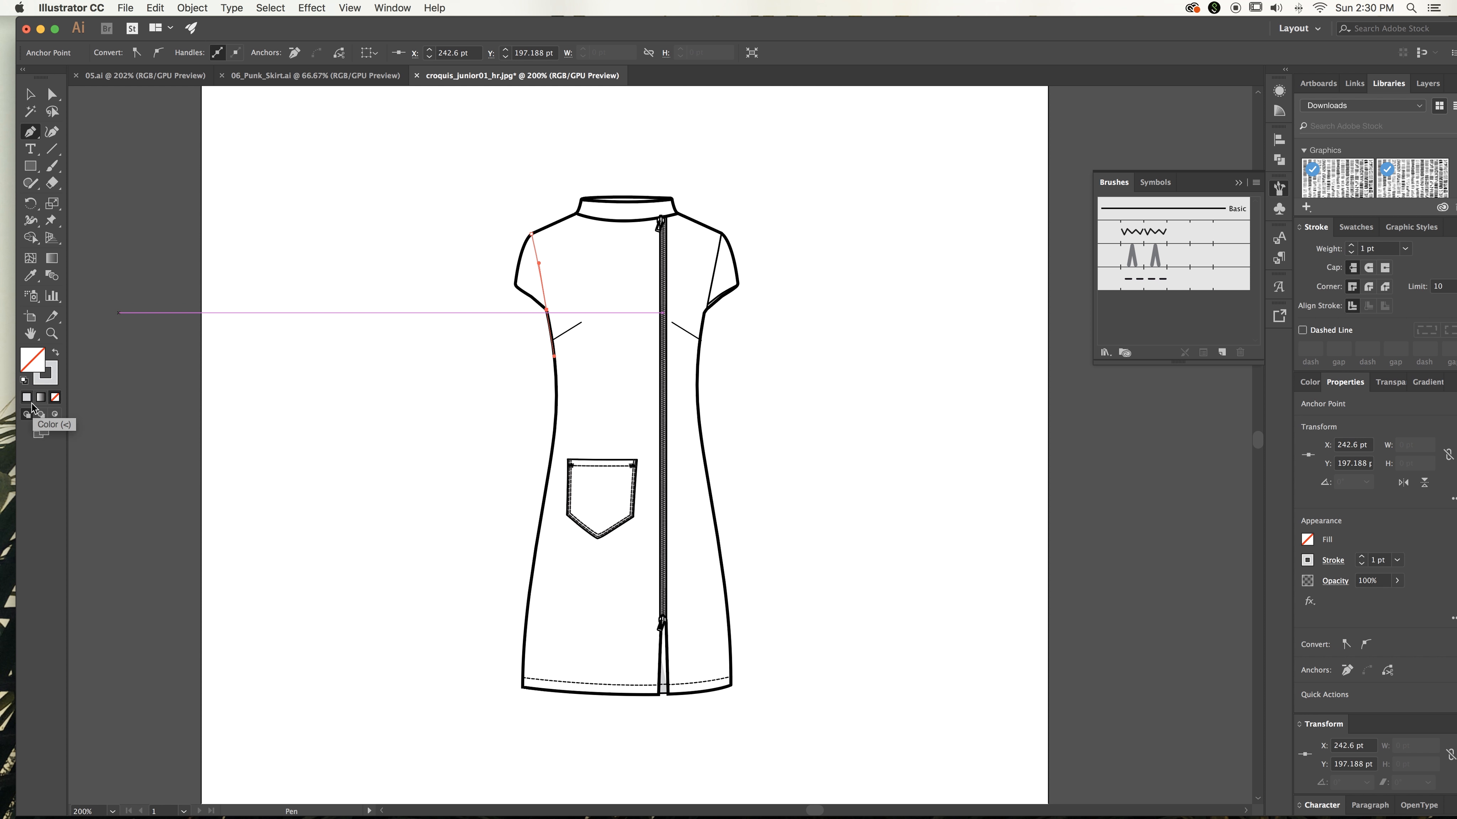
drag(342, 303, 207, 329)
double_click(55, 377)
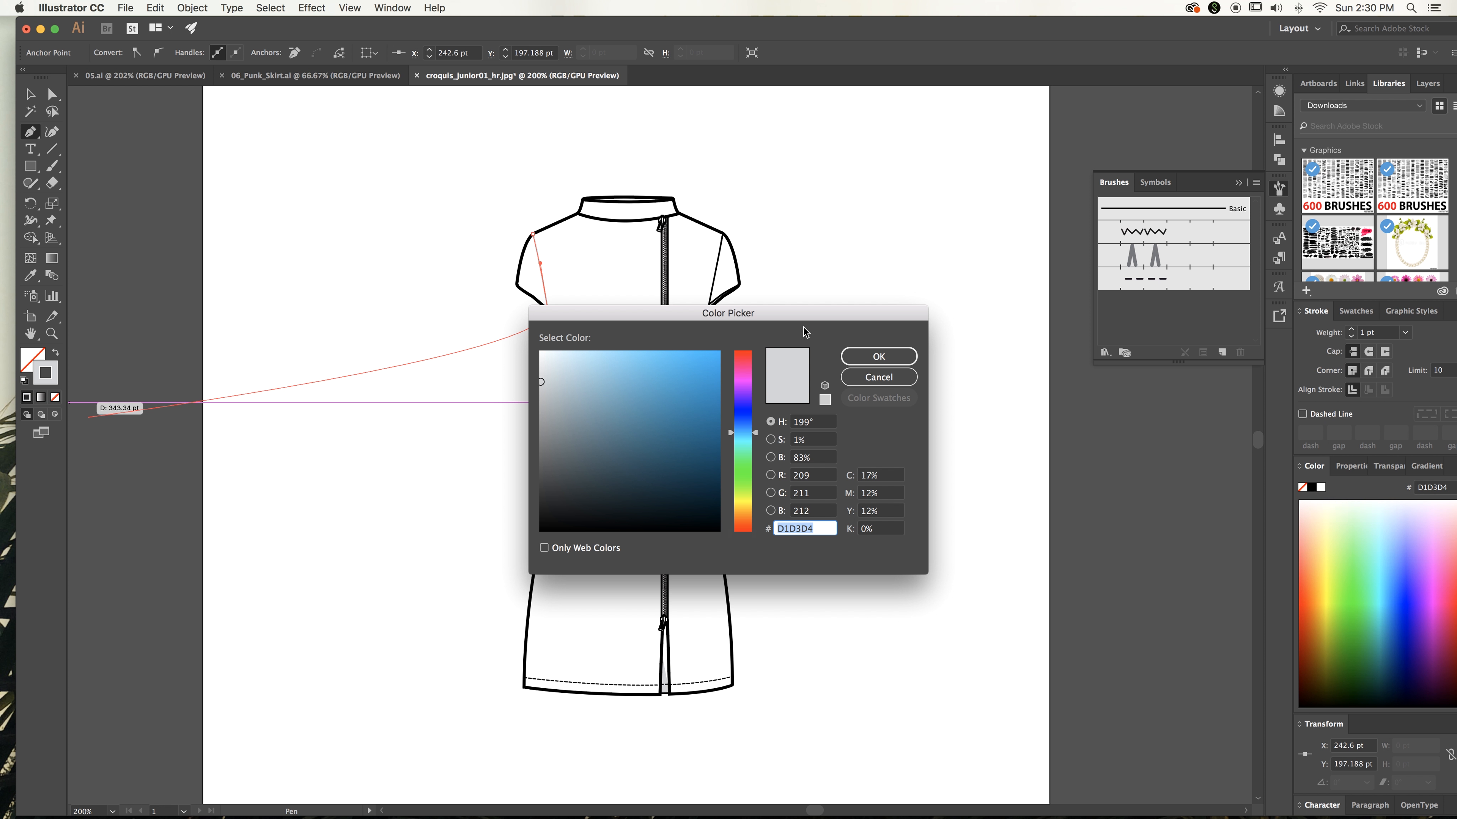
text(D1D1D1)
drag(714, 522, 721, 540)
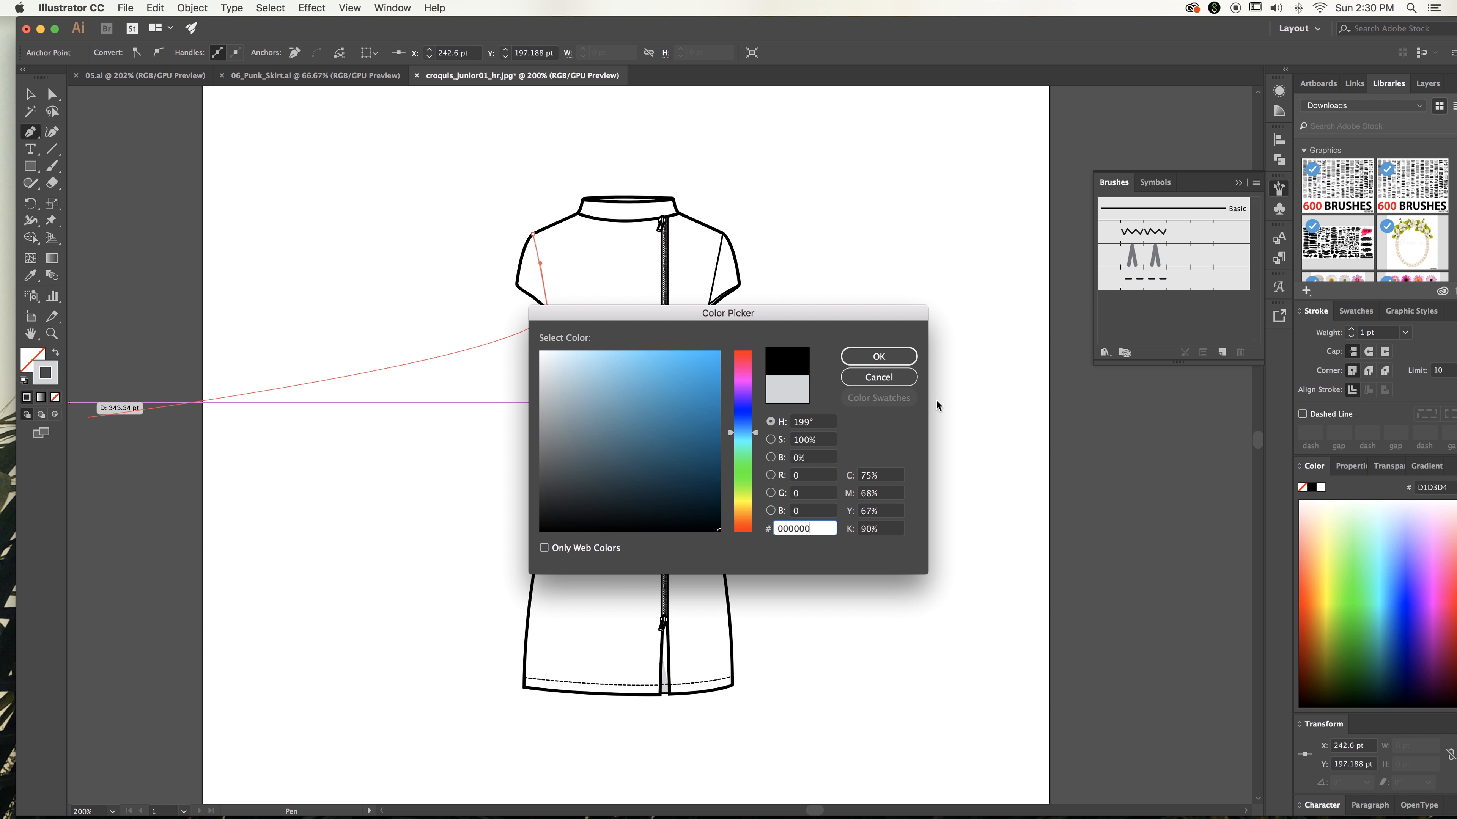
click(878, 357)
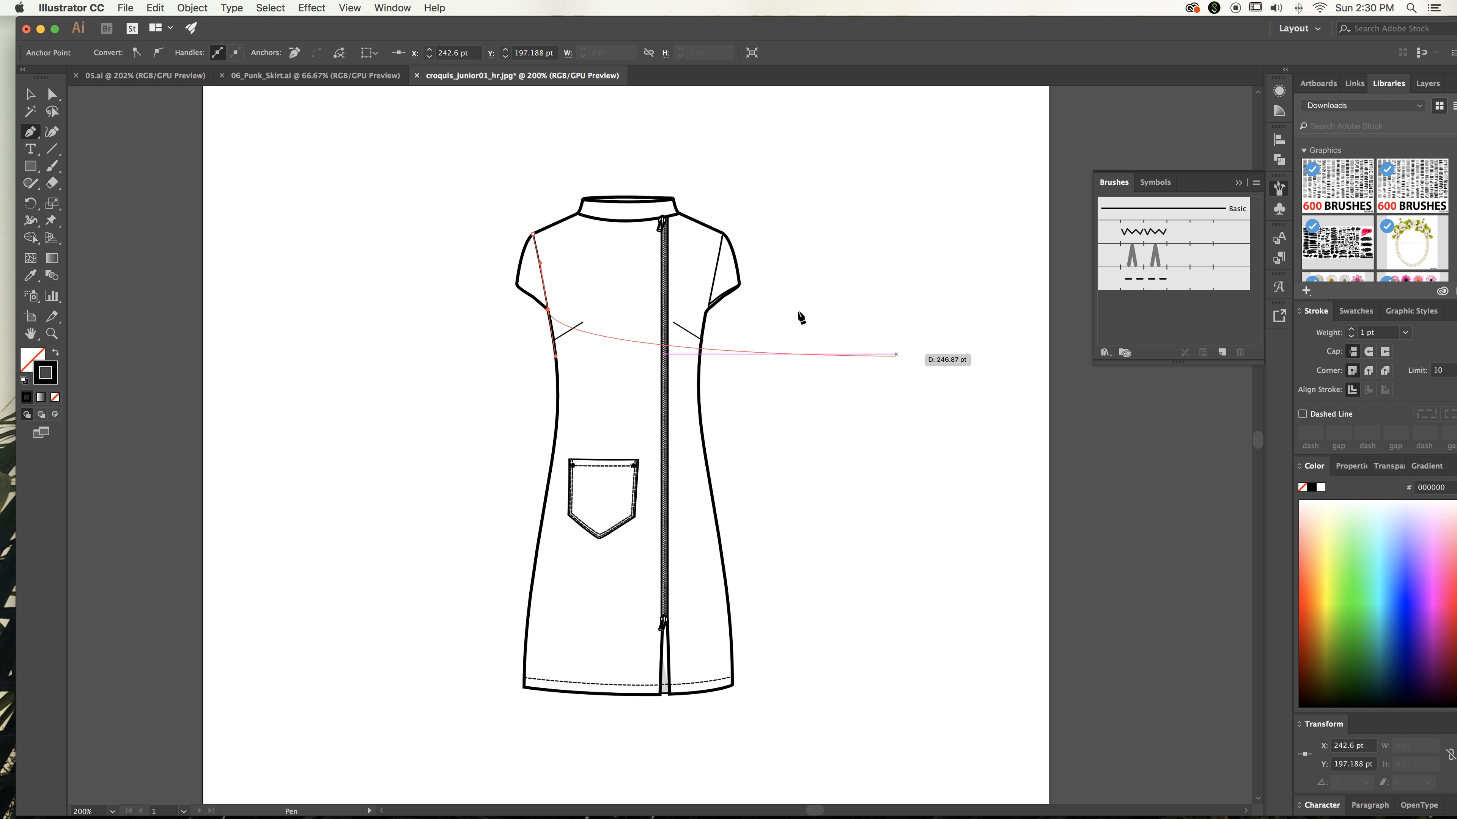
click(31, 95)
click(280, 215)
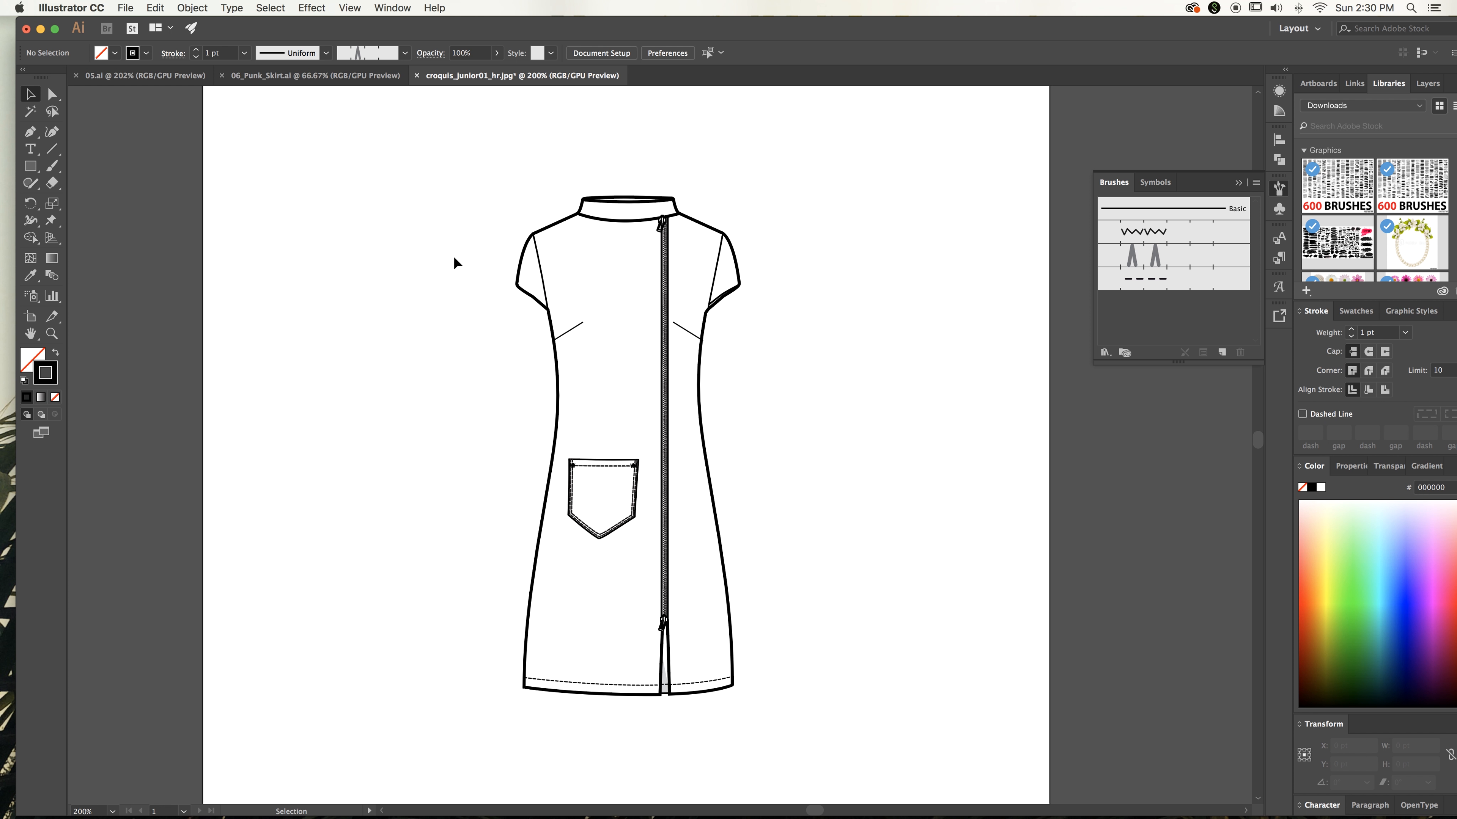
Delete the old armhole seam line on the right sleeve of the dress
key(a)
key(super+=)
key(super+=)
scroll(486, 278, right, 3)
scroll(486, 277, up, 4)
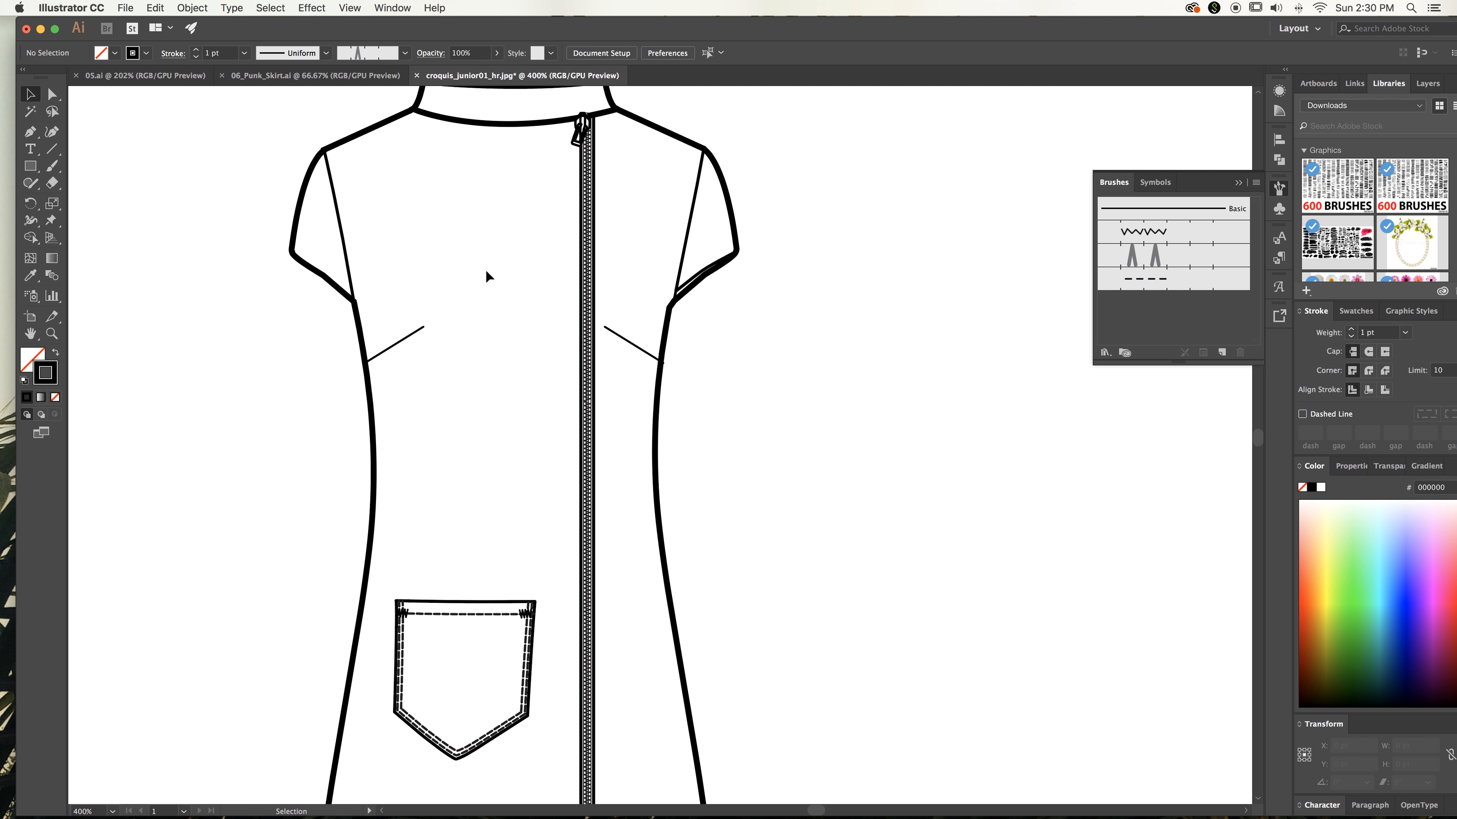
click(51, 94)
click(686, 283)
key(Delete)
key(Delete)
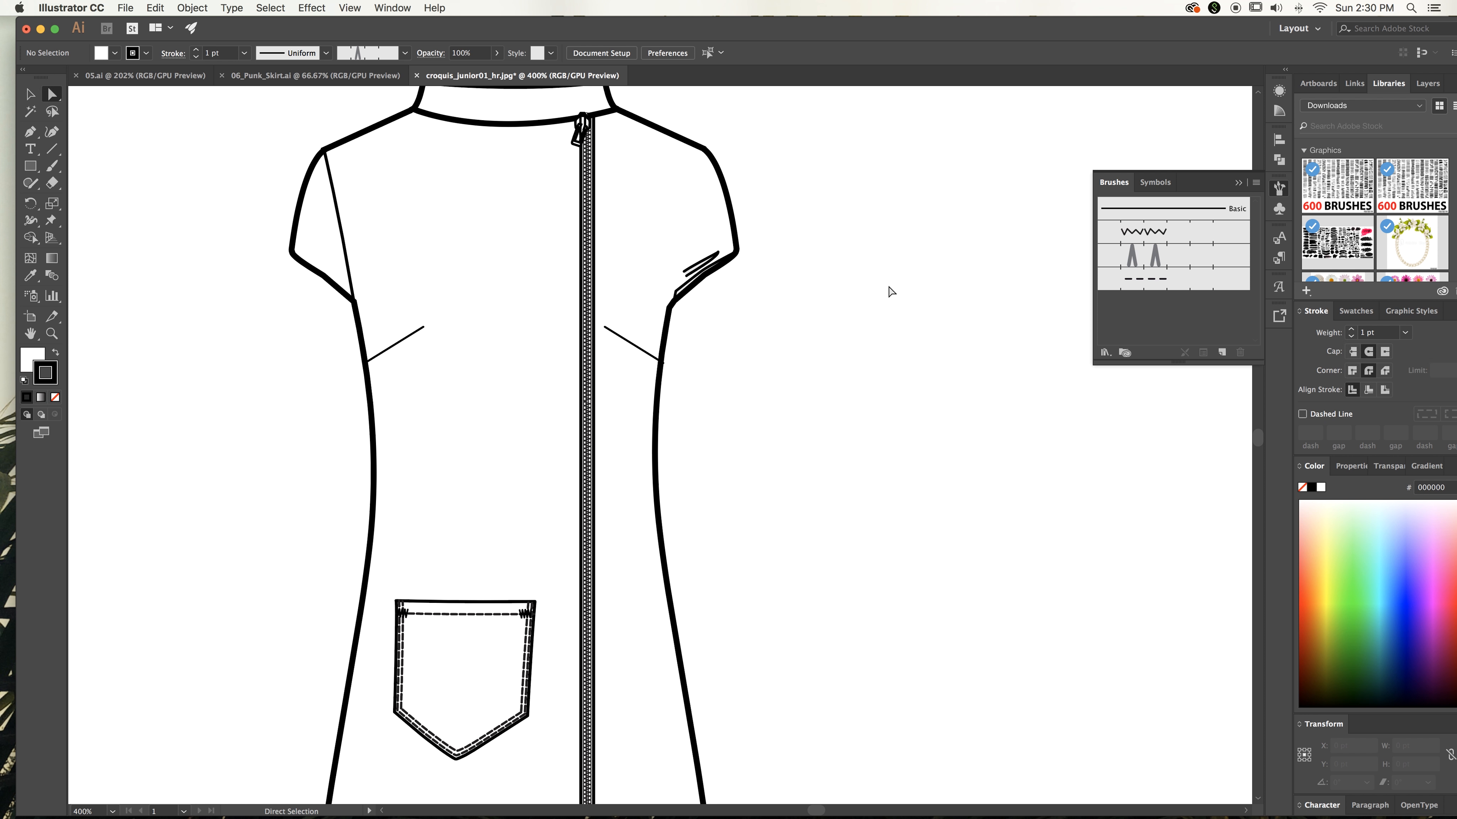
Delete the leftover short lines and the inner sleeve-opening shape along the lower edge of the right sleeve
drag(669, 250, 697, 281)
click(688, 253)
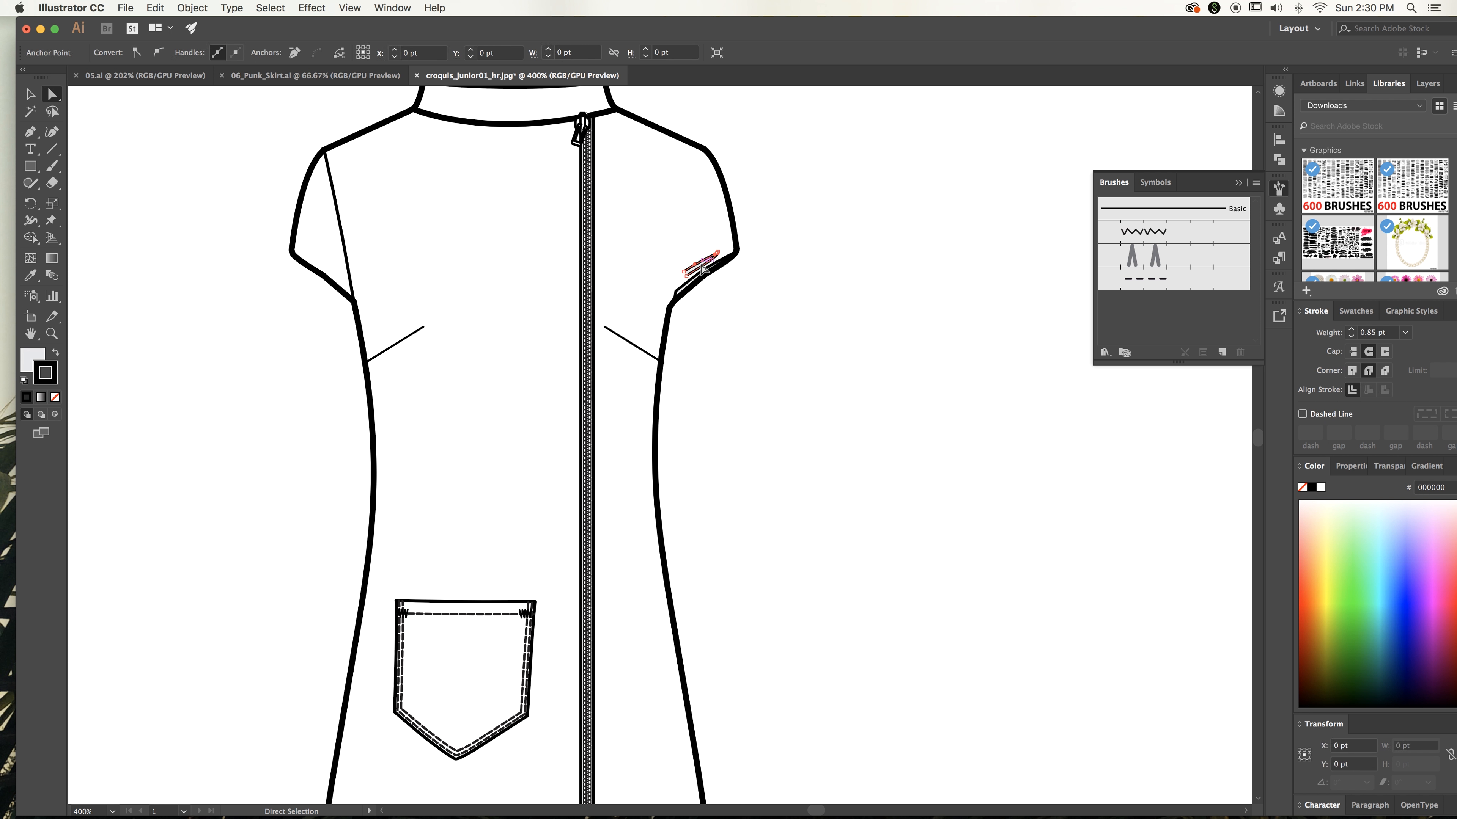
key(Delete)
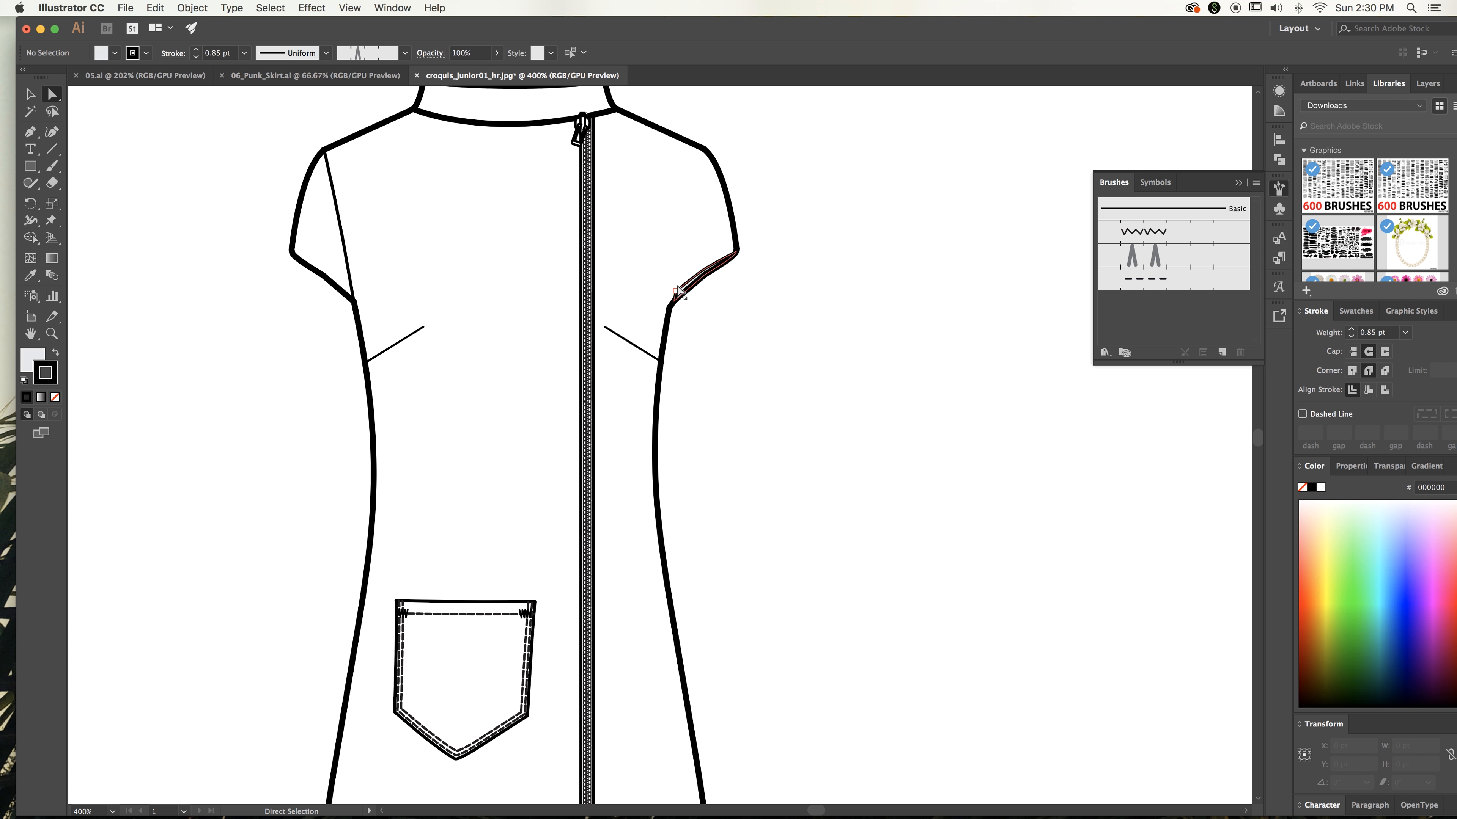
click(677, 290)
key(Delete)
key(Delete)
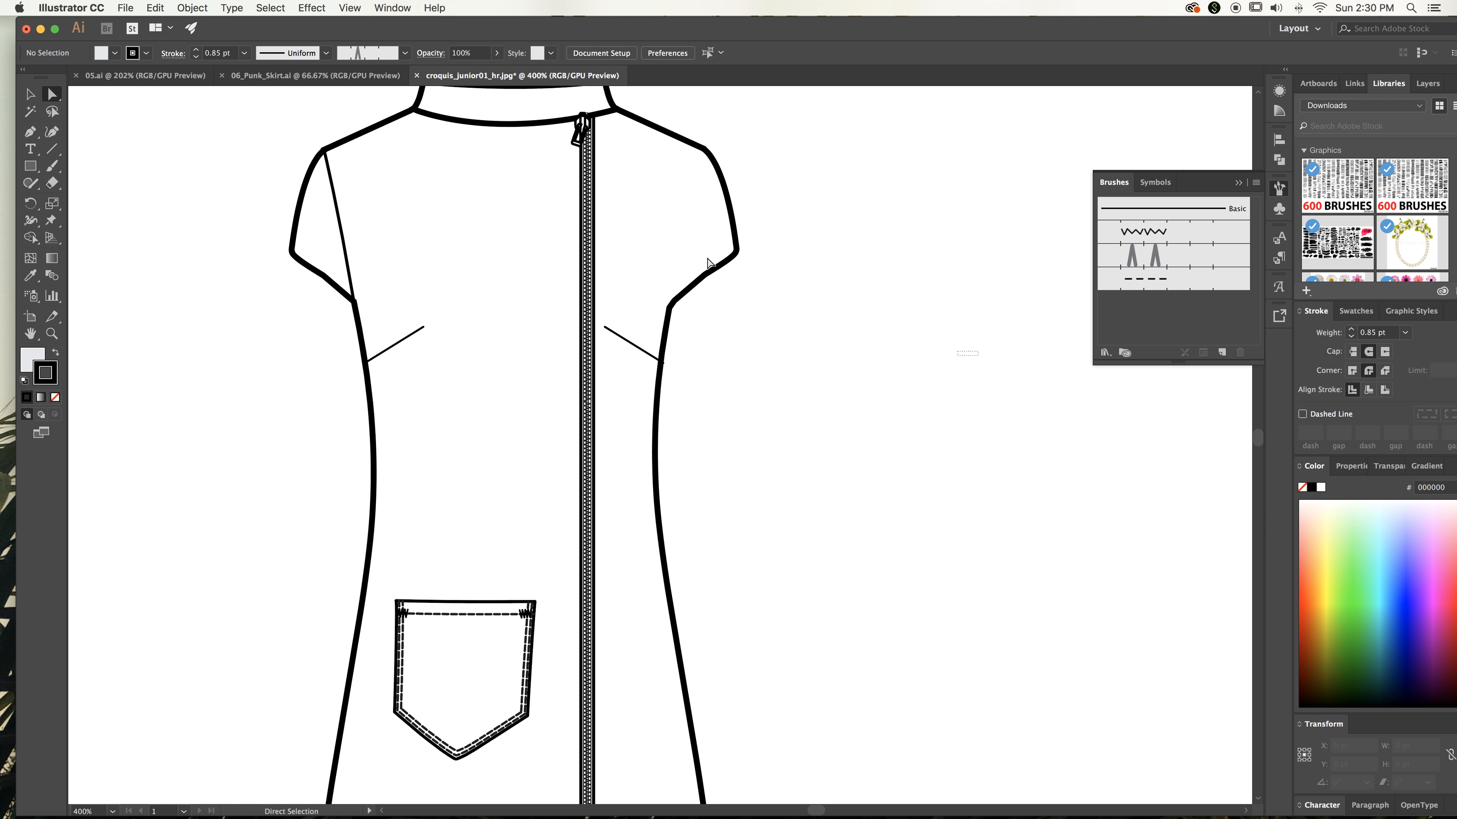
Make a copy of the left armhole seam line and reflect it across the vertical axis
click(30, 94)
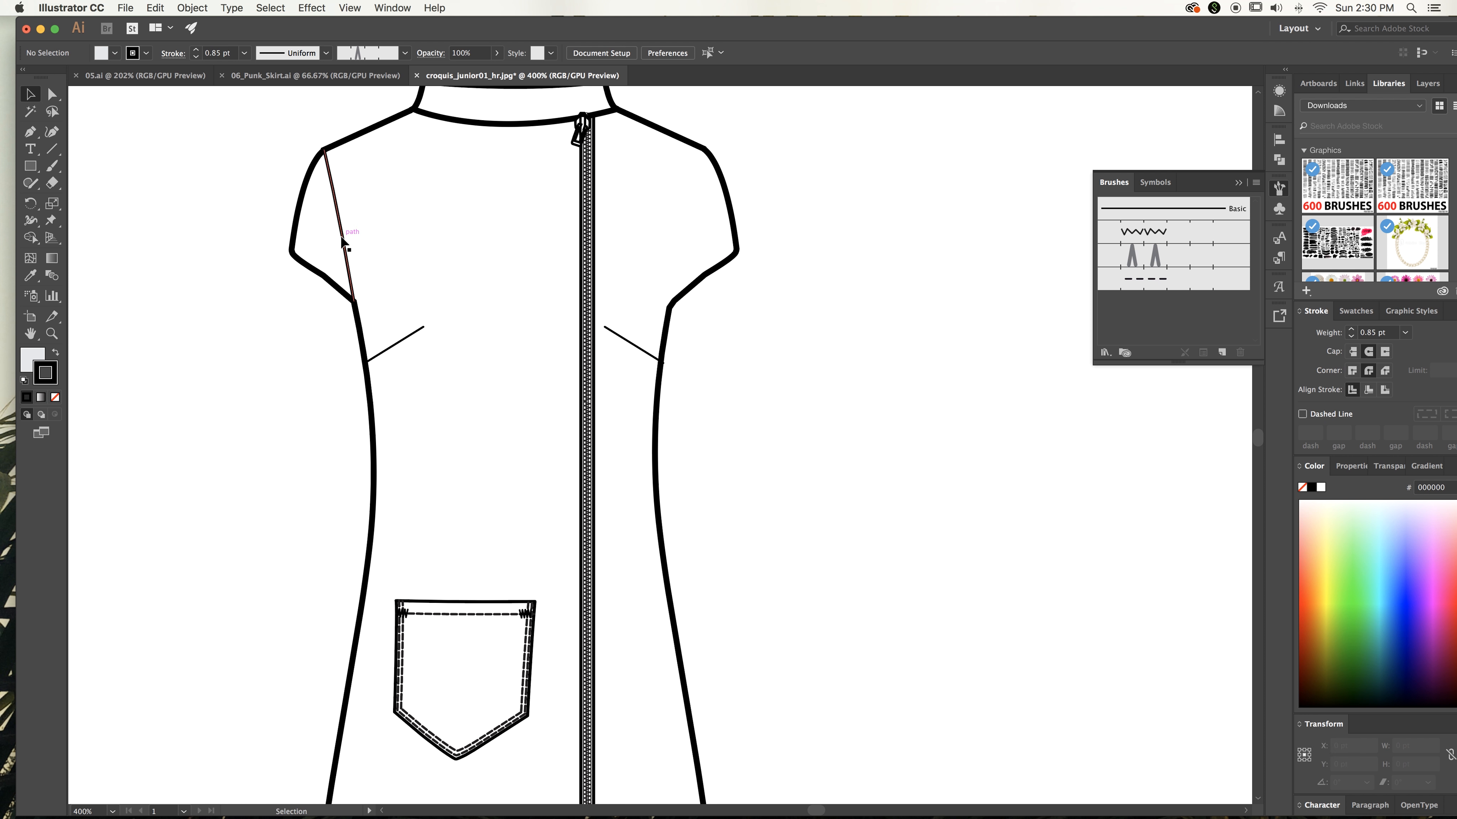
click(343, 242)
key(super+c)
key(super+v)
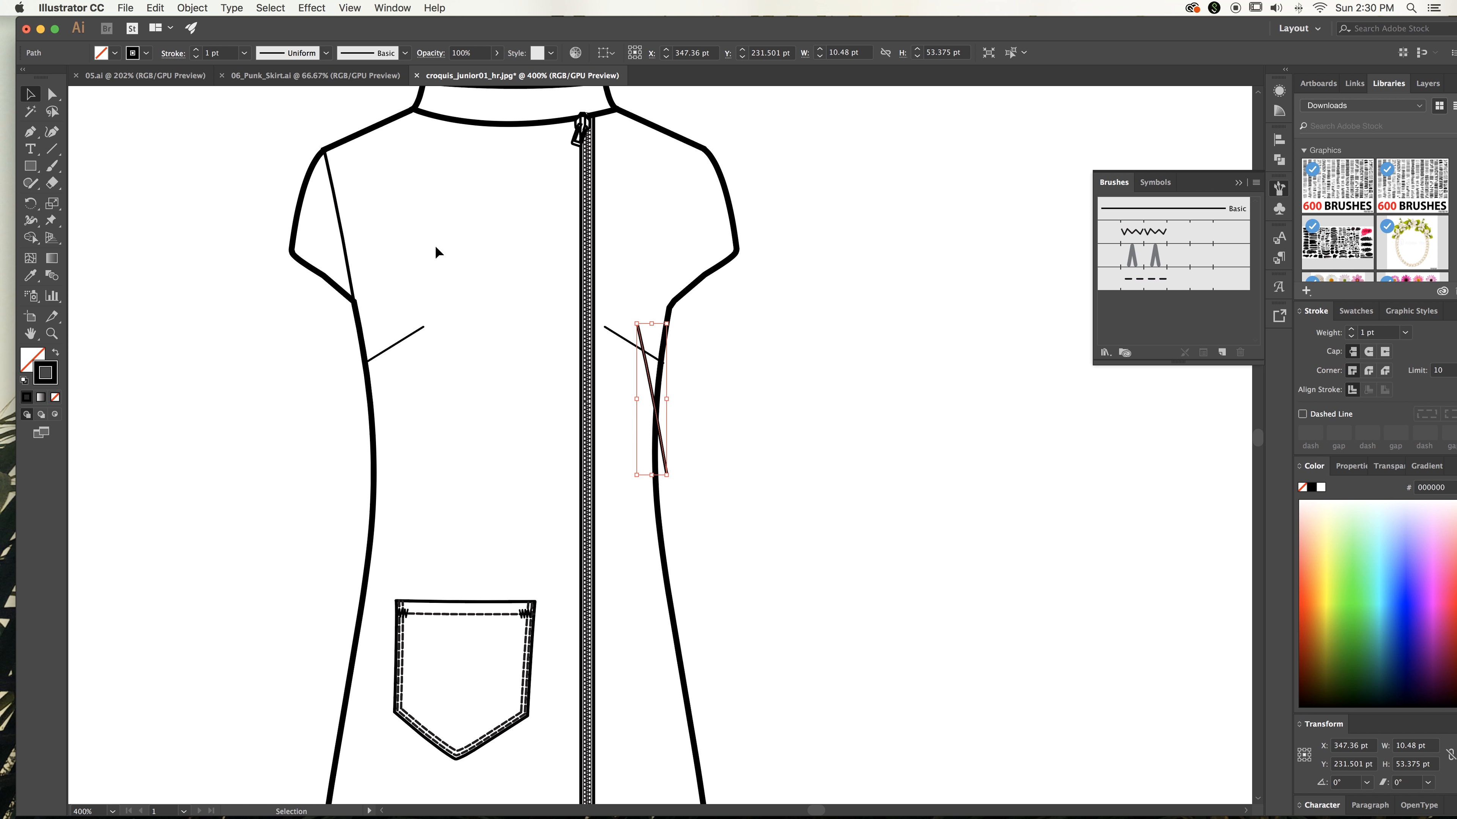
right_click(691, 441)
mouse_move(814, 642)
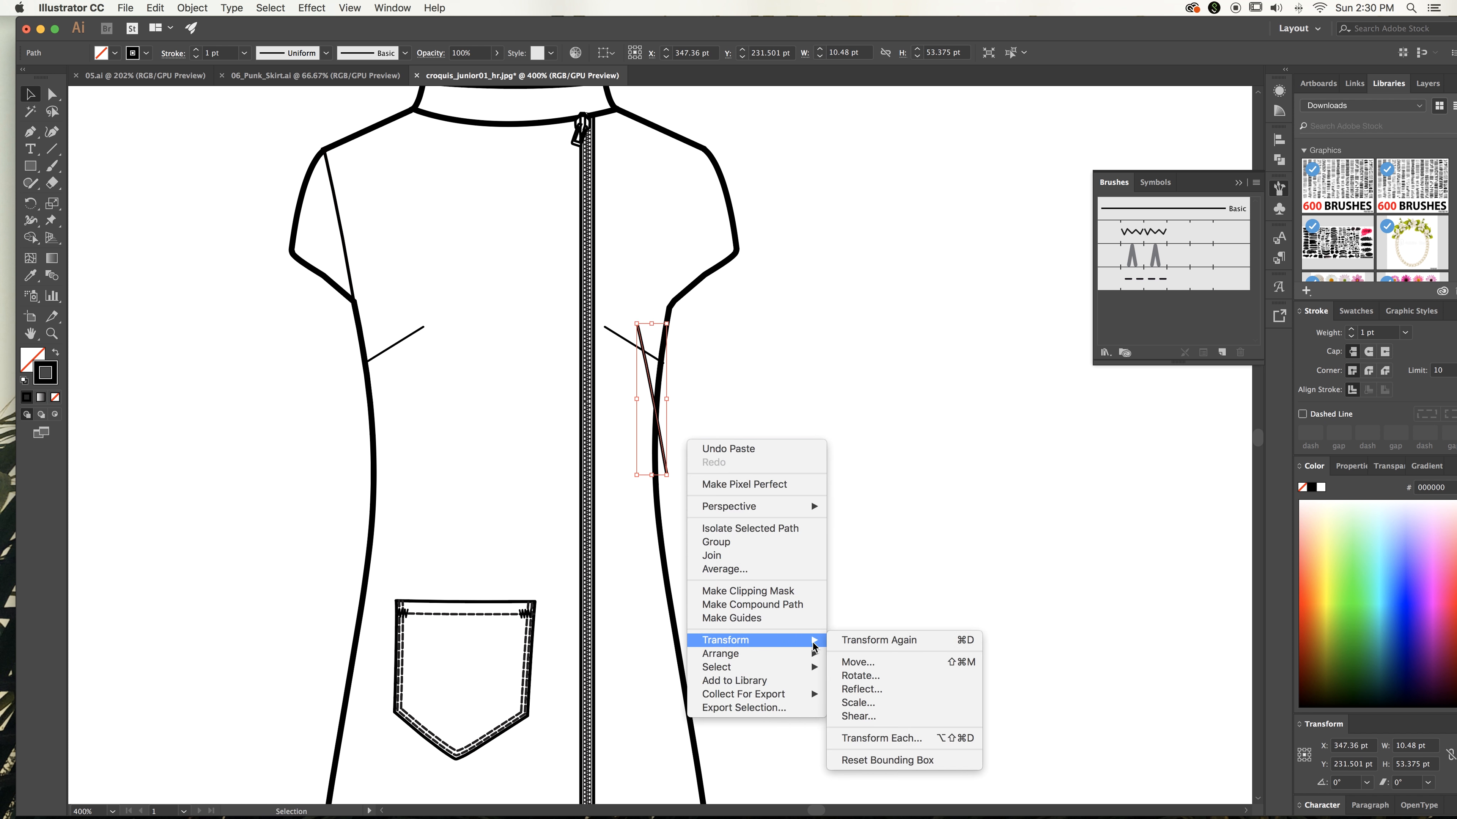
click(860, 689)
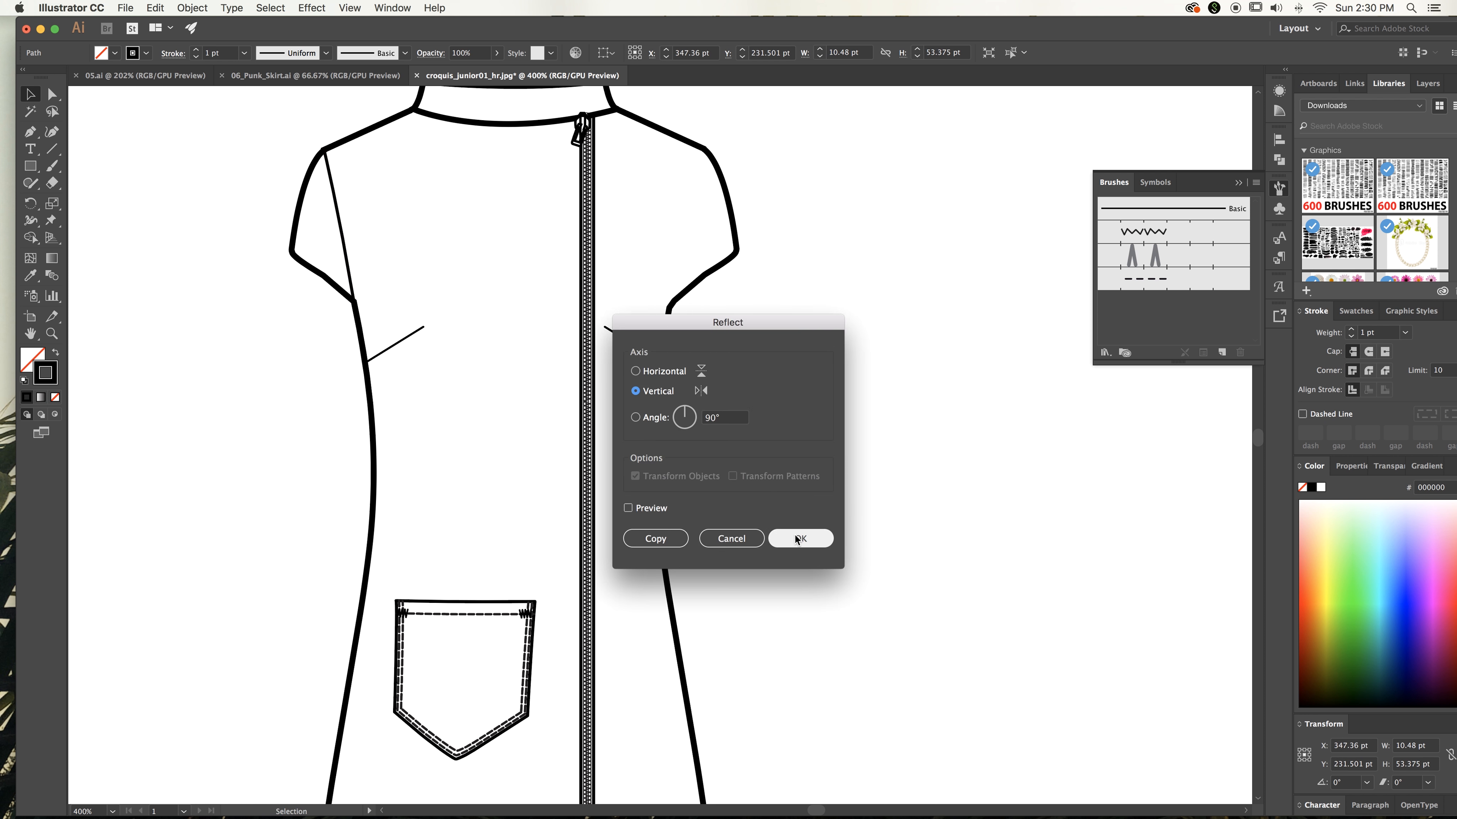
click(800, 537)
Fit the mirrored seam line on the right sleeve, running from the shoulder point down to the underarm
drag(640, 459, 677, 280)
click(773, 311)
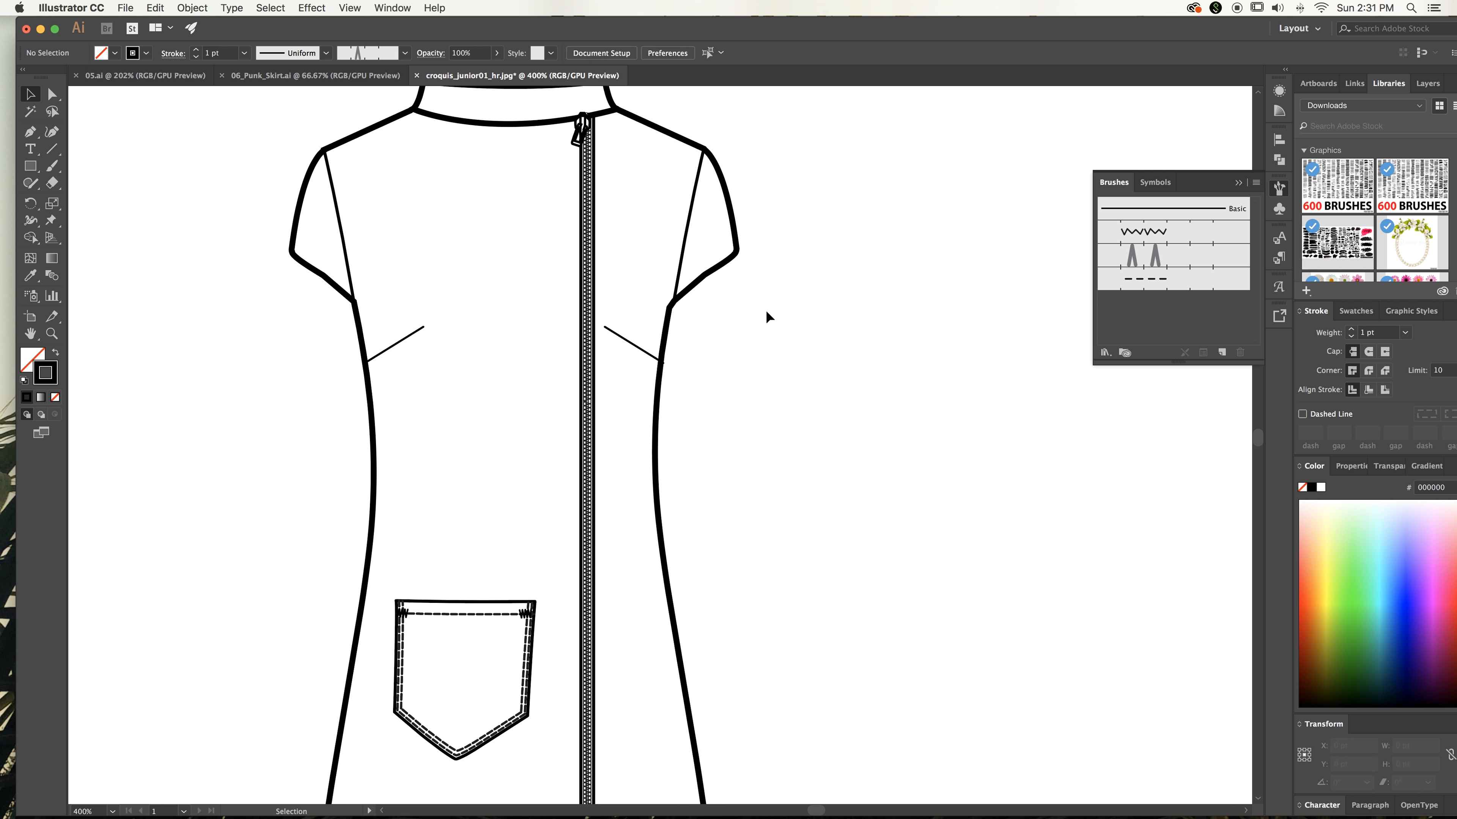
click(682, 263)
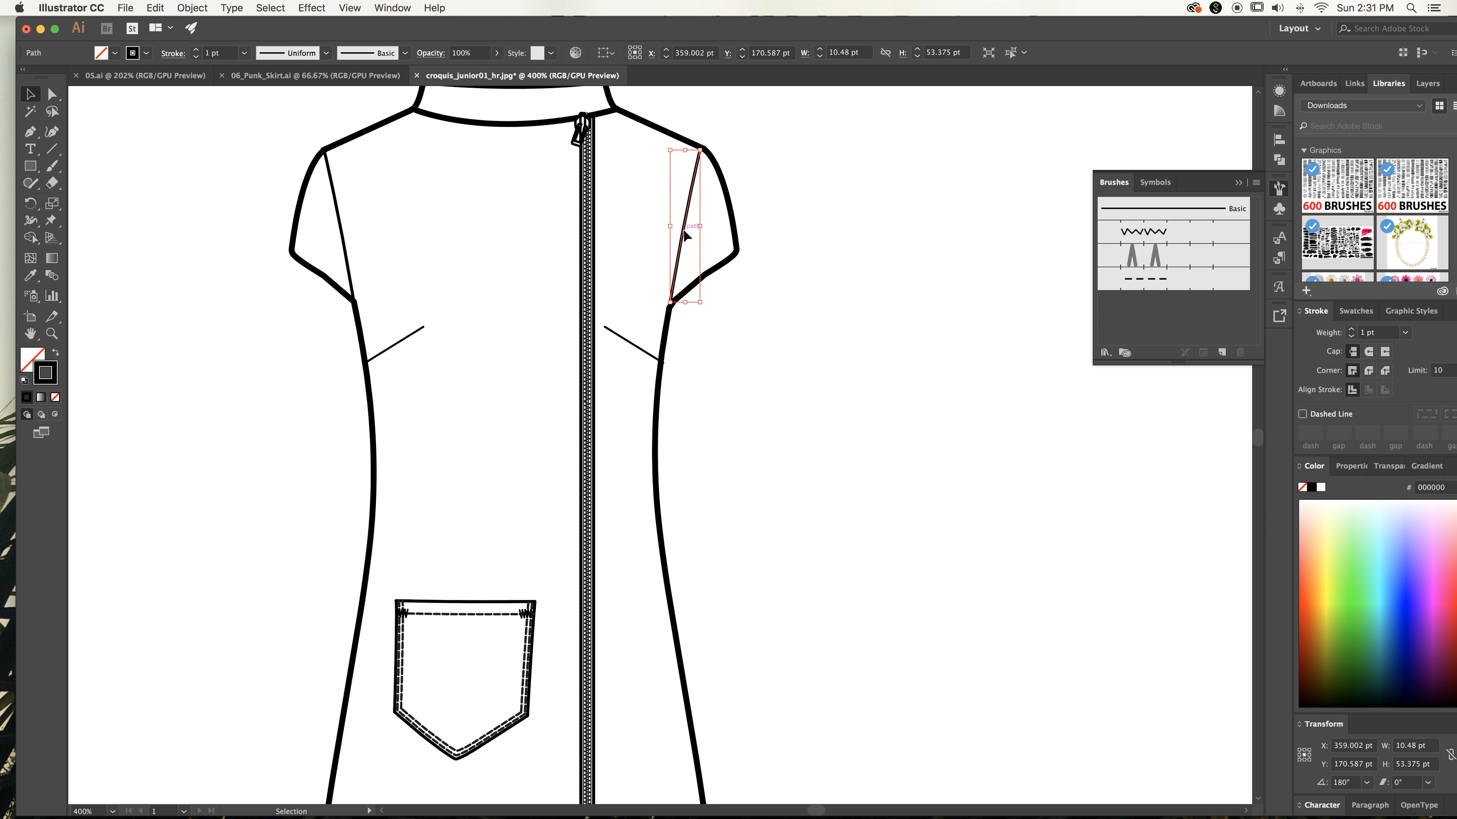
drag(683, 229, 684, 229)
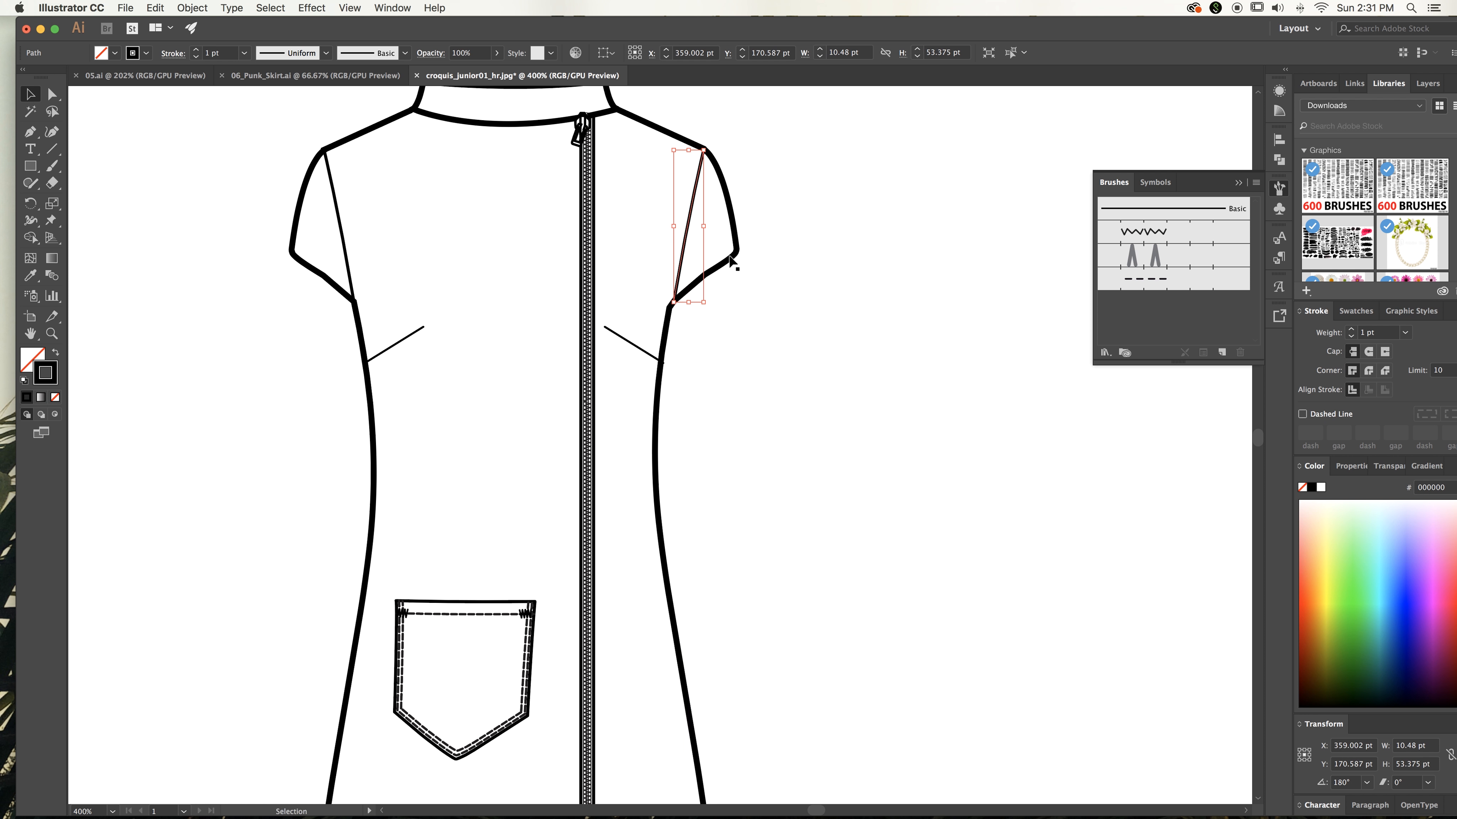
click(810, 299)
key(super+1)
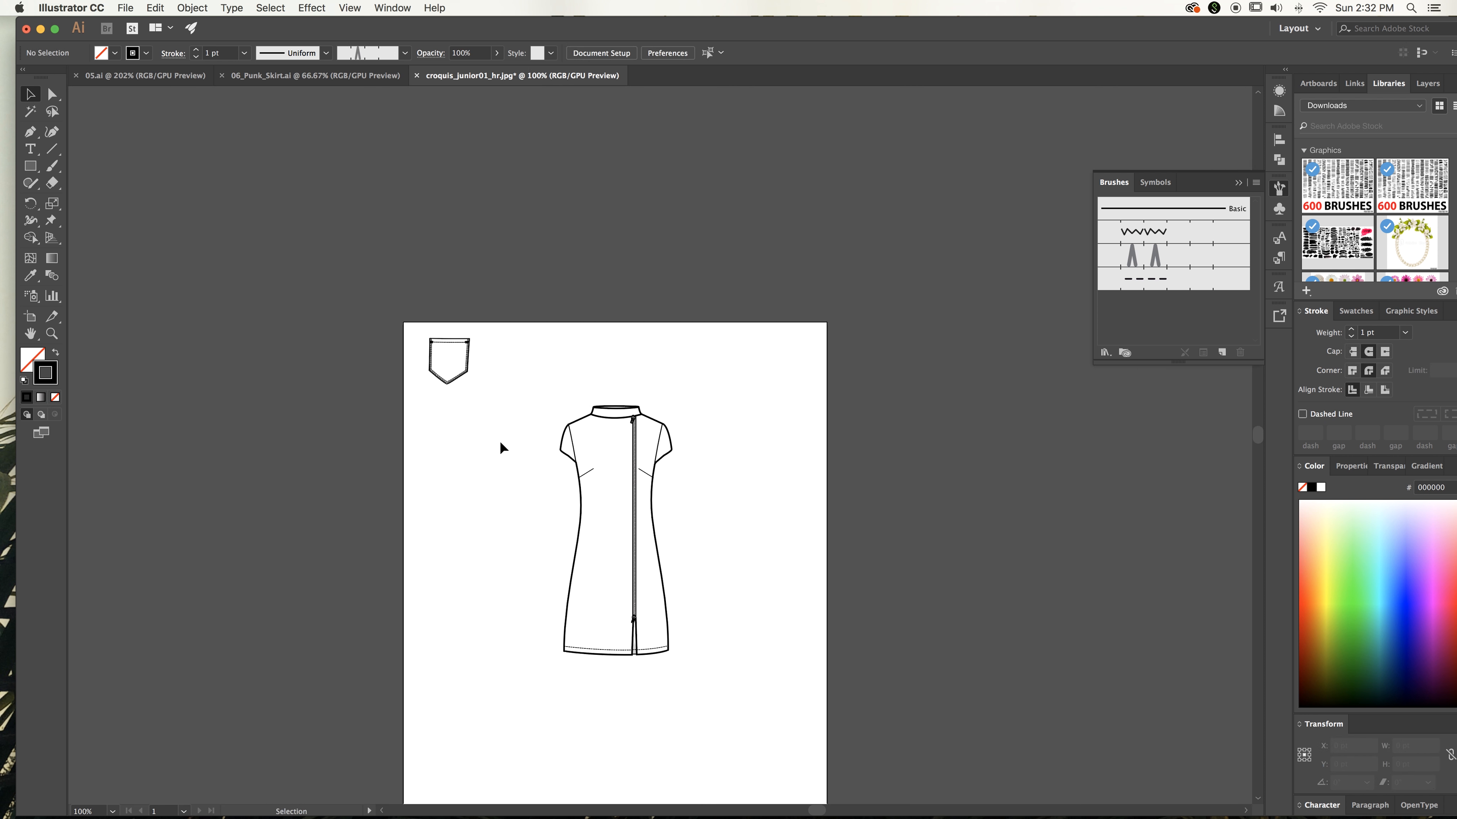